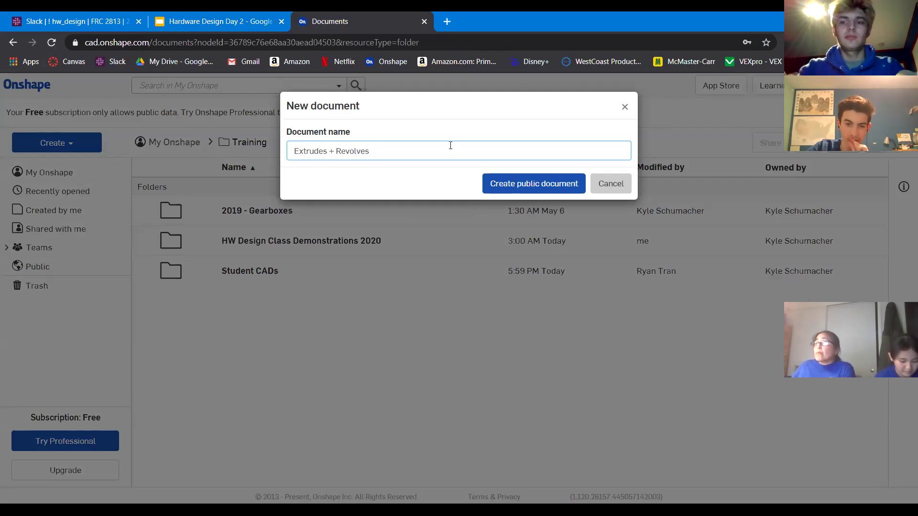
# Name the new document "Extrudes + Revolves + Part Studios Training" and create it as a public document.
pyautogui.write('art ')
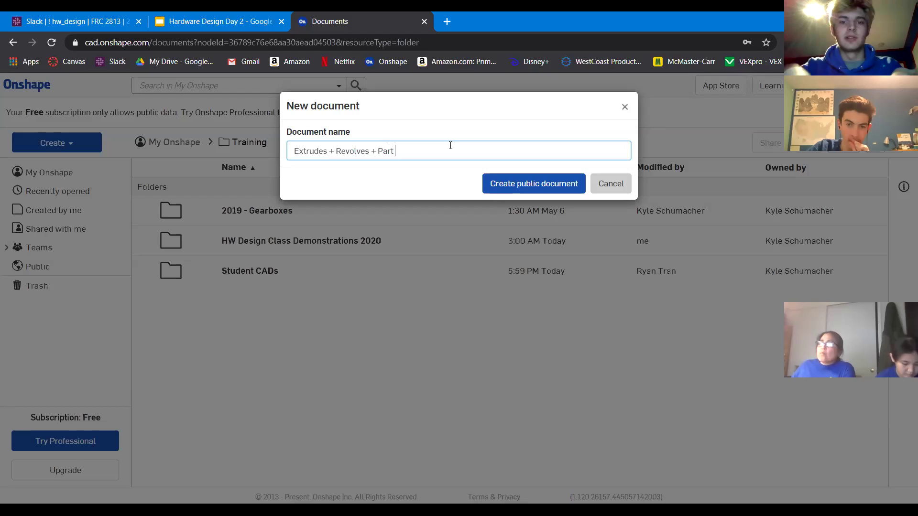
pyautogui.write('Studios Training')
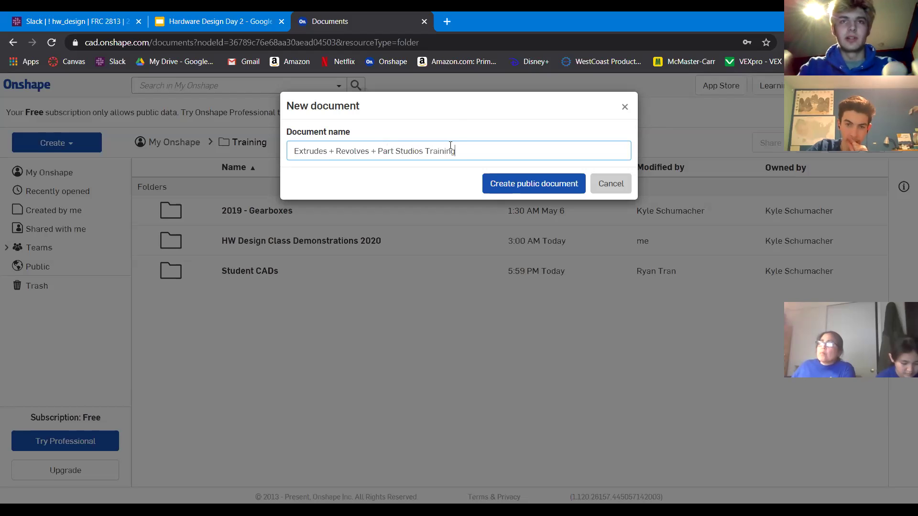
pyautogui.press('Return')
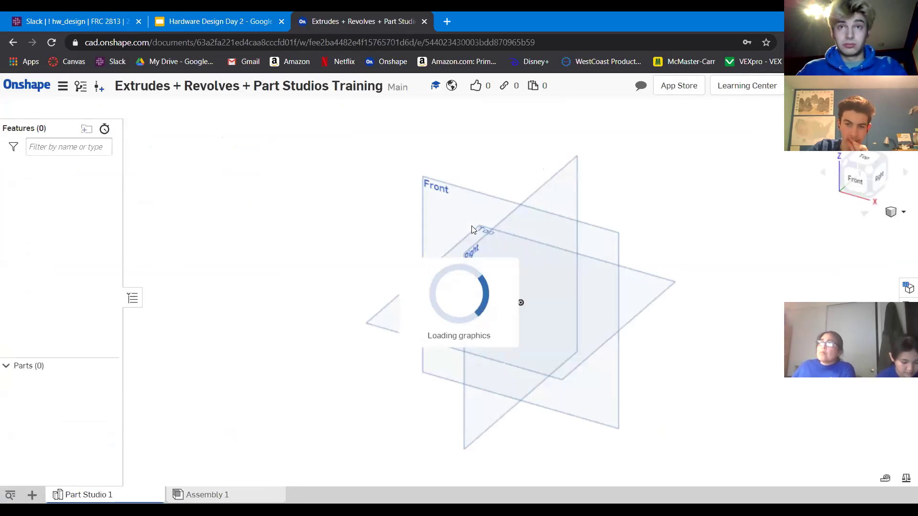
# Start a new sketch on the Front plane.
pyautogui.click(446, 207)
pyautogui.click(495, 233)
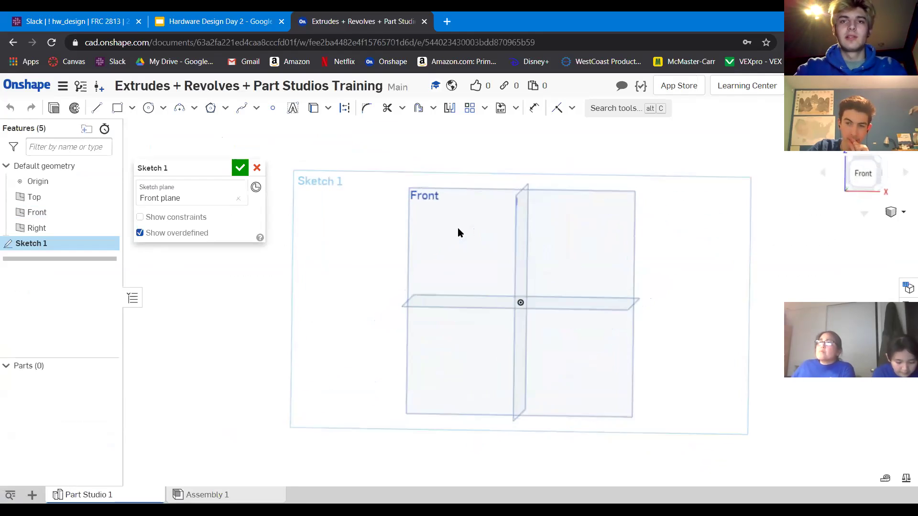
pyautogui.scroll(-2, 598, 283)
pyautogui.scroll(3, 581, 279)
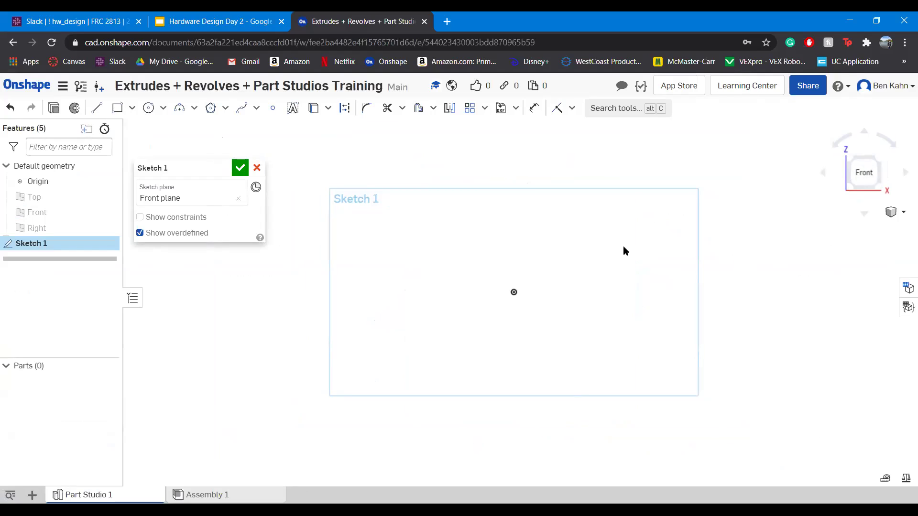
# Draw a center point rectangle about 13.3 in wide, centred on the origin.
pyautogui.click(118, 109)
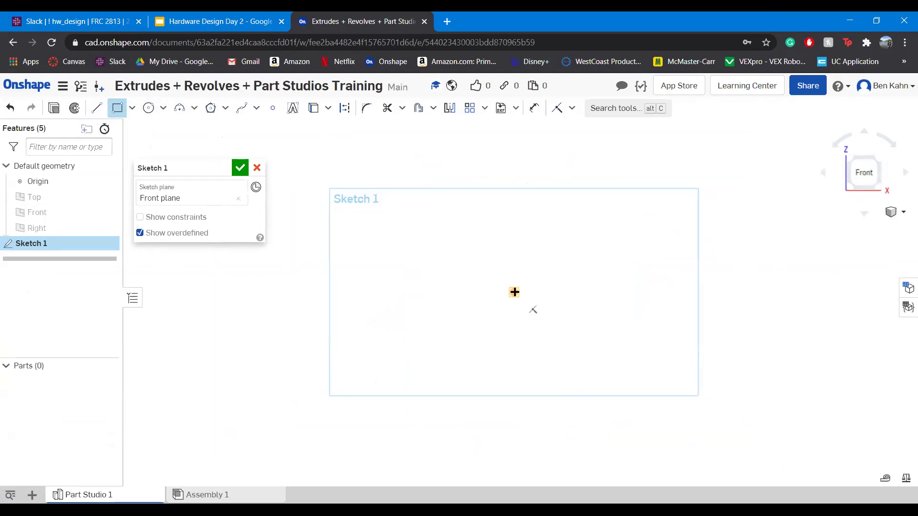
pyautogui.press('Escape')
pyautogui.press('r')
pyautogui.click(514, 292)
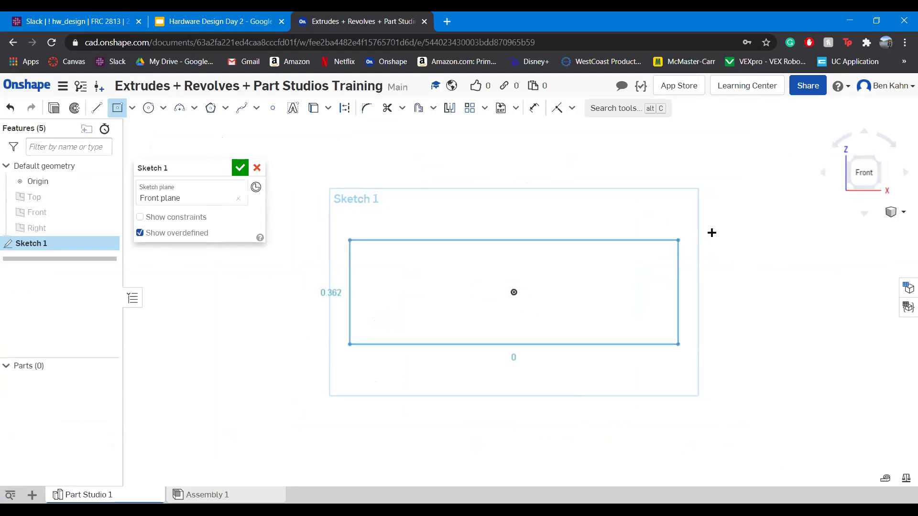
pyautogui.click(715, 227)
# Dimension the rectangle to a width of 10 in and a height of 4 in.
pyautogui.press('d')
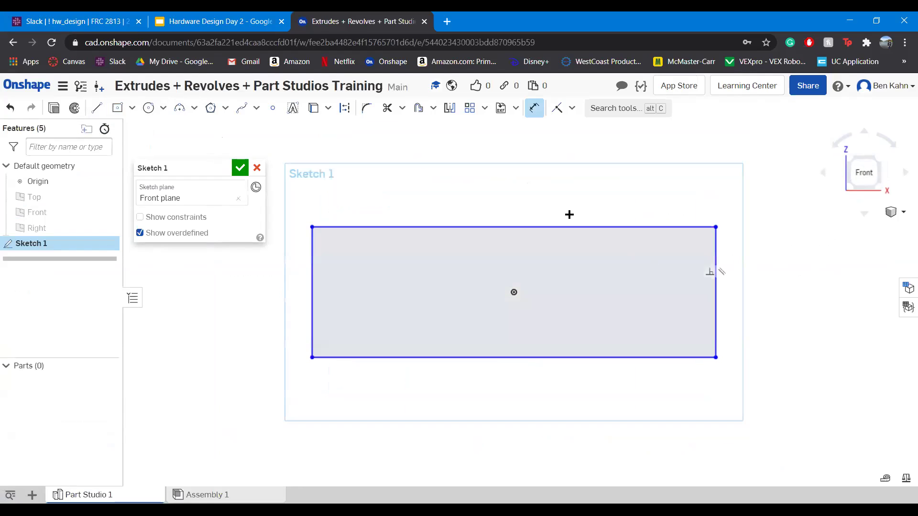
pyautogui.click(518, 227)
pyautogui.click(597, 211)
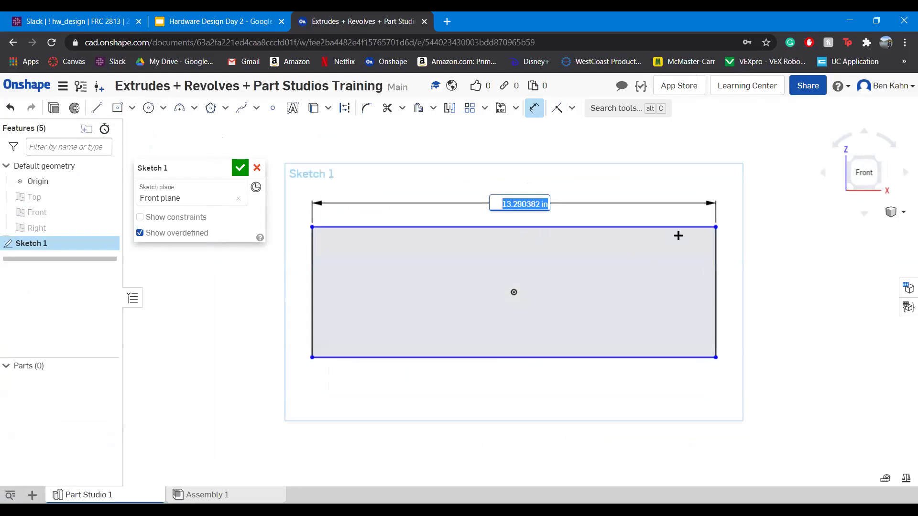
pyautogui.write('10')
pyautogui.press('Return')
pyautogui.click(666, 283)
pyautogui.click(738, 296)
pyautogui.write('4')
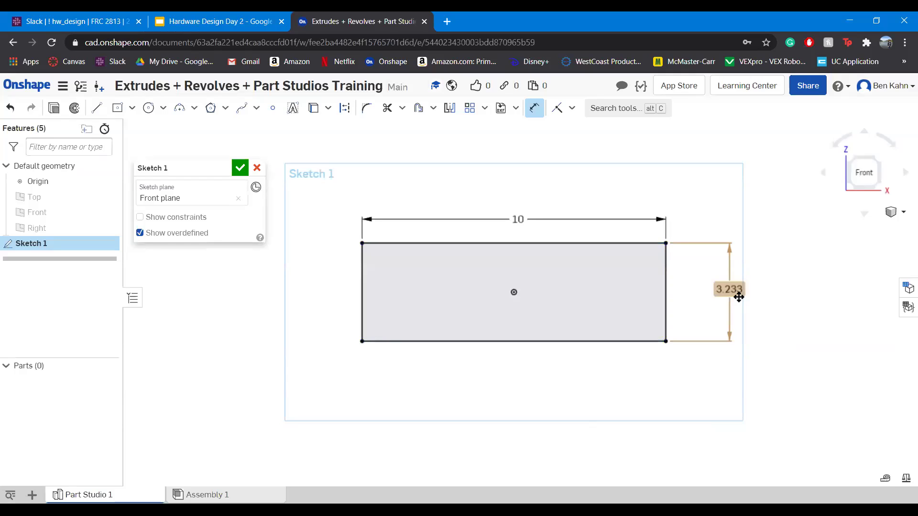
pyautogui.press('Return')
pyautogui.press('Escape')
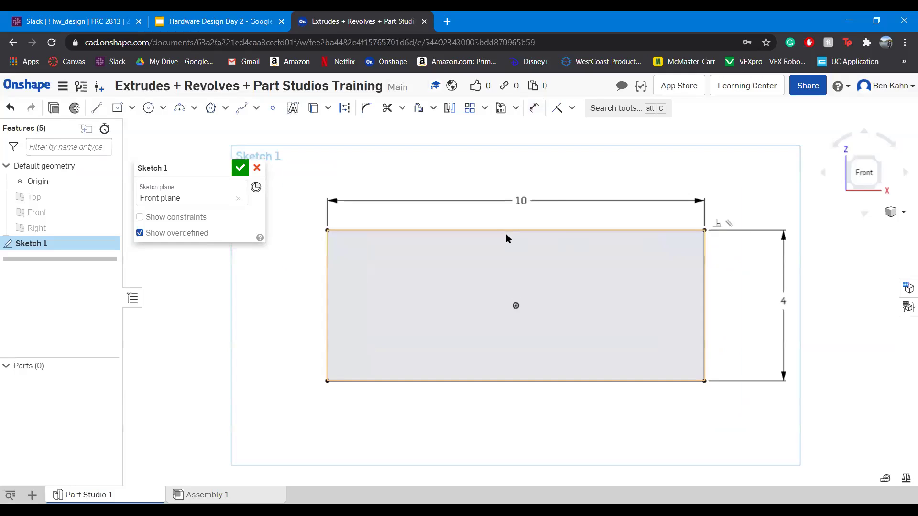
# Draw a circle centred on the origin inside the rectangle and dimension its diameter to 4 in.
pyautogui.press('f')
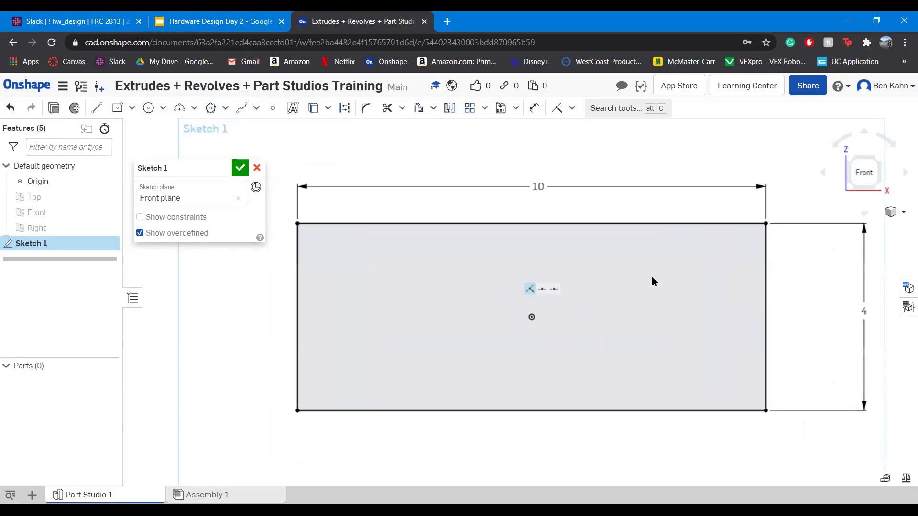
pyautogui.click(148, 108)
pyautogui.click(549, 307)
pyautogui.click(619, 286)
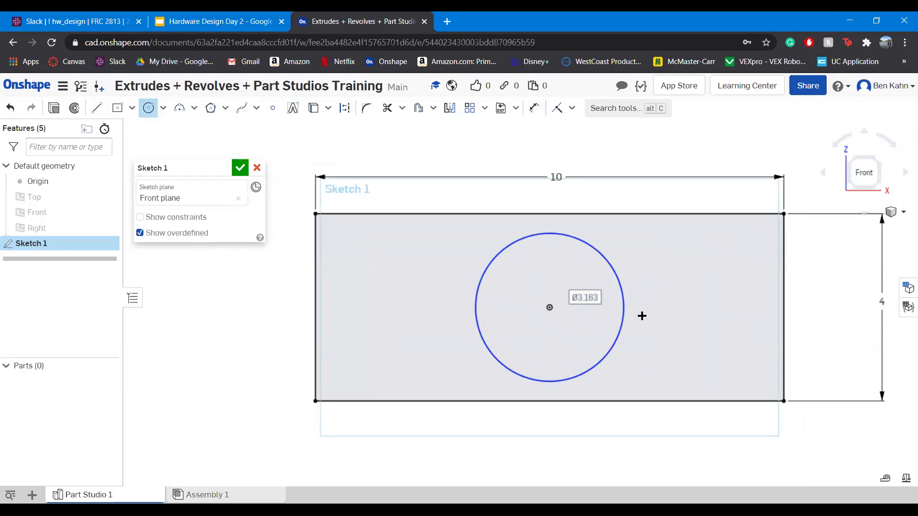
pyautogui.press('d')
pyautogui.click(620, 317)
pyautogui.click(640, 315)
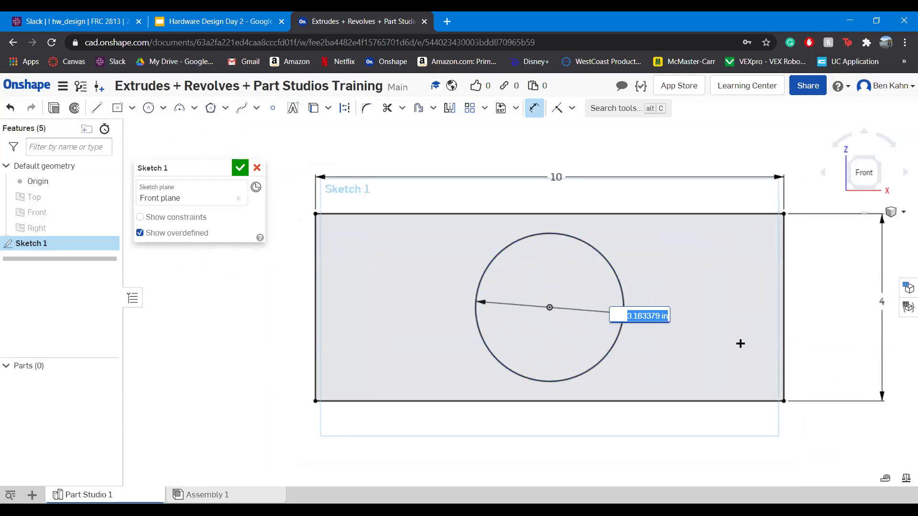
pyautogui.write('4')
pyautogui.press('Return')
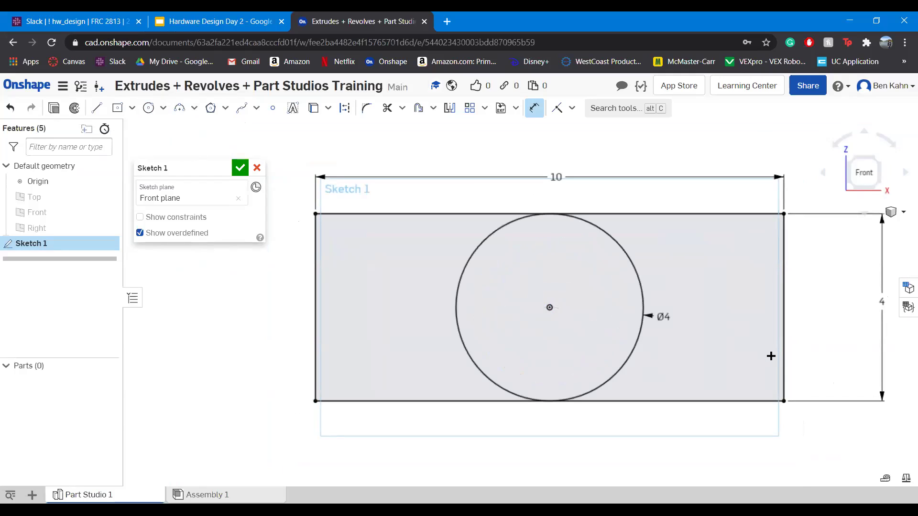
# Set the circle's diameter to 3 in and reposition its dimension label outside the circle.
pyautogui.doubleClick(663, 317)
pyautogui.write('3')
pyautogui.press('Return')
pyautogui.press('Escape')
pyautogui.moveTo(648, 321); pyautogui.dragTo(665, 345)
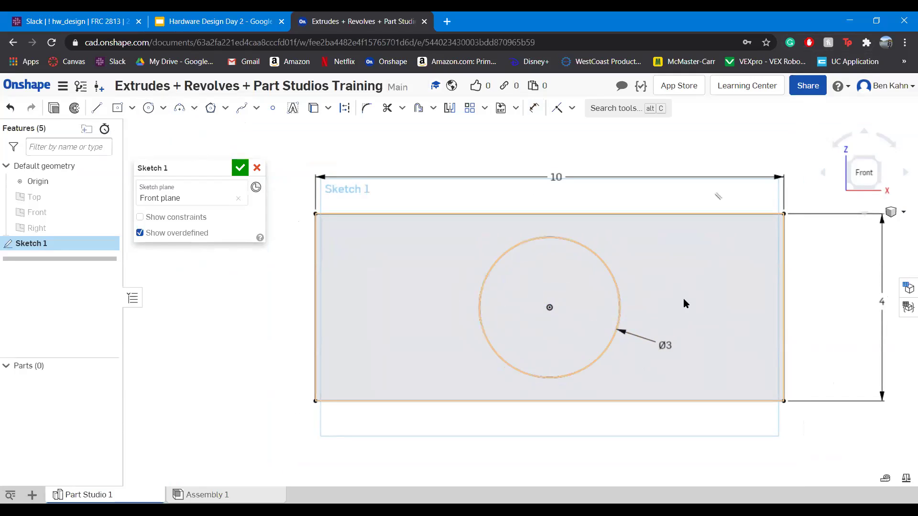
pyautogui.scroll(1, 668, 286)
pyautogui.scroll(-2, 678, 312)
pyautogui.scroll(3, 661, 298)
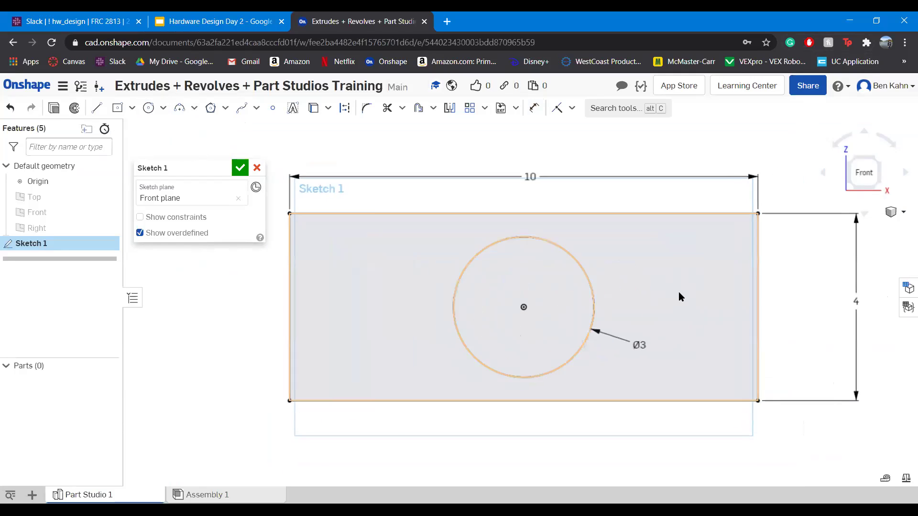
pyautogui.scroll(-3, 678, 292)
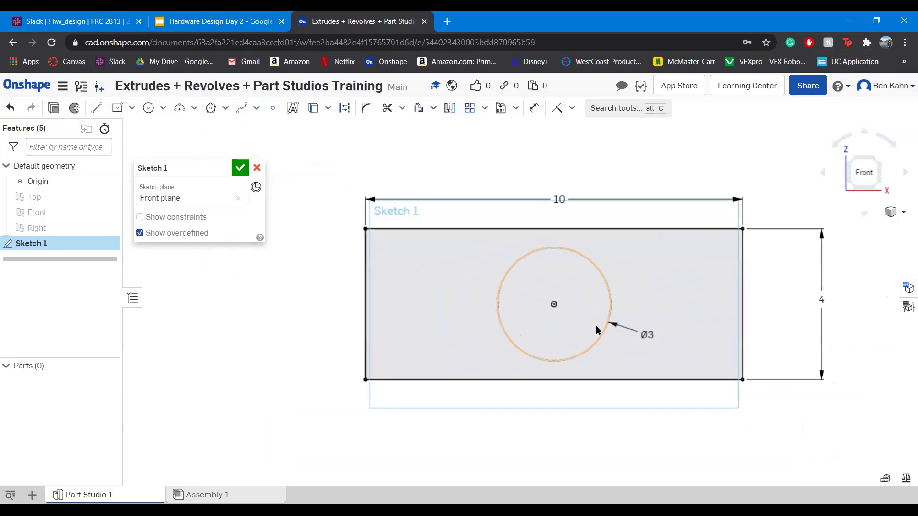
pyautogui.press('Return')
pyautogui.hotkey('shift', 'e')
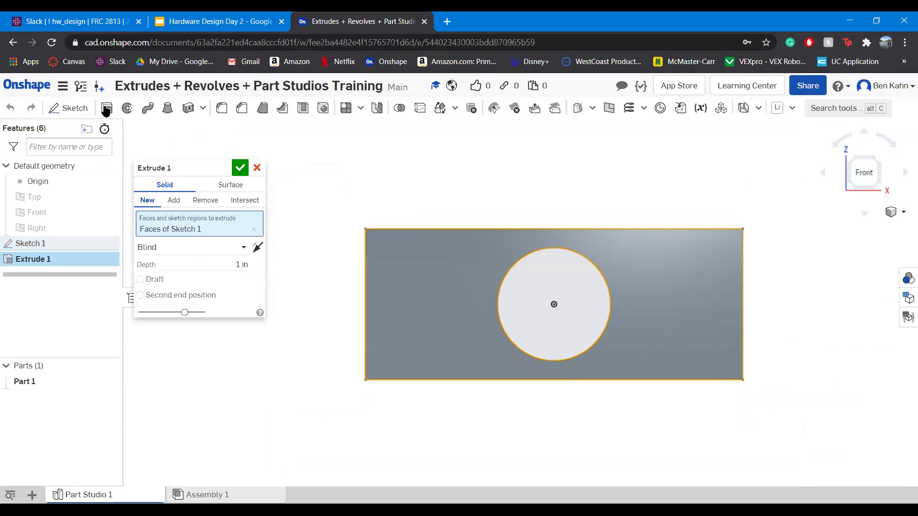
pyautogui.click(256, 168)
pyautogui.doubleClick(71, 241)
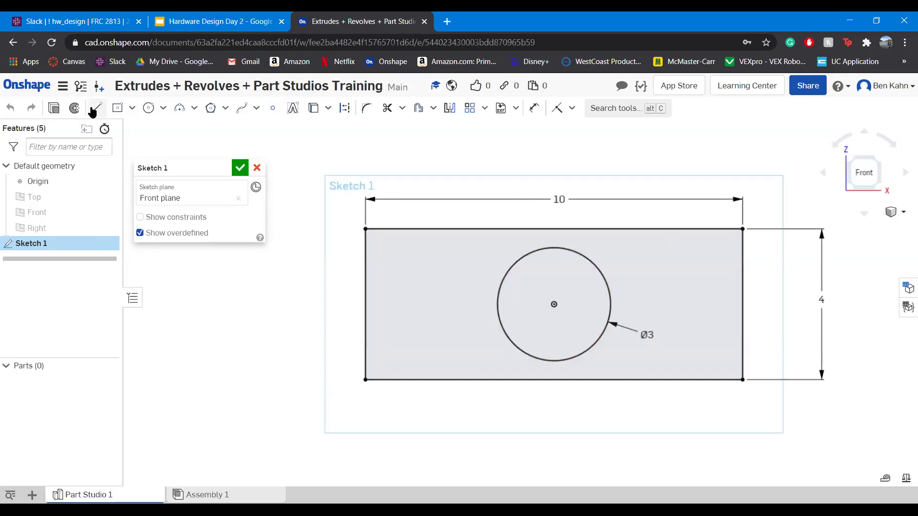
# Extrude the sketch region between the rectangle and circle as a new solid with a Blind depth of 3 in.
pyautogui.click(52, 108)
pyautogui.scroll(2, 666, 341)
pyautogui.moveTo(697, 320); pyautogui.dragTo(688, 289, button='right')
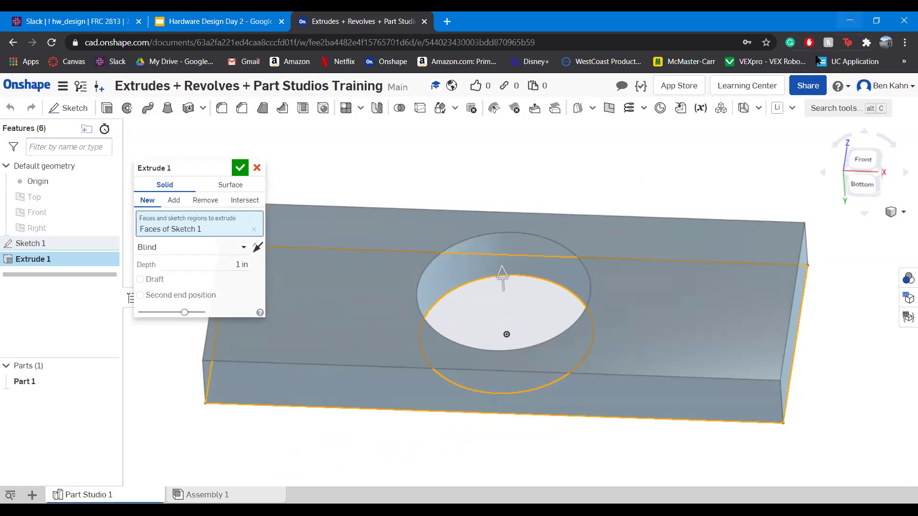
pyautogui.scroll(-2, 495, 298)
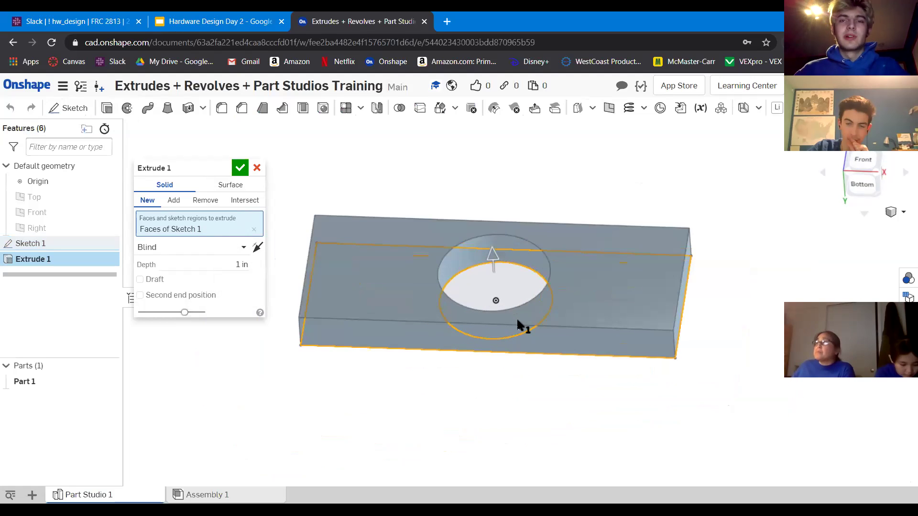
pyautogui.moveTo(575, 293); pyautogui.dragTo(675, 304, button='right')
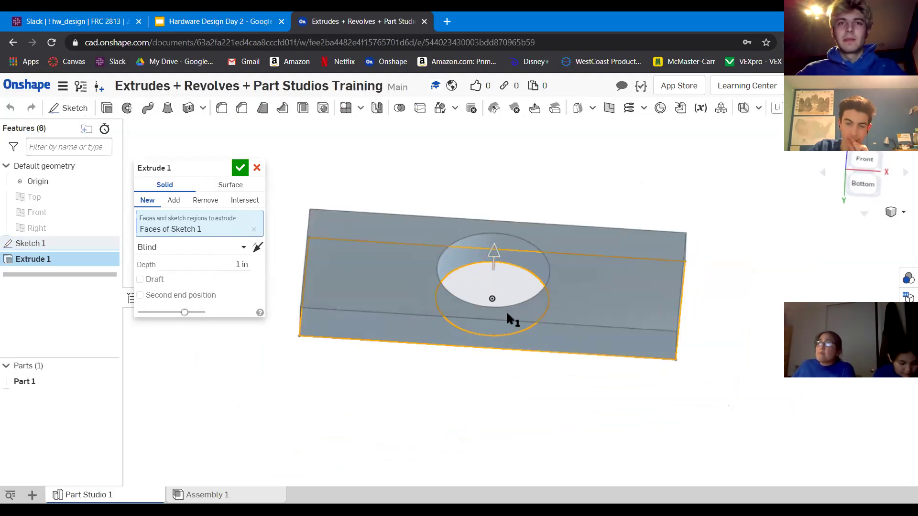
pyautogui.moveTo(490, 255); pyautogui.dragTo(496, 201)
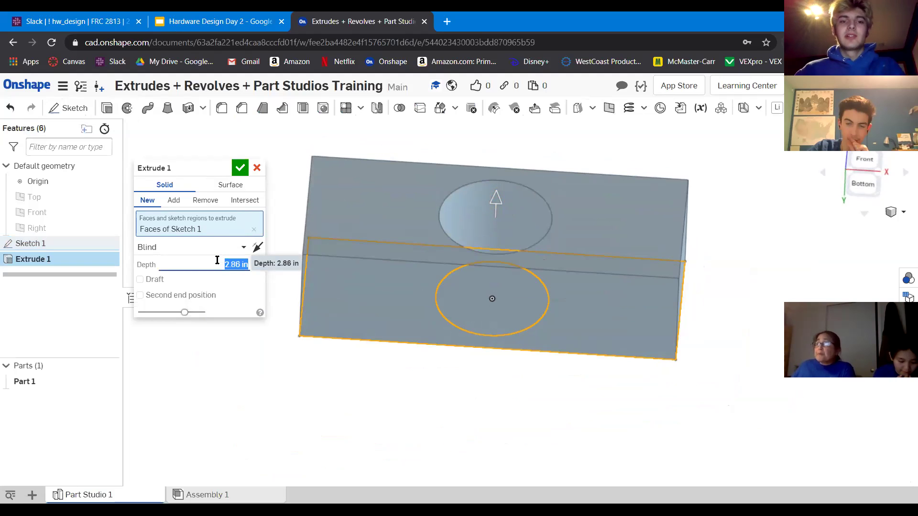
pyautogui.write('3')
pyautogui.press('Return')
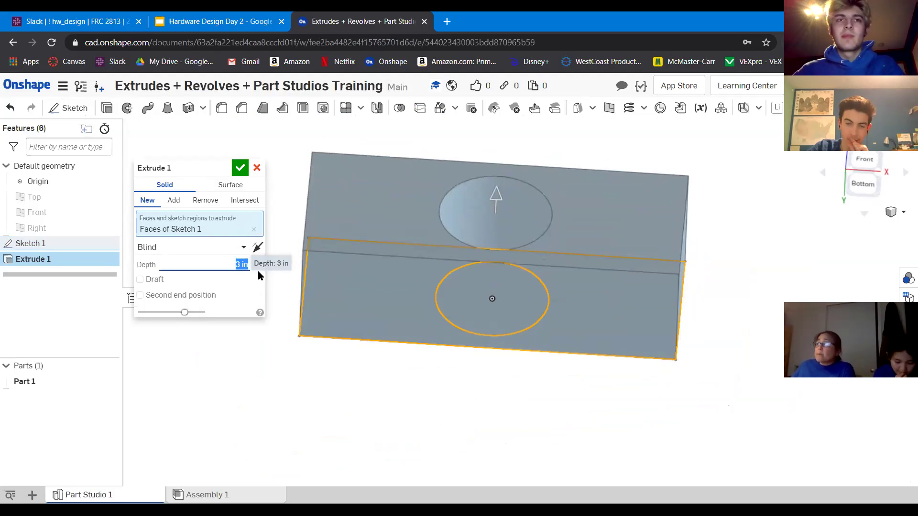
# Try the Symmetric end type on the extrusion for comparison and return it to Blind.
pyautogui.click(241, 248)
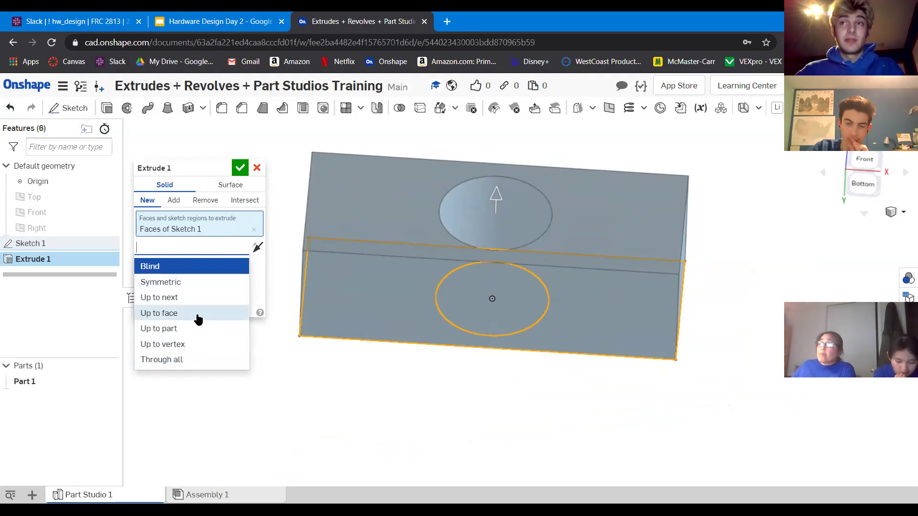
pyautogui.click(200, 283)
pyautogui.moveTo(527, 337); pyautogui.dragTo(526, 311, button='right')
pyautogui.click(234, 246)
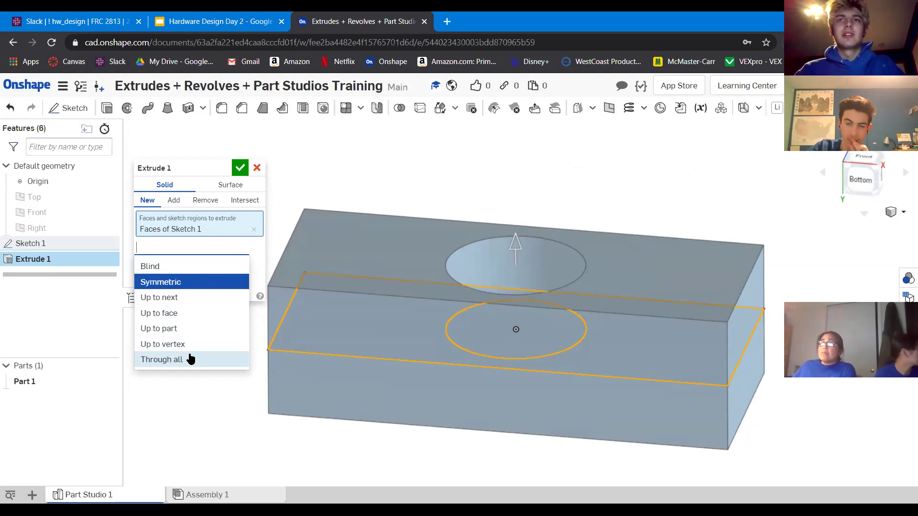
pyautogui.click(205, 270)
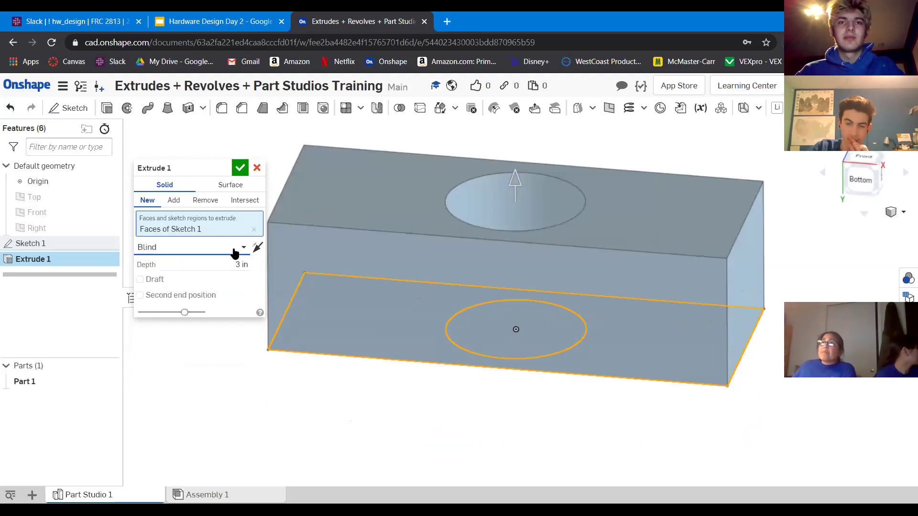
# Make the 3 in extrusion Symmetric about the sketch plane and accept the feature.
pyautogui.click(228, 252)
pyautogui.click(173, 283)
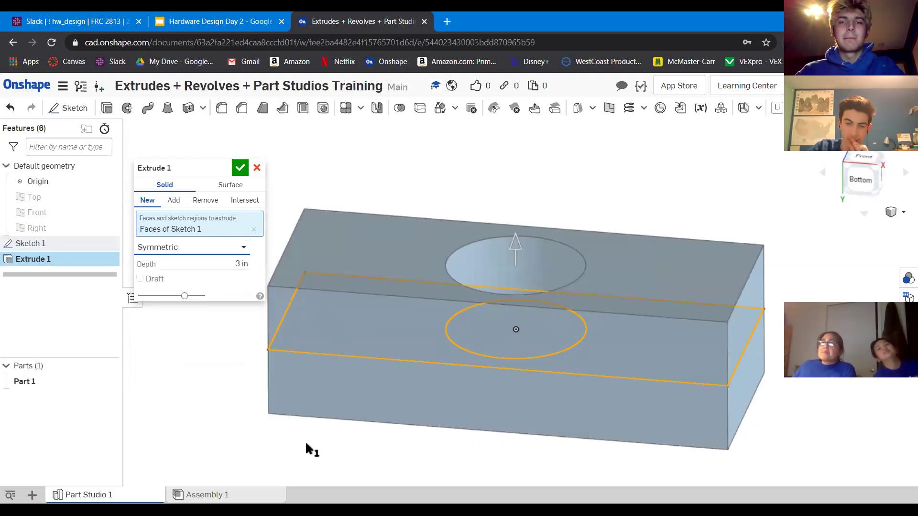
pyautogui.scroll(-1, 408, 354)
pyautogui.scroll(-1, 430, 258)
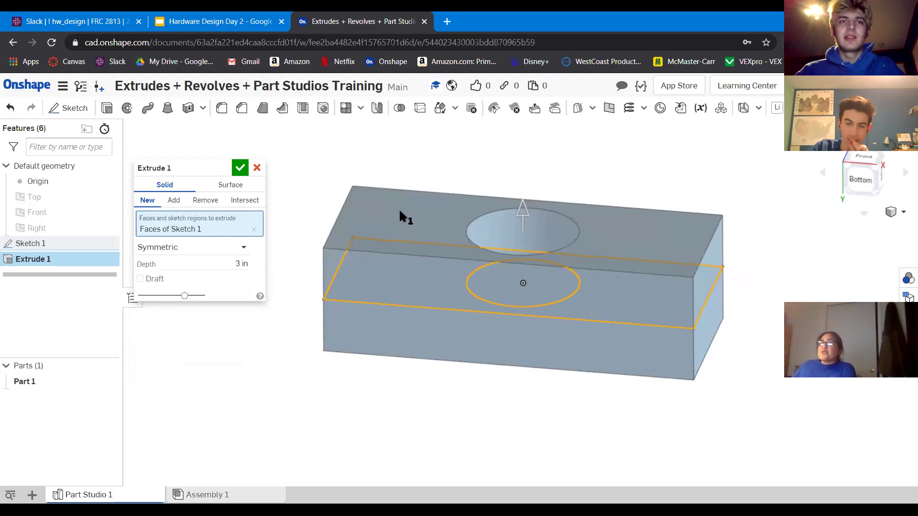
pyautogui.click(234, 172)
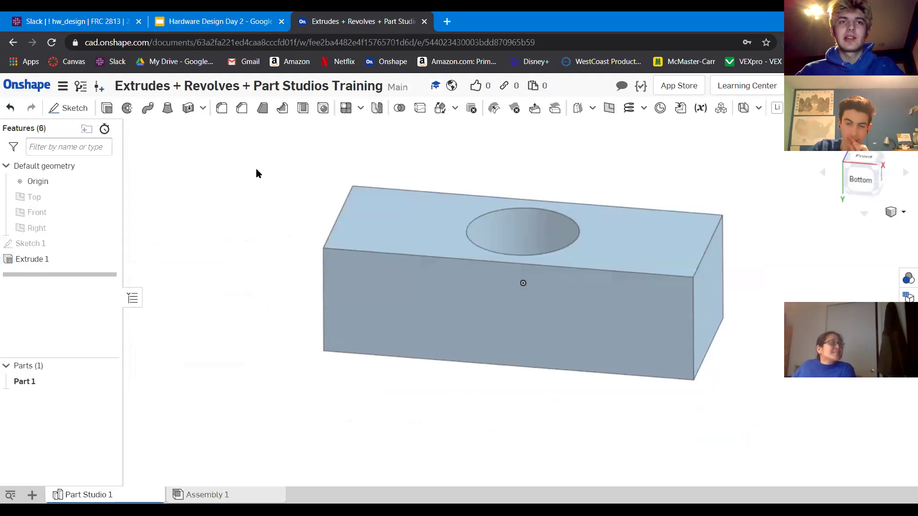
pyautogui.scroll(2, 581, 234)
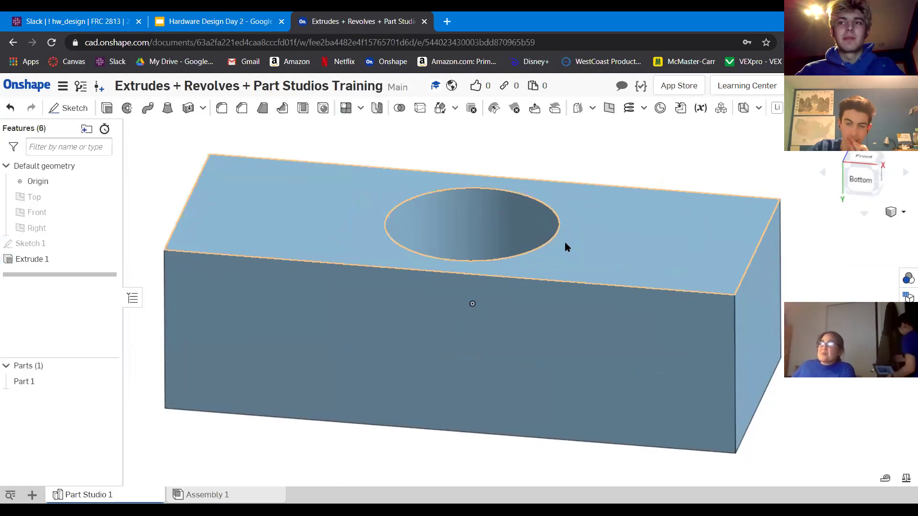
pyautogui.scroll(-2, 530, 280)
pyautogui.scroll(1, 552, 272)
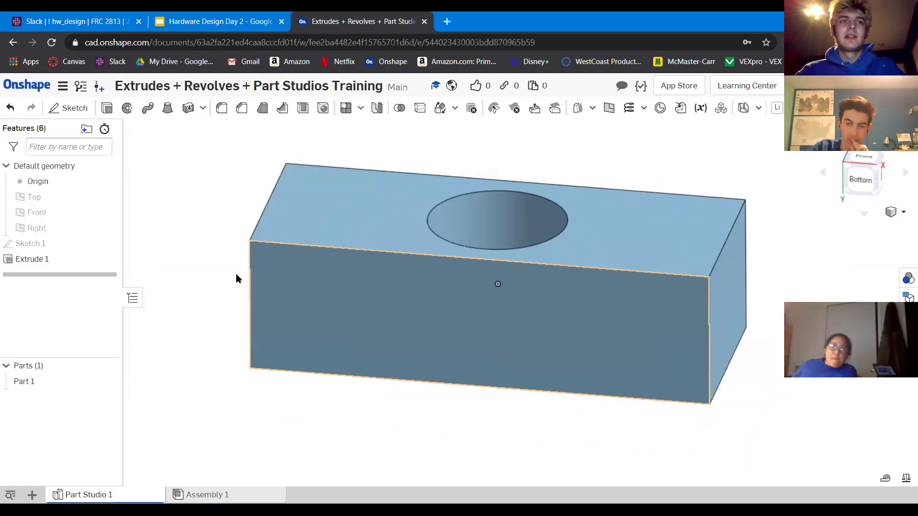
pyautogui.scroll(3, 562, 272)
pyautogui.scroll(-5, 563, 272)
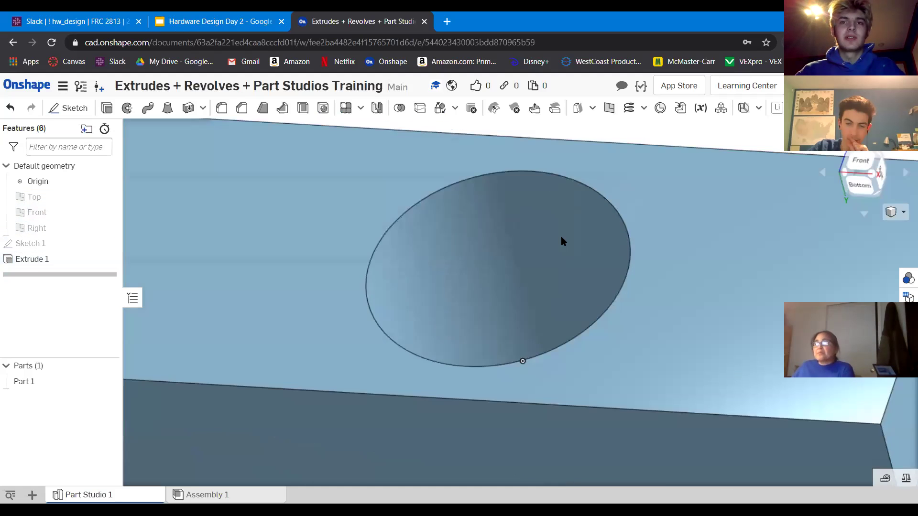
pyautogui.moveTo(576, 253); pyautogui.dragTo(572, 284, button='right')
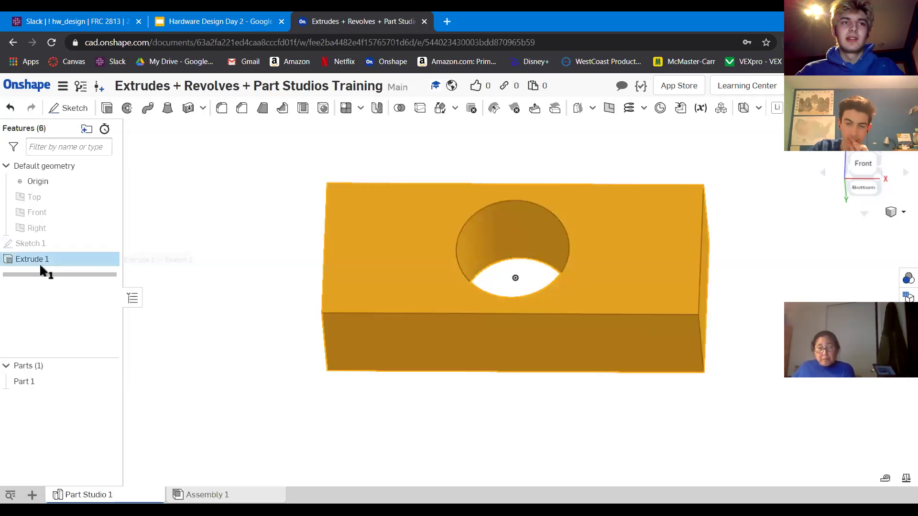
# Edit the extrusion and add the circle's sketch region so the hole is filled.
pyautogui.doubleClick(39, 260)
pyautogui.scroll(2, 522, 278)
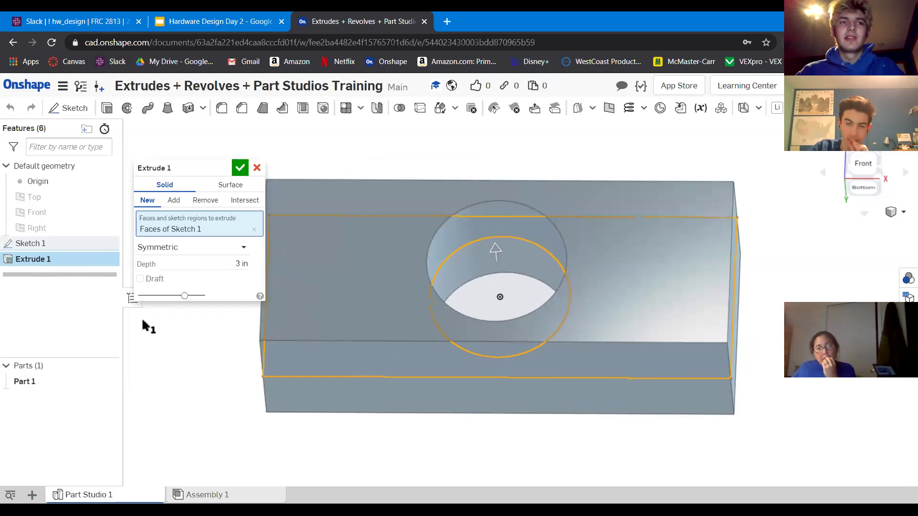
pyautogui.click(521, 297)
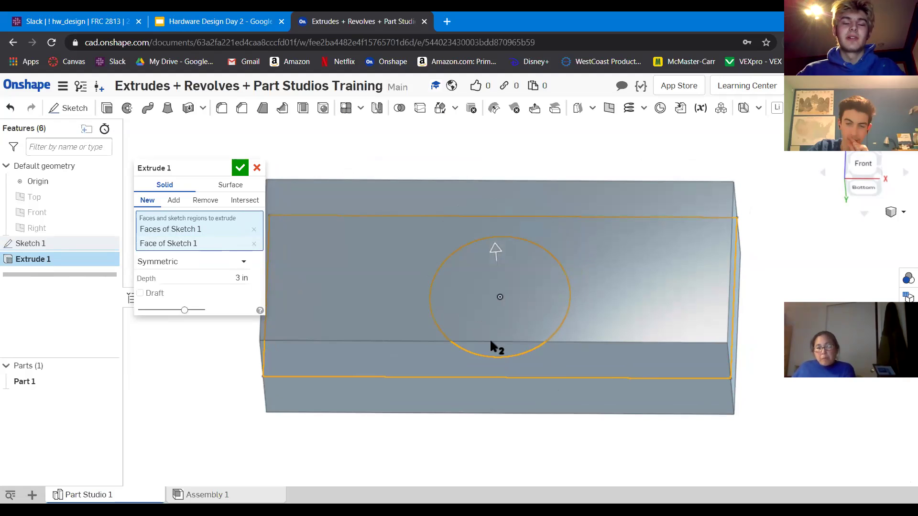
pyautogui.scroll(-3, 497, 340)
pyautogui.moveTo(502, 340); pyautogui.dragTo(542, 338, button='middle')
pyautogui.moveTo(542, 339)
pyautogui.mouseDown(button='right')
pyautogui.moveTo(528, 312)
pyautogui.moveTo(497, 320)
pyautogui.mouseUp(button='right')
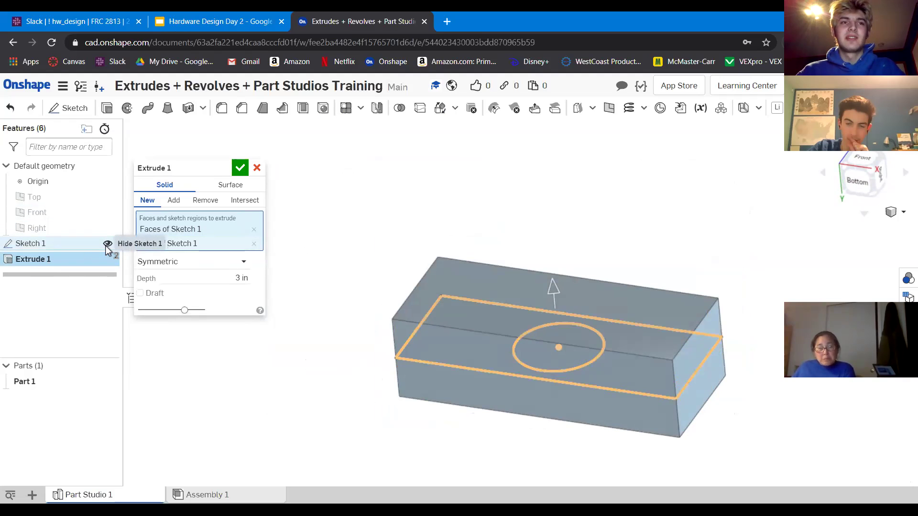
# Try toggling Sketch 1's visibility and picking the circle region, and discard the extrusion edits.
pyautogui.click(107, 244)
pyautogui.scroll(5, 551, 353)
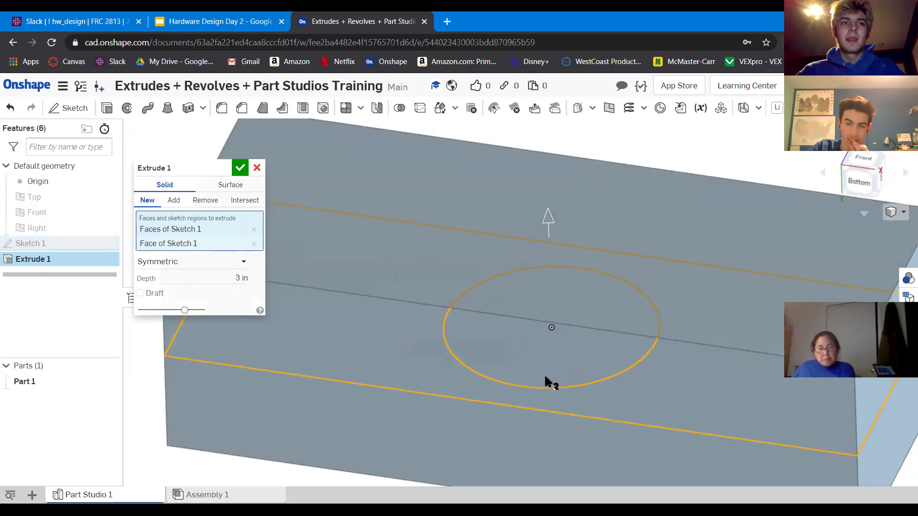
pyautogui.scroll(-5, 554, 366)
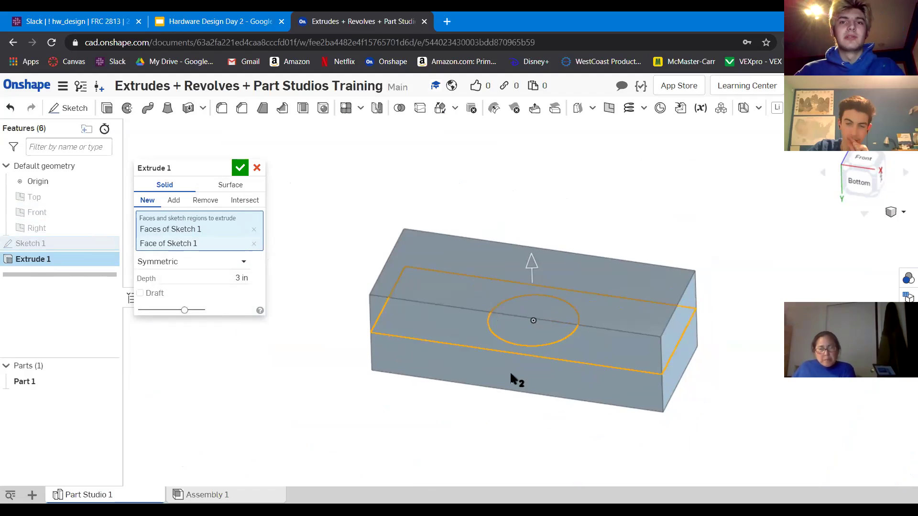
pyautogui.click(107, 244)
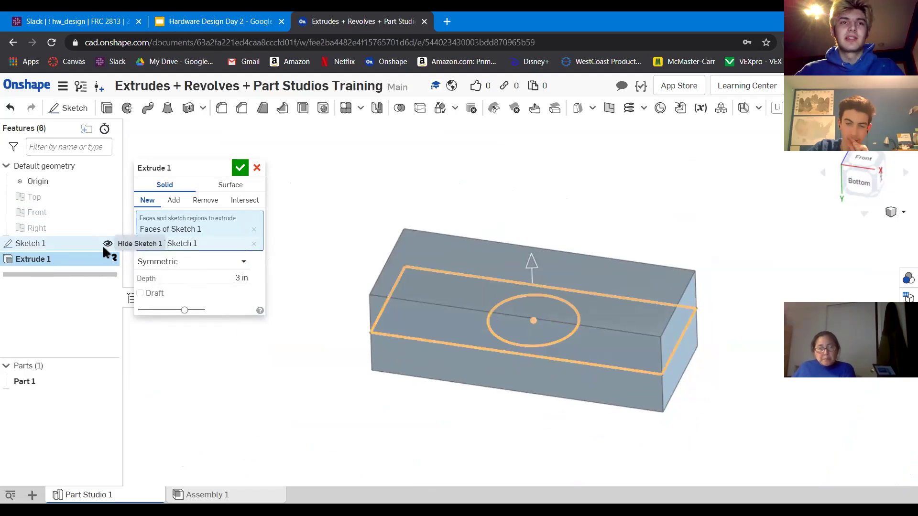
pyautogui.scroll(4, 550, 337)
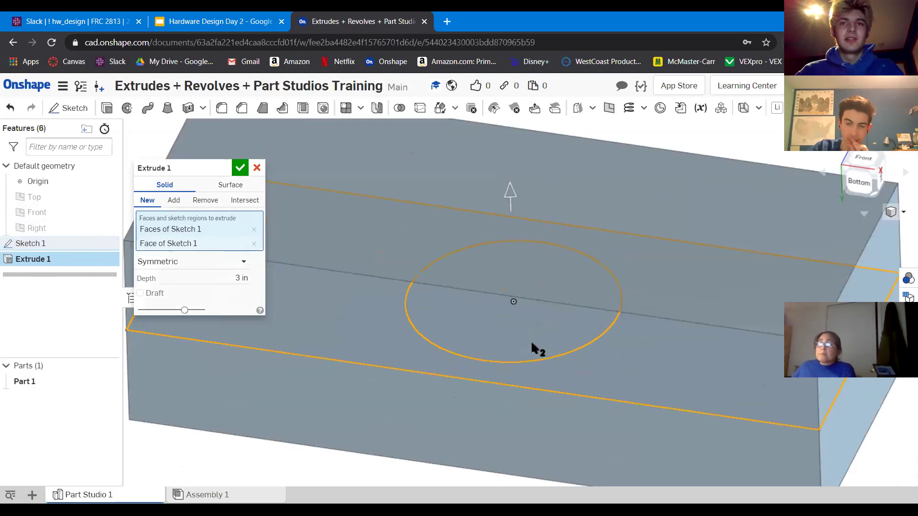
pyautogui.click(532, 344)
pyautogui.scroll(-5, 525, 364)
pyautogui.moveTo(580, 359)
pyautogui.mouseDown(button='right')
pyautogui.moveTo(527, 341)
pyautogui.moveTo(544, 319)
pyautogui.moveTo(544, 296)
pyautogui.mouseUp(button='right')
pyautogui.click(527, 340)
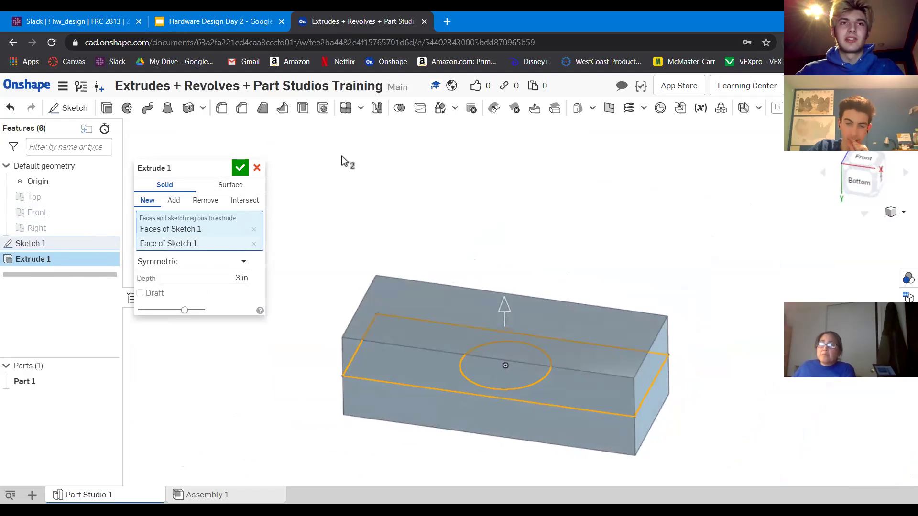
pyautogui.click(257, 168)
# Delete the extrusion, reopen Sketch 1 and select both the outer rectangle region and the circle region.
pyautogui.click(89, 257)
pyautogui.press('Delete')
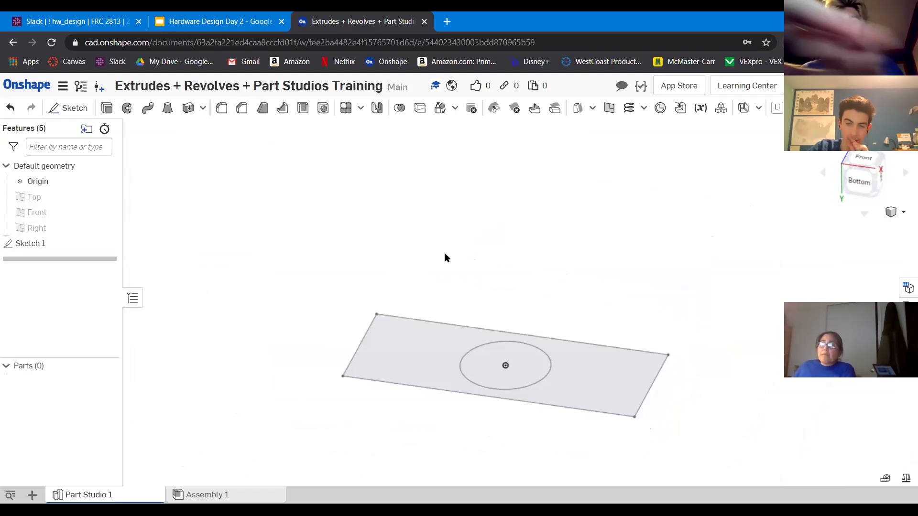
pyautogui.doubleClick(52, 249)
pyautogui.press('f')
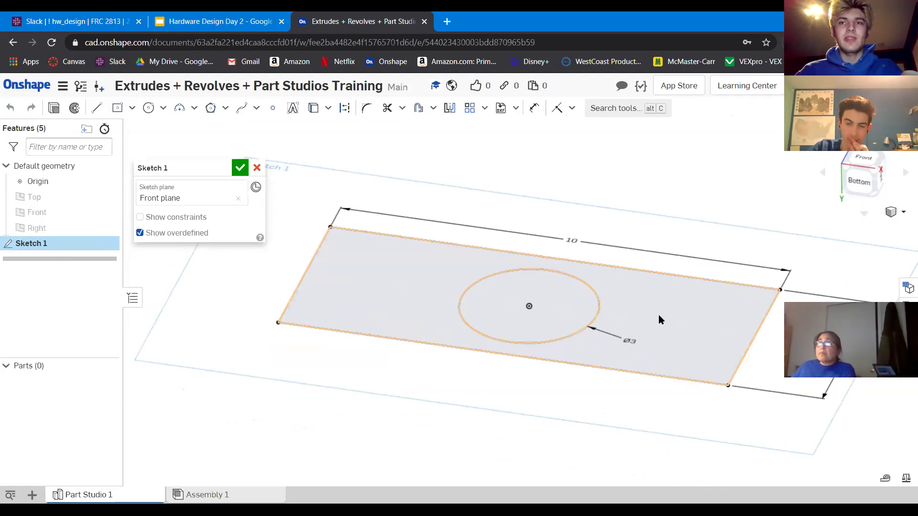
pyautogui.click(608, 311)
pyautogui.click(573, 308)
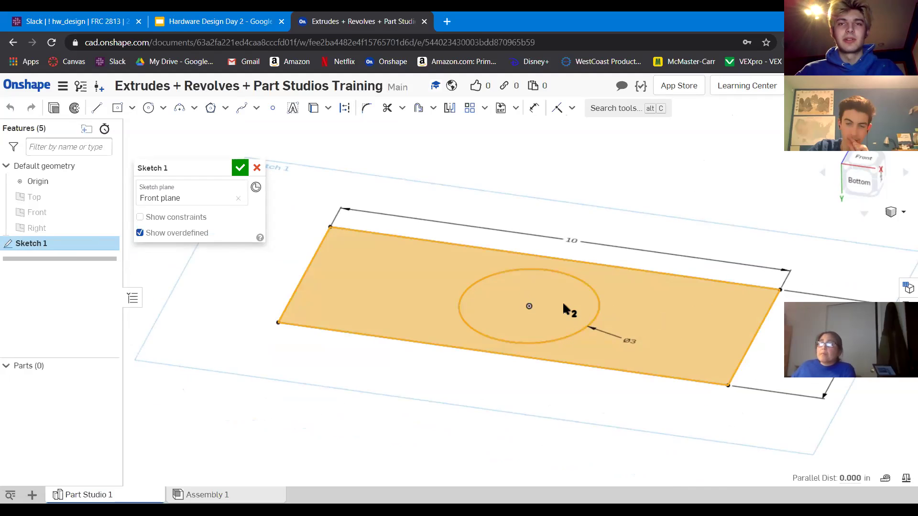
# Extrude the two selected regions as a new solid with a Blind depth of 3 in.
pyautogui.hotkey('shift', 'e')
pyautogui.scroll(-3, 488, 359)
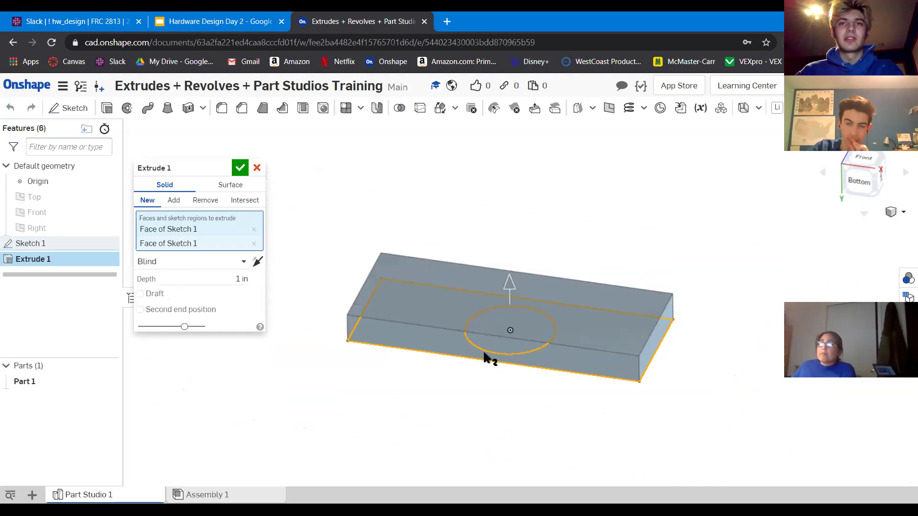
pyautogui.scroll(3, 476, 321)
pyautogui.click(216, 280)
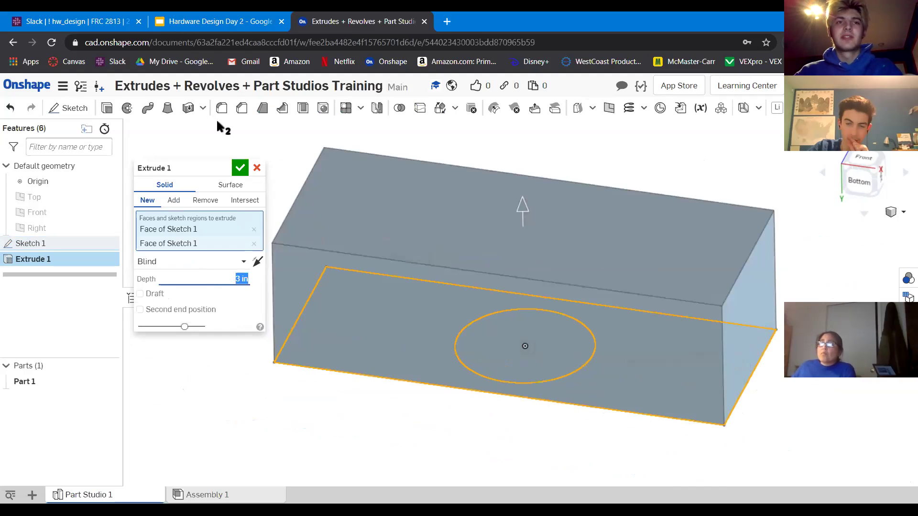
pyautogui.click(240, 167)
# Change the solid block's extrusion end type to Symmetric and accept the feature.
pyautogui.scroll(-5, 511, 315)
pyautogui.moveTo(509, 336)
pyautogui.mouseDown(button='right')
pyautogui.moveTo(509, 269)
pyautogui.moveTo(521, 342)
pyautogui.moveTo(512, 314)
pyautogui.moveTo(514, 334)
pyautogui.mouseUp(button='right')
pyautogui.doubleClick(37, 258)
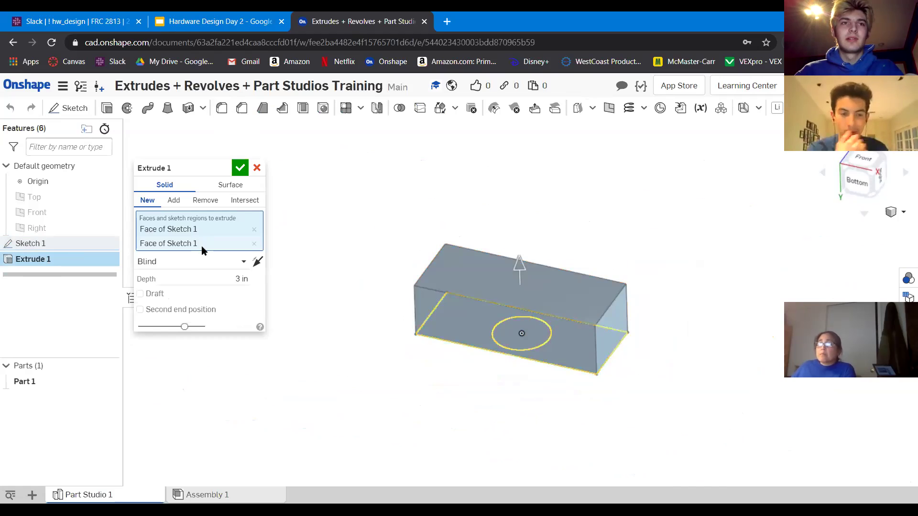
pyautogui.click(243, 261)
pyautogui.click(160, 297)
pyautogui.click(234, 172)
pyautogui.scroll(3, 514, 331)
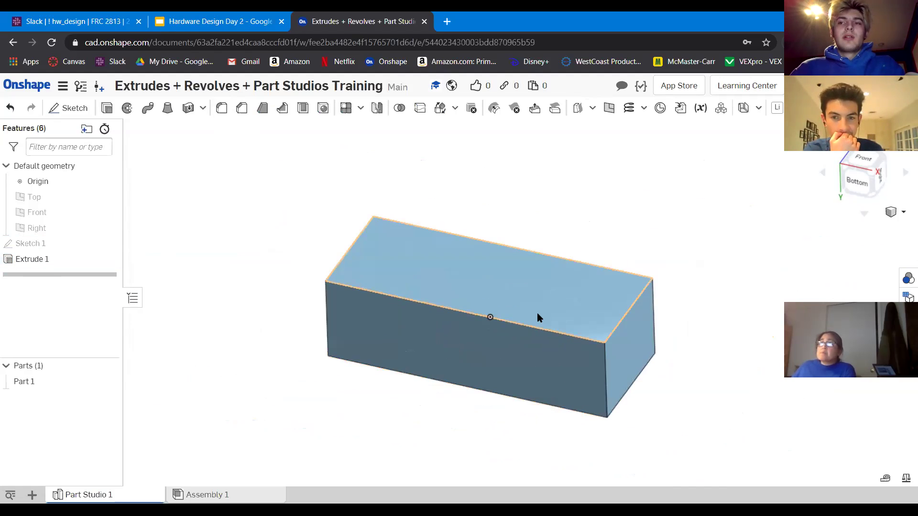
# Examine the solid block from several angles and review its extrusion settings.
pyautogui.scroll(-2, 435, 328)
pyautogui.moveTo(434, 328); pyautogui.dragTo(450, 310, button='middle')
pyautogui.scroll(4, 425, 312)
pyautogui.scroll(-2, 426, 312)
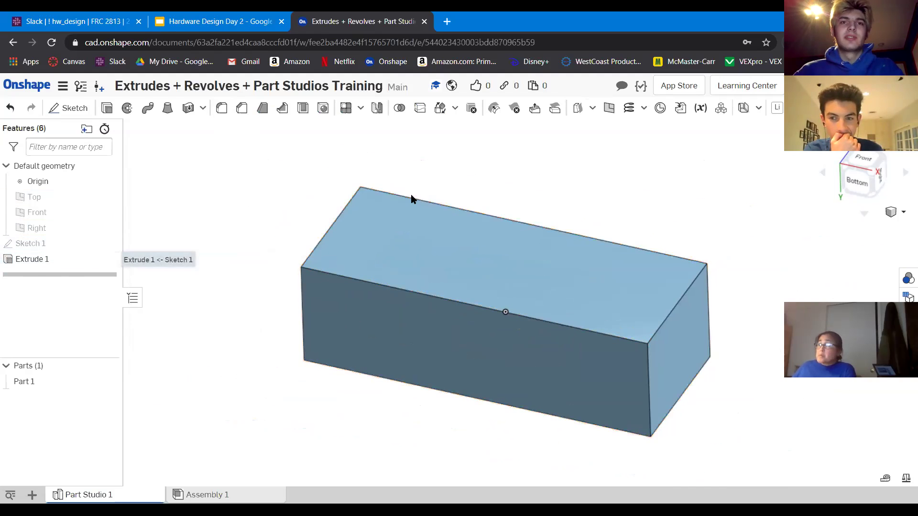
pyautogui.scroll(-2, 406, 234)
pyautogui.scroll(1, 415, 236)
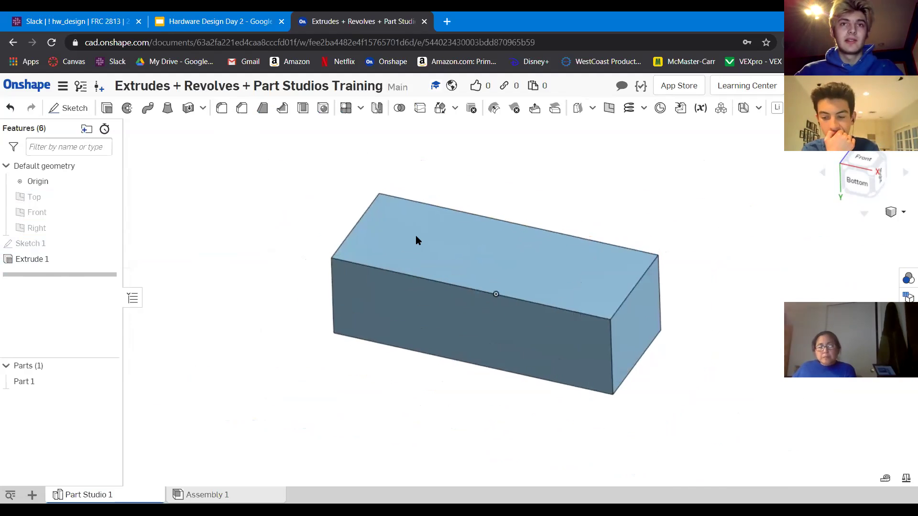
pyautogui.doubleClick(51, 258)
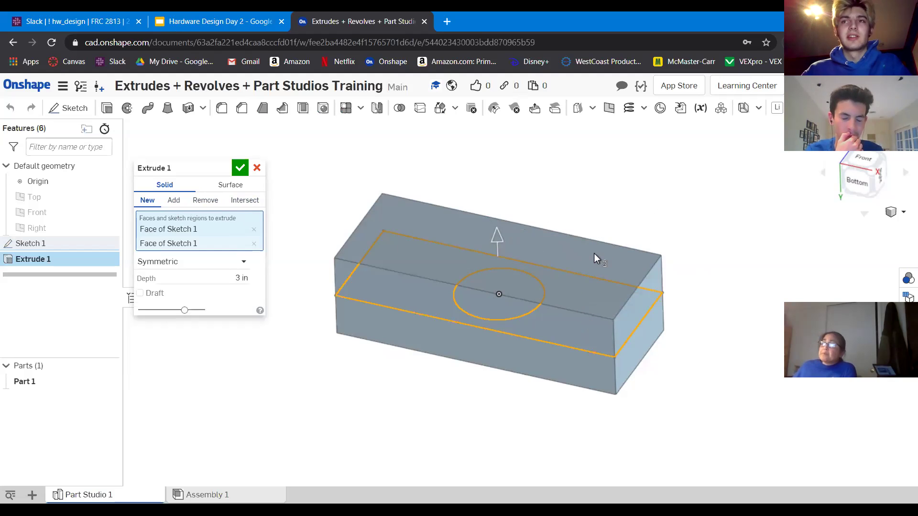
pyautogui.click(241, 168)
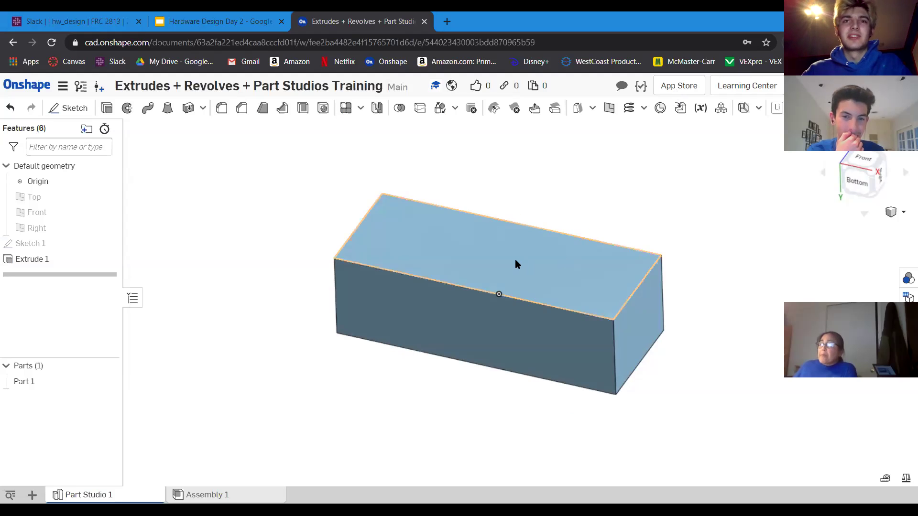
pyautogui.scroll(3, 516, 259)
pyautogui.scroll(-5, 550, 270)
pyautogui.scroll(4, 534, 290)
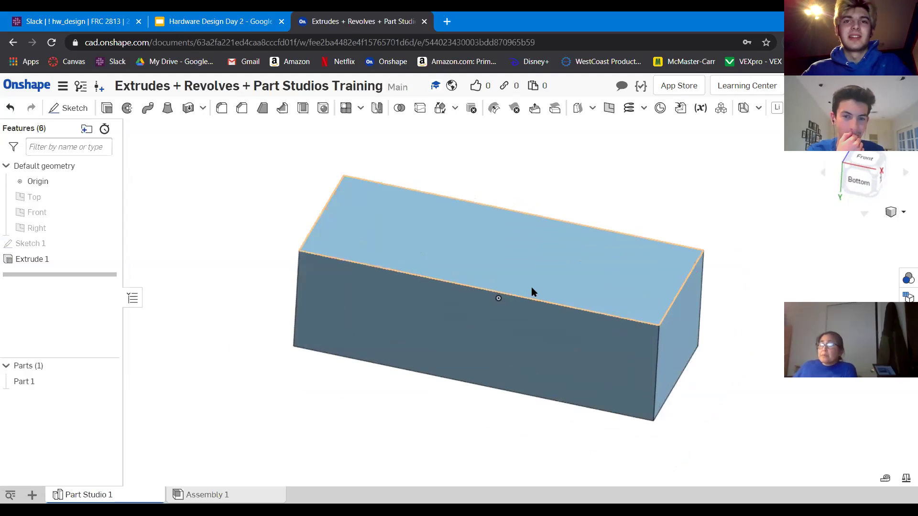
pyautogui.moveTo(591, 273); pyautogui.dragTo(532, 295, button='right')
pyautogui.scroll(2, 532, 294)
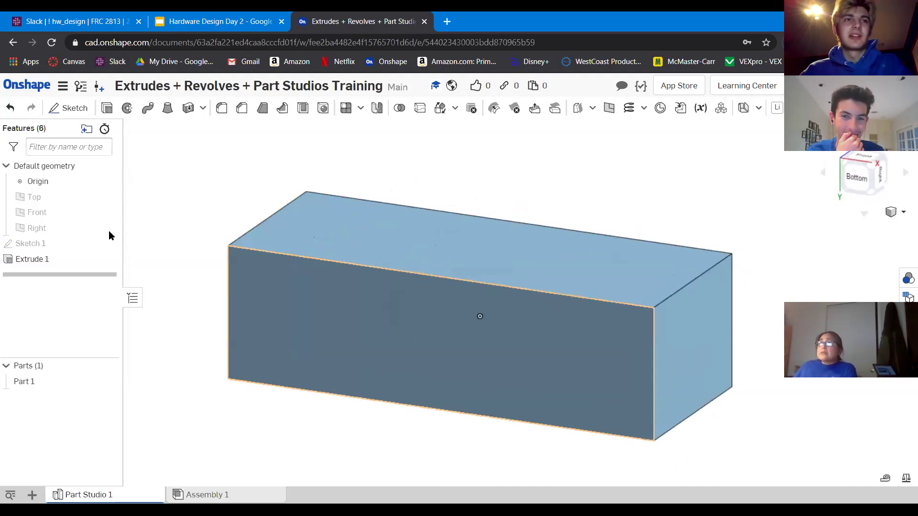
# Exclude the circle's region from the extrusion to restore the hole through the block, and accept the edit.
pyautogui.doubleClick(71, 258)
pyautogui.moveTo(522, 293); pyautogui.dragTo(268, 173, button='right')
pyautogui.click(239, 166)
pyautogui.scroll(-2, 473, 297)
pyautogui.moveTo(478, 303); pyautogui.dragTo(497, 280, button='right')
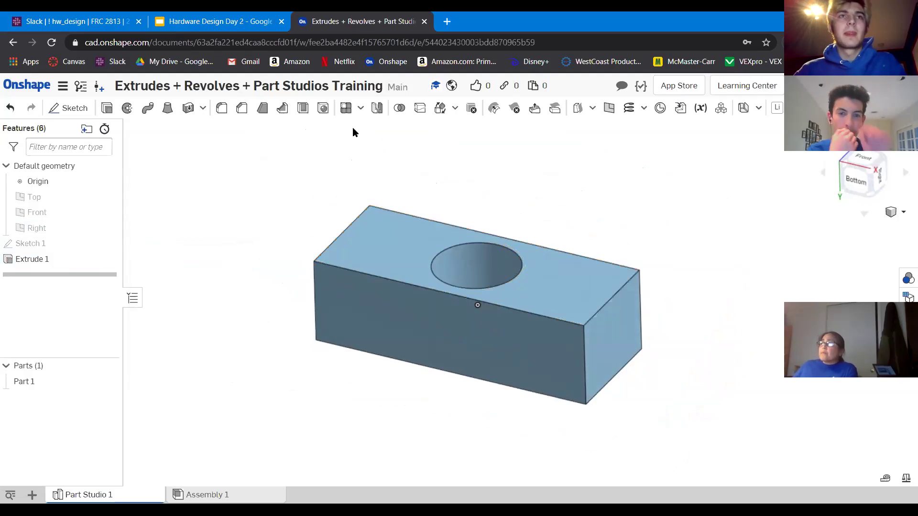
# Switch to the Hardware Design Day 2 presentation in Google Slides and present the Revolves slide full screen.
pyautogui.click(200, 22)
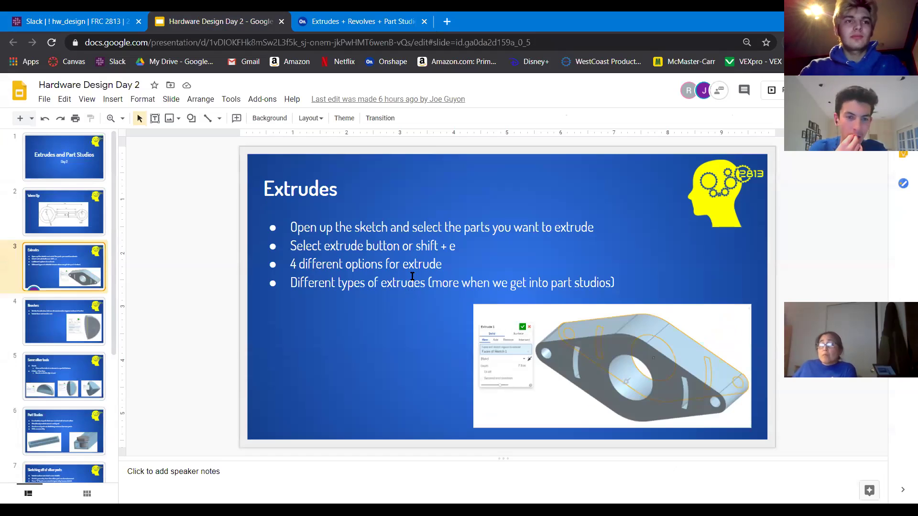
pyautogui.press('Down')
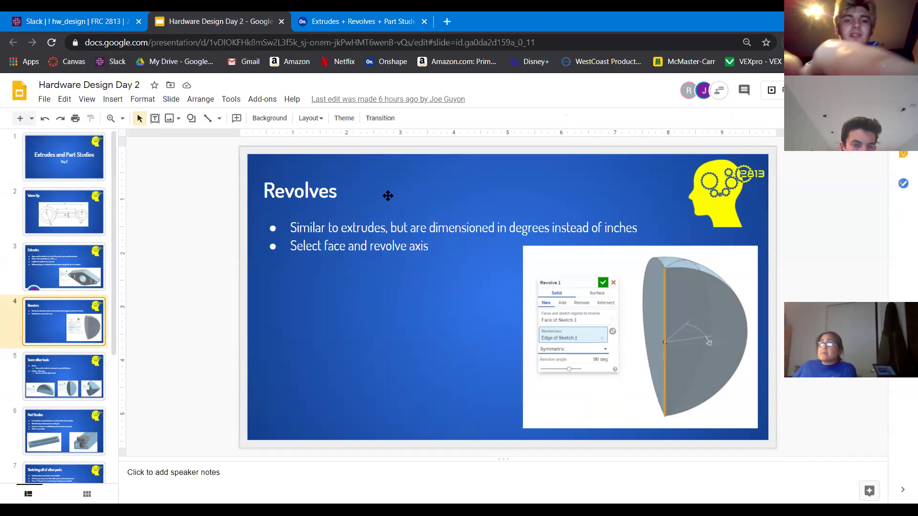
pyautogui.hotkey('ctrl', 'F5')
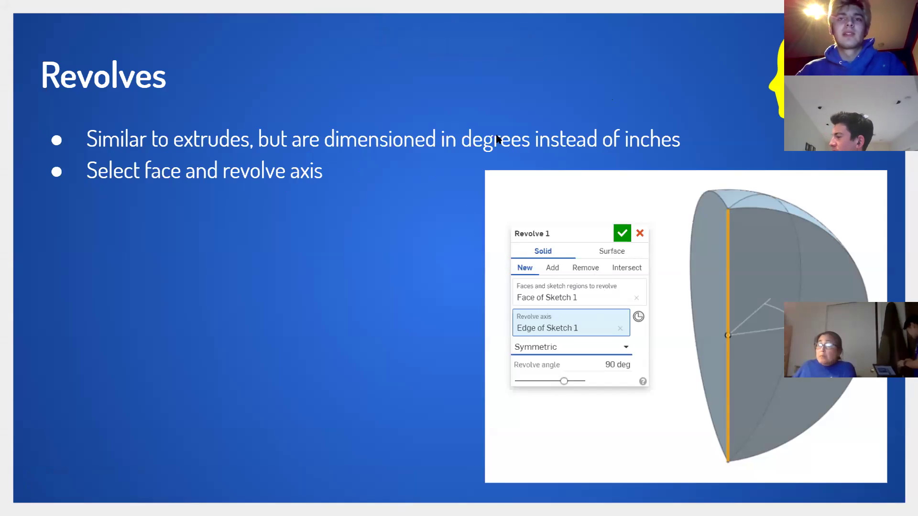
pyautogui.press('Escape')
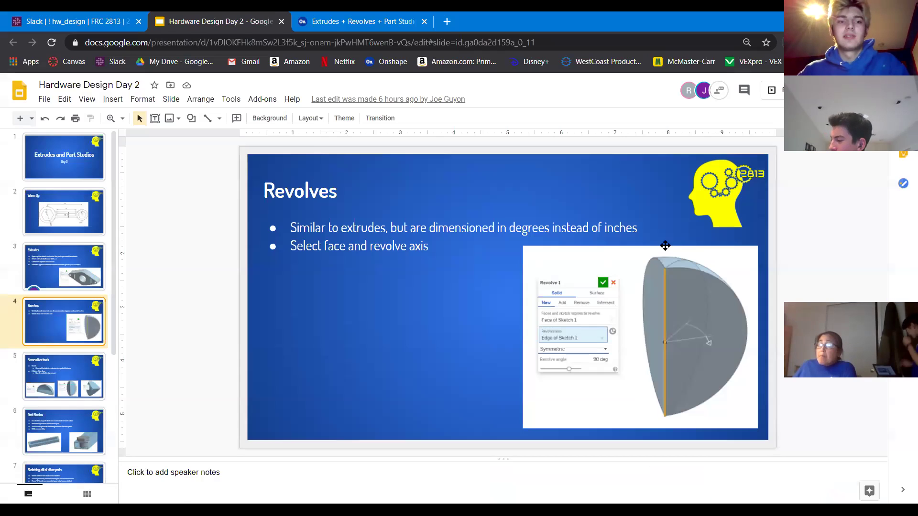
# Return to the Onshape document and delete both Sketch 1 and Extrude 1.
pyautogui.hotkey('ctrl', 'Tab')
pyautogui.click(76, 246)
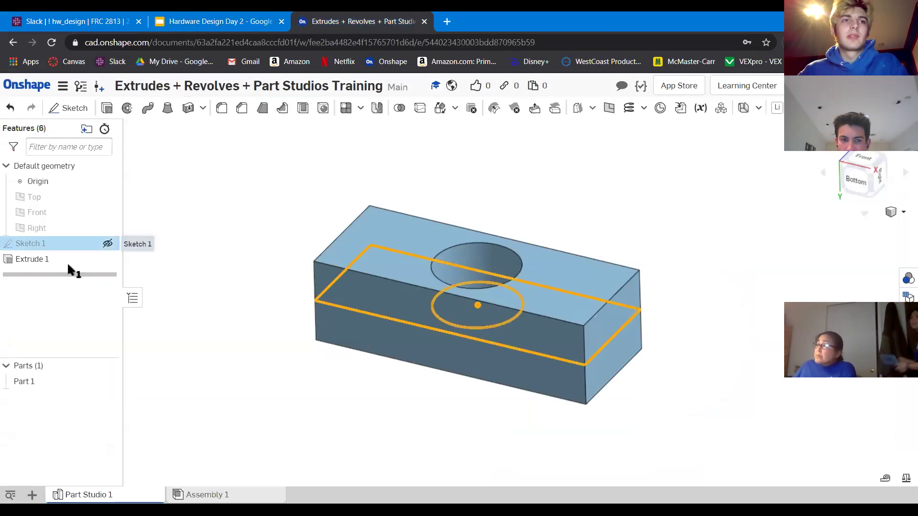
pyautogui.keyDown('shift'); pyautogui.click(68, 260); pyautogui.keyUp('shift')
pyautogui.press('Delete')
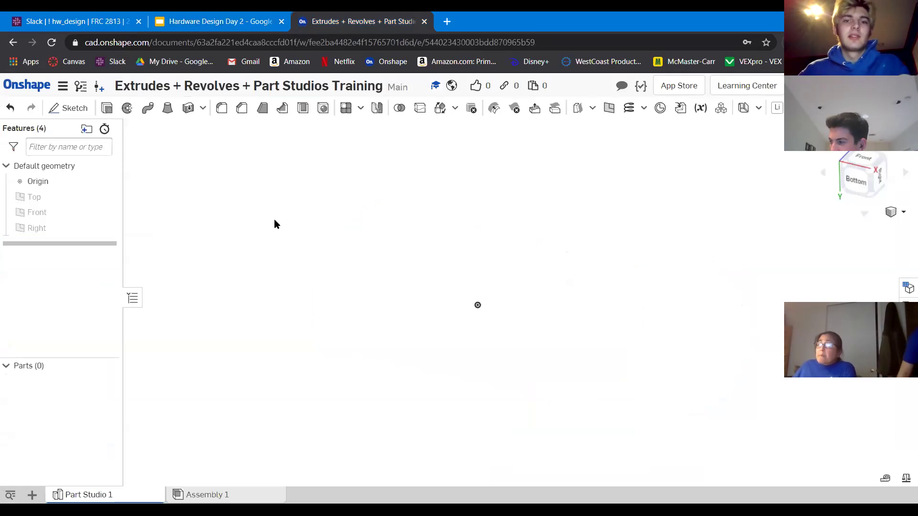
# Start a new sketch on the Front plane and draw a circle centred on the origin.
pyautogui.press('s')
pyautogui.click(299, 245)
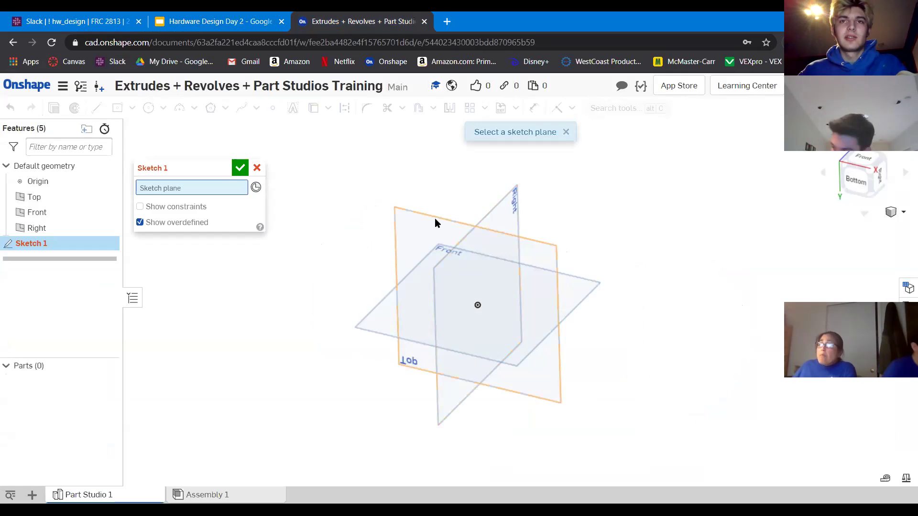
pyautogui.click(436, 321)
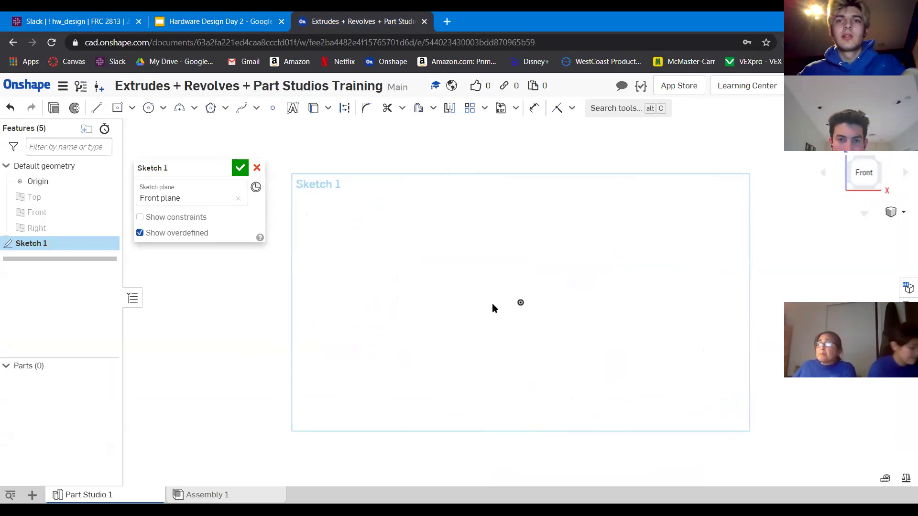
pyautogui.press('c')
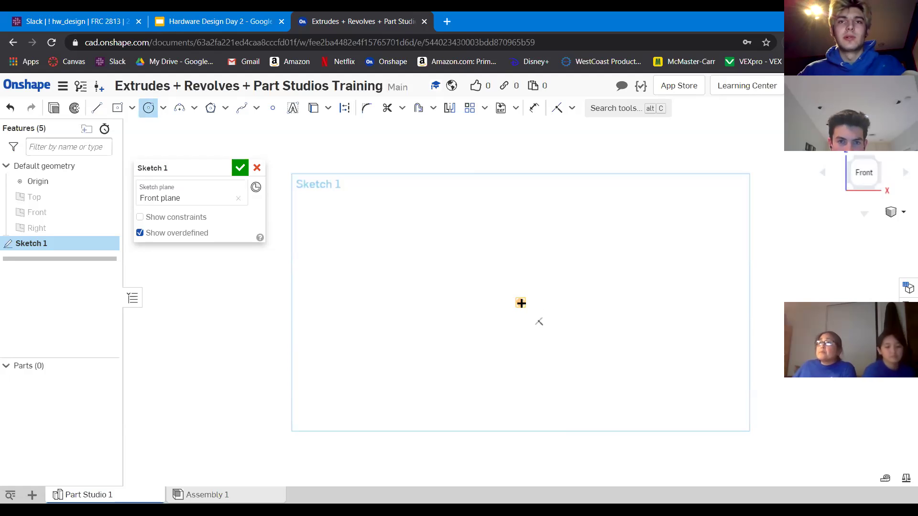
pyautogui.click(653, 308)
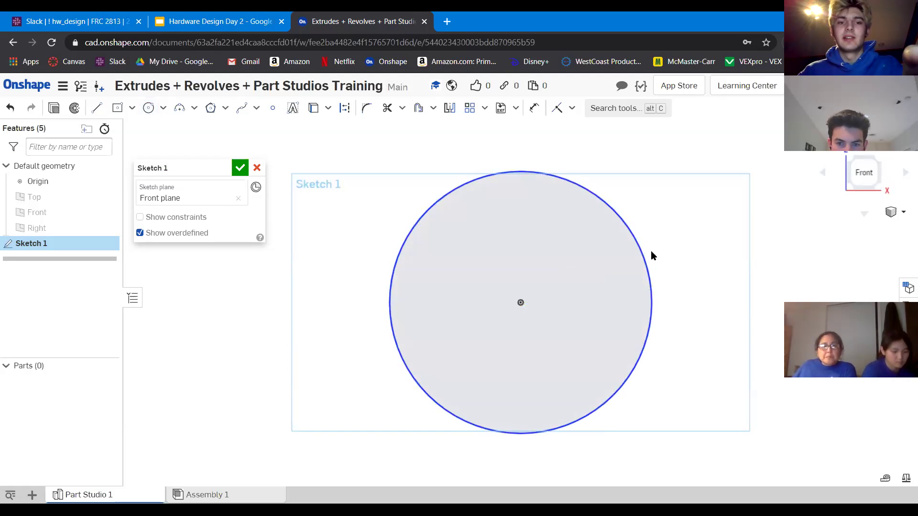
# Dimension the circle's diameter as 6 in, with the label outside the circle.
pyautogui.press('d')
pyautogui.click(631, 226)
pyautogui.click(692, 217)
pyautogui.write('6')
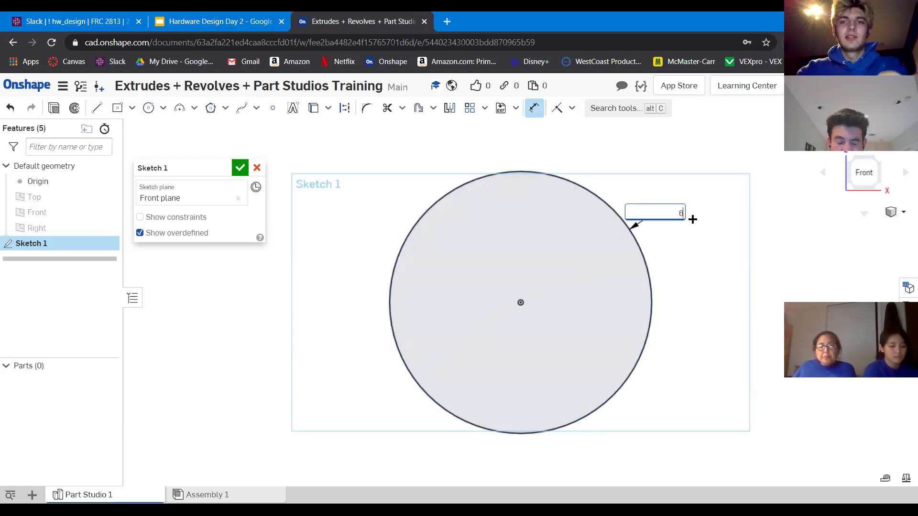
pyautogui.press('Return')
pyautogui.press('Escape')
pyautogui.scroll(4, 661, 306)
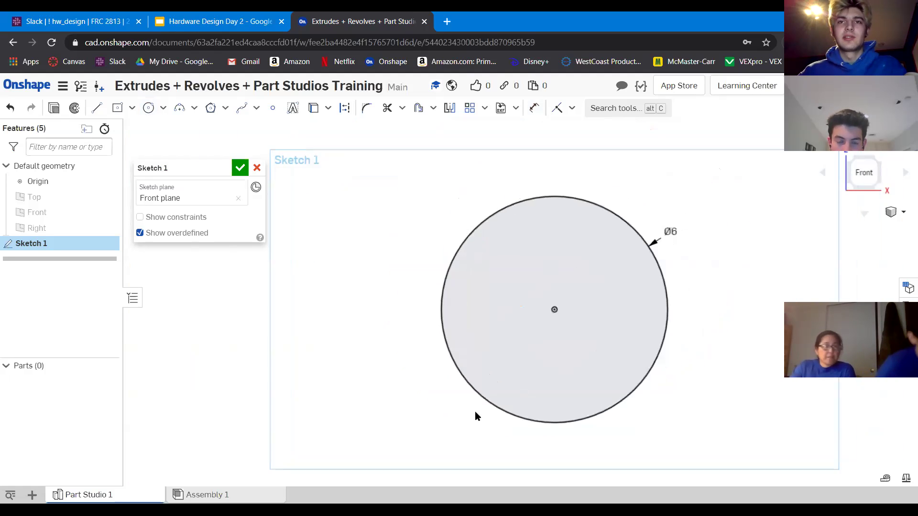
pyautogui.scroll(3, 621, 320)
pyautogui.scroll(-3, 602, 339)
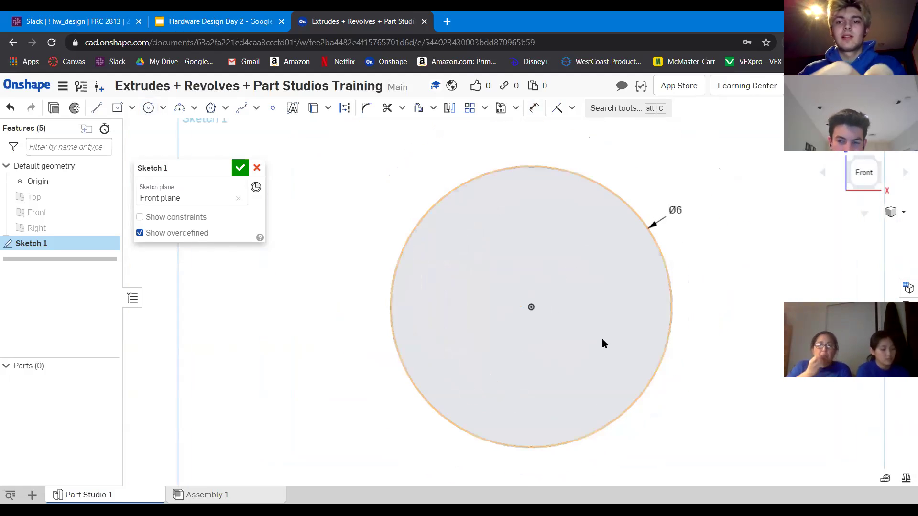
# Draw a vertical line across the circle through its centre, from its uppermost point to its lowest point.
pyautogui.press('l')
pyautogui.click(531, 306)
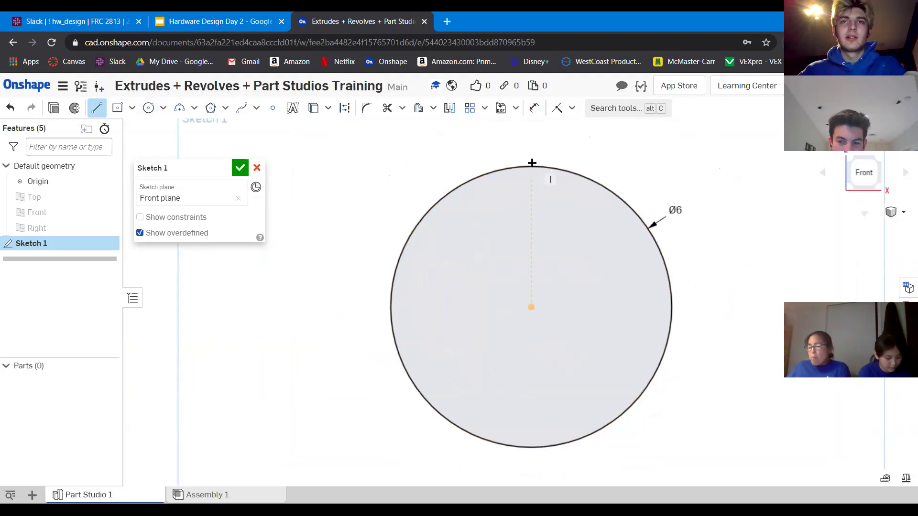
pyautogui.click(532, 164)
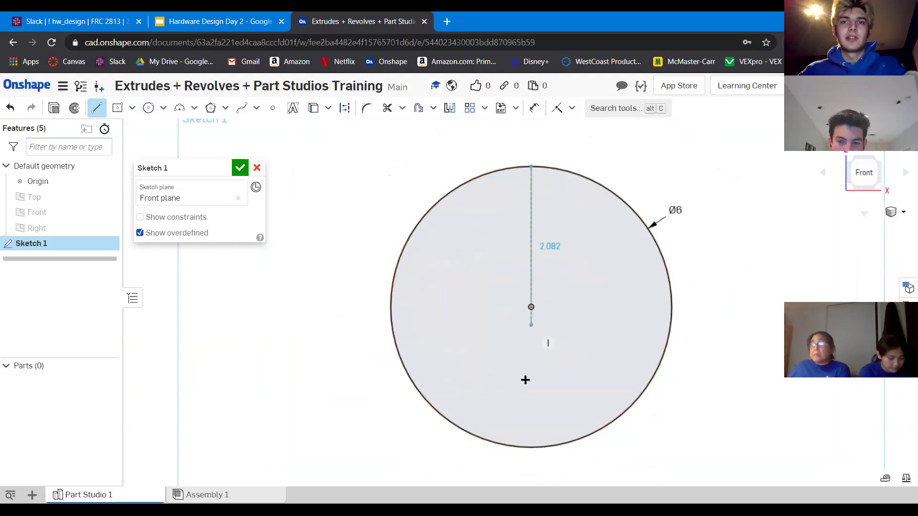
pyautogui.click(533, 445)
pyautogui.press('Escape')
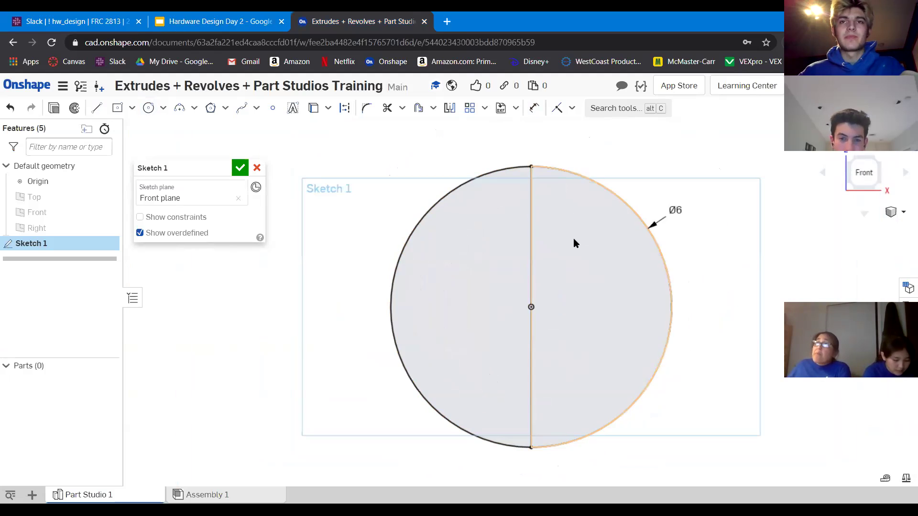
# Trim away the right half of the circle's outline so that only the left semicircle and the vertical line remain.
pyautogui.scroll(-2, 552, 184)
pyautogui.scroll(2, 544, 220)
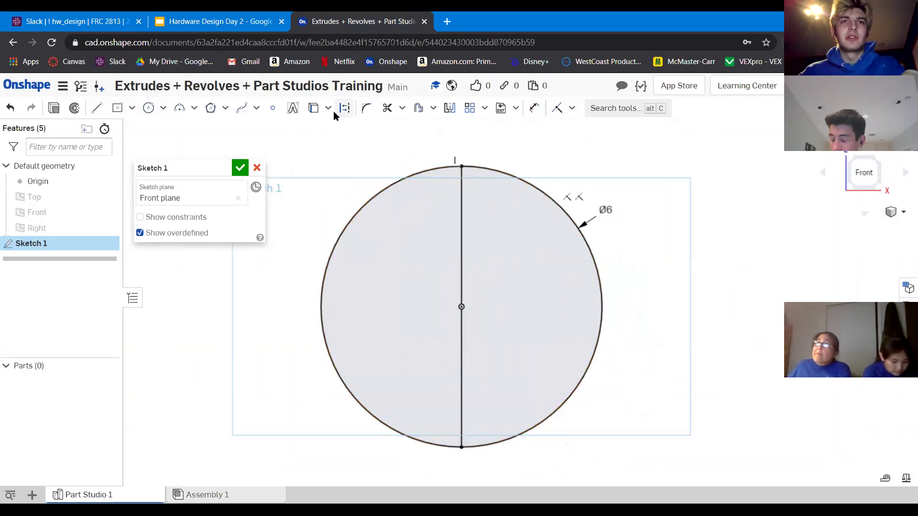
pyautogui.click(387, 110)
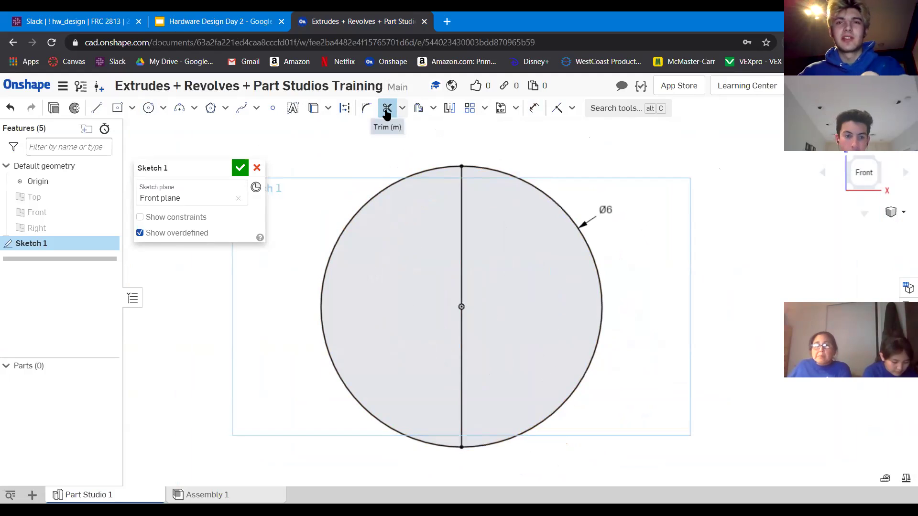
pyautogui.click(528, 183)
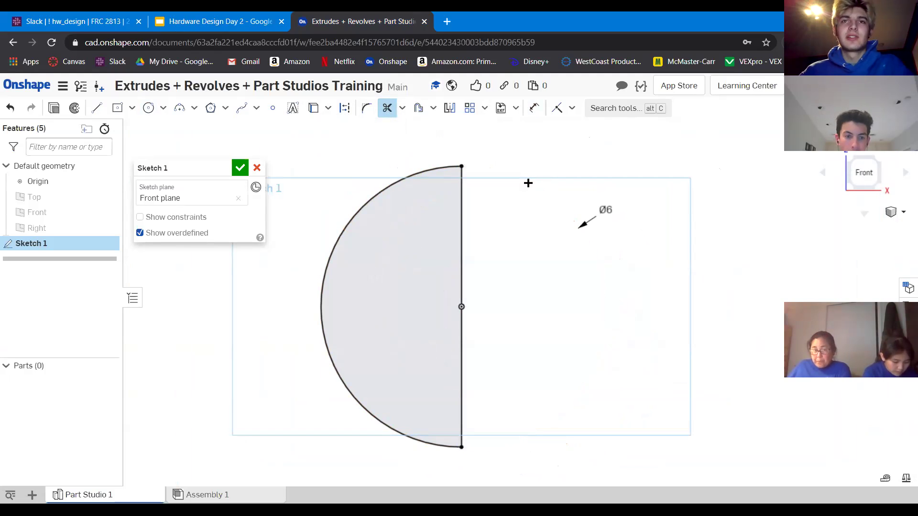
pyautogui.scroll(-2, 486, 263)
pyautogui.moveTo(478, 263); pyautogui.dragTo(544, 262, button='middle')
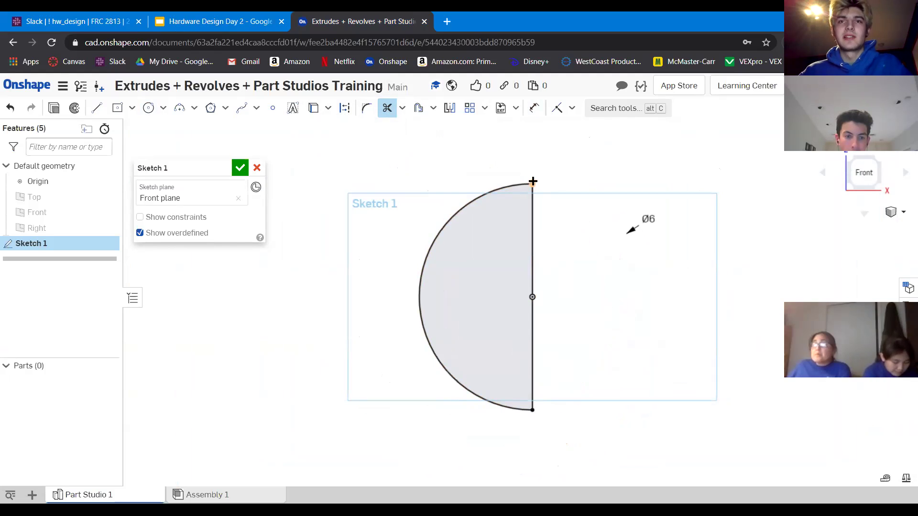
pyautogui.scroll(-5, 549, 191)
pyautogui.scroll(10, 533, 187)
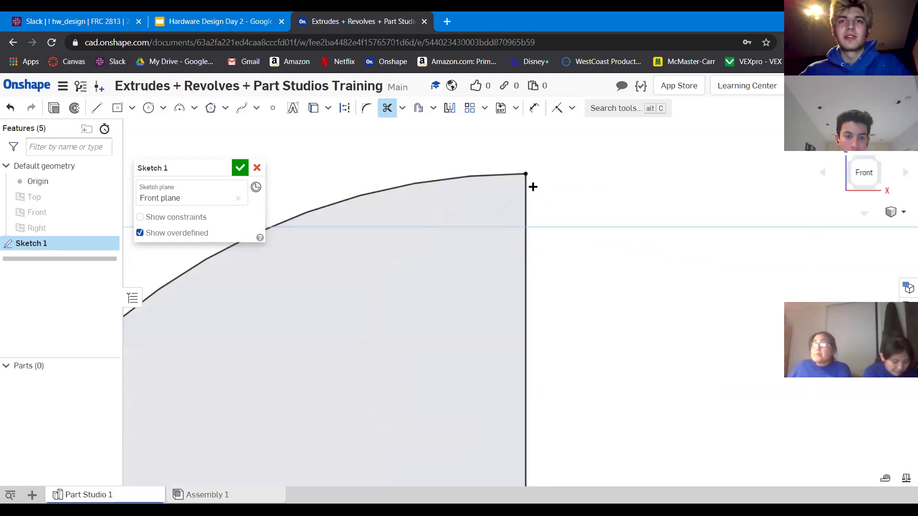
pyautogui.scroll(-10, 546, 250)
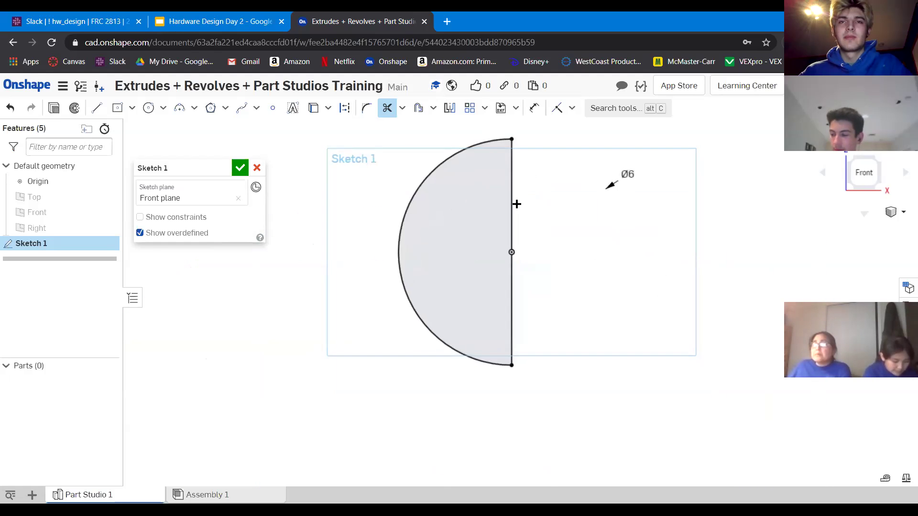
# Move the diameter dimension's label to the outer side of the remaining semicircular arc.
pyautogui.press('Escape')
pyautogui.moveTo(629, 202); pyautogui.dragTo(362, 211)
pyautogui.scroll(-3, 534, 281)
pyautogui.scroll(2, 512, 265)
pyautogui.click(507, 241)
pyautogui.click(596, 246)
pyautogui.scroll(-2, 596, 247)
pyautogui.scroll(2, 559, 295)
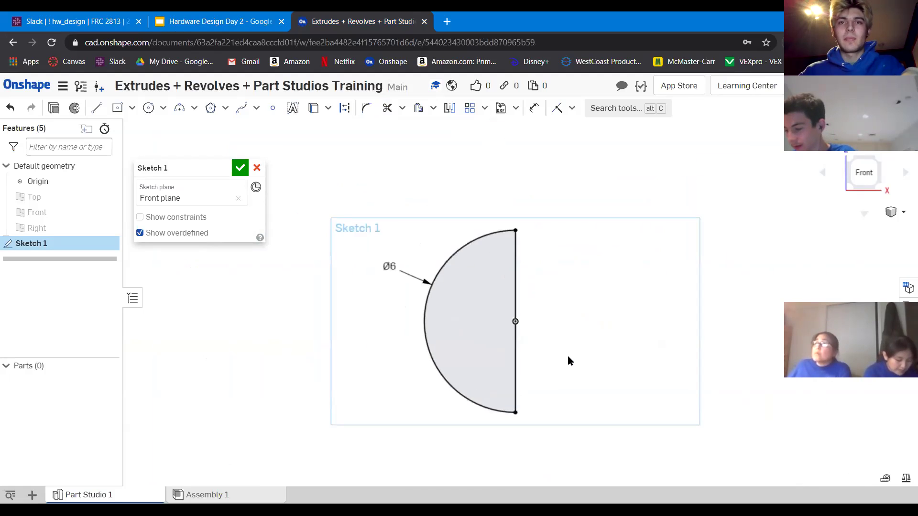
pyautogui.scroll(-1, 570, 359)
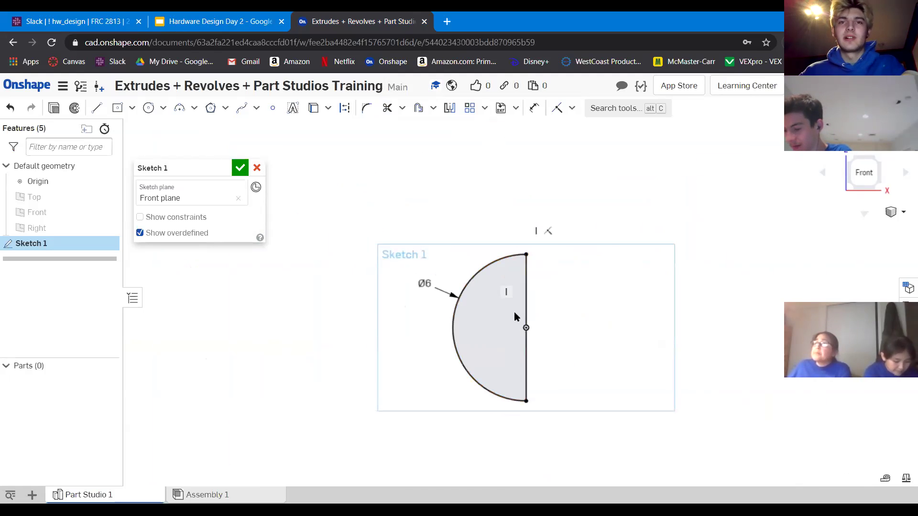
# Revolve the semicircle region as a new solid through a full turn, using its straight edge as the axis.
pyautogui.click(75, 108)
pyautogui.moveTo(526, 327); pyautogui.dragTo(485, 232, button='middle')
pyautogui.scroll(-1, 485, 232)
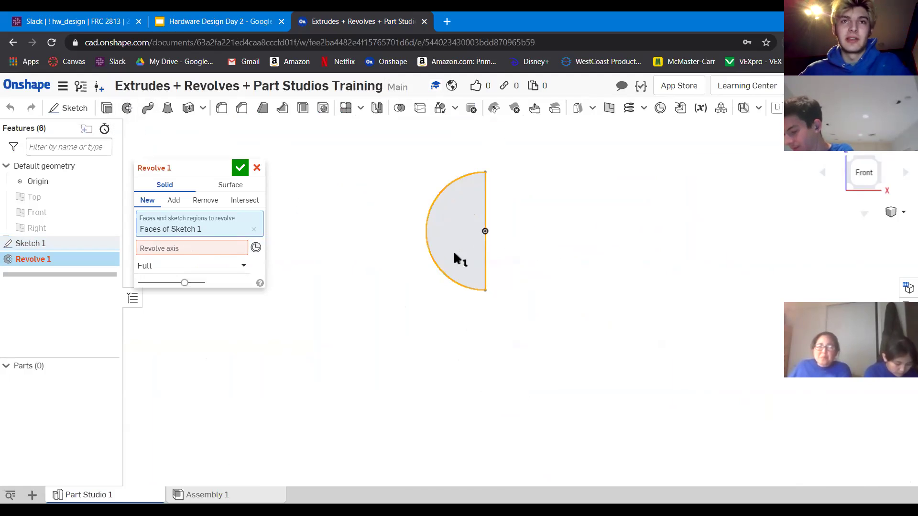
pyautogui.moveTo(453, 254); pyautogui.dragTo(482, 292, button='middle')
pyautogui.scroll(-1, 482, 292)
pyautogui.scroll(3, 480, 286)
pyautogui.moveTo(518, 317); pyautogui.dragTo(499, 302, button='middle')
pyautogui.scroll(1, 502, 304)
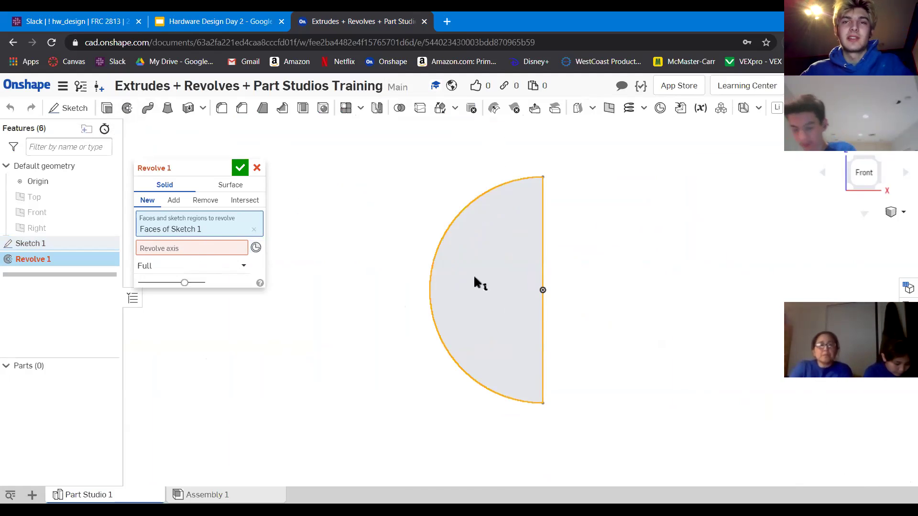
pyautogui.click(199, 249)
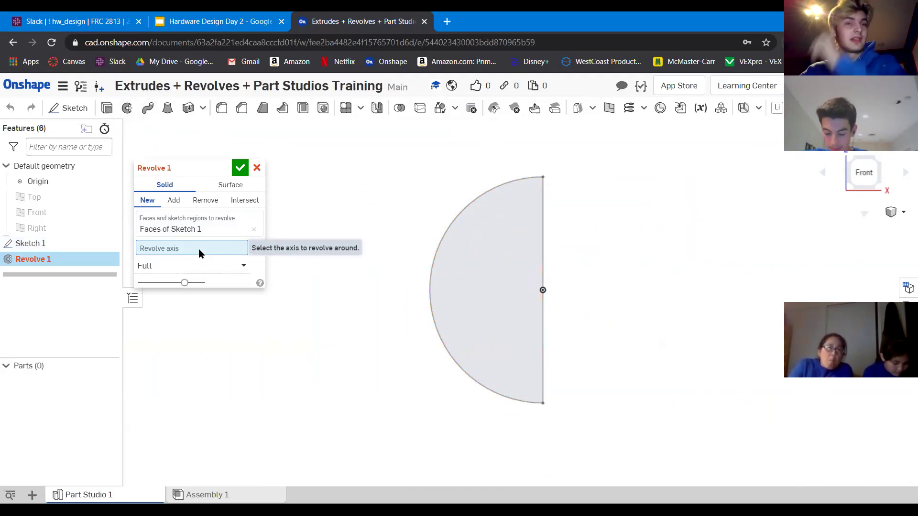
pyautogui.click(544, 261)
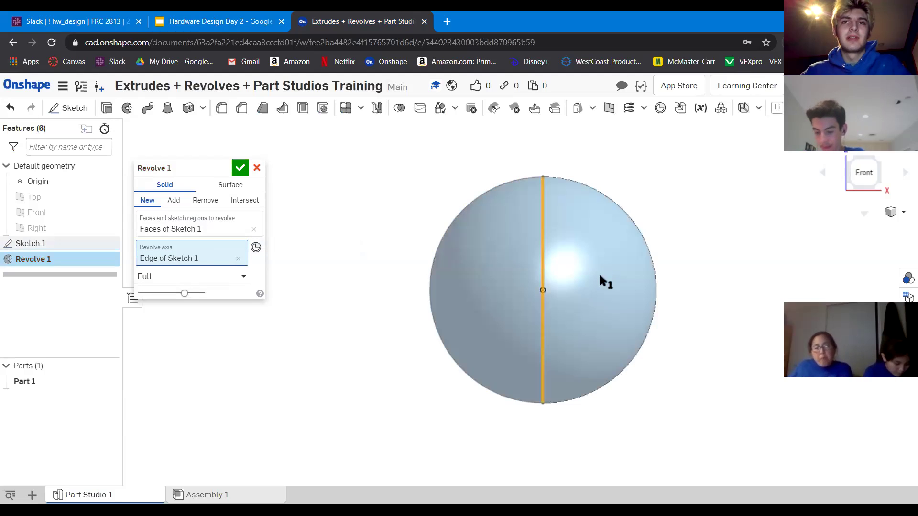
# Change the revolve type to One direction and set the revolve angle to 90 deg.
pyautogui.moveTo(594, 253); pyautogui.dragTo(570, 271, button='right')
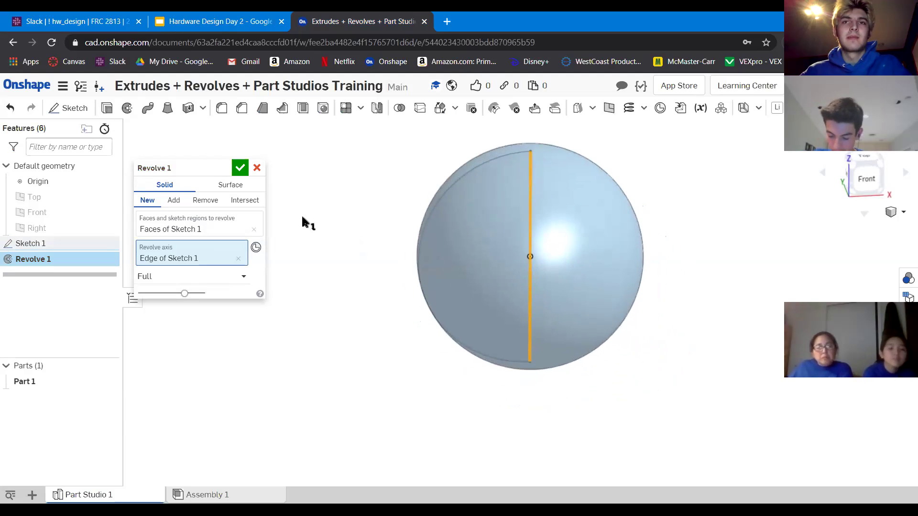
pyautogui.moveTo(498, 192); pyautogui.dragTo(502, 185, button='right')
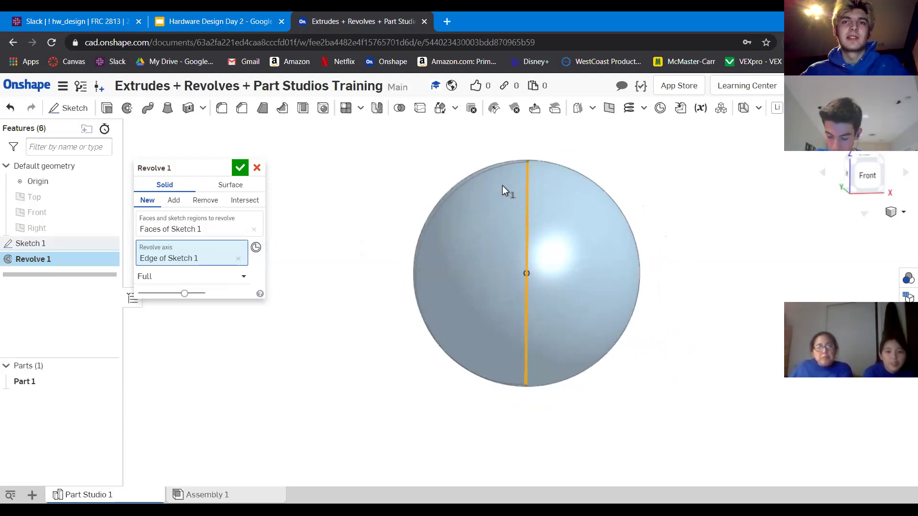
pyautogui.click(236, 276)
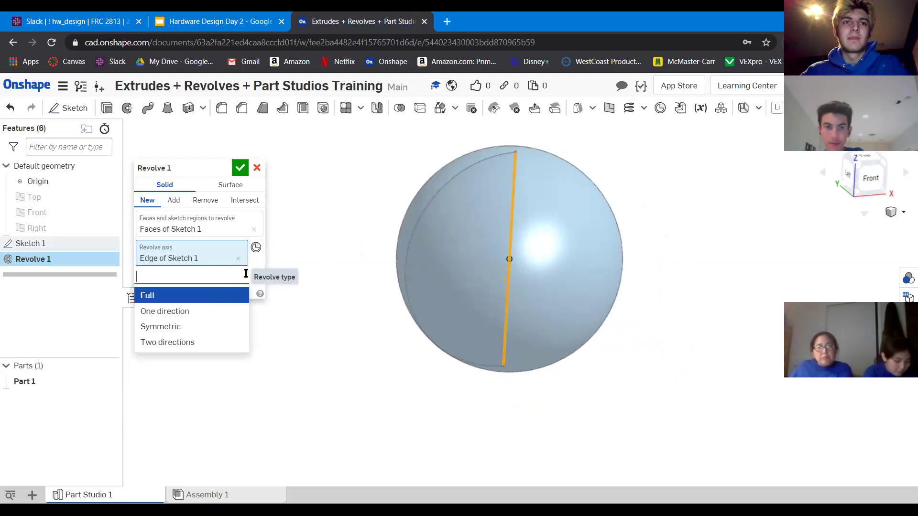
pyautogui.click(207, 313)
pyautogui.moveTo(568, 256); pyautogui.dragTo(505, 261, button='right')
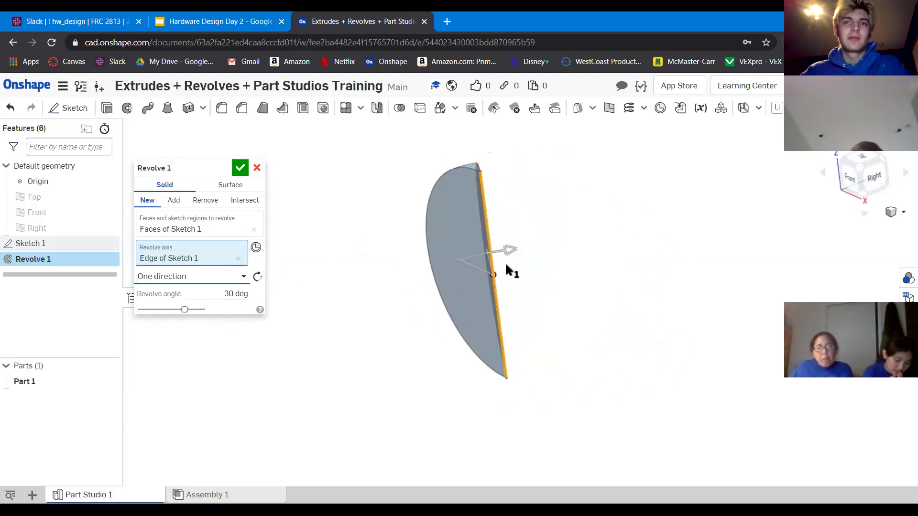
pyautogui.click(233, 295)
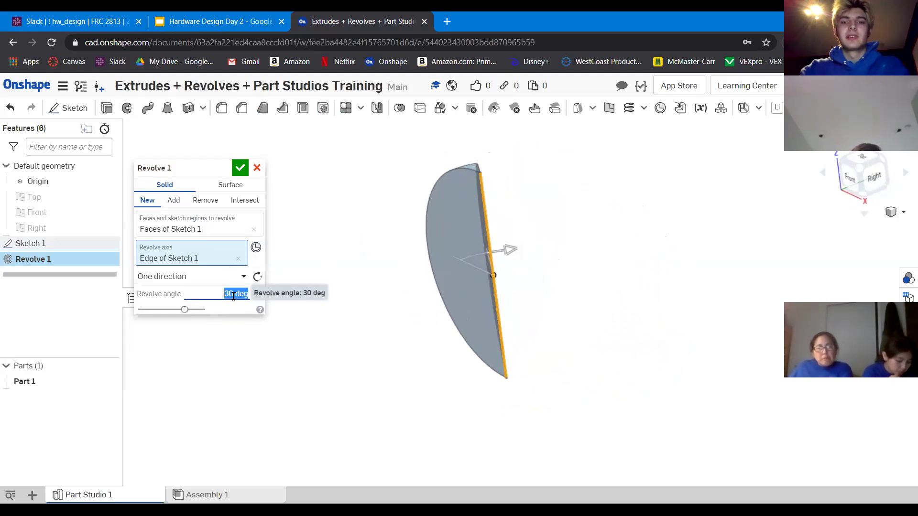
pyautogui.write('90')
pyautogui.press('Return')
pyautogui.moveTo(518, 242); pyautogui.dragTo(559, 219, button='right')
# Change the revolve type to Symmetric and inspect how the solid spreads to both sides of the sketch.
pyautogui.click(213, 276)
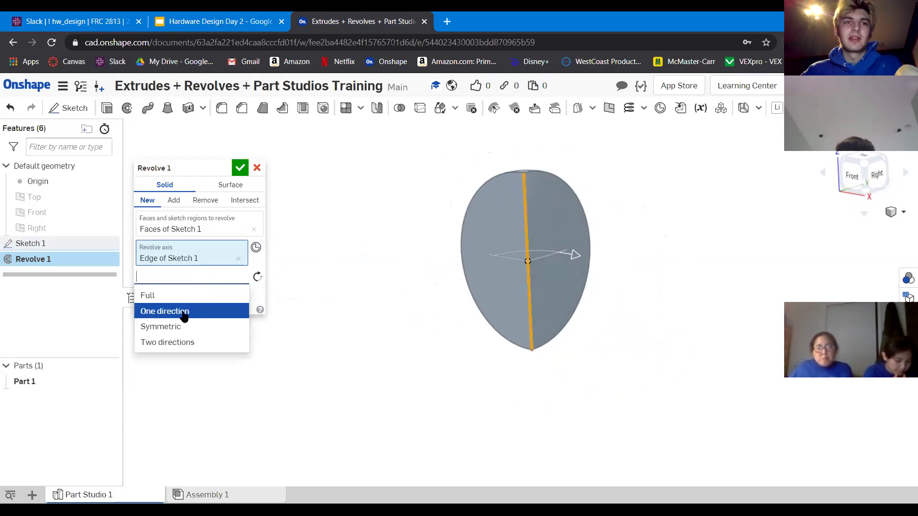
pyautogui.click(182, 326)
pyautogui.scroll(3, 528, 274)
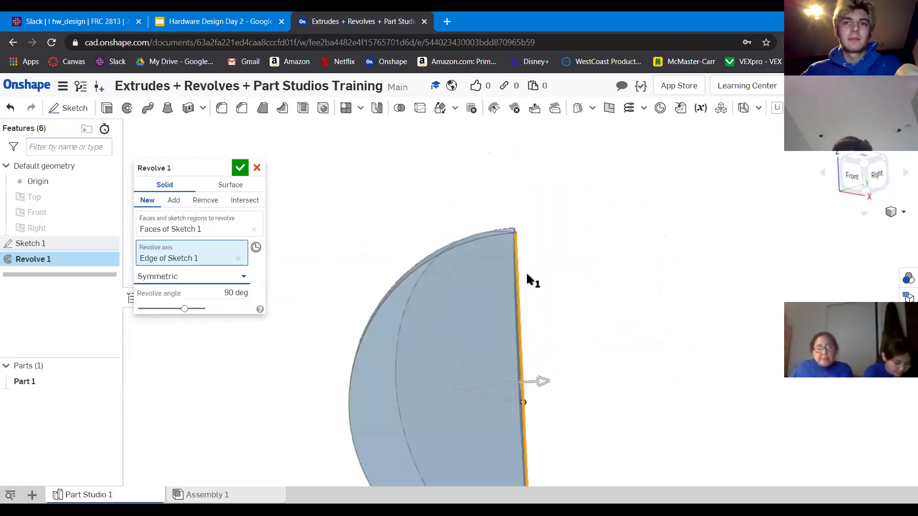
pyautogui.moveTo(527, 275); pyautogui.dragTo(540, 287, button='right')
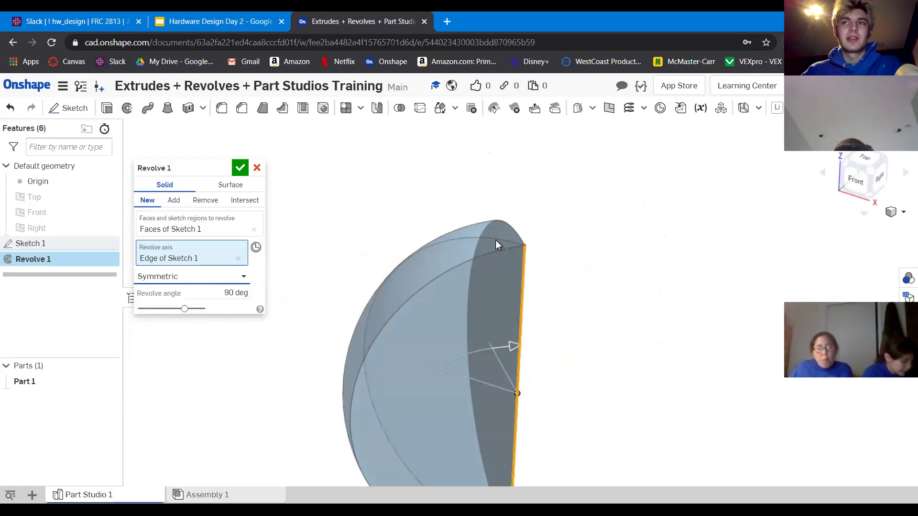
pyautogui.moveTo(517, 231); pyautogui.dragTo(579, 291, button='right')
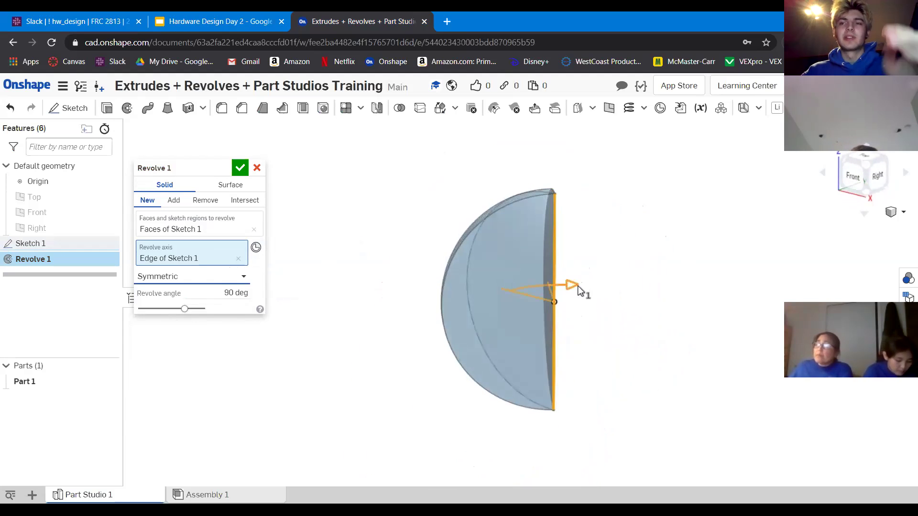
# Change the revolve type to Two directions and adjust the revolve angle to 85 deg and the second angle to 310 deg.
pyautogui.click(240, 277)
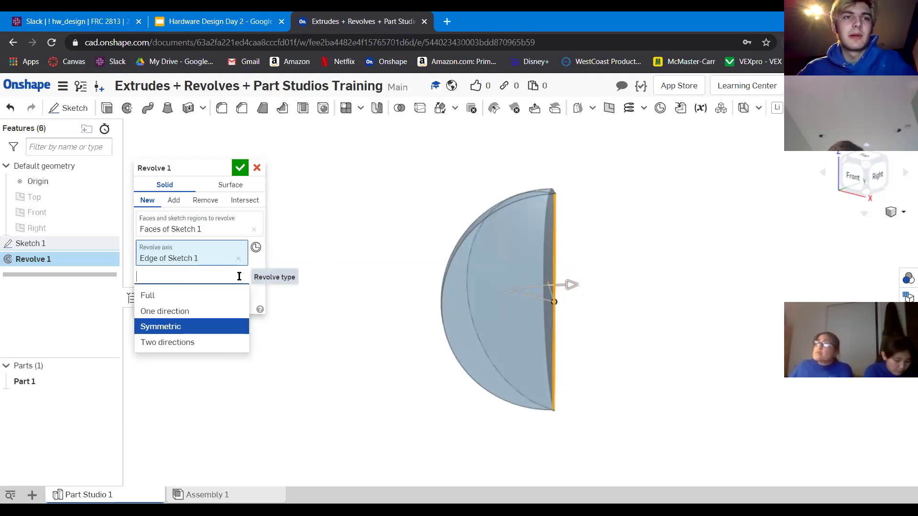
pyautogui.click(211, 342)
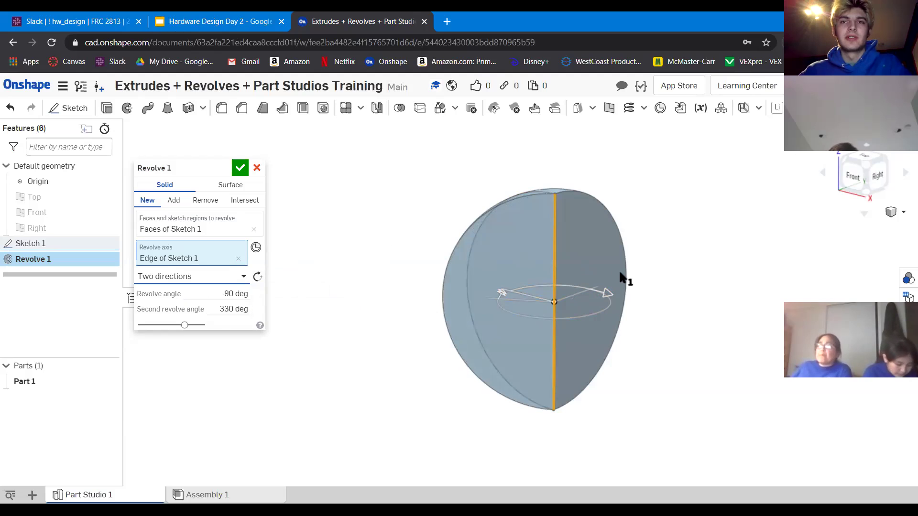
pyautogui.moveTo(596, 295); pyautogui.dragTo(657, 275)
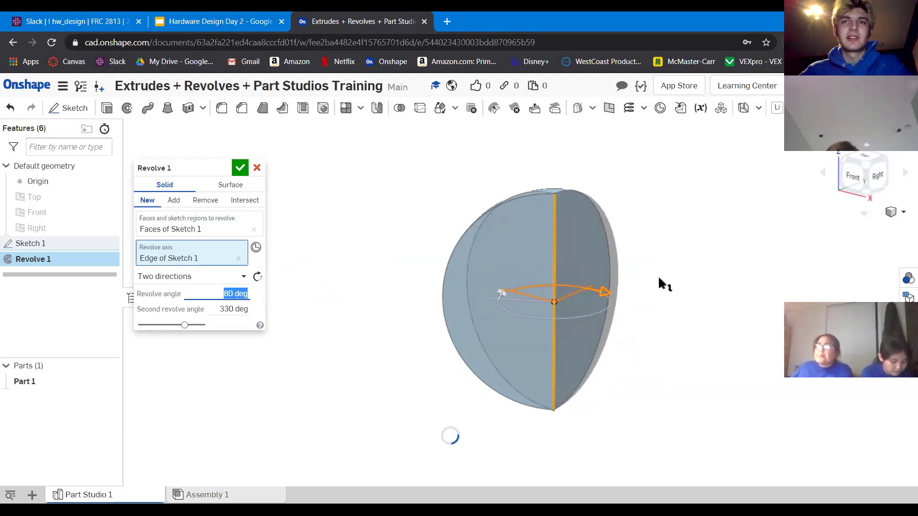
pyautogui.moveTo(501, 295); pyautogui.dragTo(377, 307)
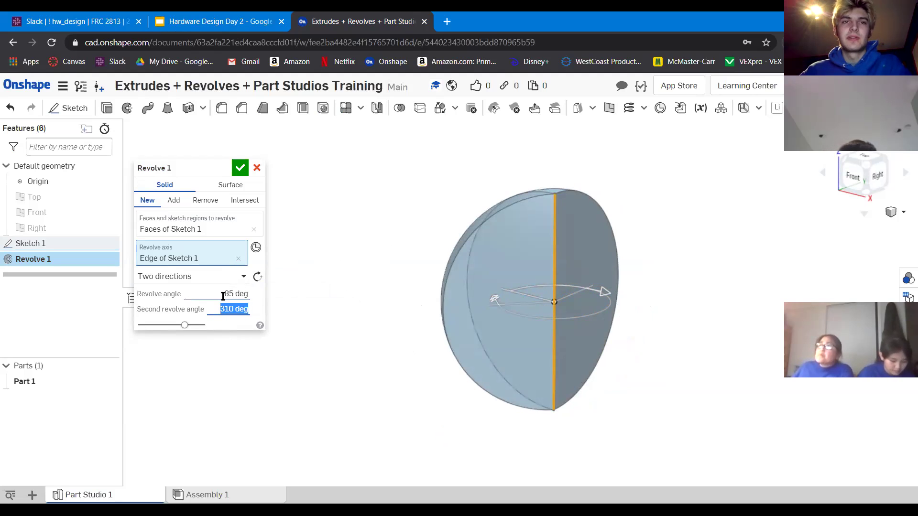
pyautogui.scroll(5, 566, 249)
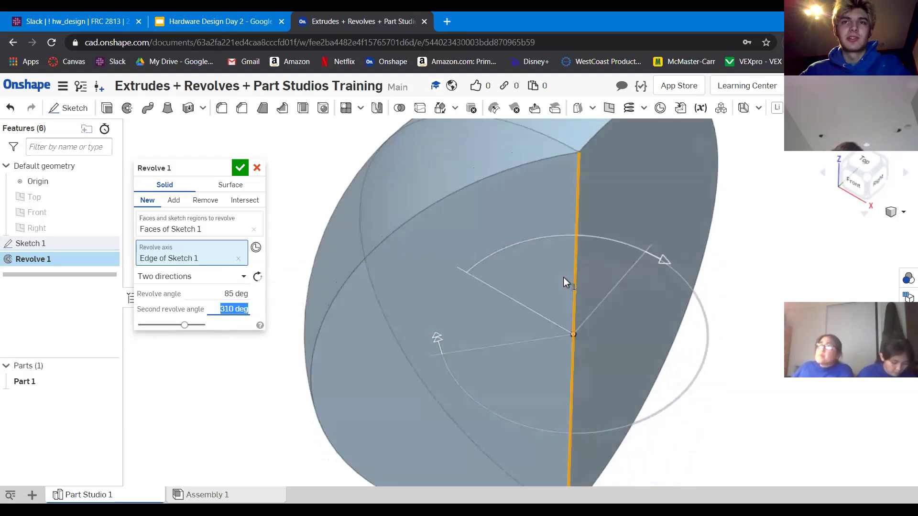
pyautogui.scroll(-5, 563, 277)
pyautogui.moveTo(519, 293); pyautogui.dragTo(471, 267, button='right')
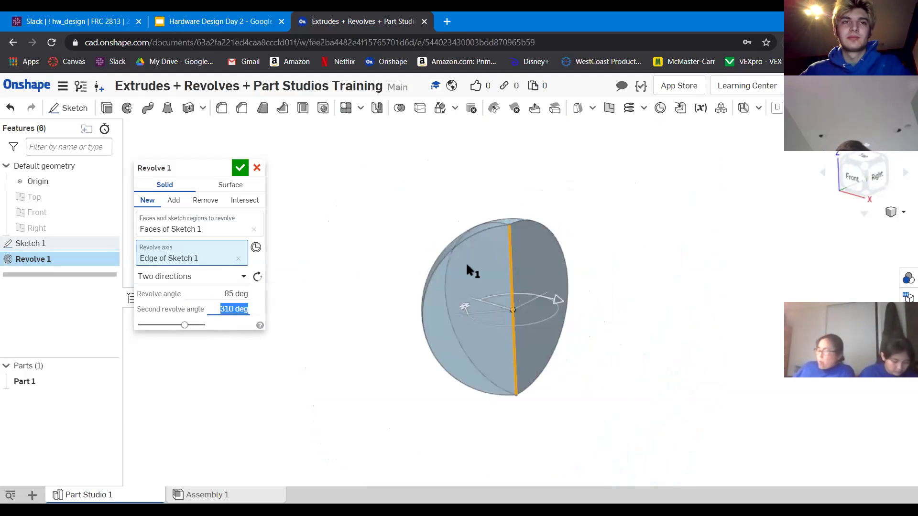
# Switch the revolve type to Symmetric, set the revolve angle to 90 deg and accept the feature.
pyautogui.click(241, 277)
pyautogui.click(187, 327)
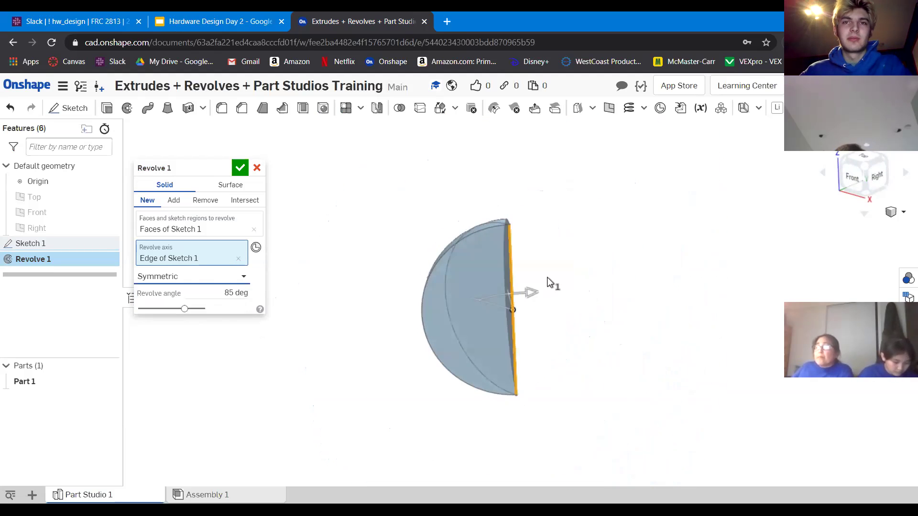
pyautogui.click(203, 293)
pyautogui.write('9')
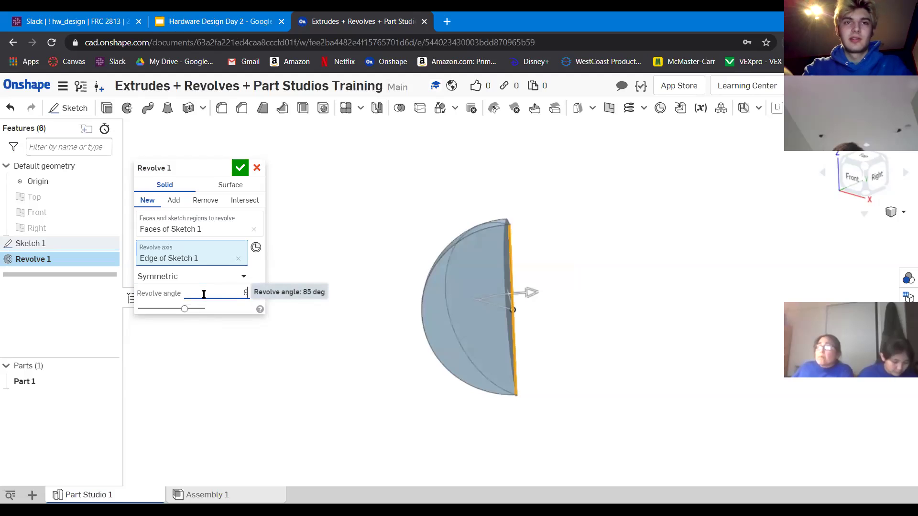
pyautogui.write('0')
pyautogui.press('Return')
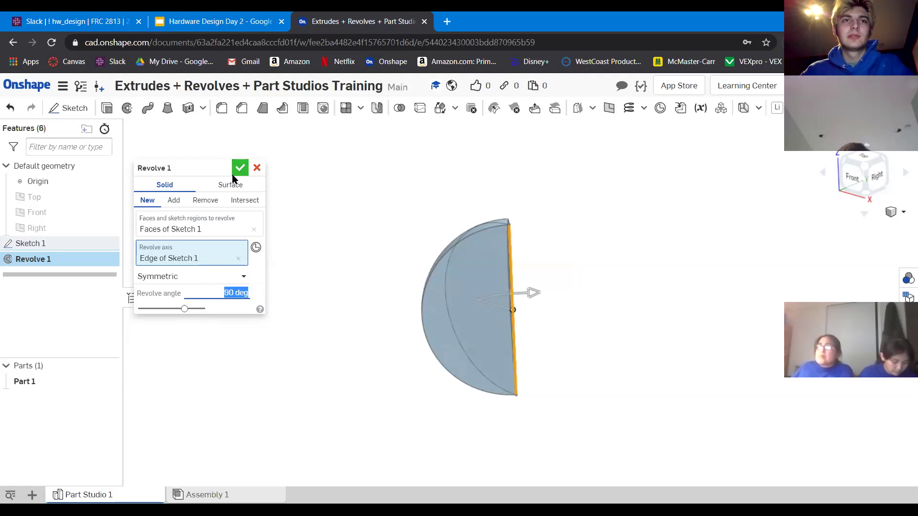
pyautogui.moveTo(438, 221); pyautogui.dragTo(528, 342, button='right')
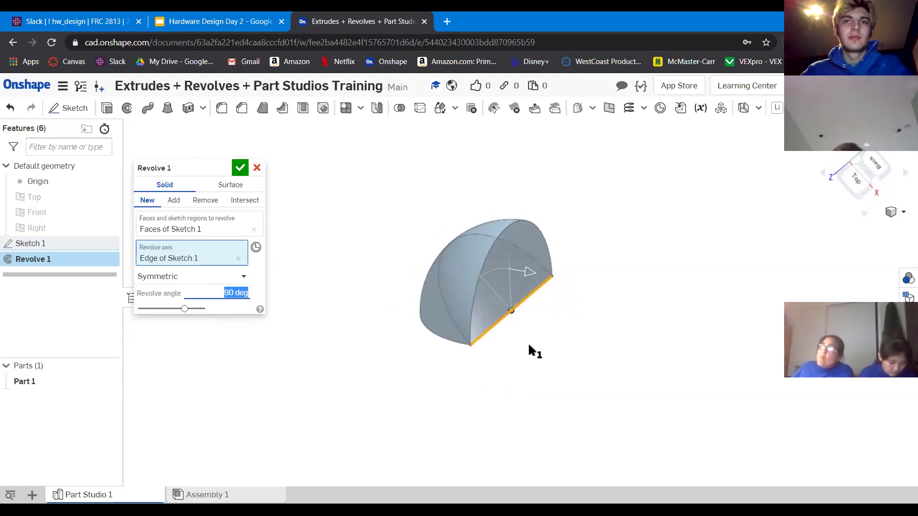
pyautogui.click(240, 167)
pyautogui.scroll(3, 492, 246)
pyautogui.moveTo(563, 250); pyautogui.dragTo(547, 317, button='right')
pyautogui.scroll(-3, 555, 277)
pyautogui.scroll(3, 555, 275)
pyautogui.moveTo(555, 276); pyautogui.dragTo(523, 248, button='right')
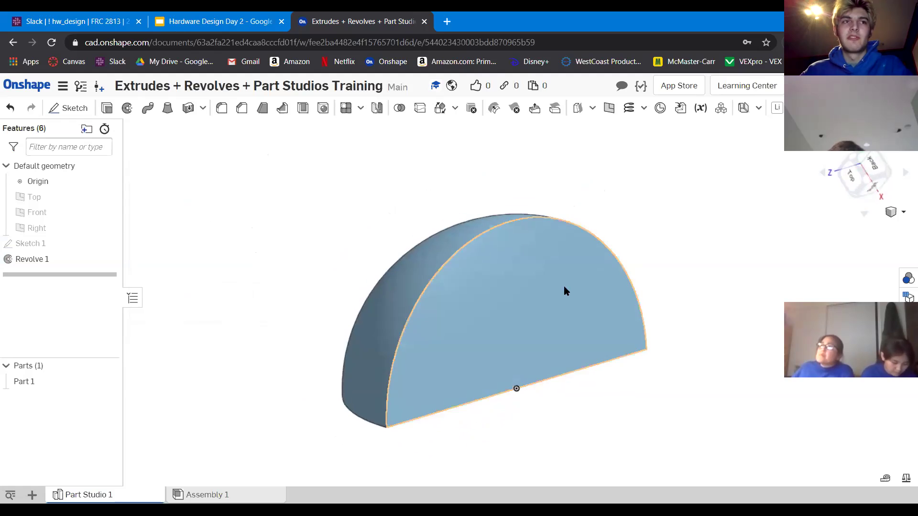
pyautogui.scroll(-3, 562, 285)
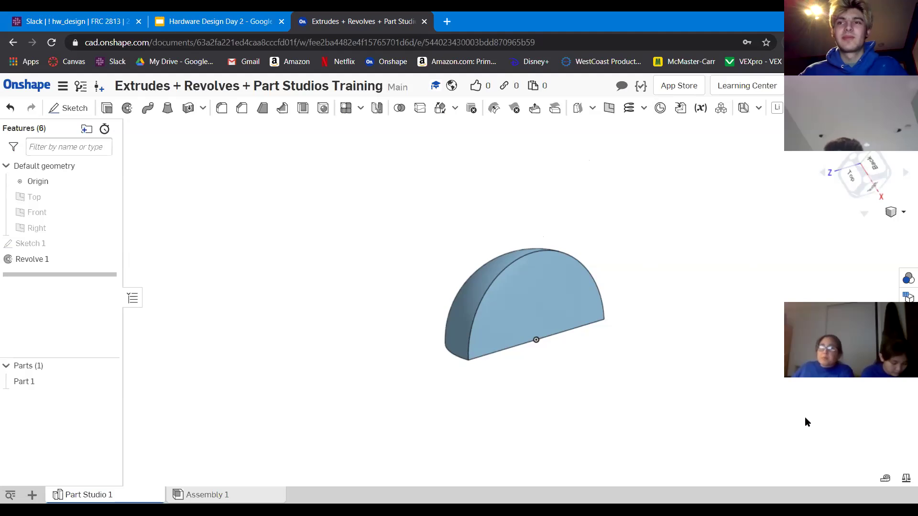
pyautogui.scroll(3, 537, 308)
pyautogui.click(537, 282)
pyautogui.click(673, 153)
pyautogui.scroll(2, 538, 302)
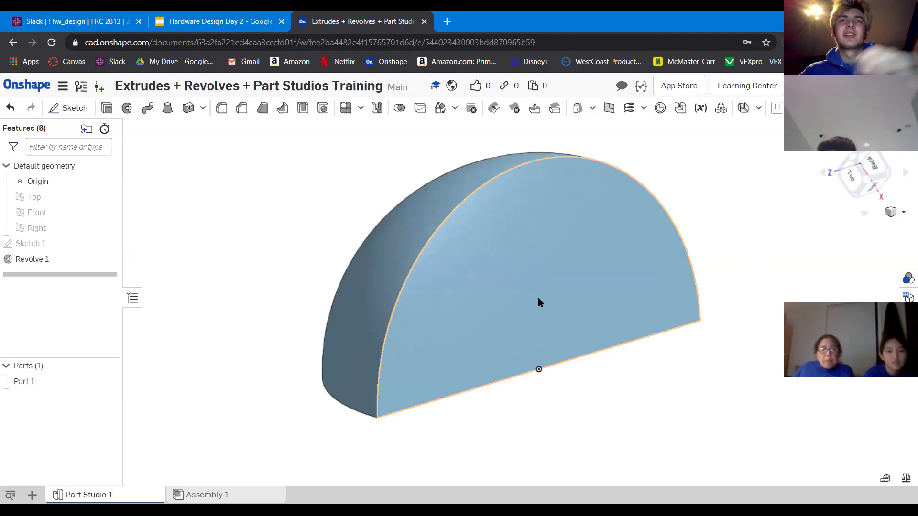
pyautogui.scroll(-2, 536, 291)
pyautogui.scroll(2, 566, 196)
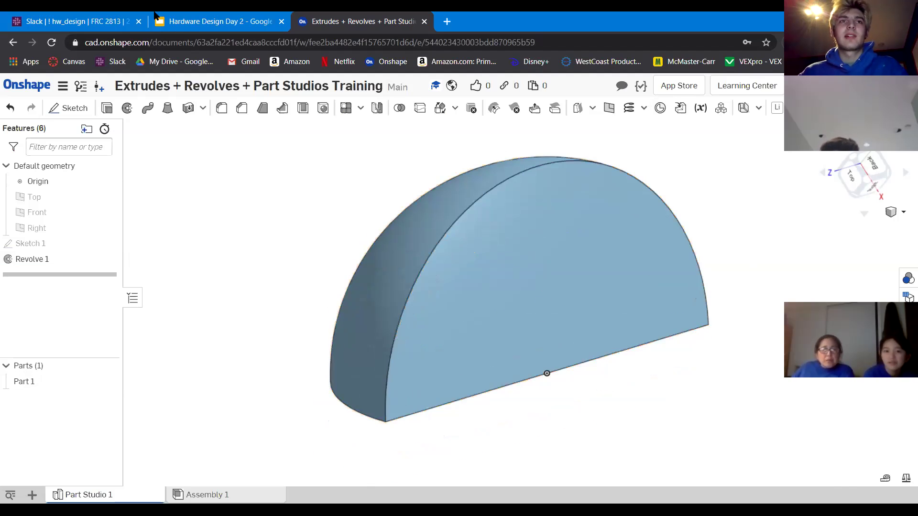
# Switch to the Hardware Design Day 2 presentation in Google Slides, present it from the Revolves slide and advance to "Some other tools".
pyautogui.click(174, 21)
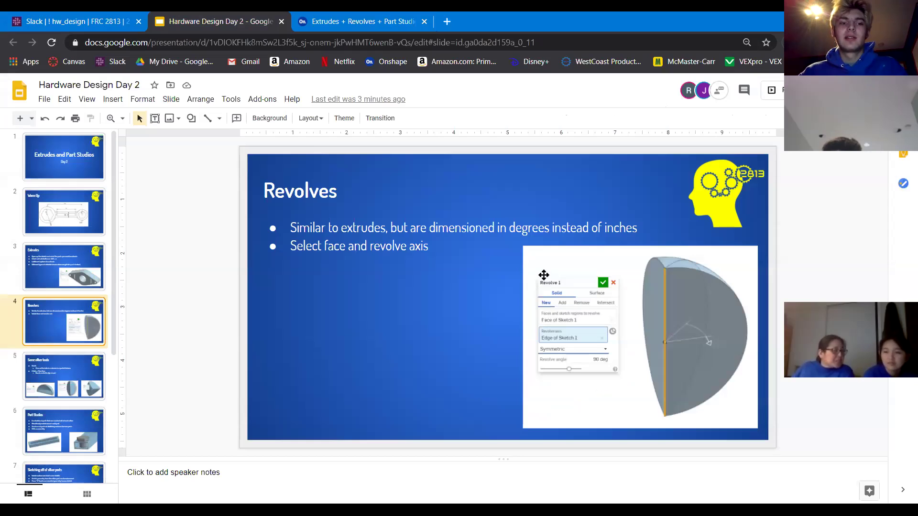
pyautogui.hotkey('ctrl', 'F5')
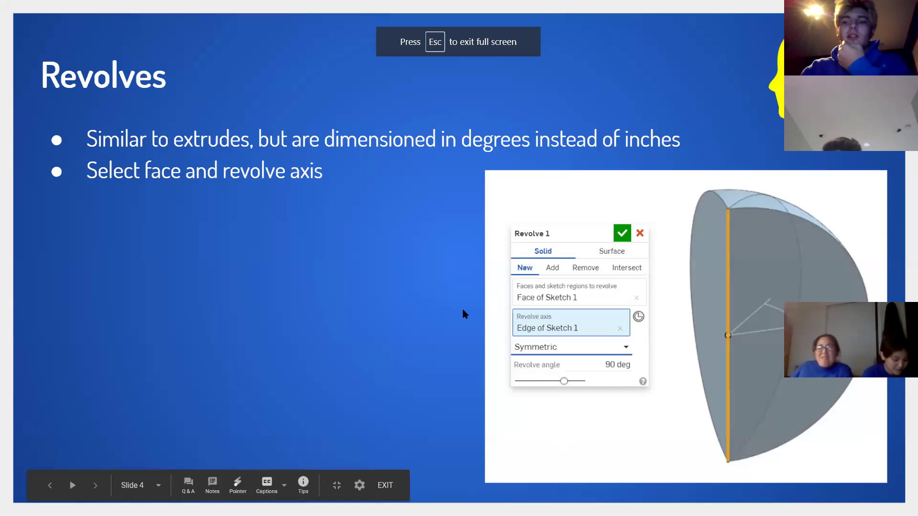
pyautogui.press('Right')
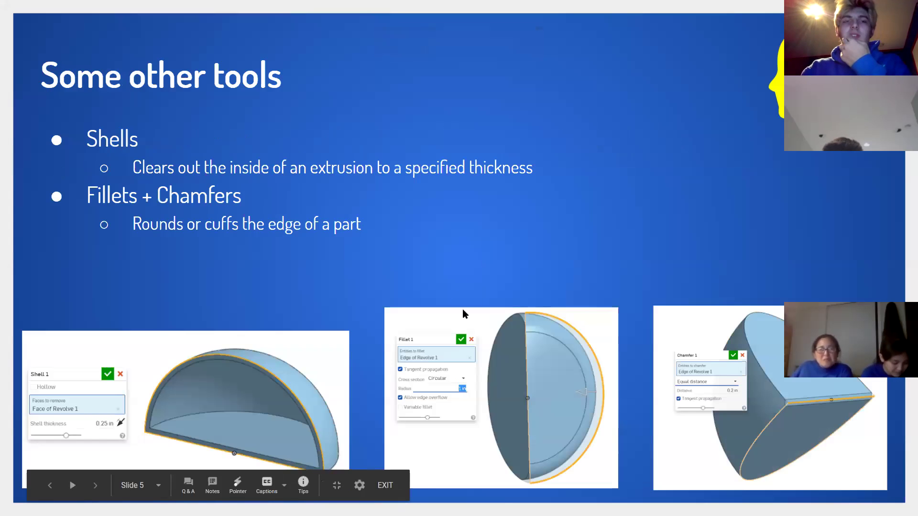
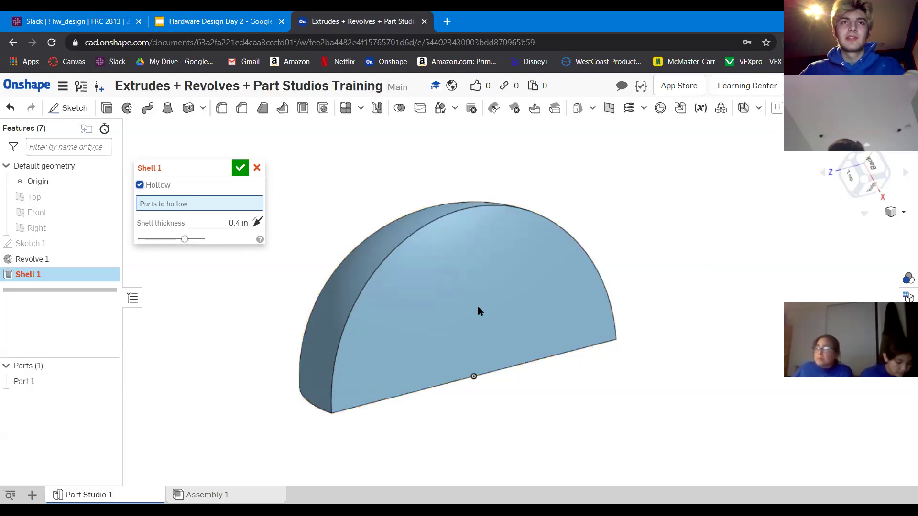
pyautogui.scroll(-3, 549, 335)
pyautogui.scroll(2, 576, 330)
pyautogui.scroll(2, 621, 268)
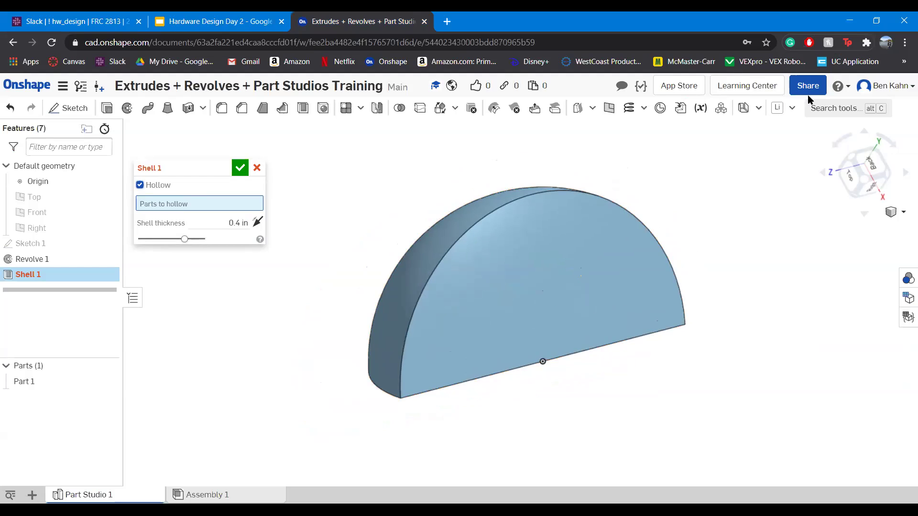
pyautogui.click(896, 212)
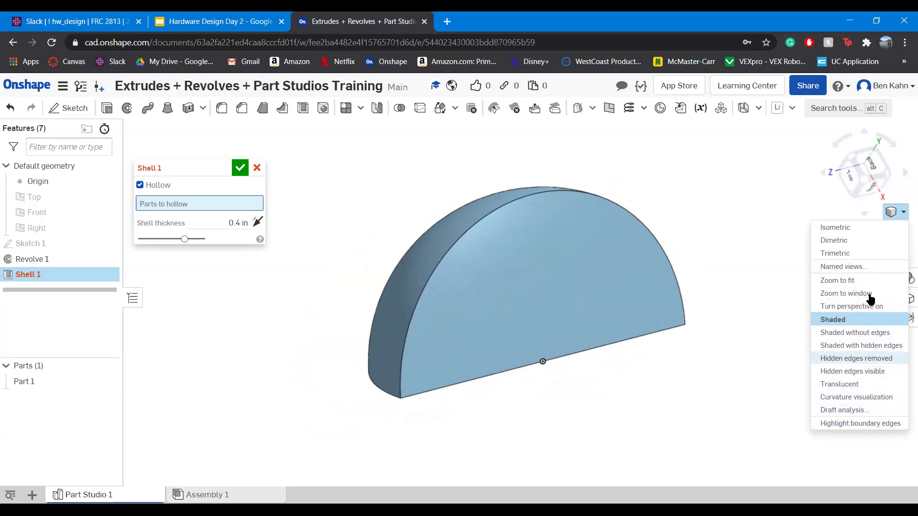
pyautogui.click(788, 228)
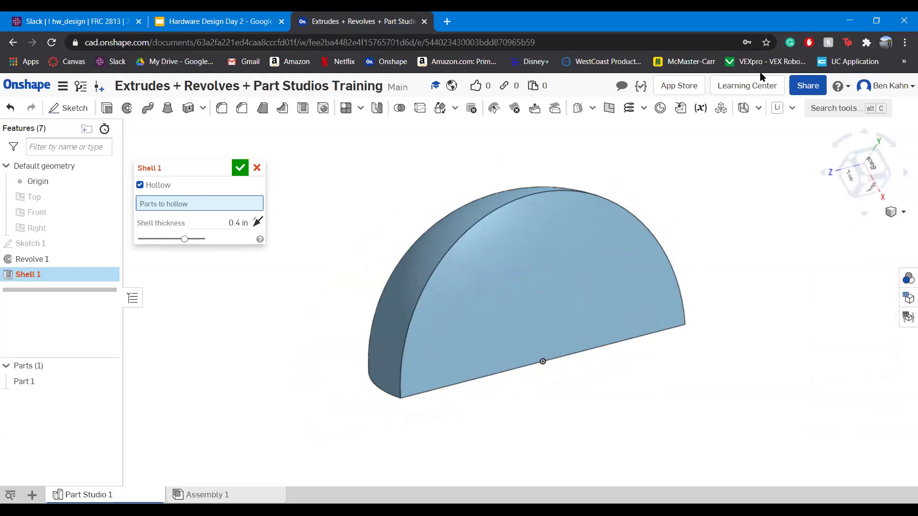
# Search the modelling tools for "sectio", clear the search and abandon the unfinished shell.
pyautogui.click(844, 114)
pyautogui.write('se')
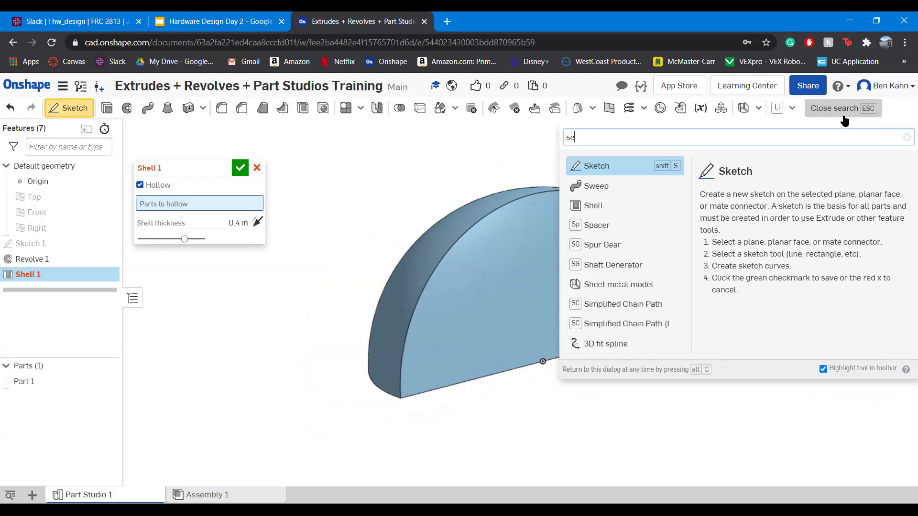
pyautogui.write('ctio')
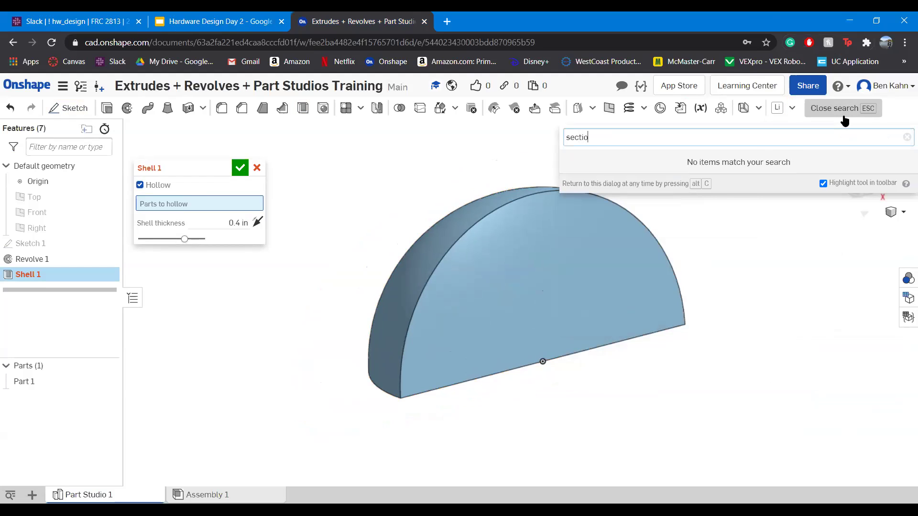
pyautogui.press('BackSpace')
pyautogui.press('BackSpace')
pyautogui.press('BackSpace')
pyautogui.press('BackSpace')
pyautogui.press('BackSpace')
pyautogui.press('BackSpace')
pyautogui.press('Escape')
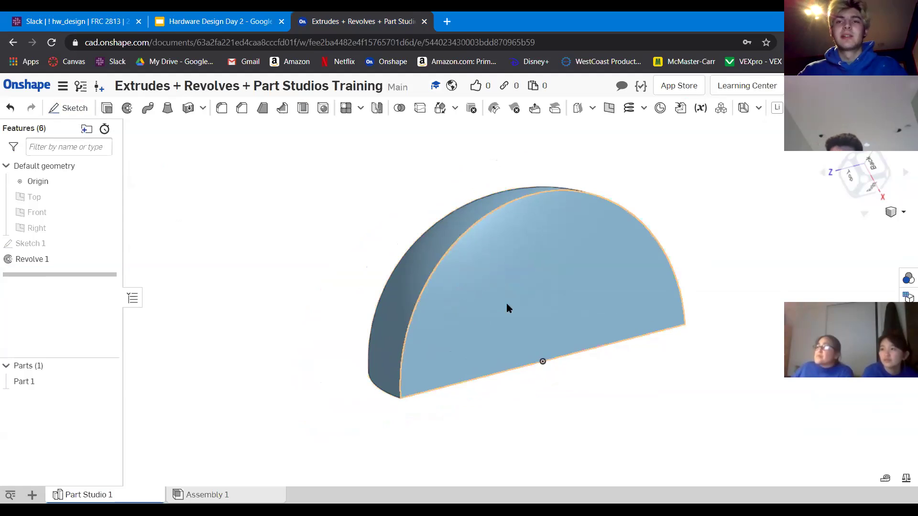
pyautogui.moveTo(426, 244); pyautogui.dragTo(561, 314, button='right')
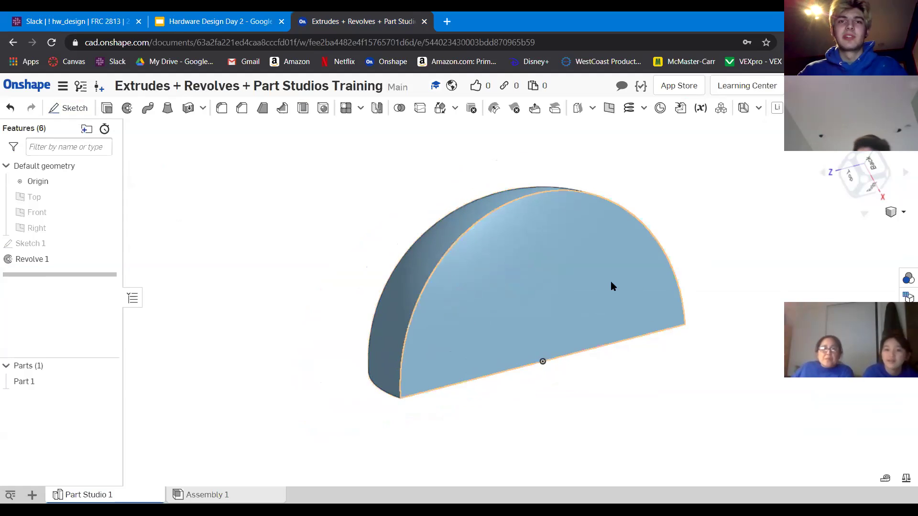
pyautogui.scroll(-3, 537, 324)
pyautogui.scroll(3, 560, 305)
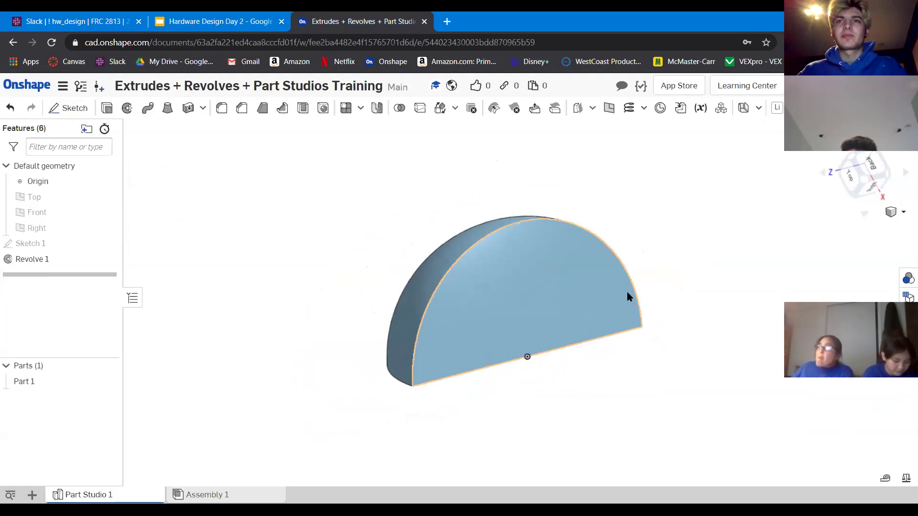
pyautogui.moveTo(631, 294); pyautogui.dragTo(606, 315, button='middle')
pyautogui.moveTo(605, 319); pyautogui.dragTo(636, 325, button='right')
pyautogui.scroll(-2, 637, 315)
pyautogui.scroll(4, 619, 310)
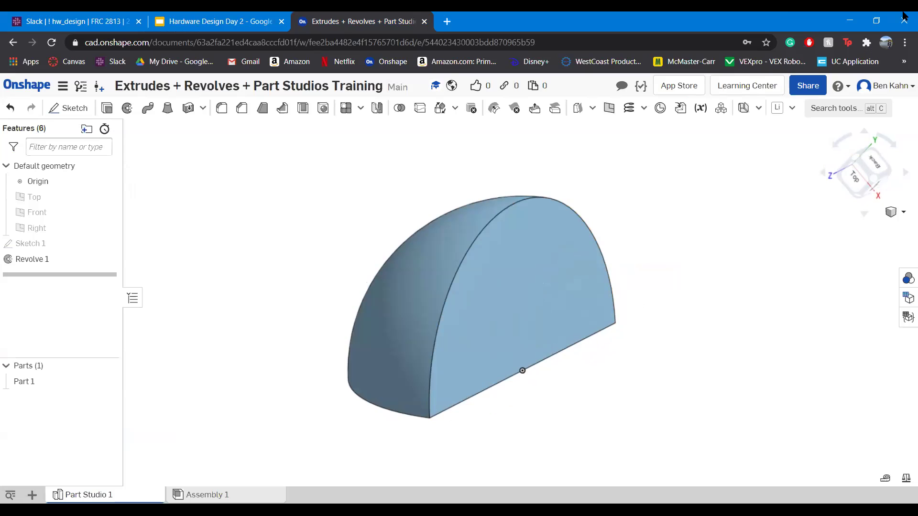
# Create a section view from the revolved part's flat face and move the section plane into the solid to examine its interior.
pyautogui.click(898, 211)
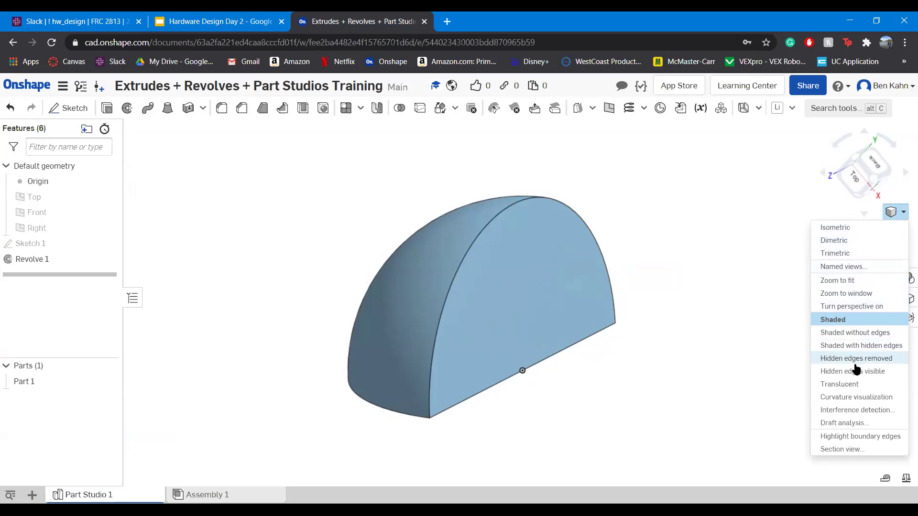
pyautogui.click(839, 449)
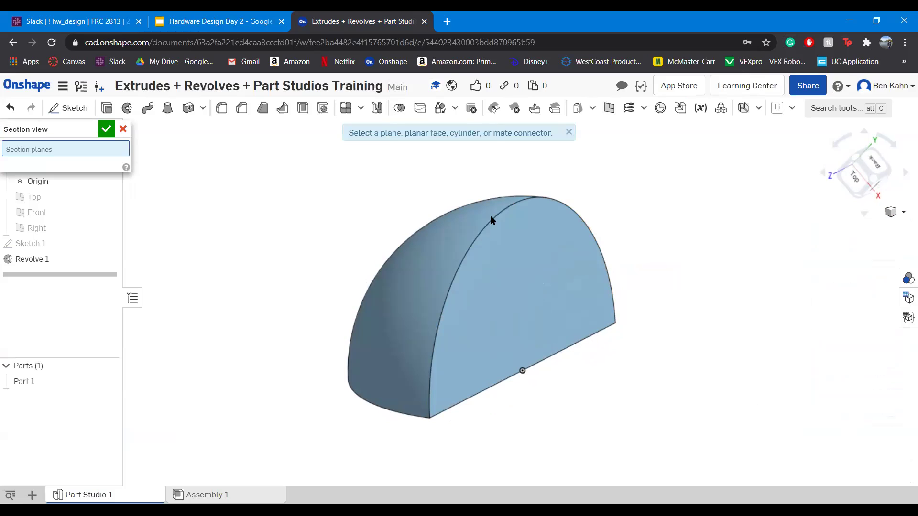
pyautogui.click(560, 310)
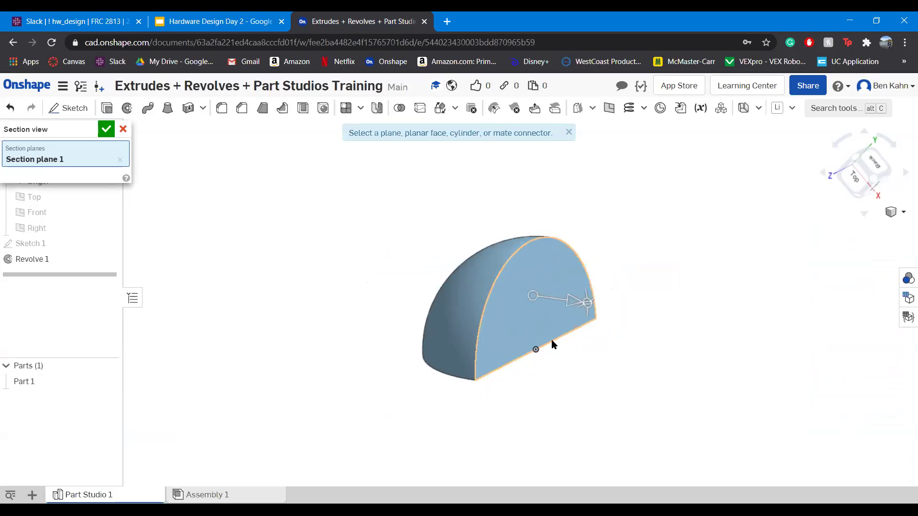
pyautogui.moveTo(564, 301); pyautogui.dragTo(553, 327)
pyautogui.moveTo(573, 327); pyautogui.dragTo(555, 293, button='right')
pyautogui.click(685, 222)
pyautogui.moveTo(615, 272)
pyautogui.mouseDown(button='right')
pyautogui.moveTo(510, 272)
pyautogui.moveTo(500, 292)
pyautogui.moveTo(541, 268)
pyautogui.moveTo(596, 268)
pyautogui.moveTo(572, 262)
pyautogui.moveTo(578, 258)
pyautogui.mouseUp(button='right')
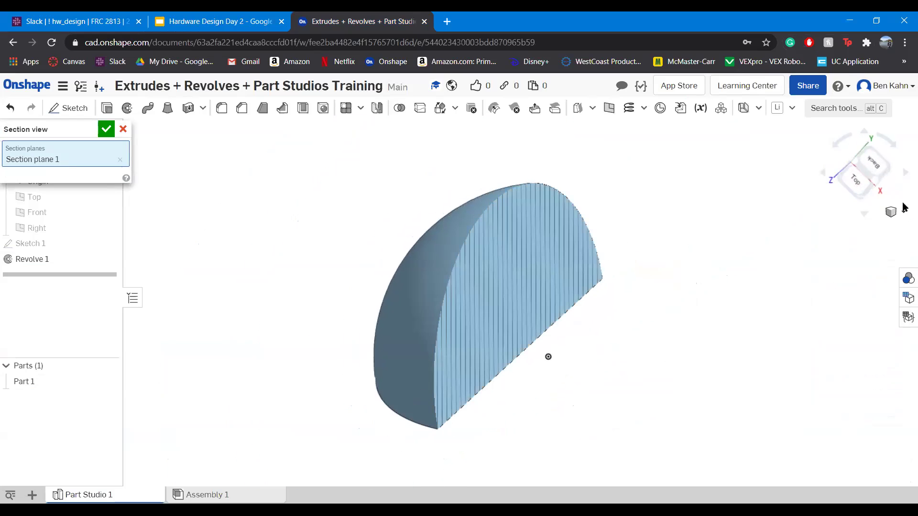
# Turn off the section view and return to the whole revolved part.
pyautogui.click(902, 212)
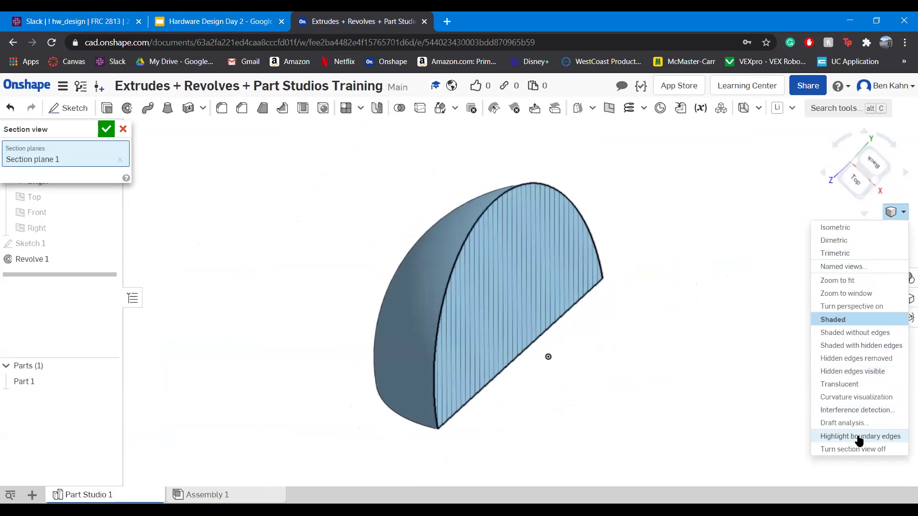
pyautogui.click(852, 449)
pyautogui.moveTo(603, 306); pyautogui.dragTo(537, 313, button='right')
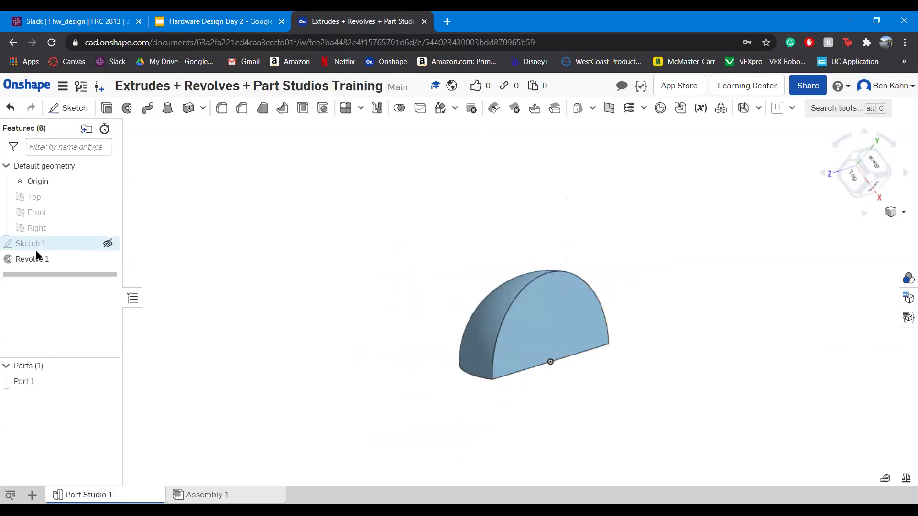
# Start a shell on the revolved part with its flat face removed and a thickness of 0.1 in.
pyautogui.click(302, 108)
pyautogui.click(539, 318)
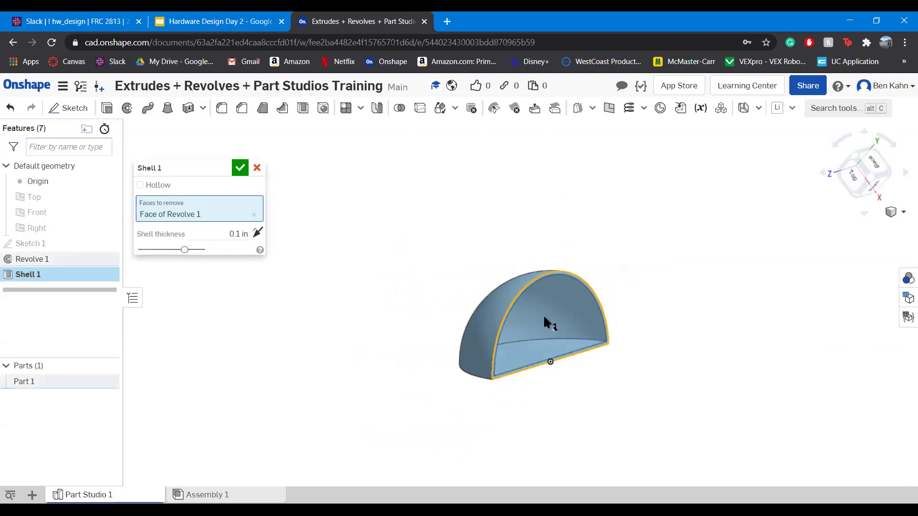
pyautogui.scroll(3, 574, 320)
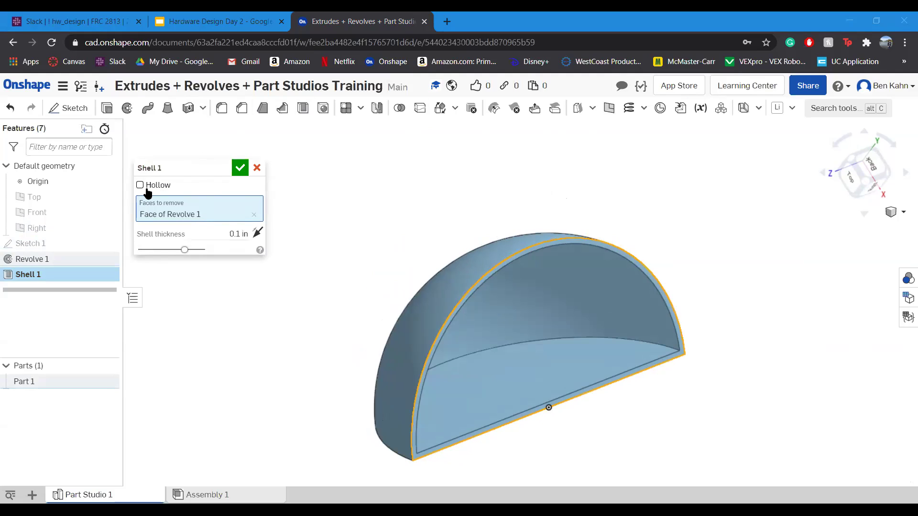
# Switch the shell to Hollow, choose Part 1 as the part to hollow and accept the 0.1 in shell.
pyautogui.click(146, 187)
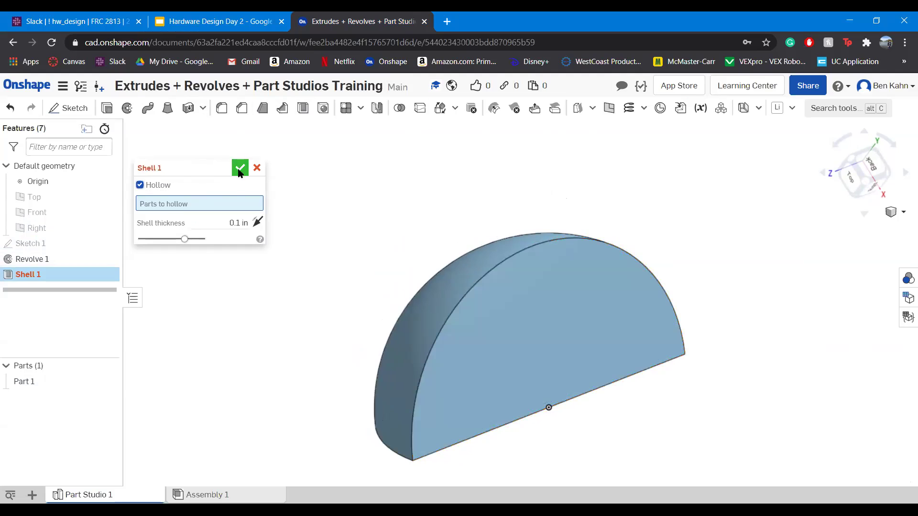
pyautogui.click(555, 308)
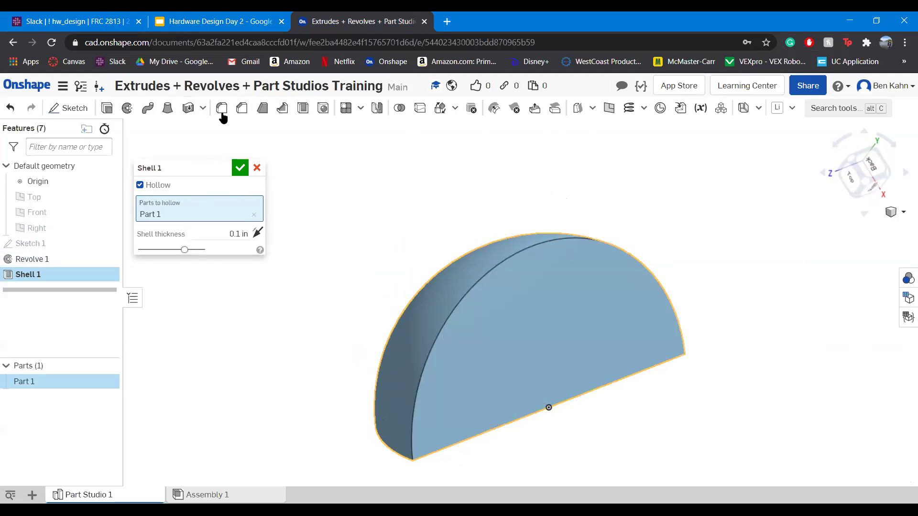
pyautogui.click(239, 167)
pyautogui.scroll(-3, 680, 225)
pyautogui.scroll(3, 795, 244)
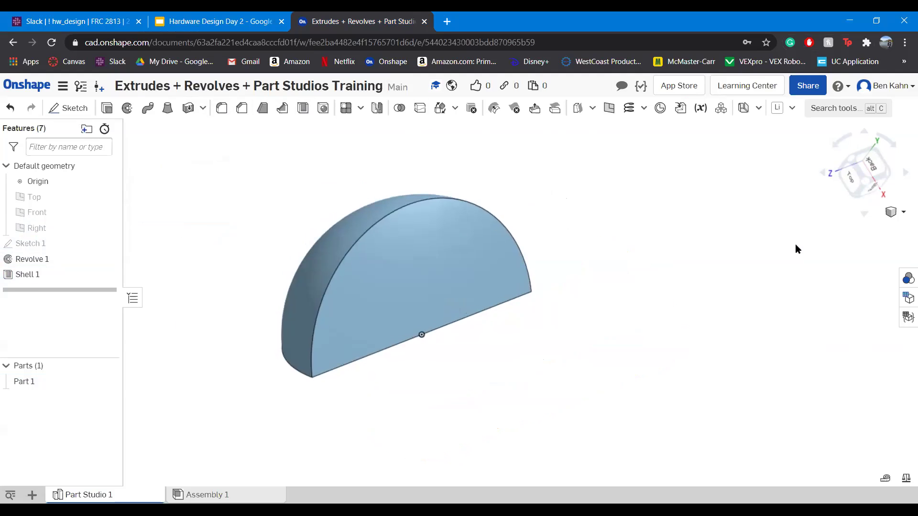
# Examine the hollowed interior in section view, tilt the section plane by 5 deg and turn the section view off.
pyautogui.click(903, 213)
pyautogui.click(849, 449)
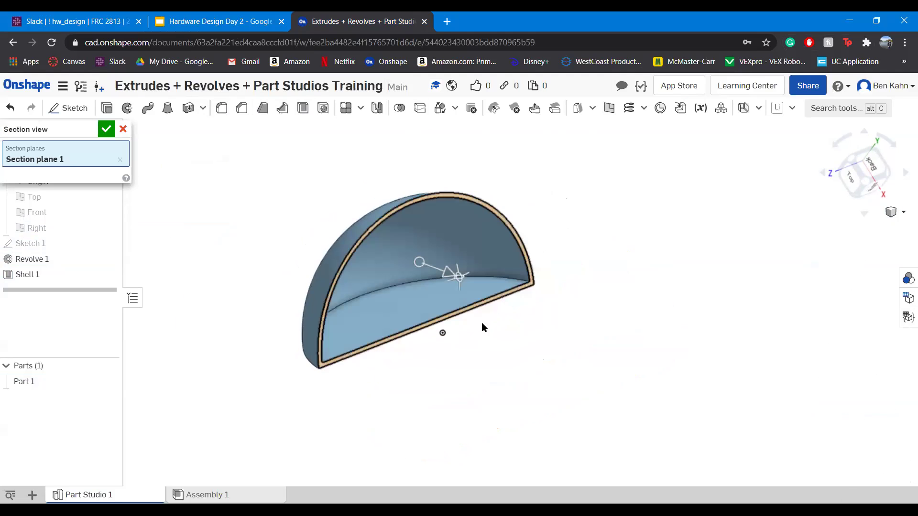
pyautogui.moveTo(476, 271)
pyautogui.mouseDown()
pyautogui.moveTo(473, 289)
pyautogui.moveTo(466, 273)
pyautogui.mouseUp()
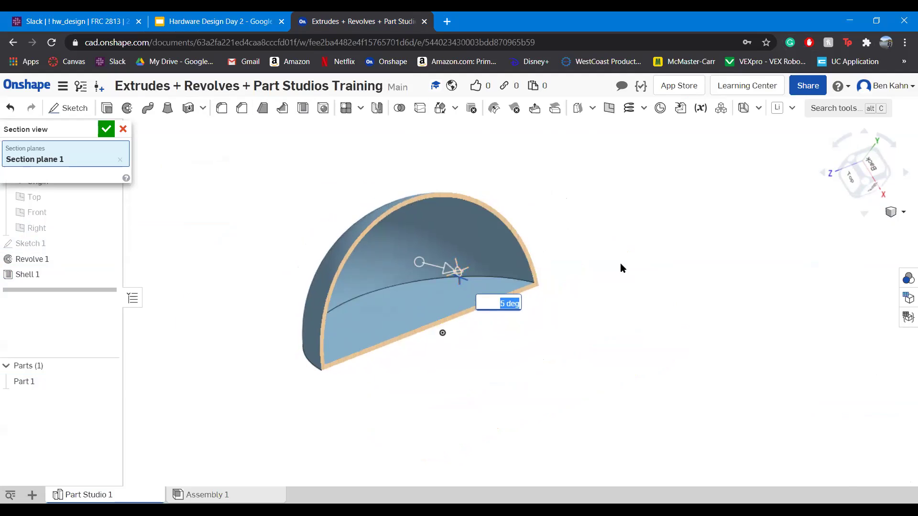
pyautogui.click(625, 208)
pyautogui.click(892, 212)
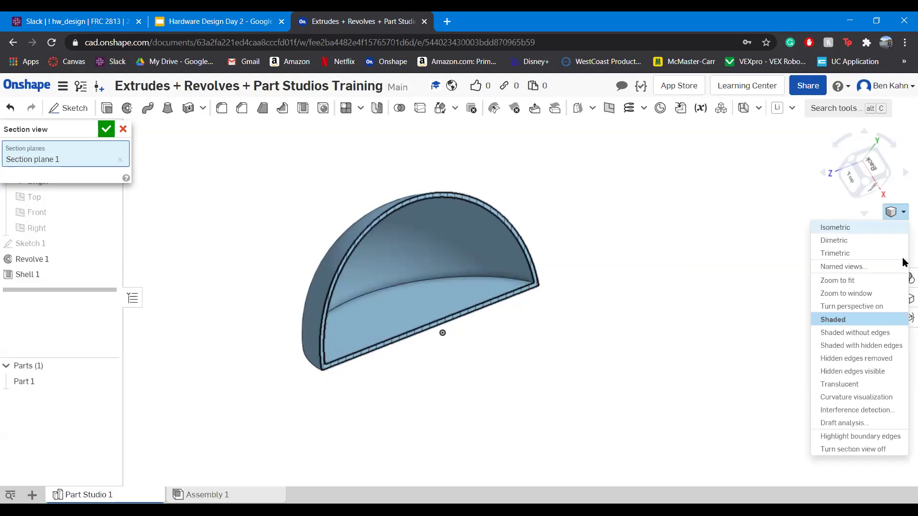
pyautogui.click(869, 449)
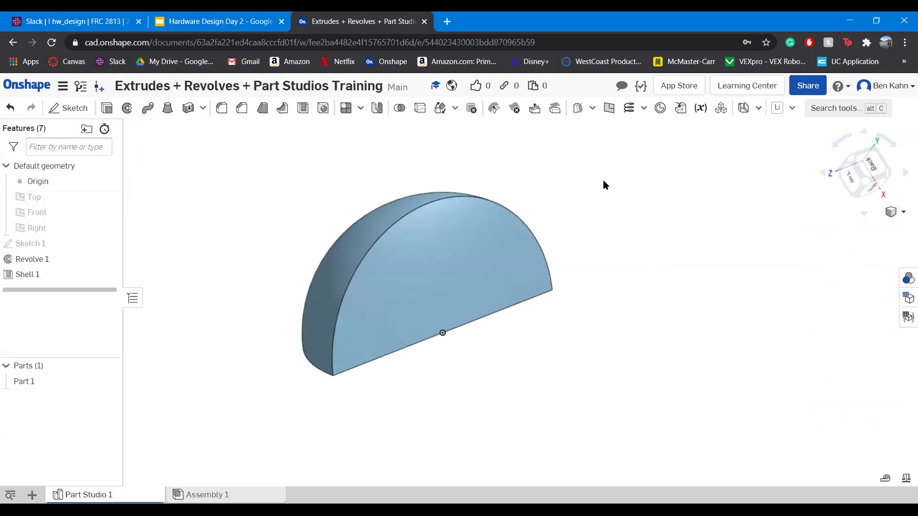
# Delete the shell feature from the revolved part.
pyautogui.scroll(-3, 594, 286)
pyautogui.scroll(4, 539, 293)
pyautogui.moveTo(606, 280); pyautogui.dragTo(383, 272, button='right')
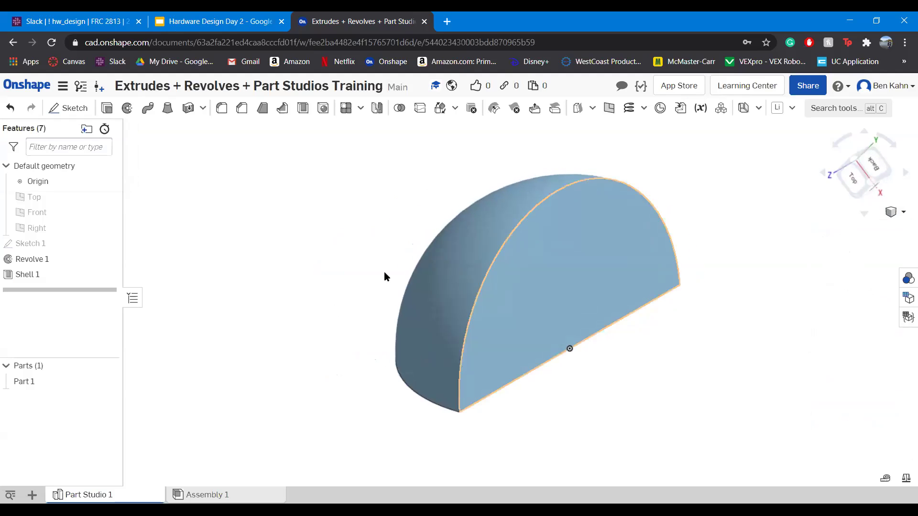
pyautogui.click(45, 274)
pyautogui.press('Delete')
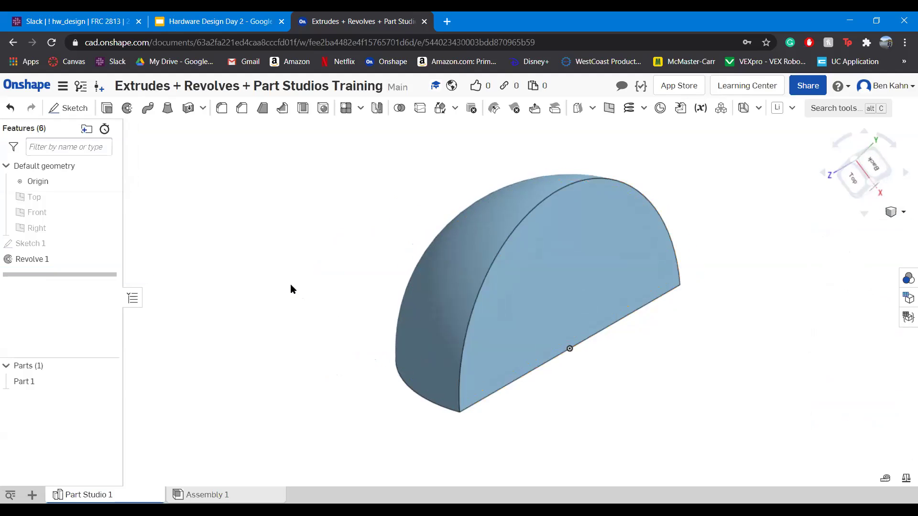
# Switch to the Hardware Design Day 2 presentation in Google Slides to review the shell, fillet and chamfer notes.
pyautogui.scroll(-3, 287, 269)
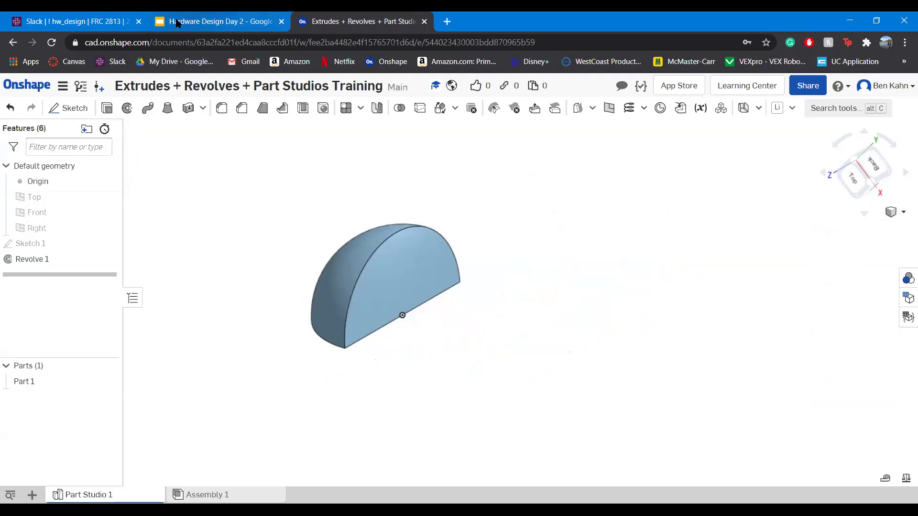
pyautogui.click(177, 23)
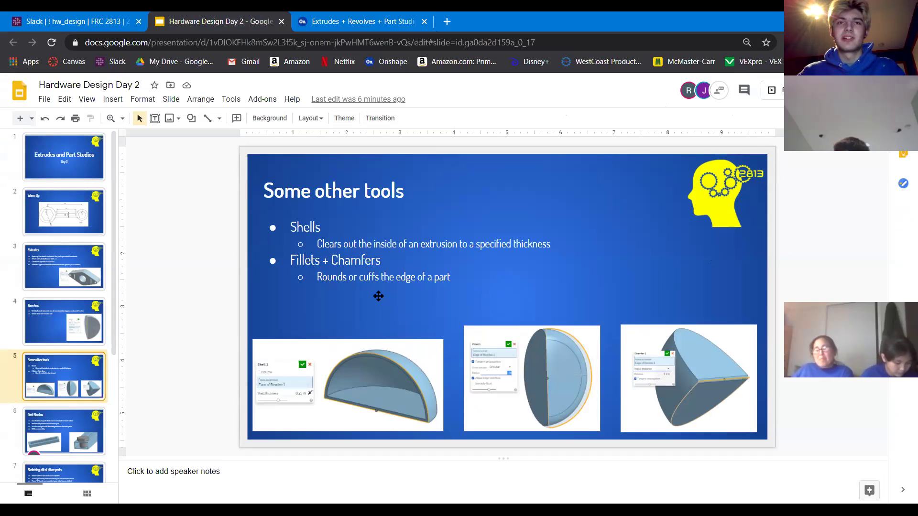
# Switch to the Onshape document Extrudes + Revolves + Part Studios Training to work on the revolved part.
pyautogui.hotkey('ctrl', 'Tab')
pyautogui.scroll(4, 405, 271)
pyautogui.moveTo(384, 274); pyautogui.dragTo(501, 295, button='middle')
pyautogui.moveTo(500, 294); pyautogui.dragTo(498, 305, button='right')
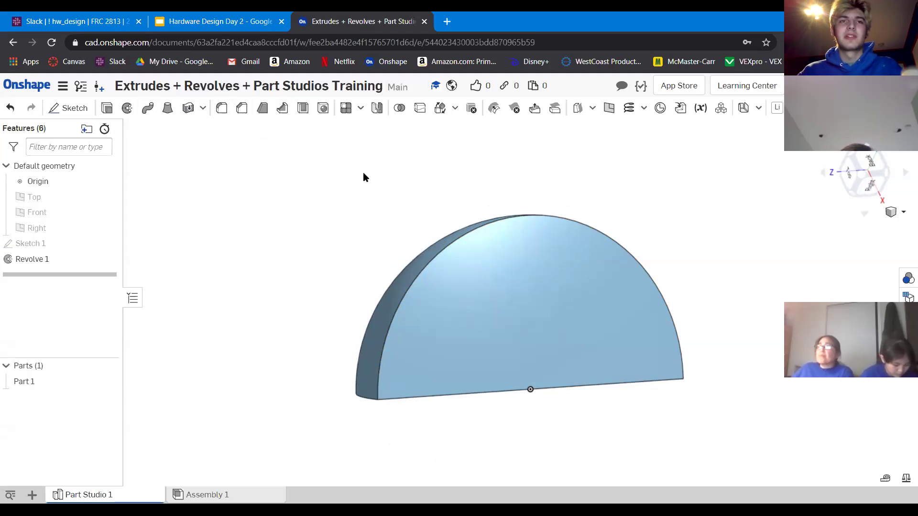
# Start a 0.2 in circular fillet on the straight edge where the revolved part's two flat faces meet.
pyautogui.hotkey('shift', 'f')
pyautogui.scroll(3, 521, 282)
pyautogui.scroll(-3, 529, 291)
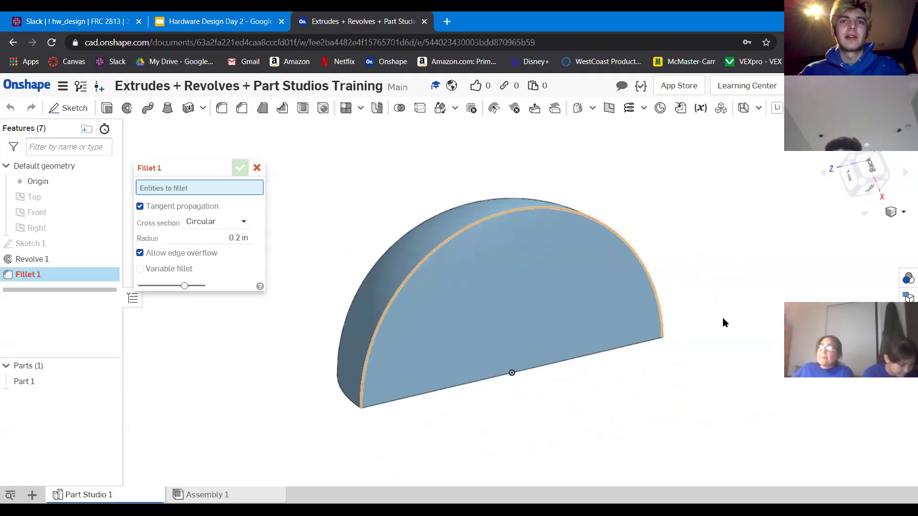
pyautogui.scroll(5, 481, 360)
pyautogui.moveTo(481, 361)
pyautogui.mouseDown(button='right')
pyautogui.moveTo(563, 311)
pyautogui.moveTo(495, 357)
pyautogui.mouseUp(button='right')
pyautogui.scroll(-4, 495, 358)
pyautogui.moveTo(495, 358); pyautogui.dragTo(485, 359, button='middle')
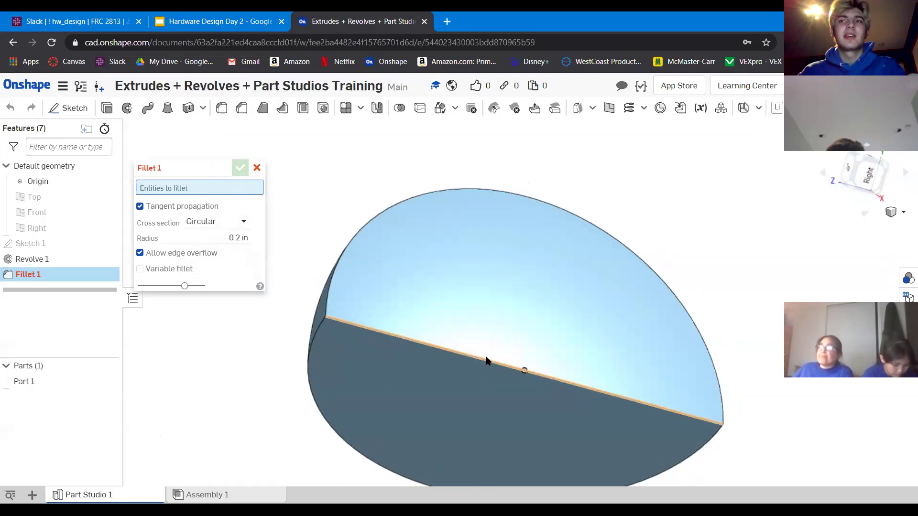
pyautogui.click(485, 365)
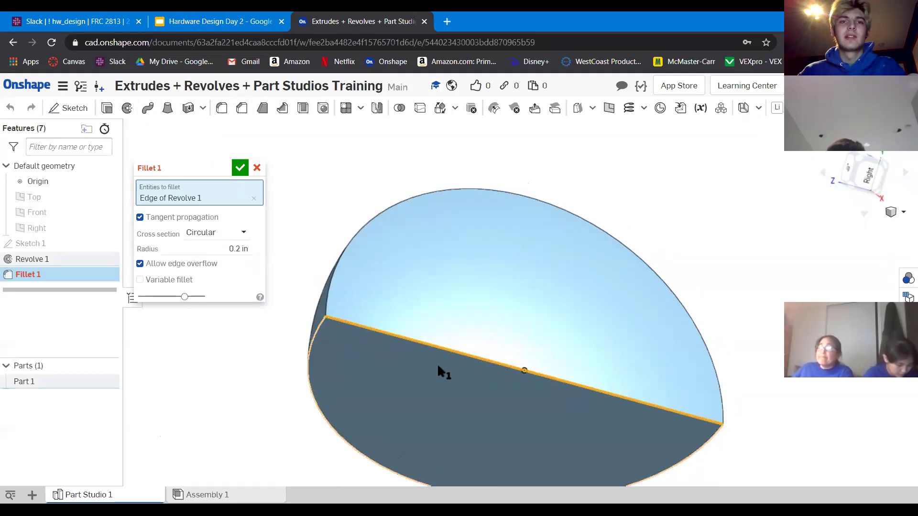
# Try the Conic and Curvature cross sections on the fillet, with a curvature magnitude of 0.4, and return it to Circular.
pyautogui.scroll(-2, 440, 377)
pyautogui.moveTo(441, 383); pyautogui.dragTo(494, 377, button='right')
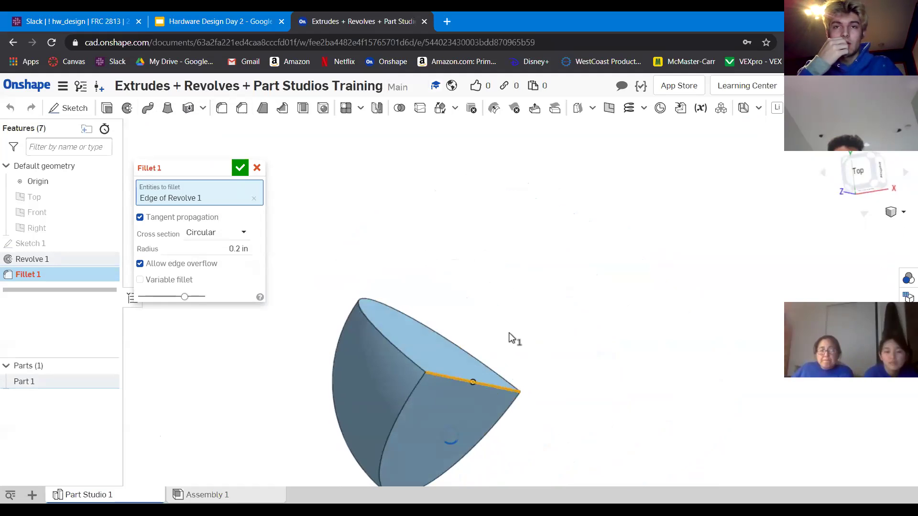
pyautogui.scroll(5, 508, 330)
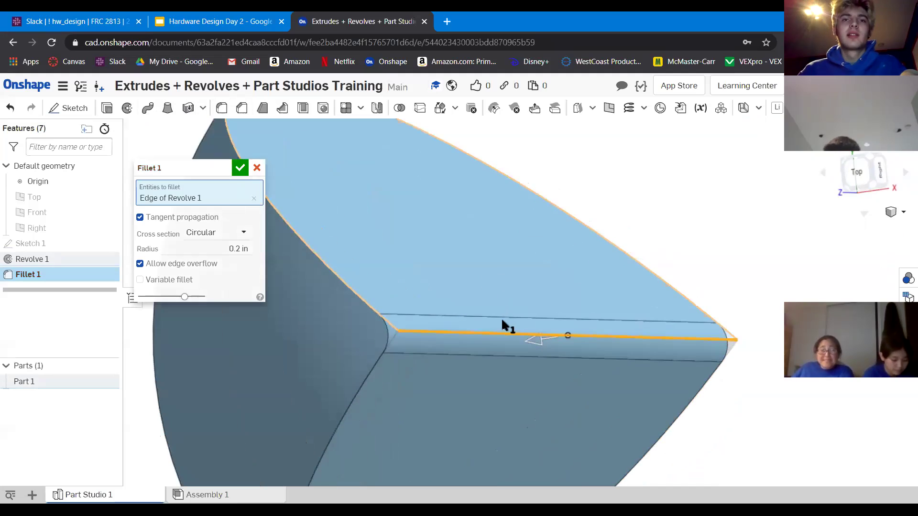
pyautogui.moveTo(511, 319); pyautogui.dragTo(444, 331, button='right')
pyautogui.moveTo(492, 379); pyautogui.dragTo(455, 306, button='right')
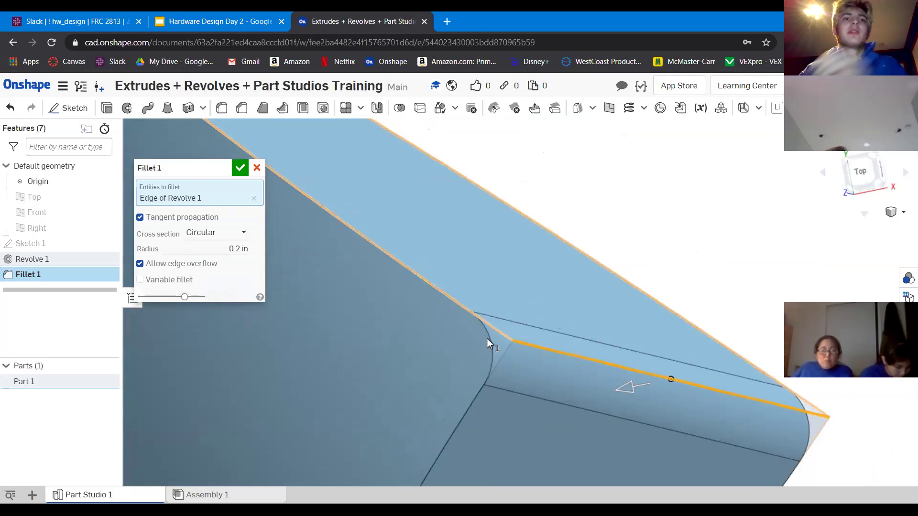
pyautogui.moveTo(487, 342); pyautogui.dragTo(467, 260, button='right')
pyautogui.click(242, 235)
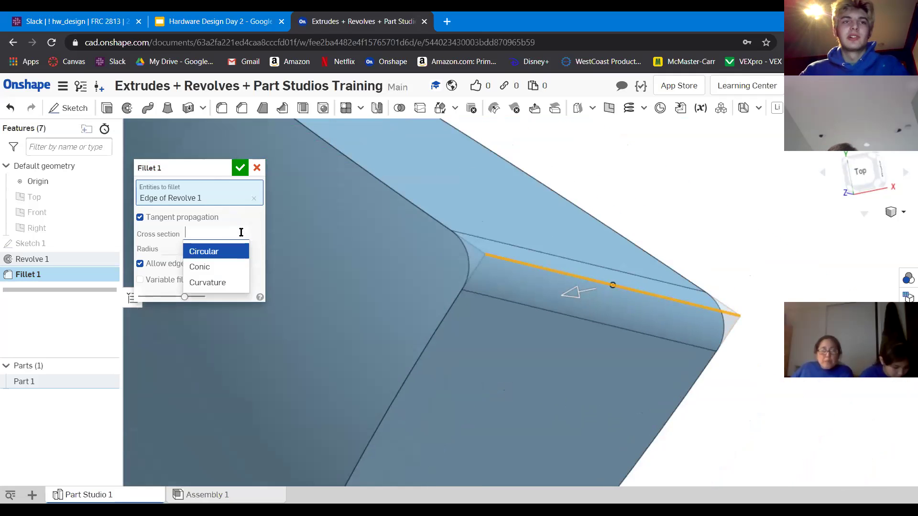
pyautogui.click(220, 271)
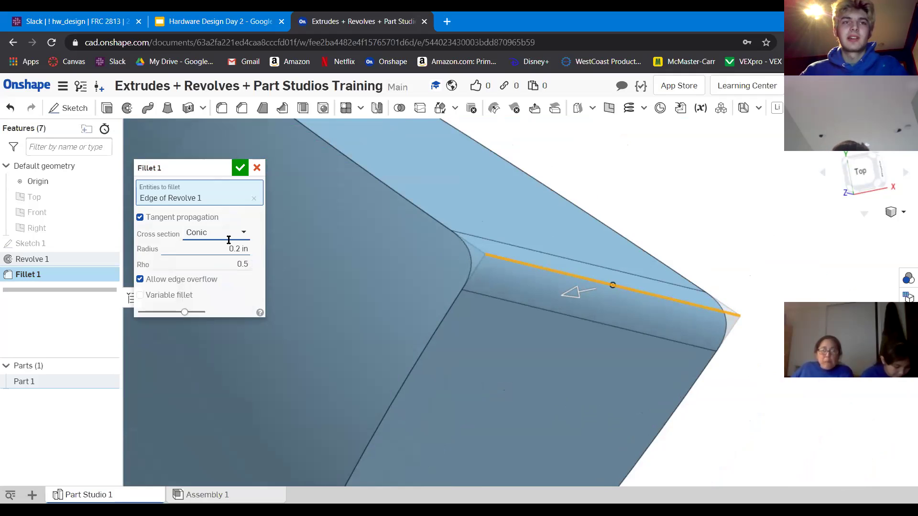
pyautogui.click(225, 233)
pyautogui.click(210, 281)
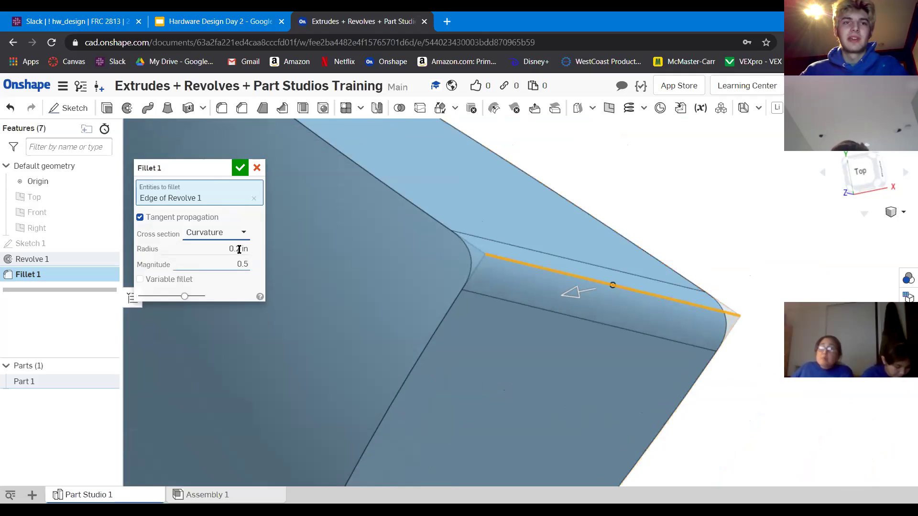
pyautogui.click(212, 265)
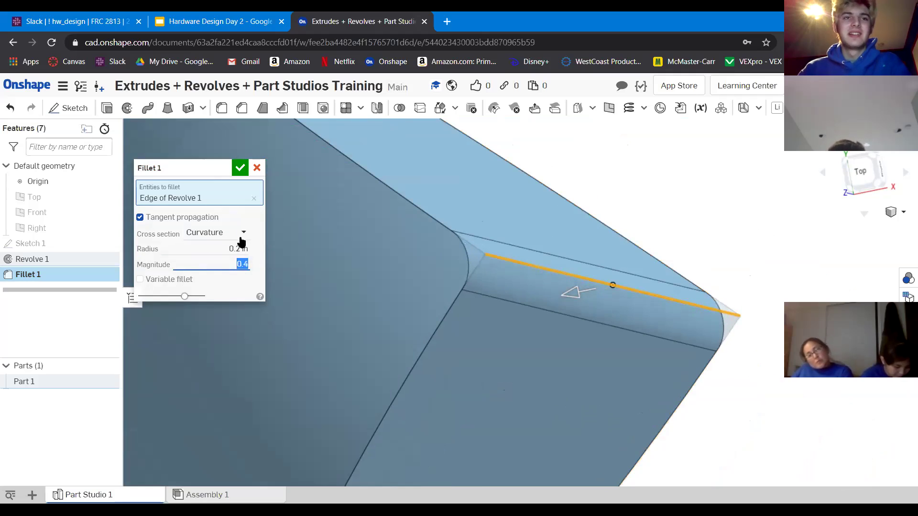
pyautogui.click(217, 232)
pyautogui.click(221, 251)
# Try a fillet radius of 0.4 in on the straight edge and set it back to 0.2 in.
pyautogui.scroll(3, 546, 296)
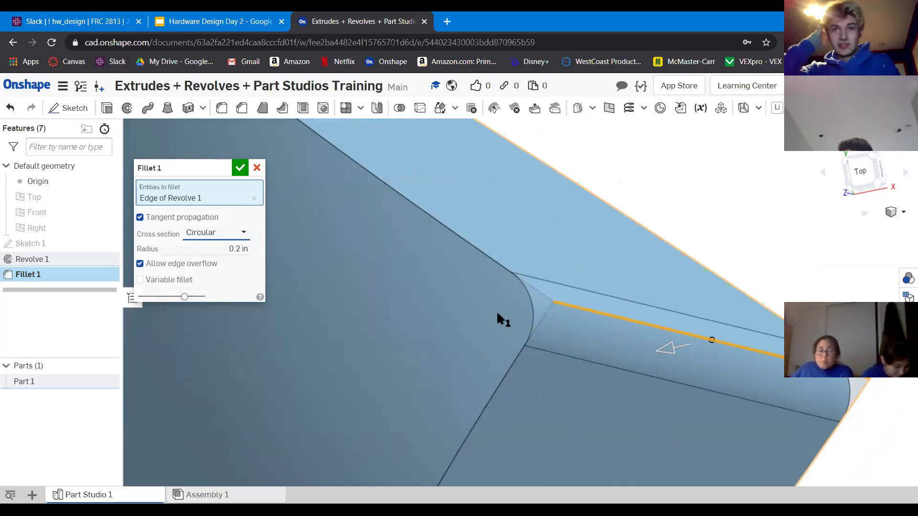
pyautogui.scroll(3, 558, 287)
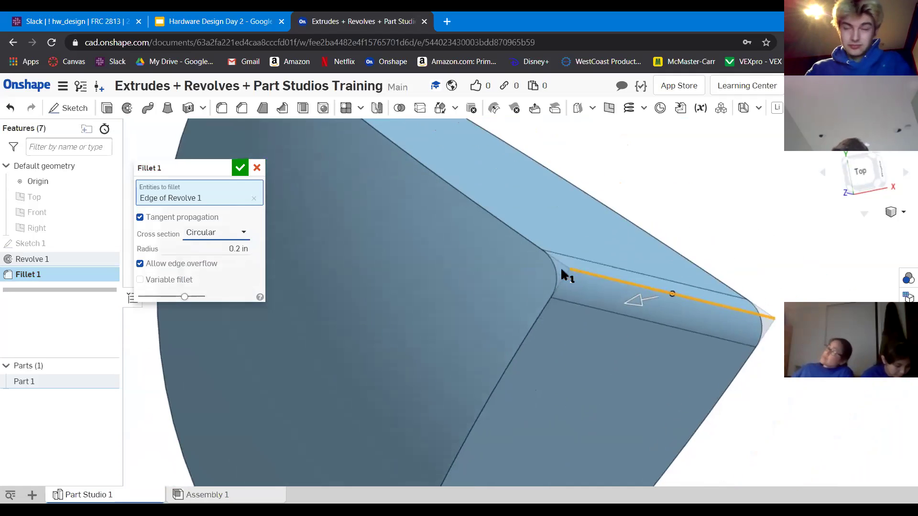
pyautogui.moveTo(558, 285); pyautogui.dragTo(515, 325, button='middle')
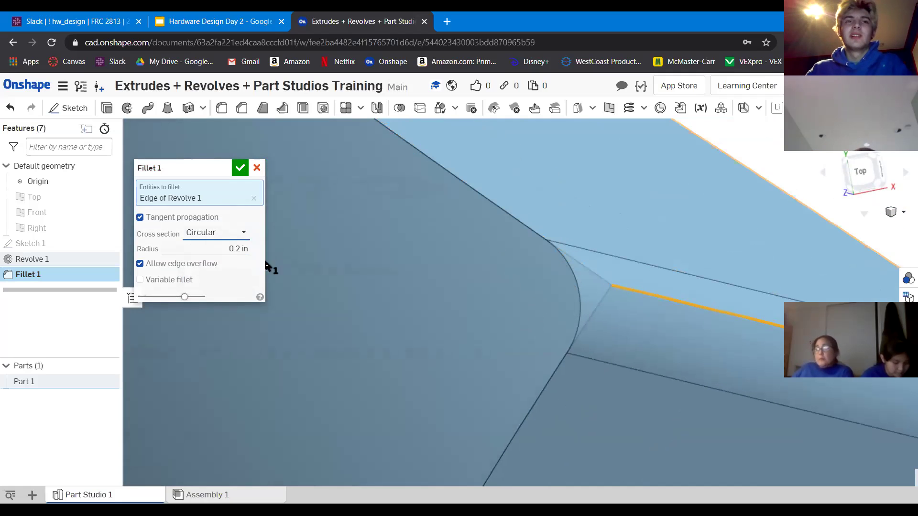
pyautogui.click(231, 250)
pyautogui.scroll(2, 234, 249)
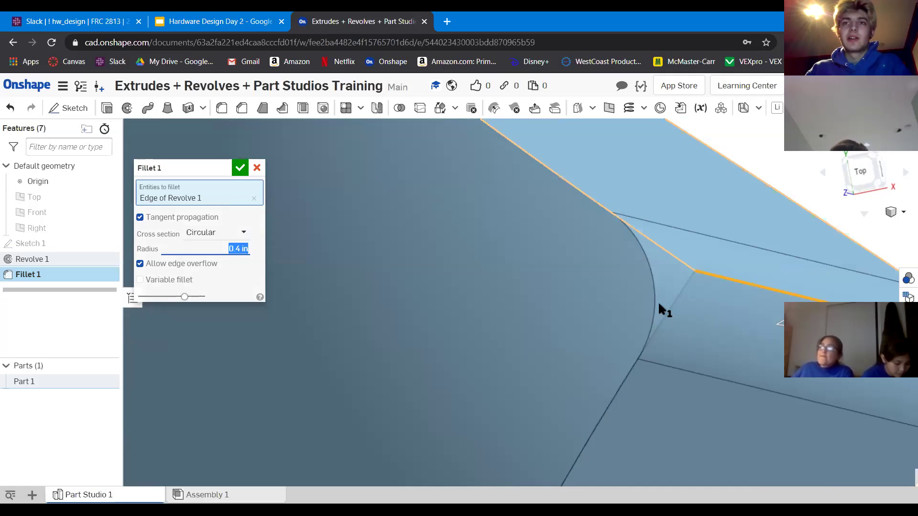
pyautogui.moveTo(672, 294); pyautogui.dragTo(582, 286, button='middle')
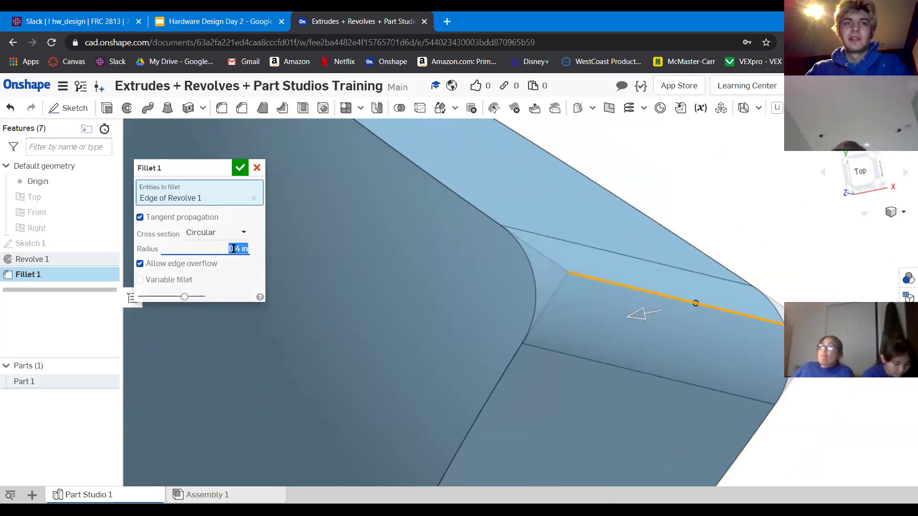
pyautogui.press('Down')
pyautogui.press('Down')
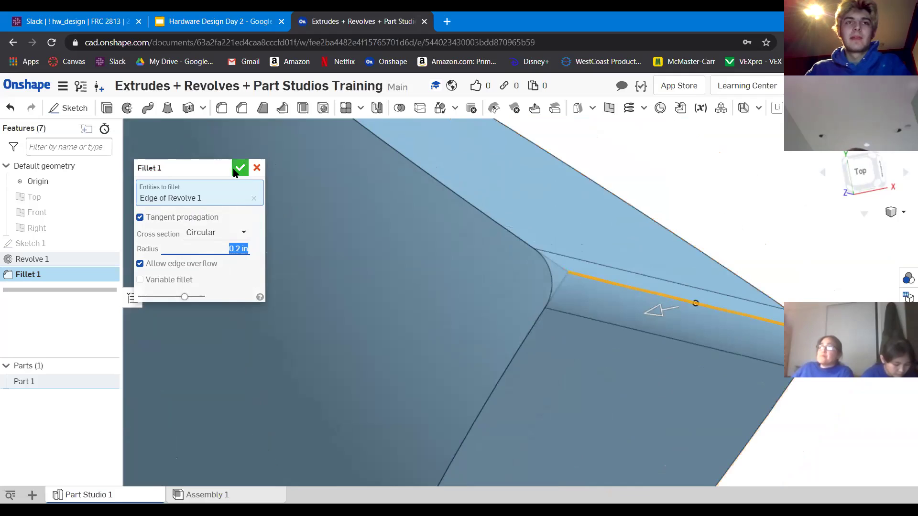
# Toggle tangent propagation off and back on, and accept the 0.2 in fillet.
pyautogui.click(166, 217)
pyautogui.click(166, 218)
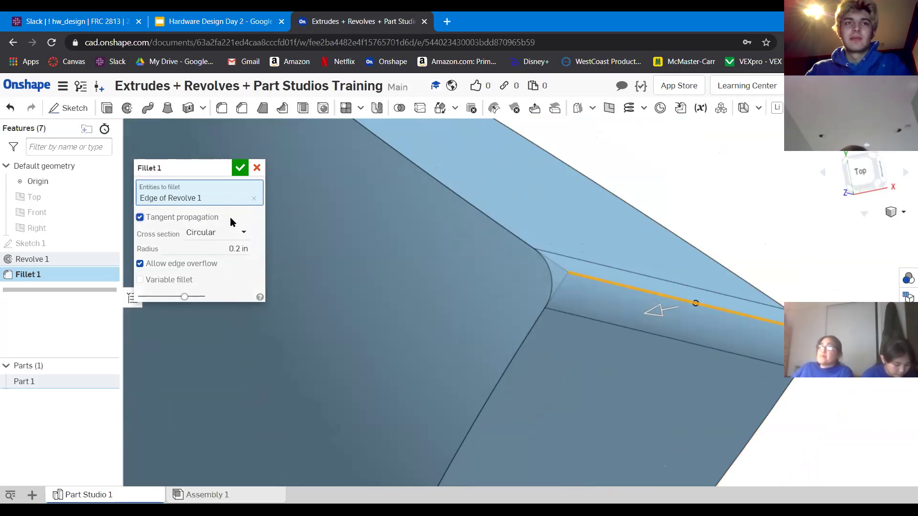
pyautogui.click(240, 168)
# Examine the finished fillet on the revolved part and delete the fillet feature.
pyautogui.press('f')
pyautogui.moveTo(452, 239); pyautogui.dragTo(629, 263, button='right')
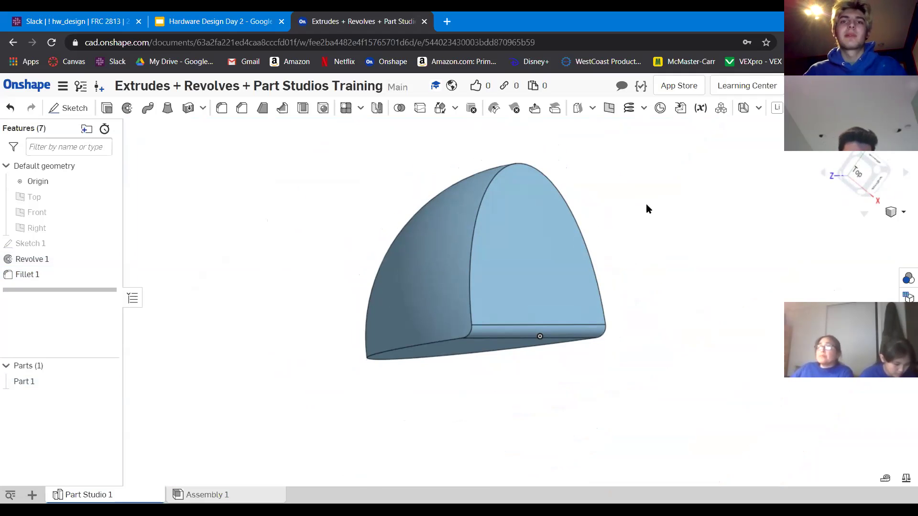
pyautogui.scroll(5, 550, 311)
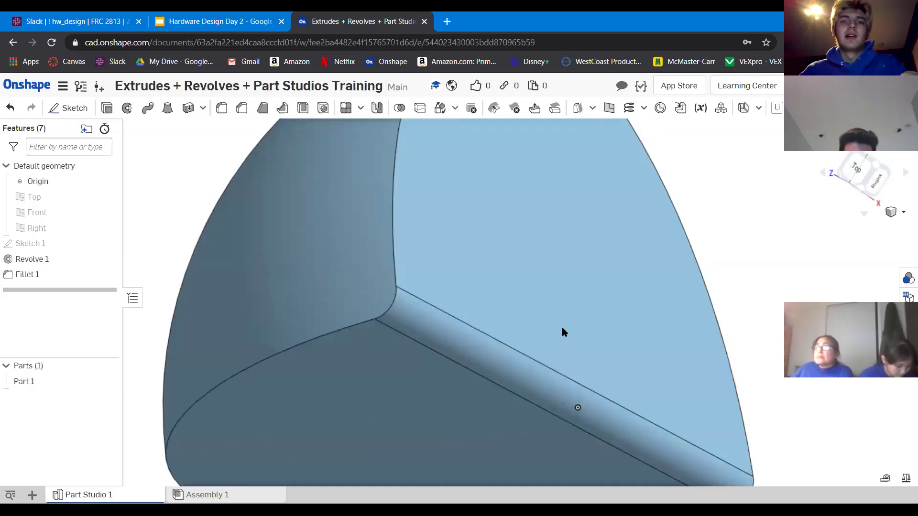
pyautogui.scroll(-4, 555, 339)
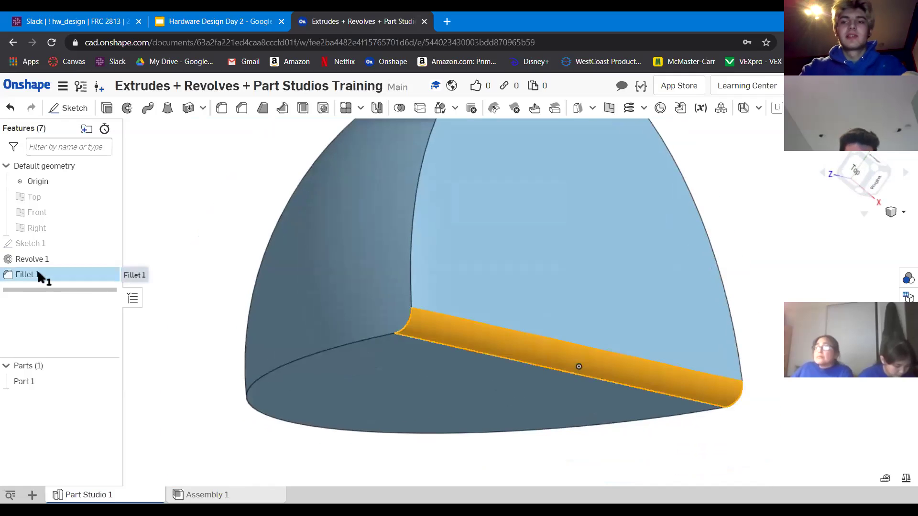
pyautogui.click(28, 274)
pyautogui.press('Delete')
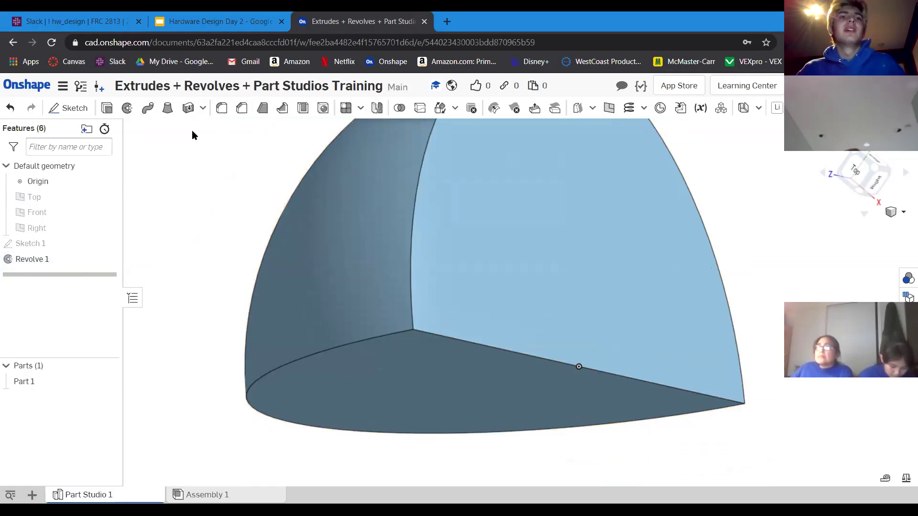
# Start a 0.2 in equal-distance chamfer on the straight edge where the revolved part's two flat faces meet.
pyautogui.click(240, 110)
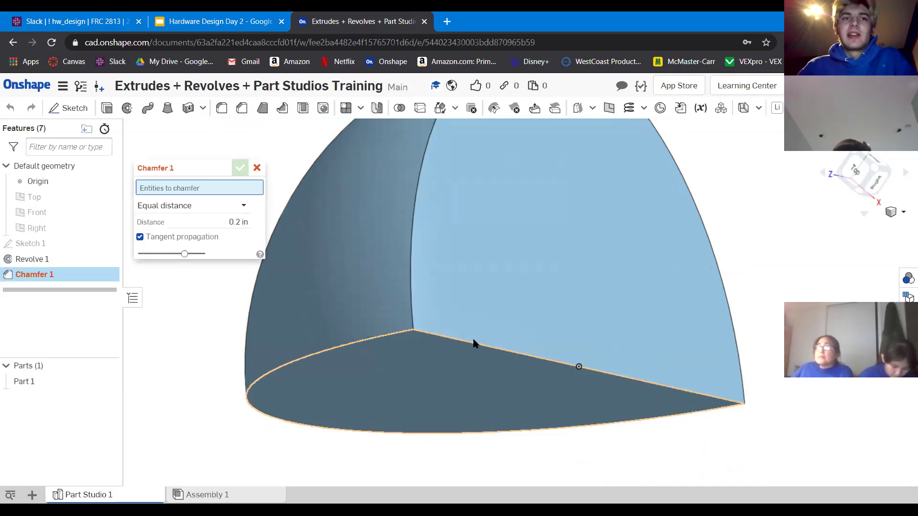
pyautogui.click(508, 354)
pyautogui.moveTo(499, 379); pyautogui.dragTo(440, 338, button='right')
pyautogui.scroll(5, 441, 337)
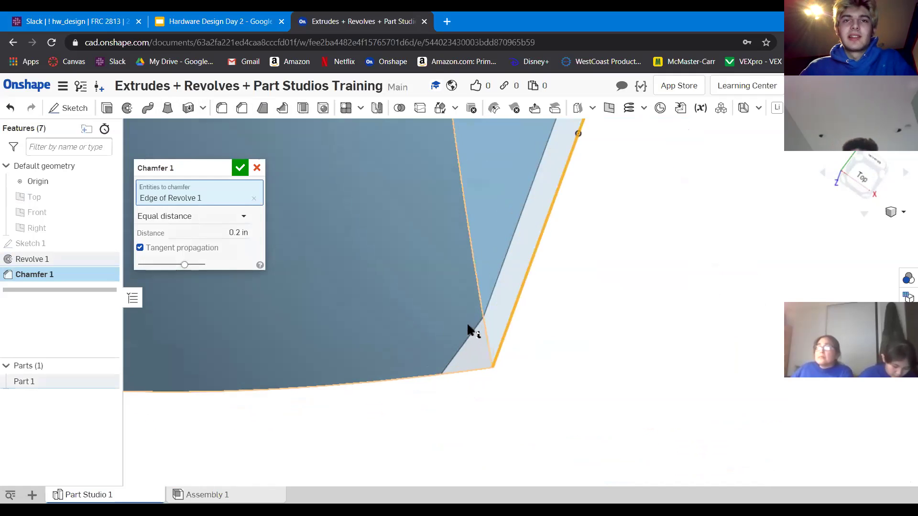
pyautogui.moveTo(468, 308); pyautogui.dragTo(464, 338, button='right')
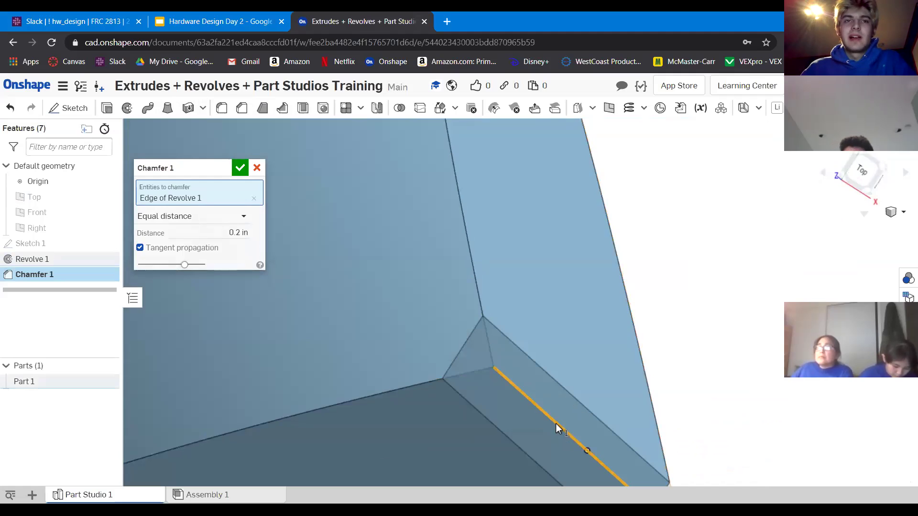
pyautogui.scroll(-3, 575, 374)
# Try the Two distances chamfer type with 0.1 in for the first distance and 0.4 in for the second.
pyautogui.click(239, 218)
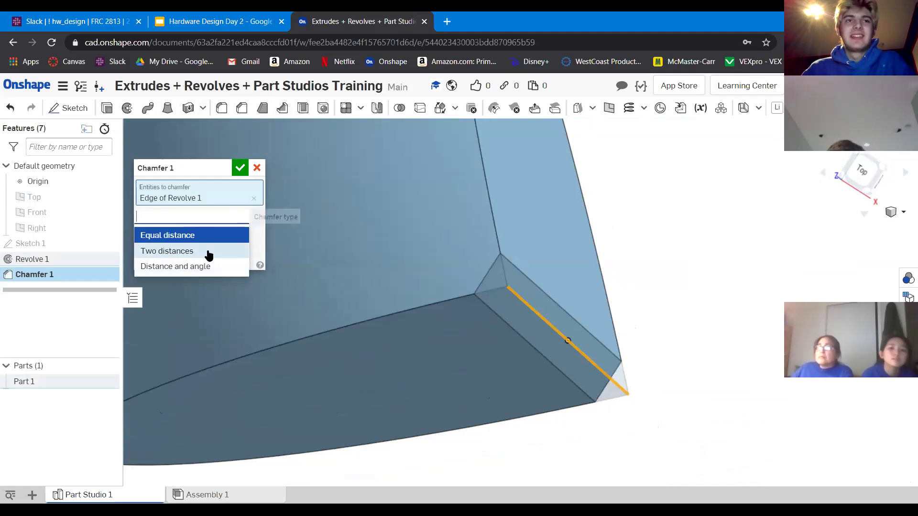
pyautogui.click(206, 252)
pyautogui.click(232, 246)
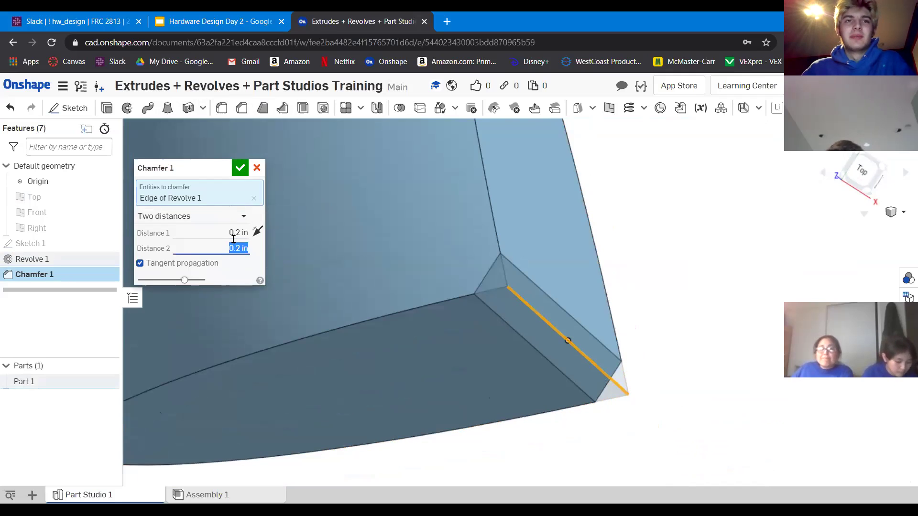
pyautogui.scroll(2, 243, 244)
pyautogui.click(238, 233)
pyautogui.scroll(-1, 238, 233)
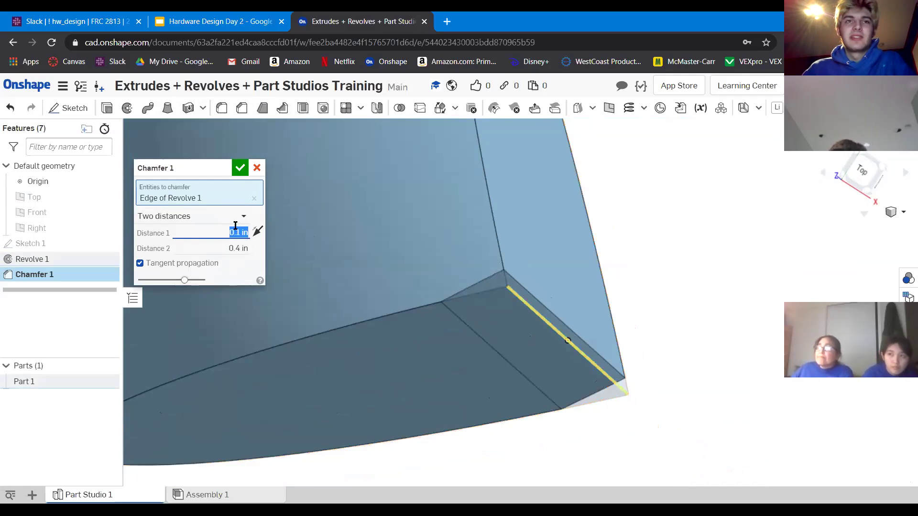
# Change the chamfer type to Distance and angle, with a distance of 0.3 in and an angle of 38 deg.
pyautogui.click(221, 218)
pyautogui.click(189, 266)
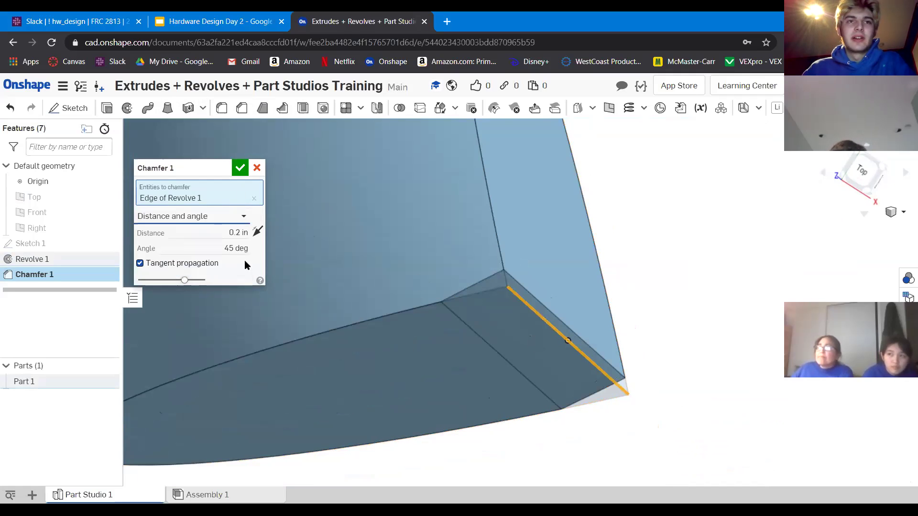
pyautogui.click(224, 235)
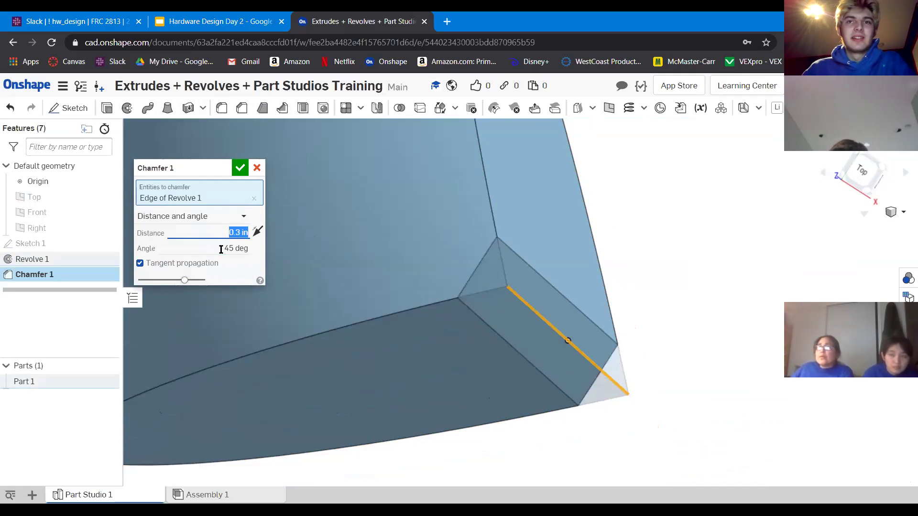
pyautogui.click(227, 250)
pyautogui.scroll(1, 226, 253)
pyautogui.scroll(-4, 227, 253)
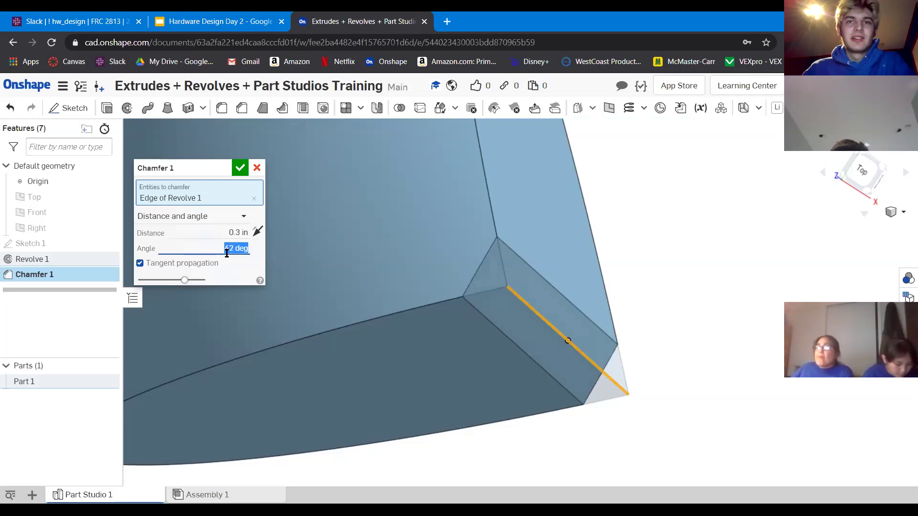
pyautogui.scroll(-2, 228, 253)
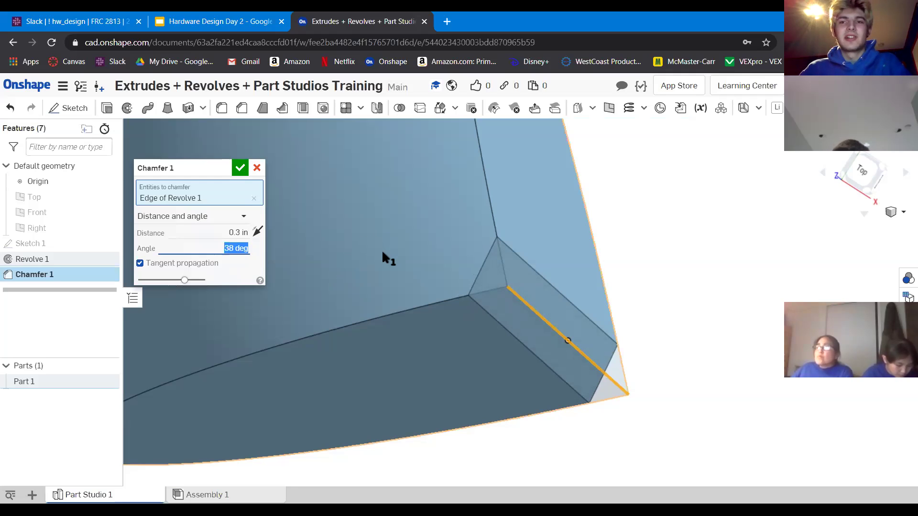
# Return the chamfer to the Equal distance type and examine the bevelled corner of the revolved part.
pyautogui.click(219, 216)
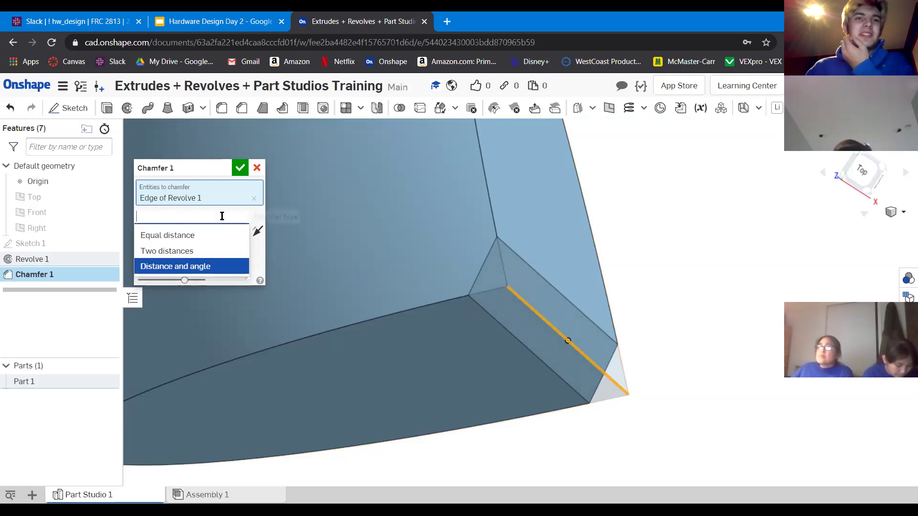
pyautogui.click(168, 236)
pyautogui.scroll(3, 471, 265)
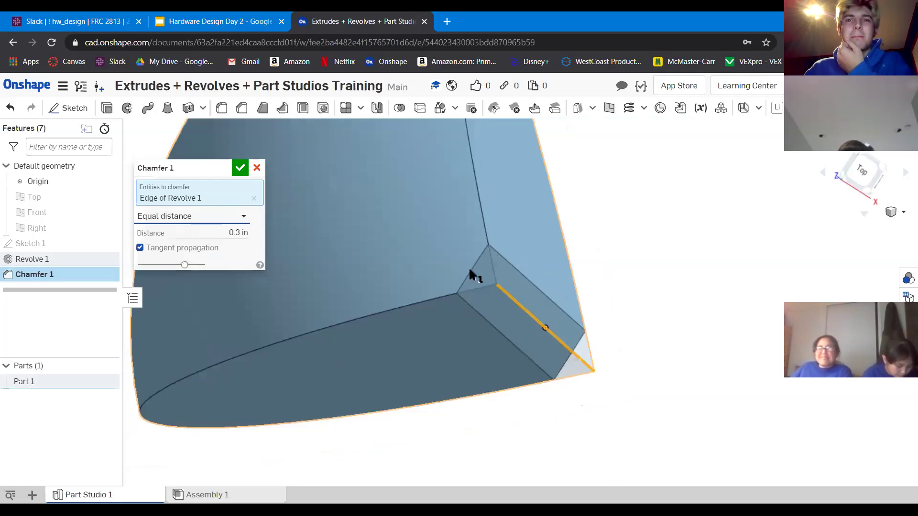
pyautogui.scroll(1, 497, 266)
pyautogui.moveTo(545, 273)
pyautogui.mouseDown(button='right')
pyautogui.moveTo(557, 272)
pyautogui.moveTo(543, 275)
pyautogui.moveTo(544, 260)
pyautogui.moveTo(543, 274)
pyautogui.moveTo(575, 276)
pyautogui.moveTo(548, 266)
pyautogui.moveTo(541, 276)
pyautogui.mouseUp(button='right')
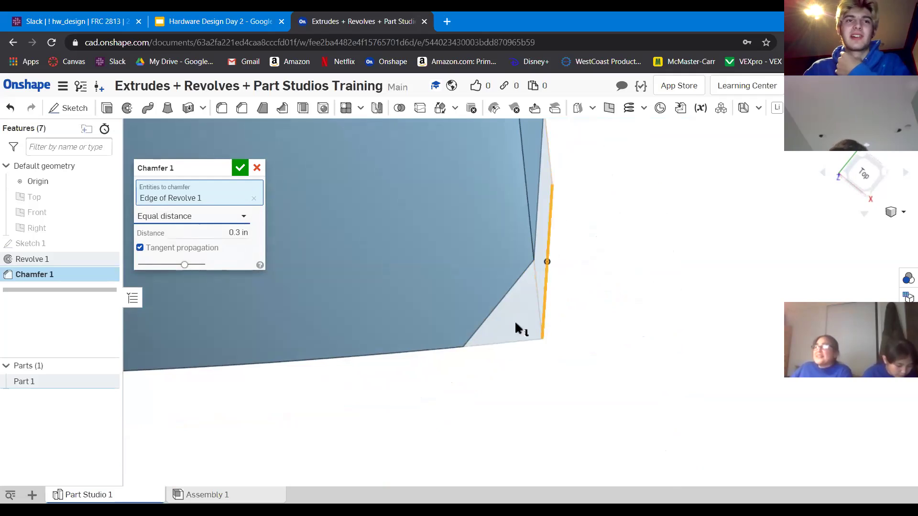
# Accept the 0.3 in equal-distance chamfer on the revolved part's straight edge.
pyautogui.click(239, 170)
pyautogui.scroll(-3, 593, 341)
pyautogui.moveTo(547, 341); pyautogui.dragTo(484, 267, button='right')
pyautogui.scroll(-5, 566, 342)
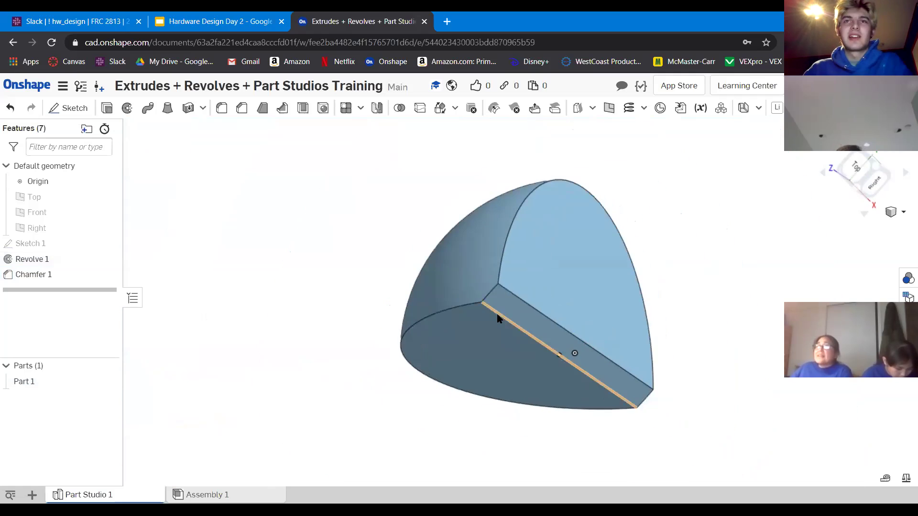
# Examine the chamfered face between the revolved part's two flat faces, both close up and in profile.
pyautogui.scroll(6, 551, 295)
pyautogui.scroll(-3, 475, 317)
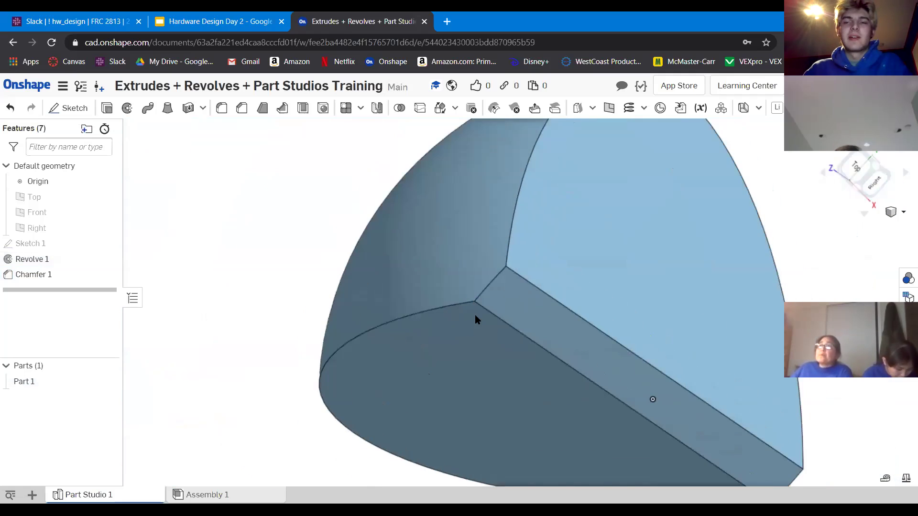
pyautogui.scroll(4, 483, 292)
pyautogui.scroll(-1, 469, 285)
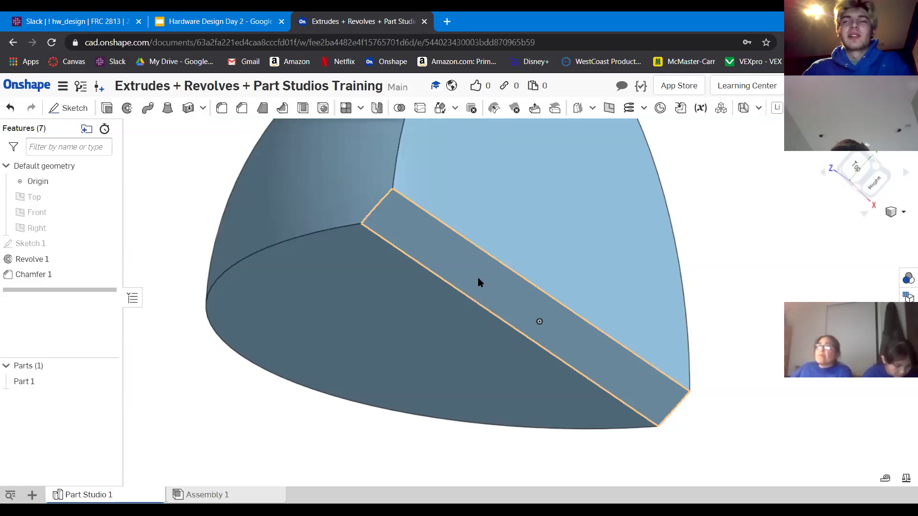
pyautogui.scroll(-3, 478, 278)
pyautogui.scroll(4, 484, 288)
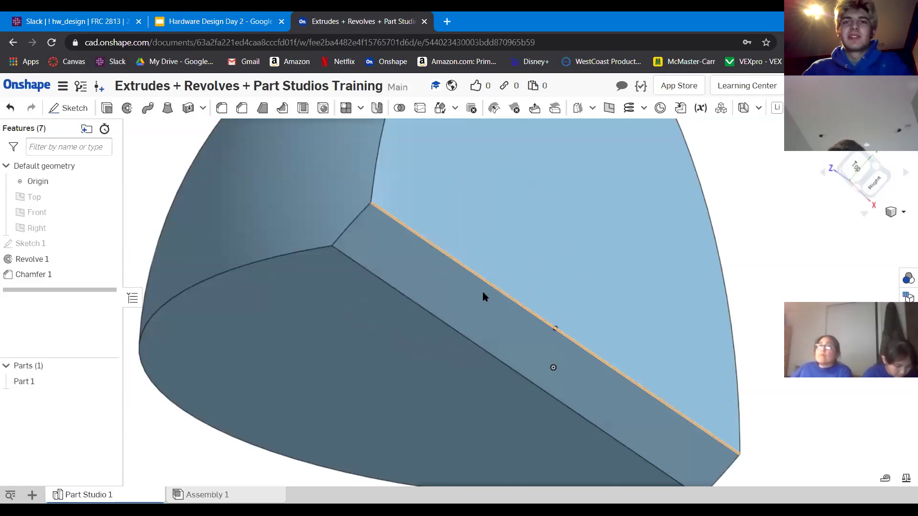
pyautogui.scroll(-1, 475, 268)
pyautogui.scroll(3, 471, 250)
pyautogui.scroll(-2, 521, 313)
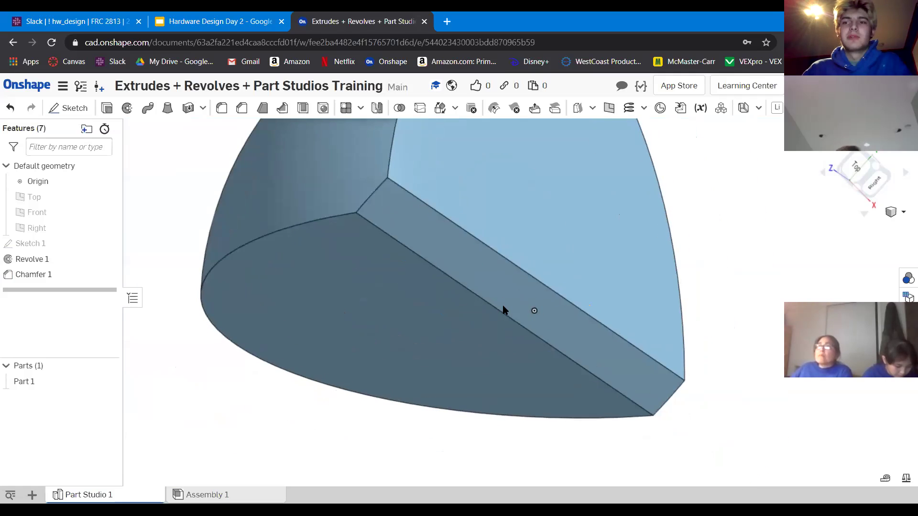
pyautogui.scroll(3, 483, 263)
pyautogui.scroll(-3, 482, 261)
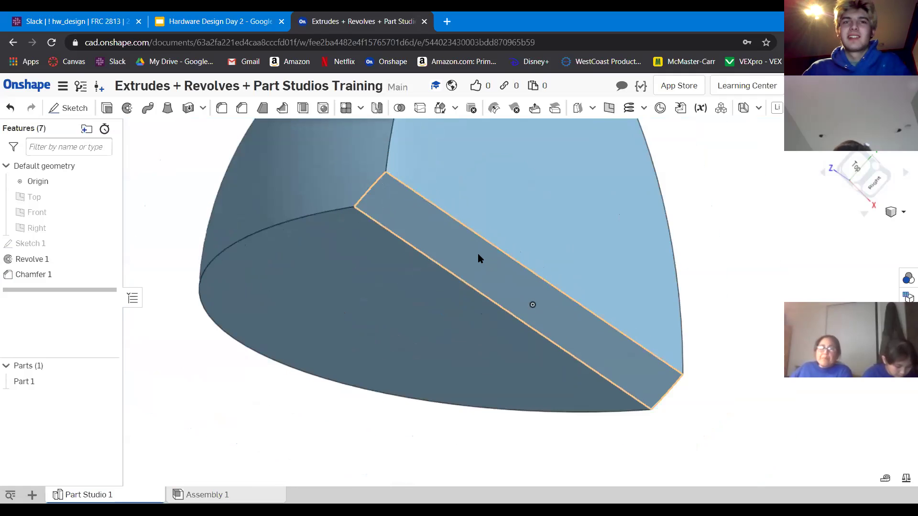
pyautogui.scroll(2, 448, 267)
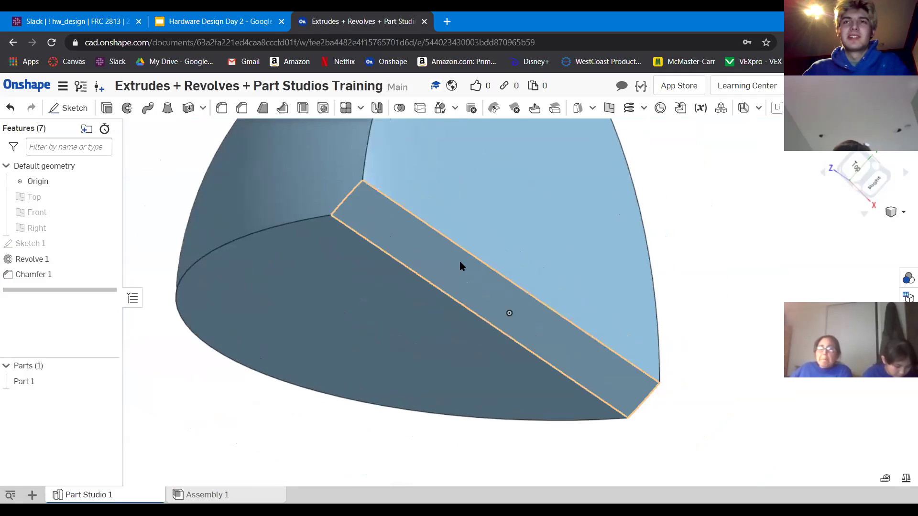
pyautogui.scroll(1, 458, 268)
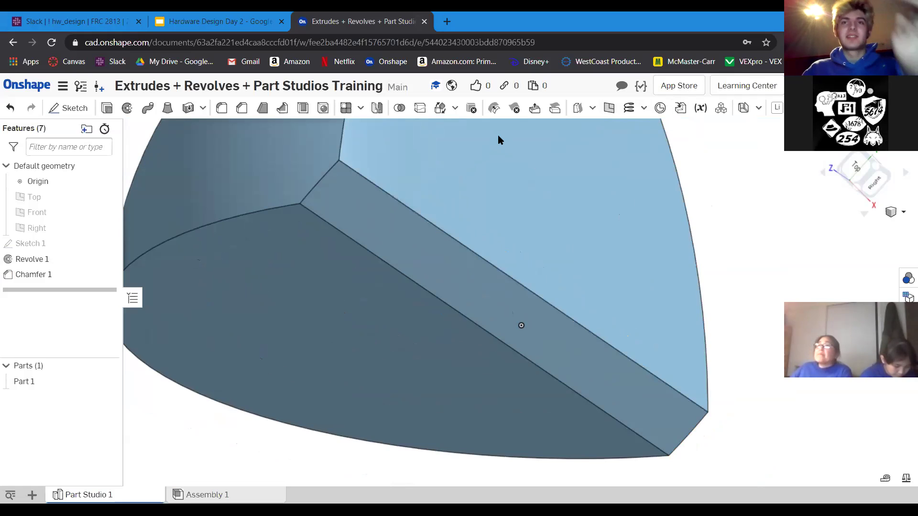
pyautogui.scroll(-2, 471, 249)
pyautogui.moveTo(471, 249); pyautogui.dragTo(492, 268, button='right')
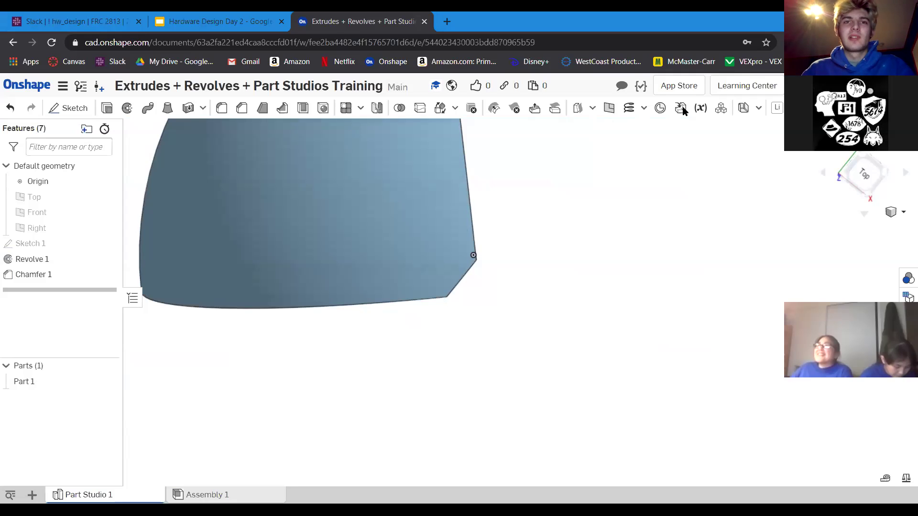
pyautogui.moveTo(559, 152)
pyautogui.mouseDown(button='right')
pyautogui.moveTo(526, 244)
pyautogui.moveTo(560, 160)
pyautogui.mouseUp(button='right')
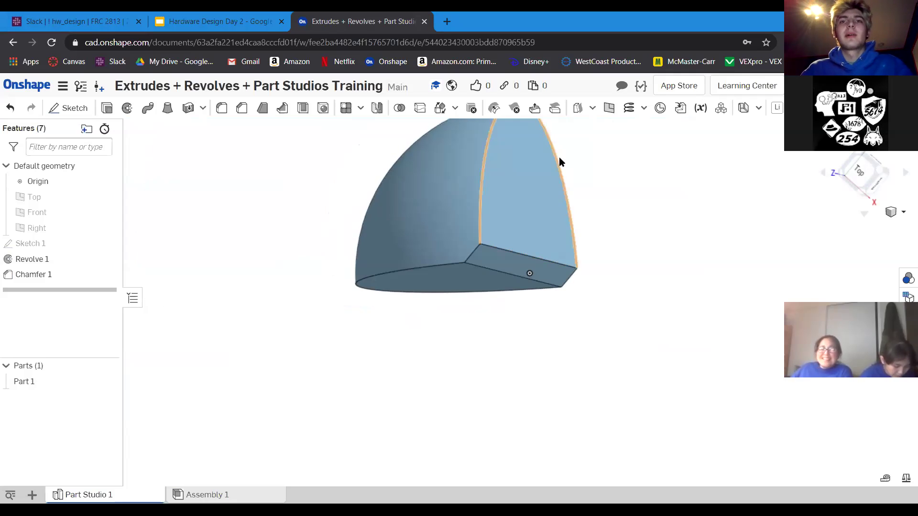
pyautogui.scroll(3, 532, 235)
pyautogui.scroll(-2, 529, 286)
pyautogui.moveTo(529, 285); pyautogui.dragTo(496, 356, button='middle')
pyautogui.moveTo(496, 356); pyautogui.dragTo(488, 329, button='right')
pyautogui.scroll(-1, 502, 356)
pyautogui.scroll(4, 505, 318)
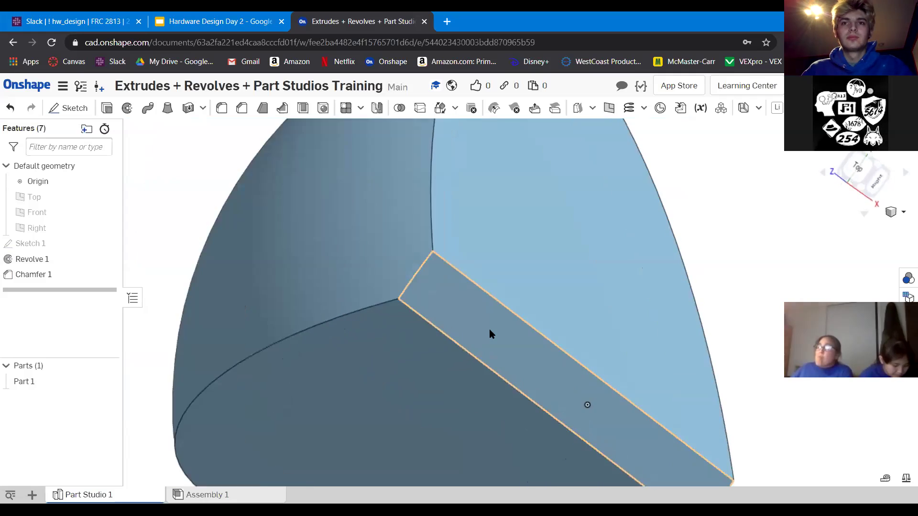
pyautogui.scroll(-3, 497, 296)
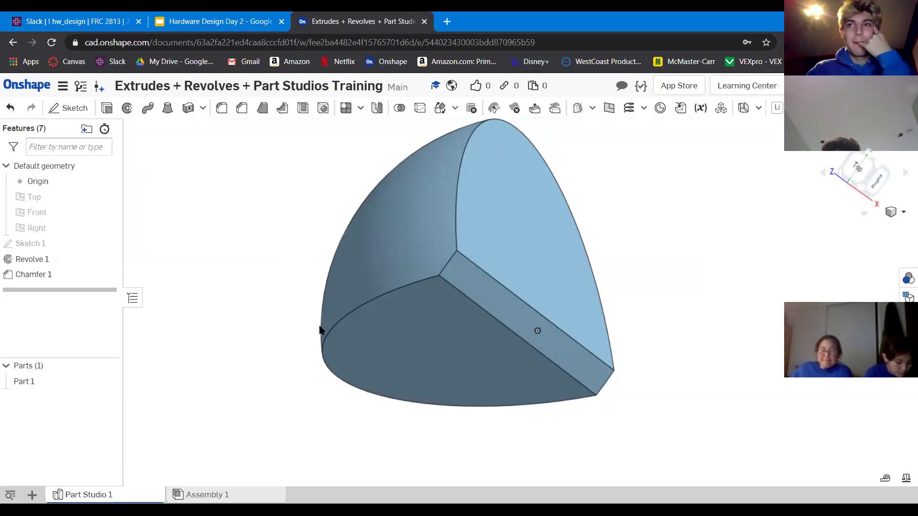
pyautogui.rightClick(407, 362)
pyautogui.click(271, 288)
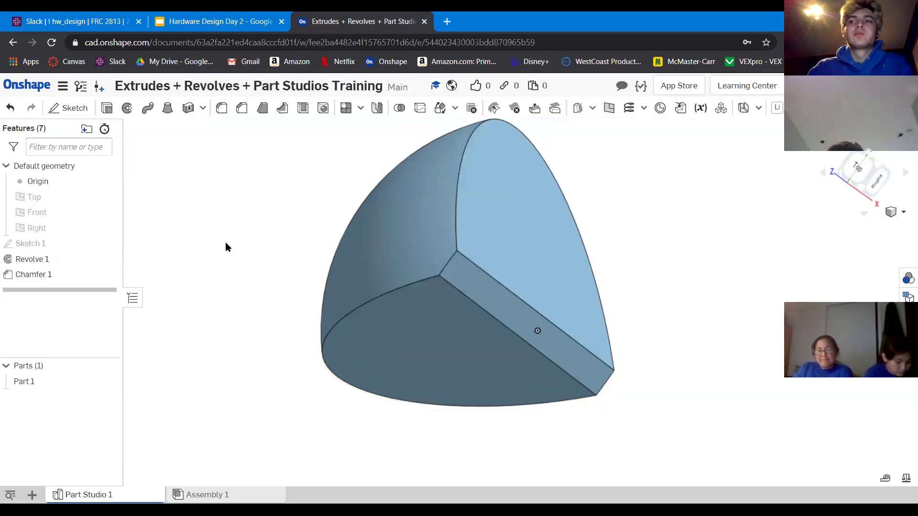
pyautogui.scroll(-2, 426, 266)
pyautogui.scroll(4, 438, 250)
pyautogui.scroll(-4, 430, 272)
pyautogui.scroll(3, 432, 268)
# Switch to the Hardware Design Day 2 slides, present the "Some other tools" slide full screen, and return to the Onshape part studio.
pyautogui.click(189, 21)
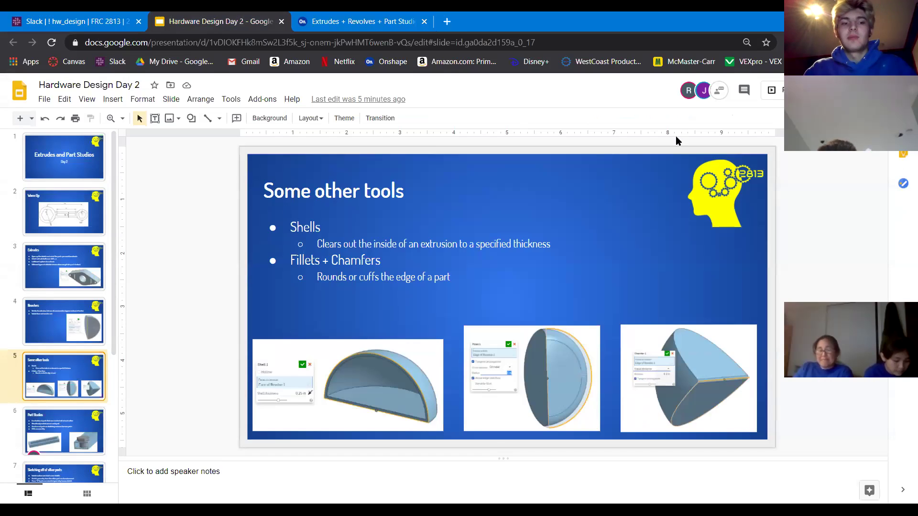
pyautogui.hotkey('ctrl', 'F5')
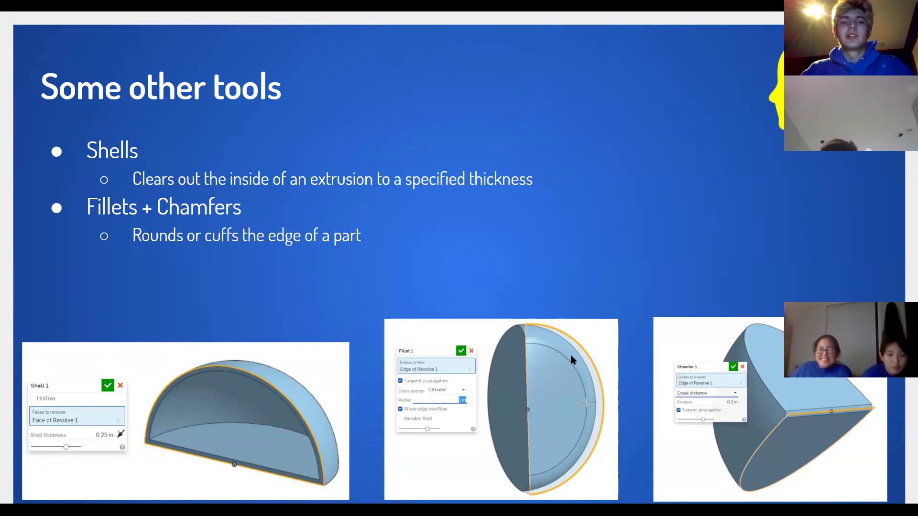
pyautogui.press('Left')
pyautogui.press('Right')
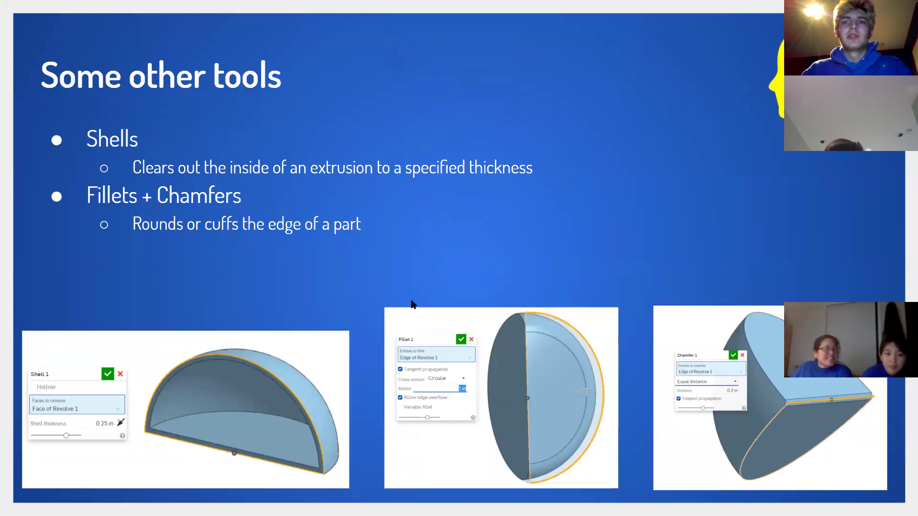
pyautogui.press('Escape')
pyautogui.hotkey('ctrl', 'Tab')
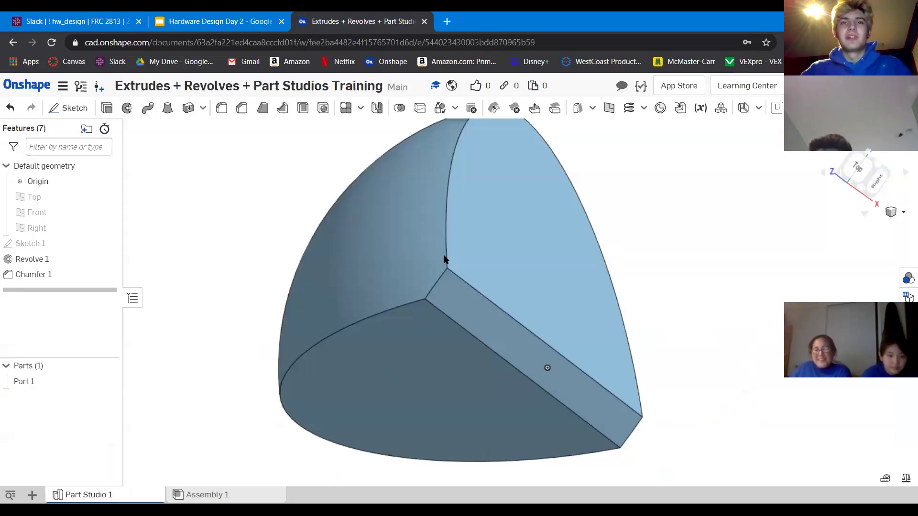
# Delete the Chamfer 1 feature from the revolved part.
pyautogui.scroll(-3, 530, 344)
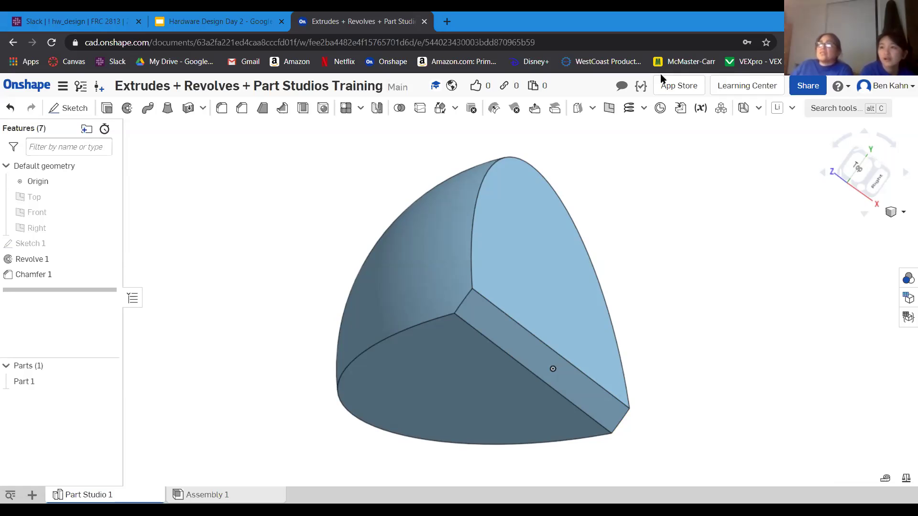
pyautogui.scroll(-1, 570, 350)
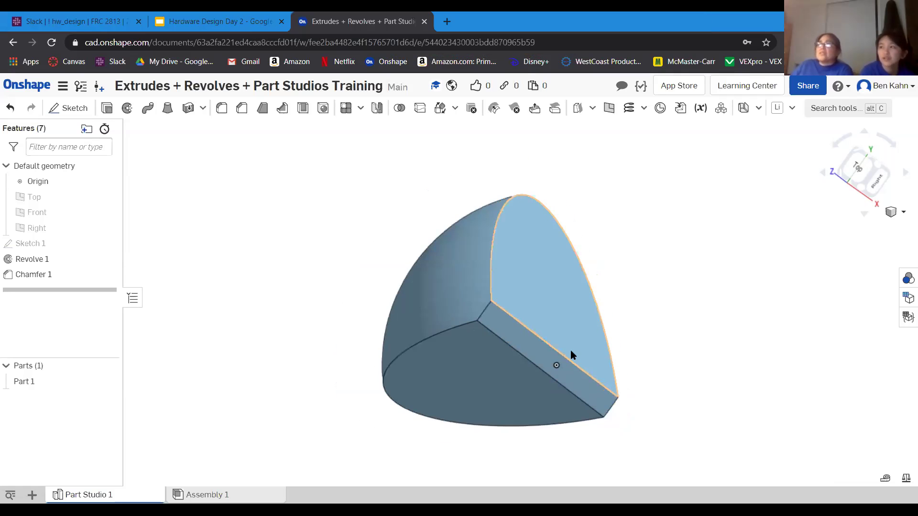
pyautogui.scroll(2, 570, 350)
pyautogui.scroll(-1, 478, 307)
pyautogui.click(97, 274)
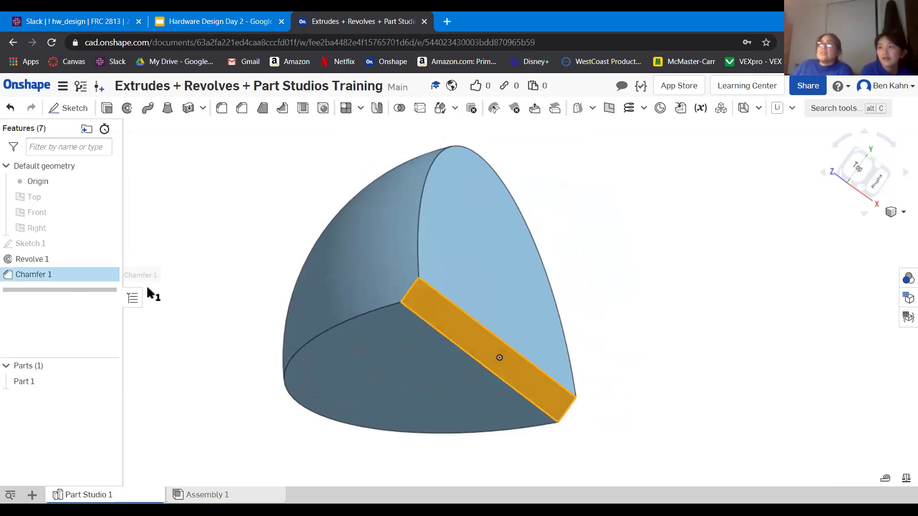
pyautogui.press('Delete')
# Examine the unchamfered straight edge and the two flat faces of the revolved part from several angles.
pyautogui.scroll(2, 463, 302)
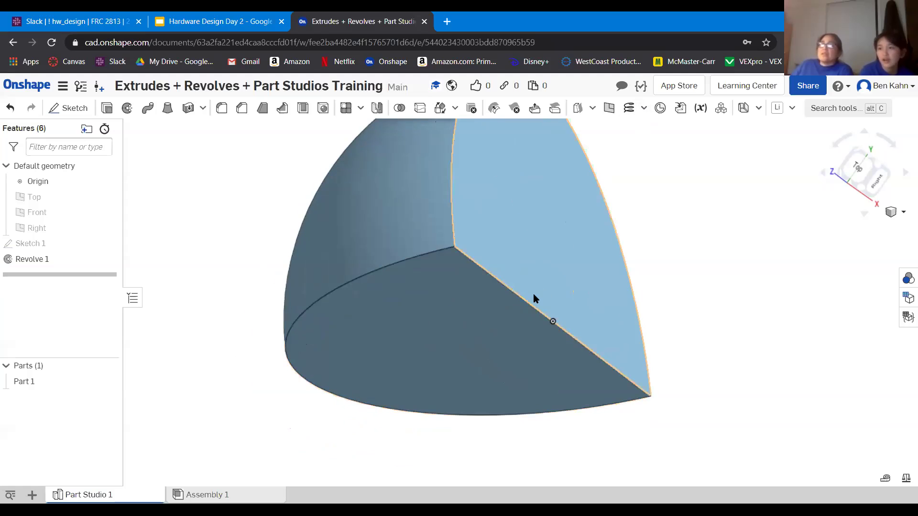
pyautogui.scroll(-2, 488, 309)
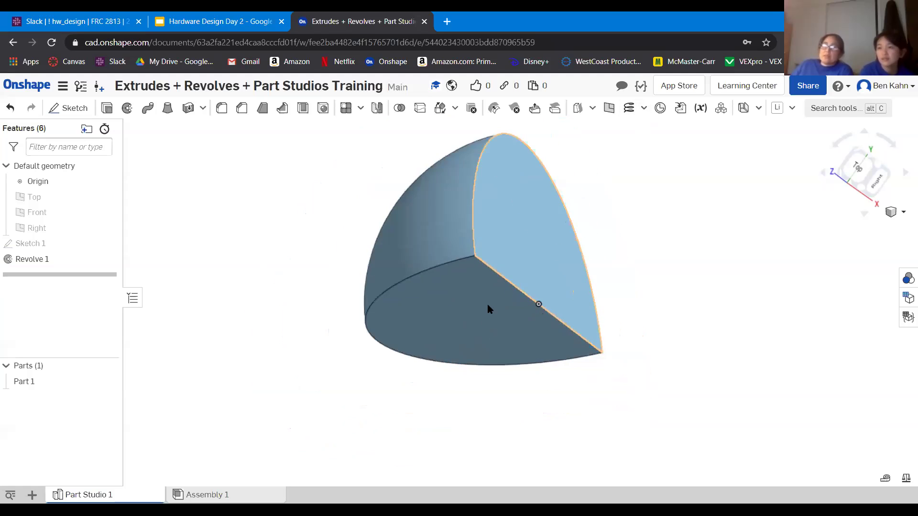
pyautogui.scroll(4, 532, 300)
pyautogui.moveTo(532, 299); pyautogui.dragTo(516, 220, button='right')
pyautogui.scroll(-3, 531, 306)
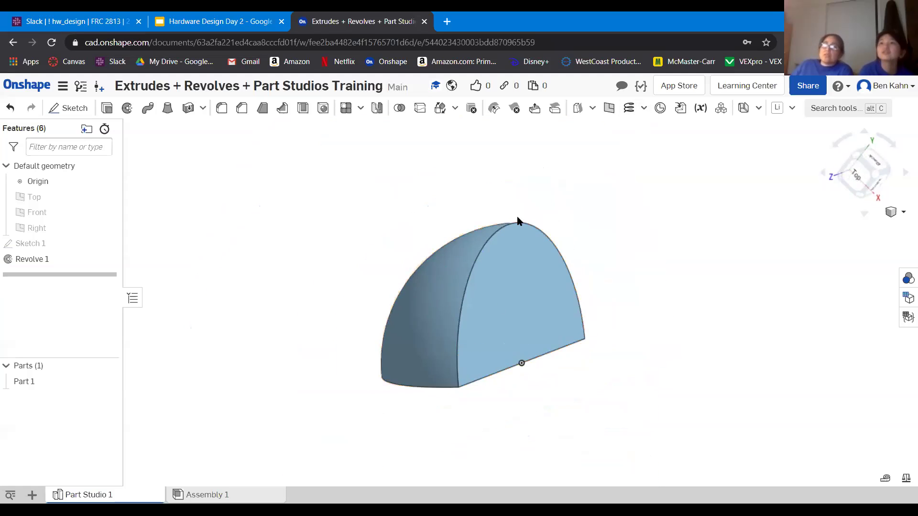
pyautogui.scroll(3, 492, 344)
pyautogui.moveTo(523, 327)
pyautogui.mouseDown(button='right')
pyautogui.moveTo(522, 307)
pyautogui.moveTo(507, 321)
pyautogui.mouseUp(button='right')
pyautogui.scroll(-3, 506, 322)
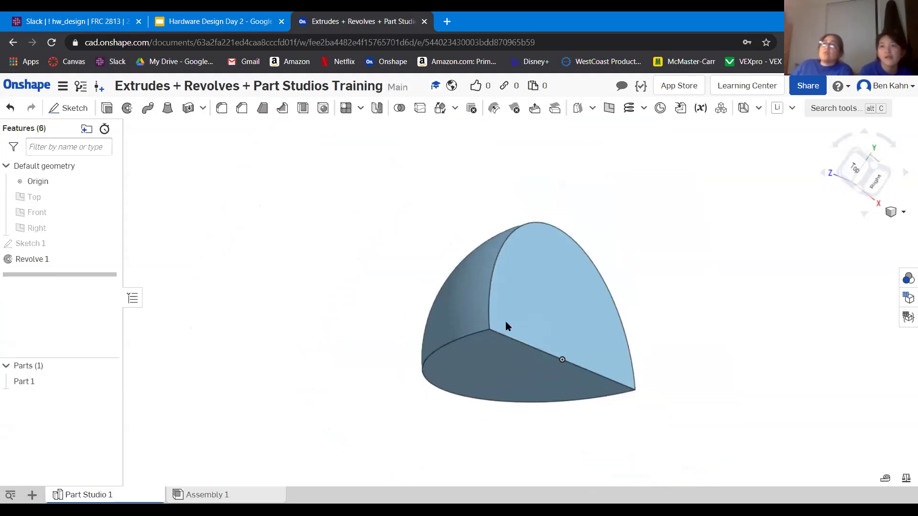
pyautogui.scroll(3, 516, 347)
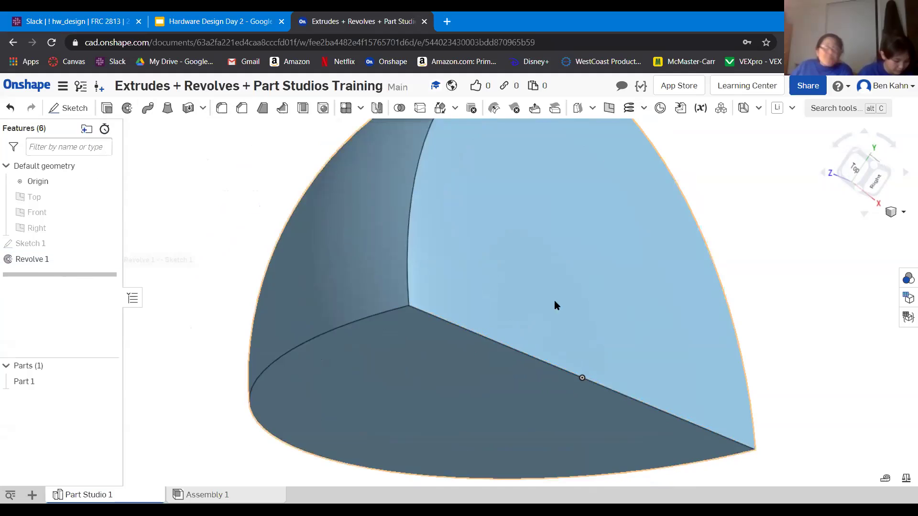
# Start a circular fillet with a 0.2 in radius on the straight edge between the revolved part's two flat faces.
pyautogui.click(221, 109)
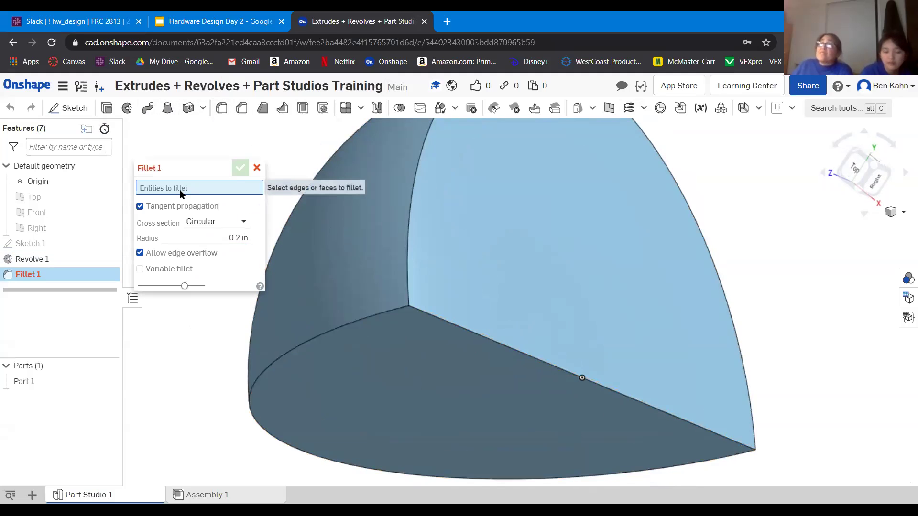
pyautogui.click(512, 349)
pyautogui.scroll(-3, 527, 348)
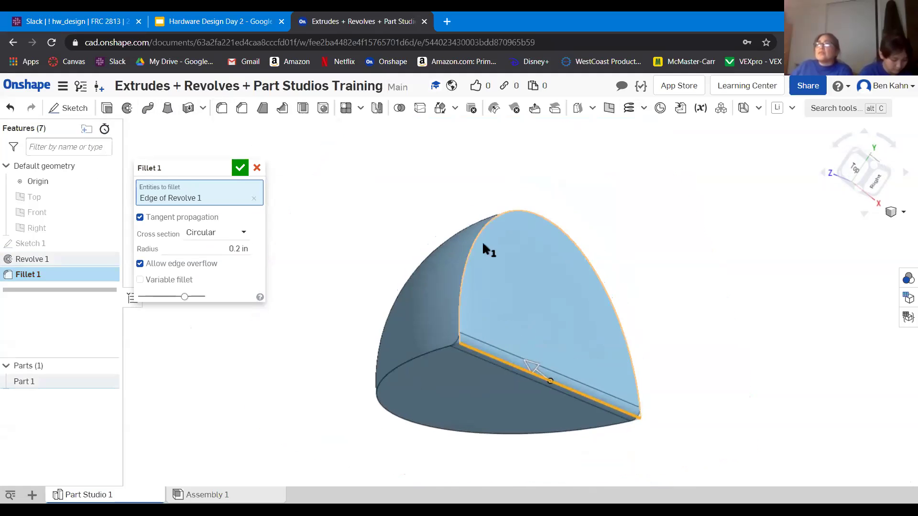
# Try adding the curved outer edges of both flat faces to the fillet, and remove them from the selection again.
pyautogui.click(469, 250)
pyautogui.scroll(2, 433, 340)
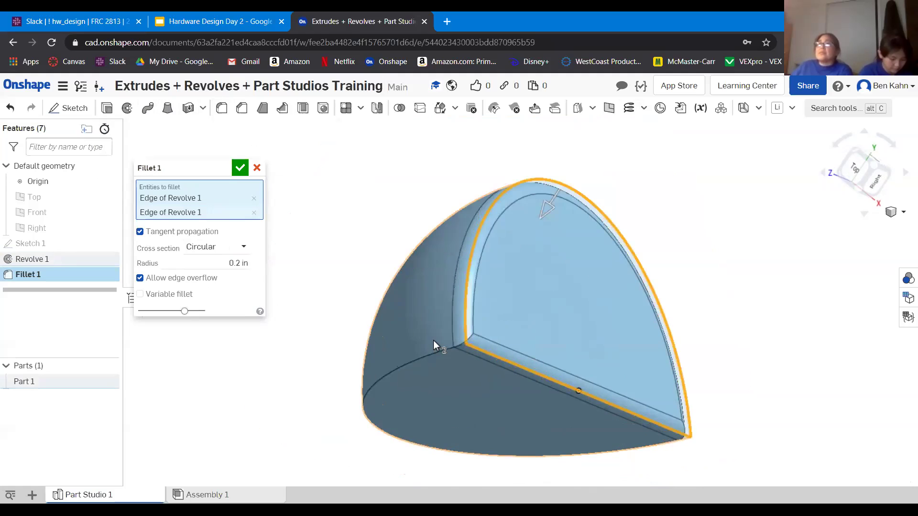
pyautogui.click(436, 352)
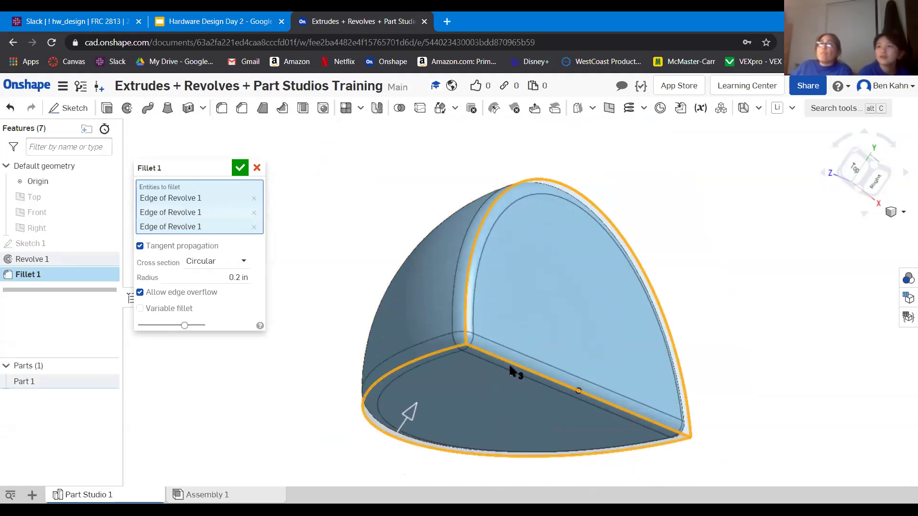
pyautogui.click(446, 349)
pyautogui.click(465, 311)
# Try fillet radii of 0.4 in and 0.6 in on the straight edge, and return the radius to 0.2 in.
pyautogui.scroll(3, 547, 388)
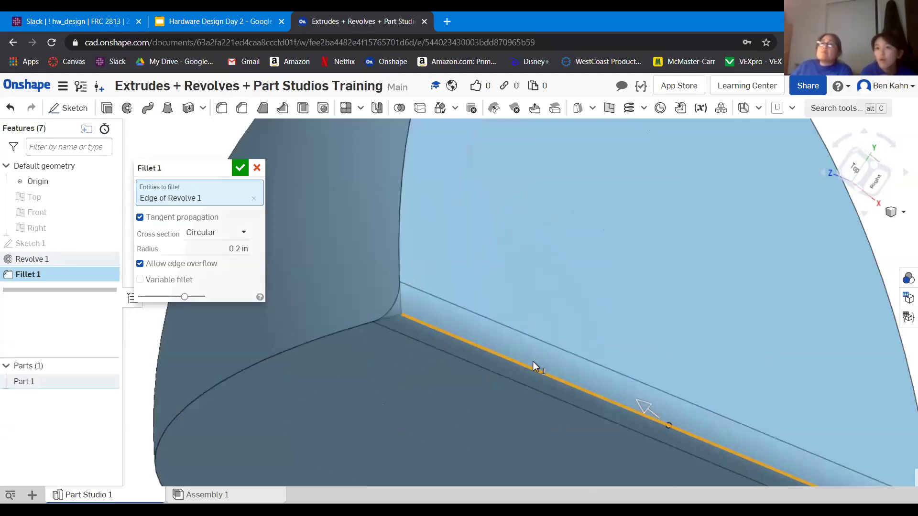
pyautogui.moveTo(569, 368); pyautogui.dragTo(466, 327, button='right')
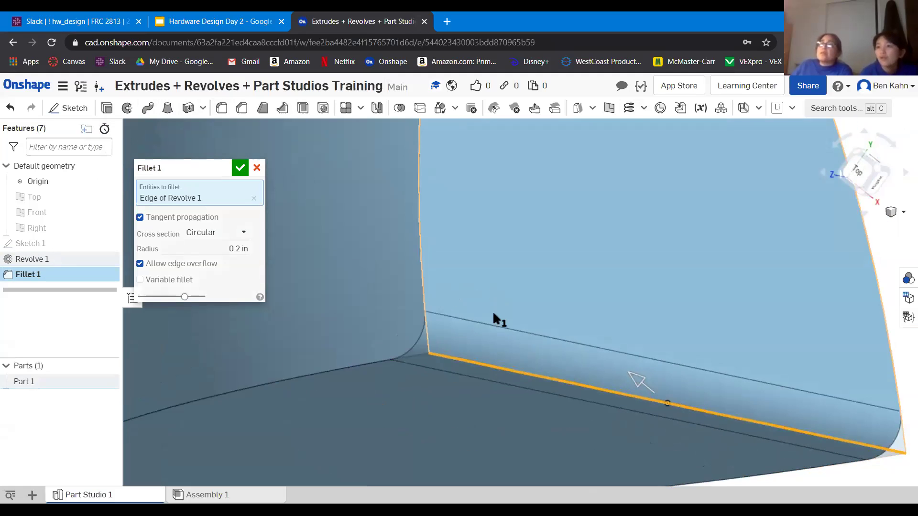
pyautogui.scroll(-5, 579, 354)
pyautogui.scroll(5, 521, 326)
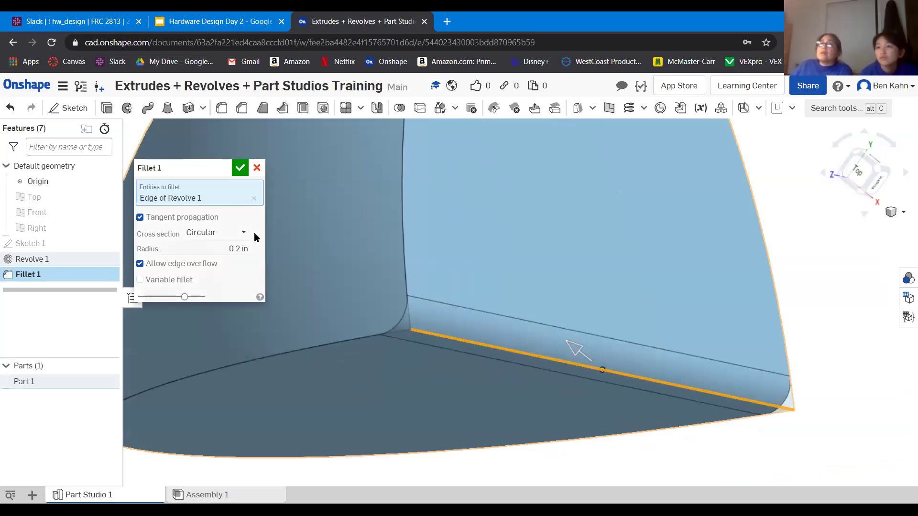
pyautogui.click(231, 246)
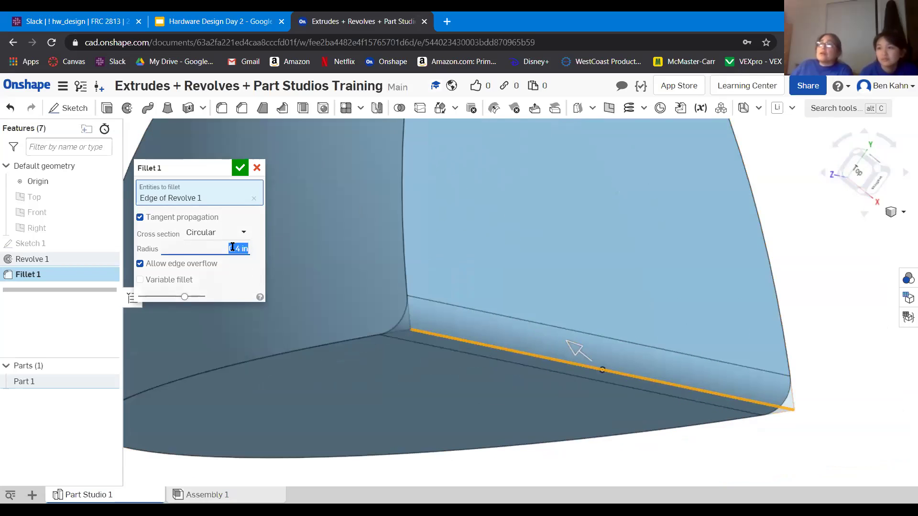
pyautogui.scroll(2, 232, 247)
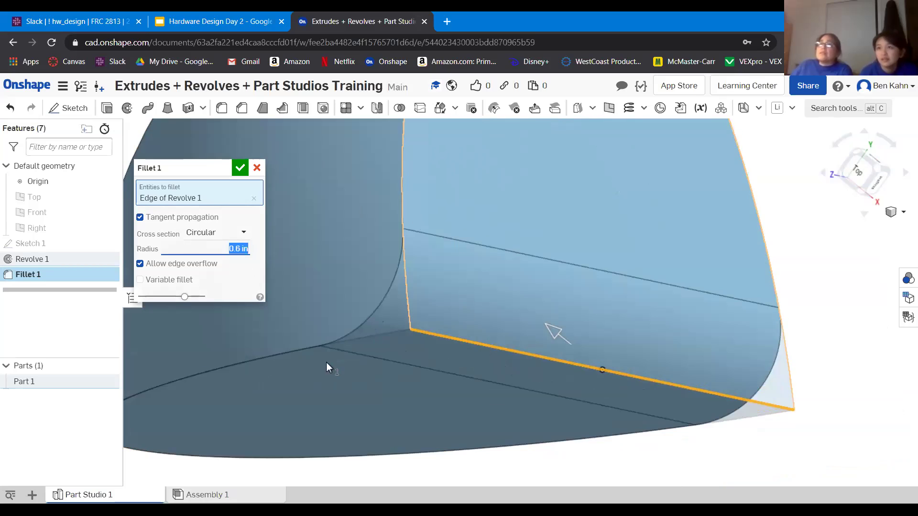
pyautogui.scroll(-4, 233, 248)
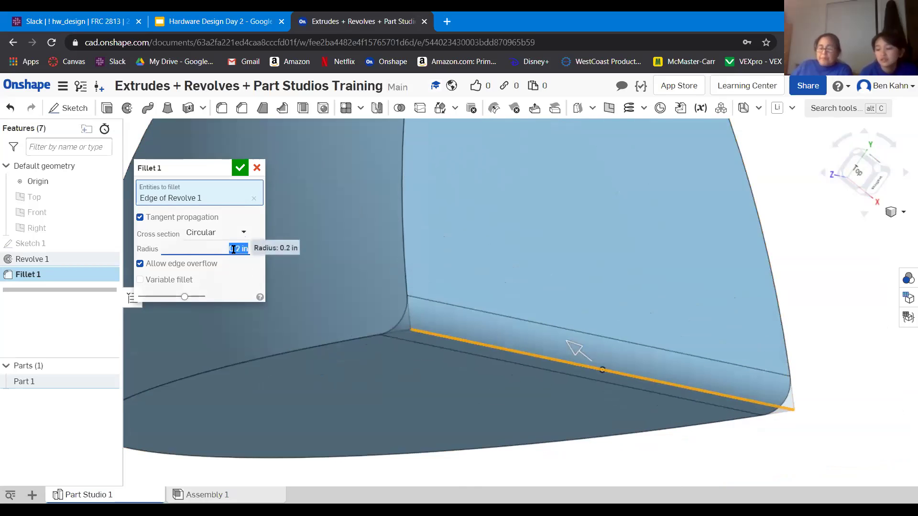
# Set the fillet radius on the straight edge to 0.1 in and apply the fillet.
pyautogui.scroll(-1, 233, 248)
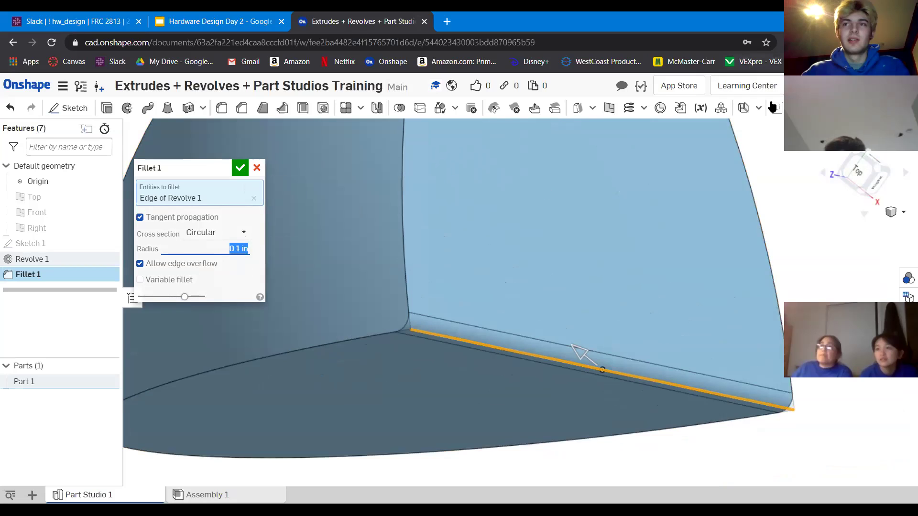
pyautogui.click(240, 168)
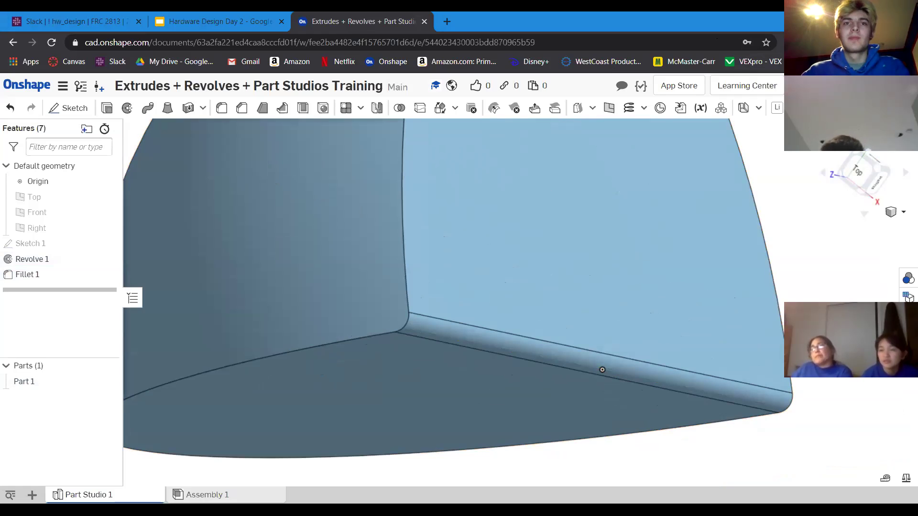
pyautogui.scroll(-5, 549, 297)
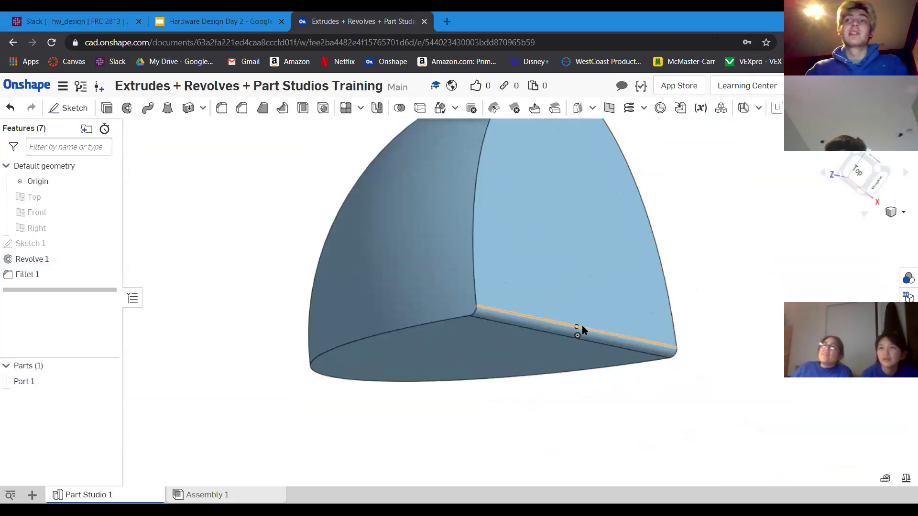
pyautogui.scroll(-3, 595, 248)
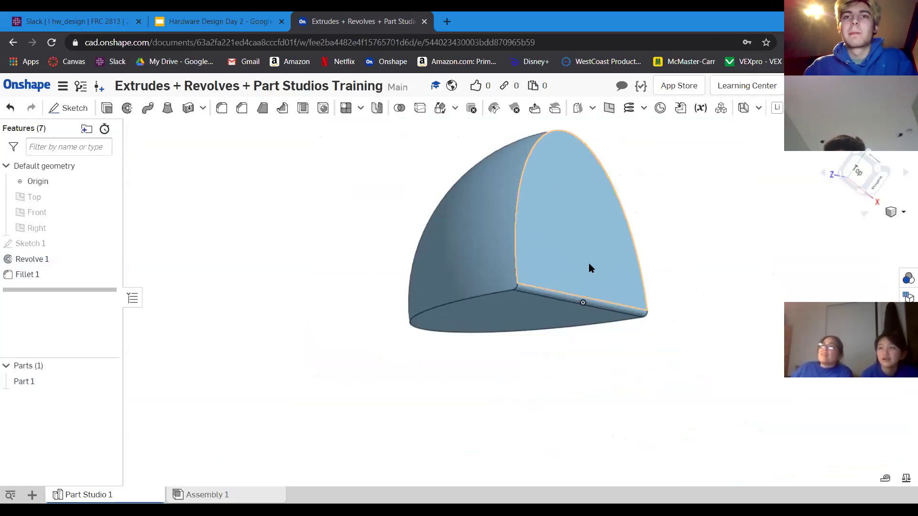
pyautogui.scroll(3, 543, 340)
pyautogui.scroll(-1, 586, 301)
pyautogui.scroll(3, 592, 325)
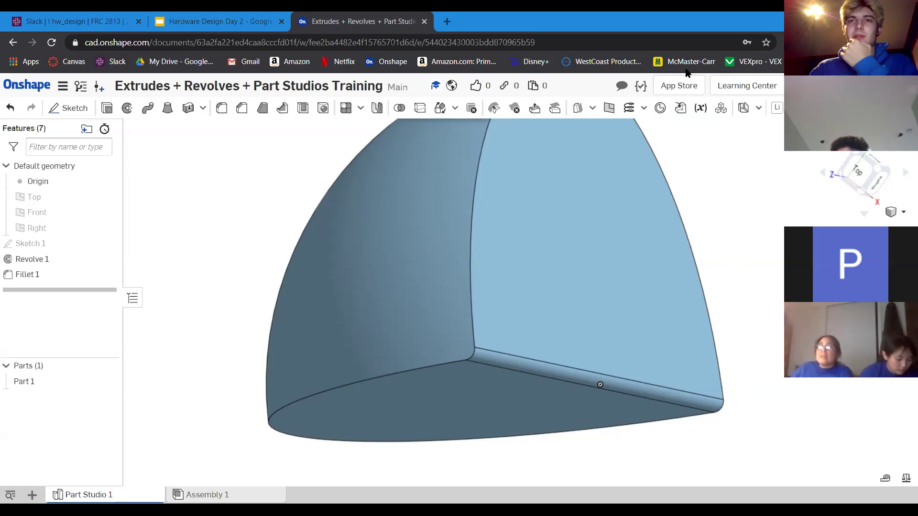
pyautogui.scroll(-5, 687, 315)
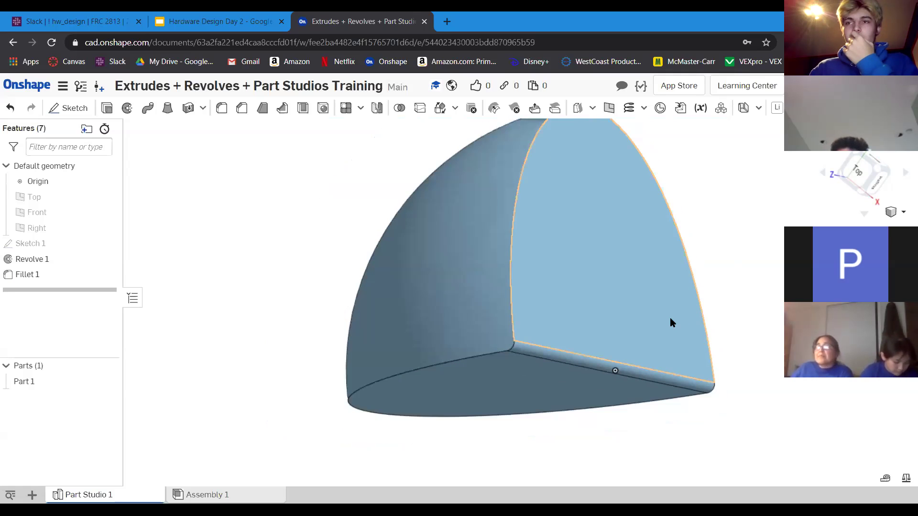
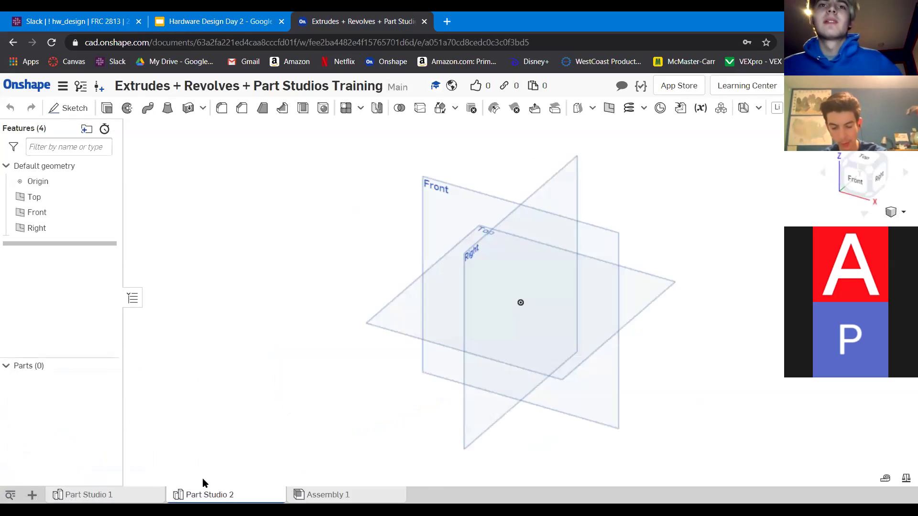
# Rename Part Studio 2 as Part Studio Tutorial.
pyautogui.rightClick(231, 496)
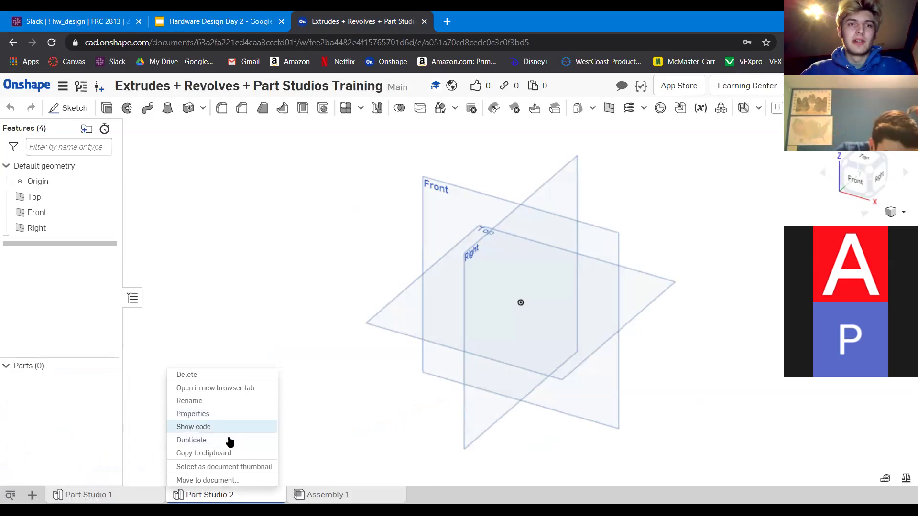
pyautogui.click(240, 402)
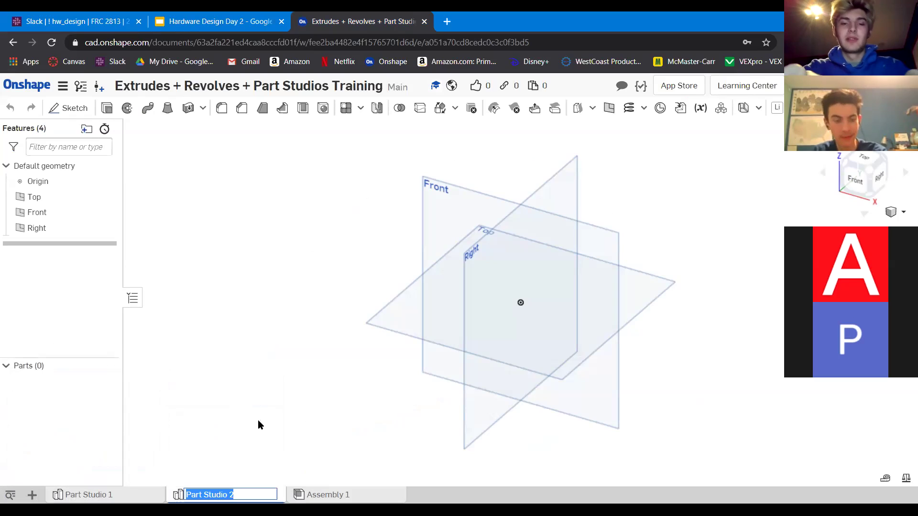
pyautogui.write('Part')
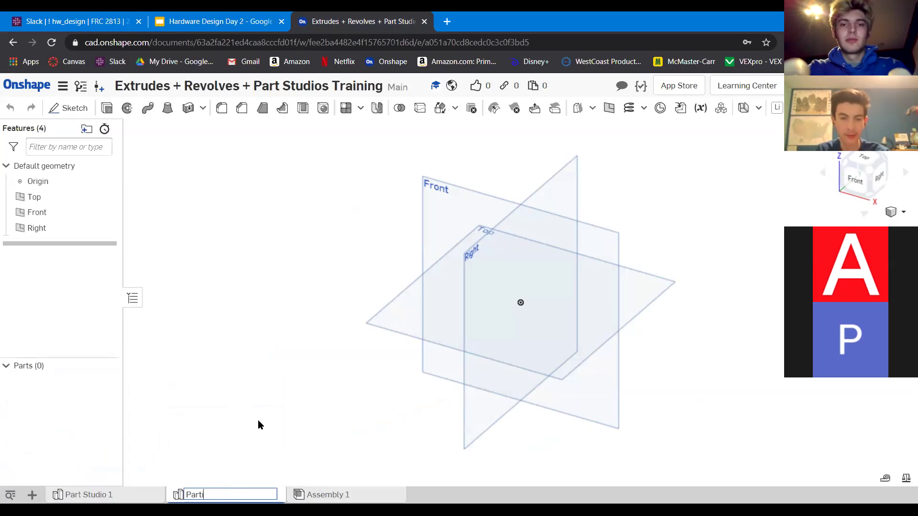
pyautogui.write(' Stu')
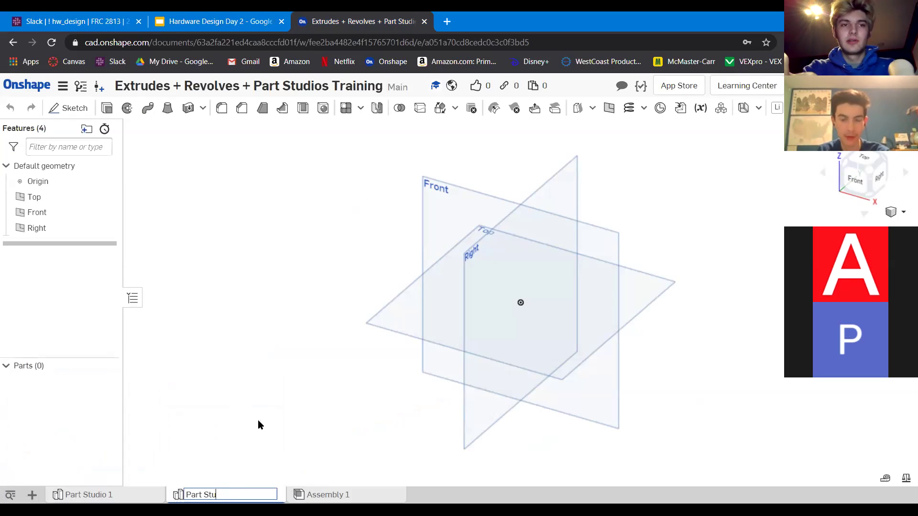
pyautogui.write('dio Tut')
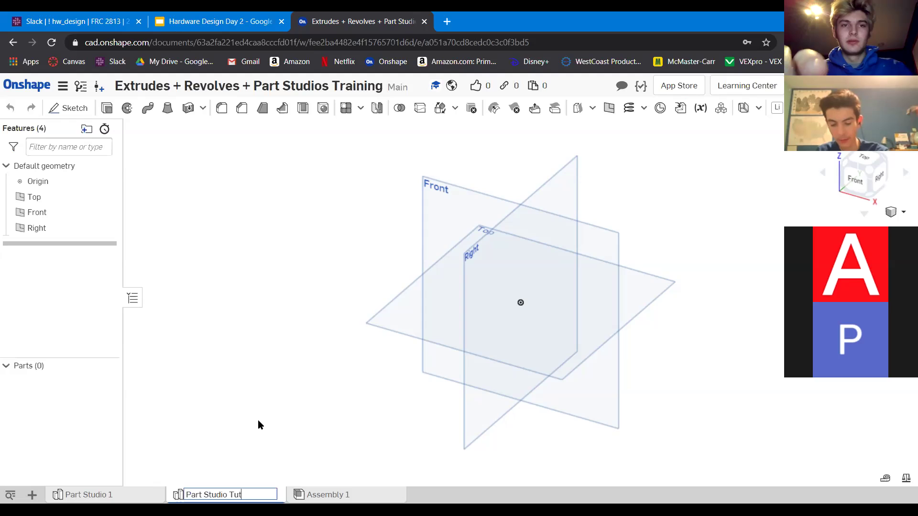
pyautogui.write('orial')
pyautogui.press('Return')
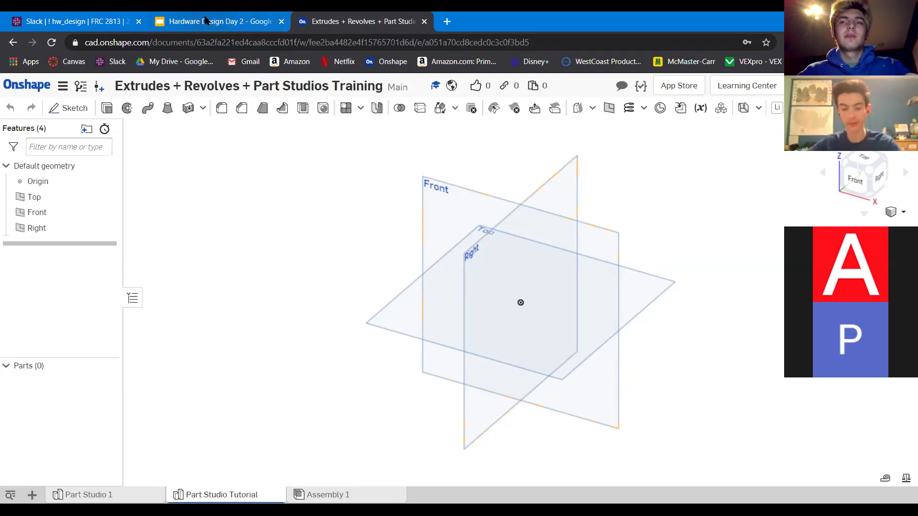
# Start a sketch on the Front plane, view it straight on and hide the default planes.
pyautogui.scroll(-3, 372, 259)
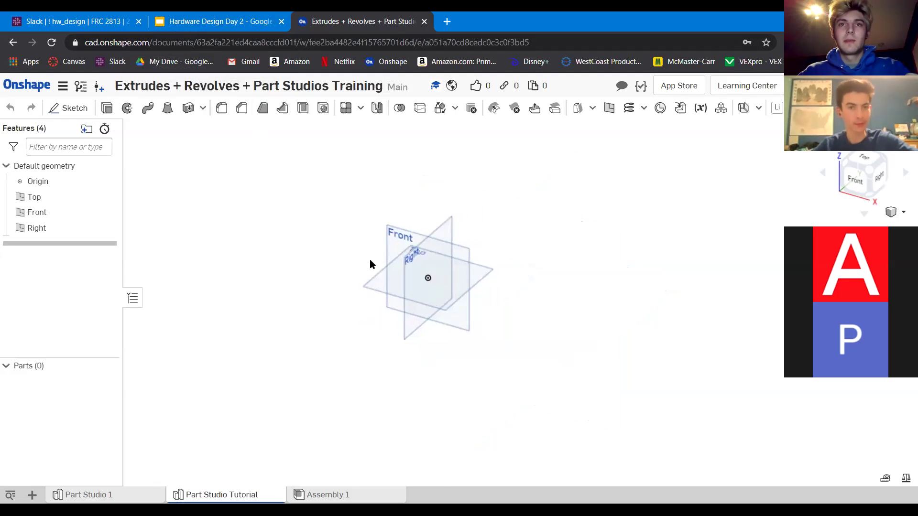
pyautogui.scroll(3, 369, 259)
pyautogui.moveTo(472, 273); pyautogui.dragTo(491, 247, button='right')
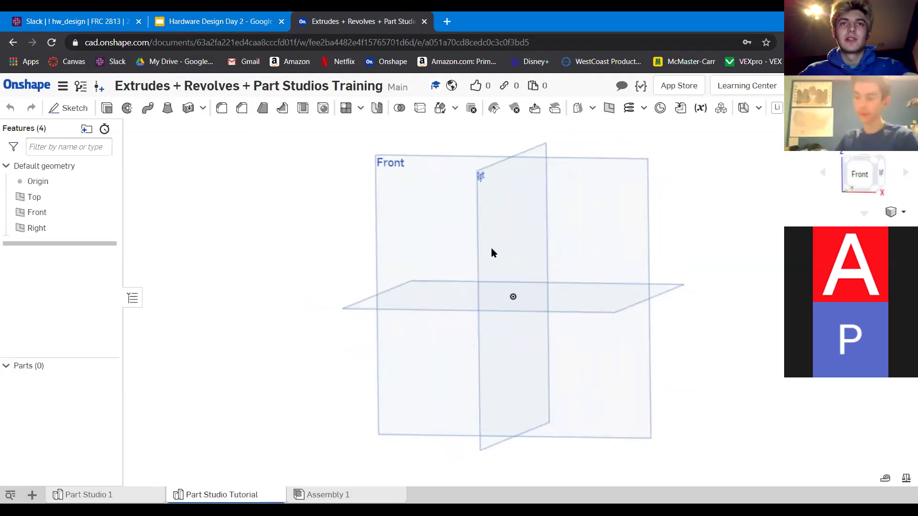
pyautogui.click(409, 177)
pyautogui.press('s')
pyautogui.click(426, 189)
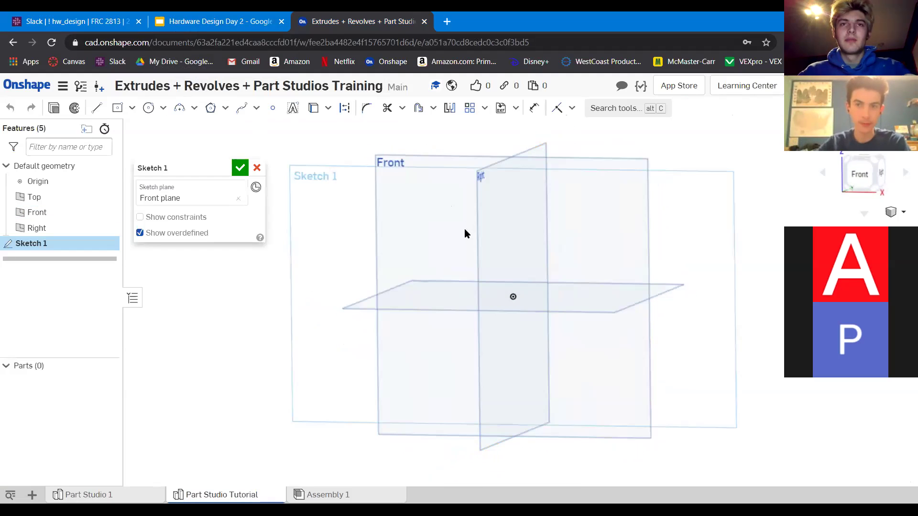
pyautogui.press('n')
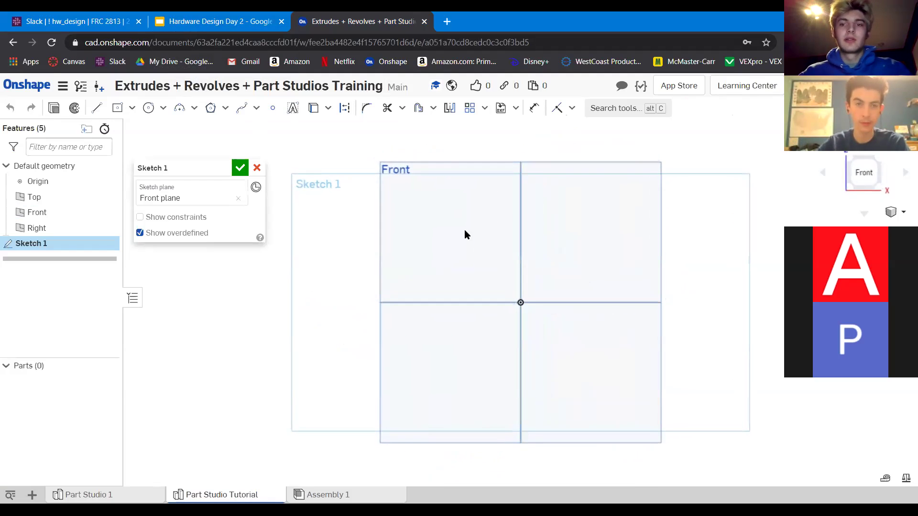
pyautogui.press('p')
# Sketch a center-point rectangle, wider than it is tall, centered on the origin.
pyautogui.press('c')
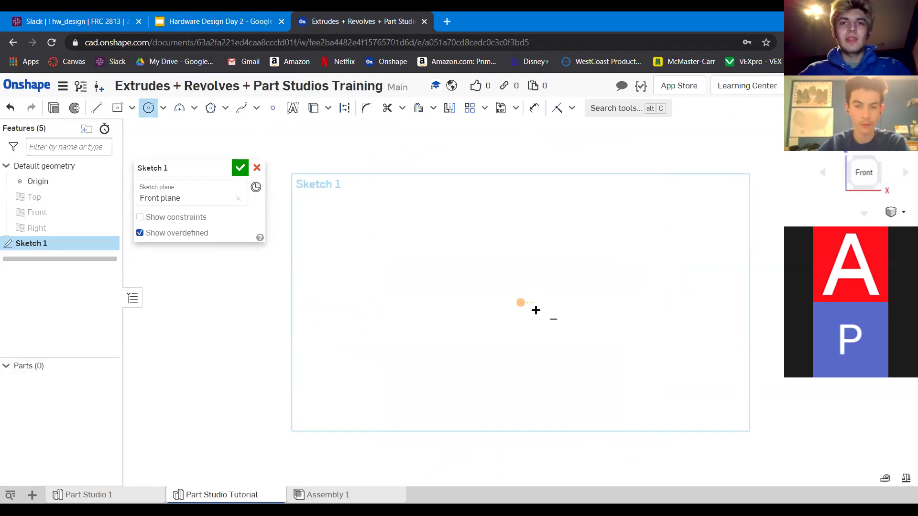
pyautogui.press('g')
pyautogui.click(520, 302)
pyautogui.click(661, 225)
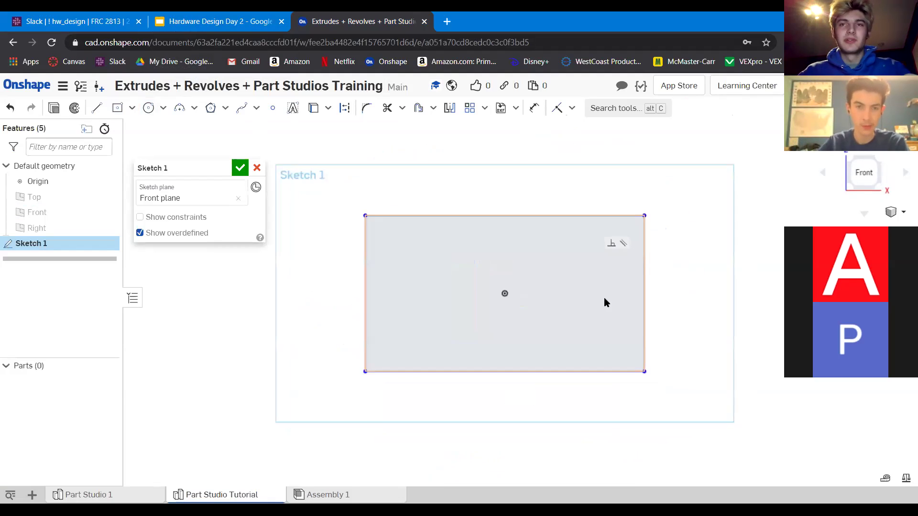
# Dimension the rectangle 4 in high and 8 in wide.
pyautogui.press('d')
pyautogui.click(658, 282)
pyautogui.click(711, 300)
pyautogui.write('4')
pyautogui.press('Return')
pyautogui.click(477, 176)
pyautogui.click(480, 150)
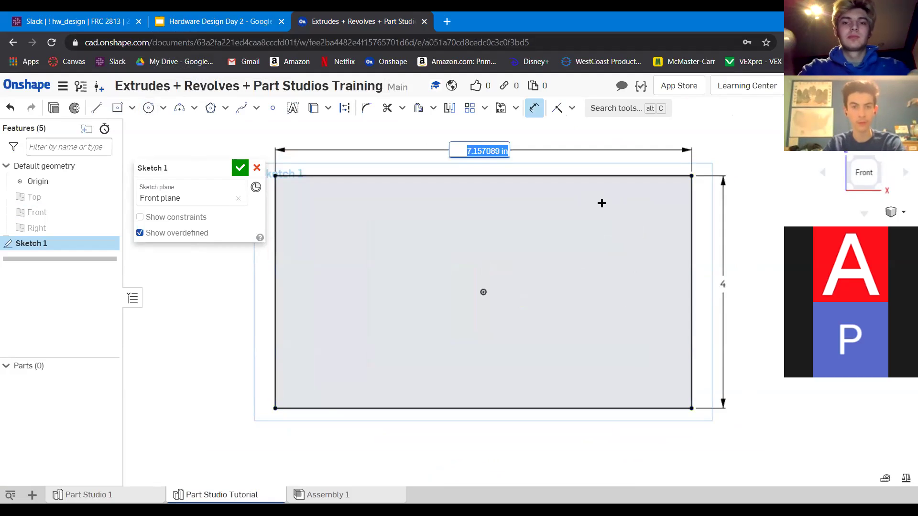
pyautogui.write('8')
pyautogui.press('Return')
pyautogui.press('Escape')
# Draw a vertical construction line through the origin, joining the midpoints of the rectangle's upper and lower edges.
pyautogui.scroll(-5, 495, 276)
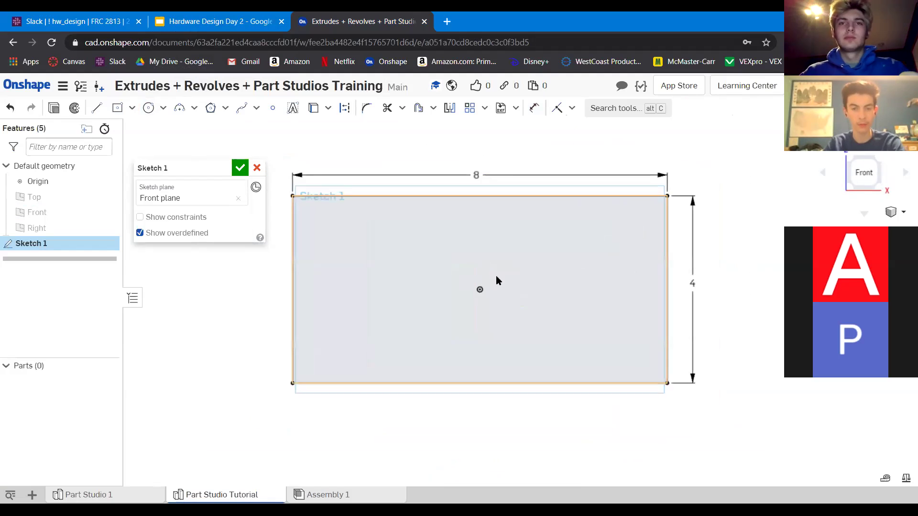
pyautogui.scroll(3, 522, 296)
pyautogui.scroll(-1, 500, 320)
pyautogui.press('l')
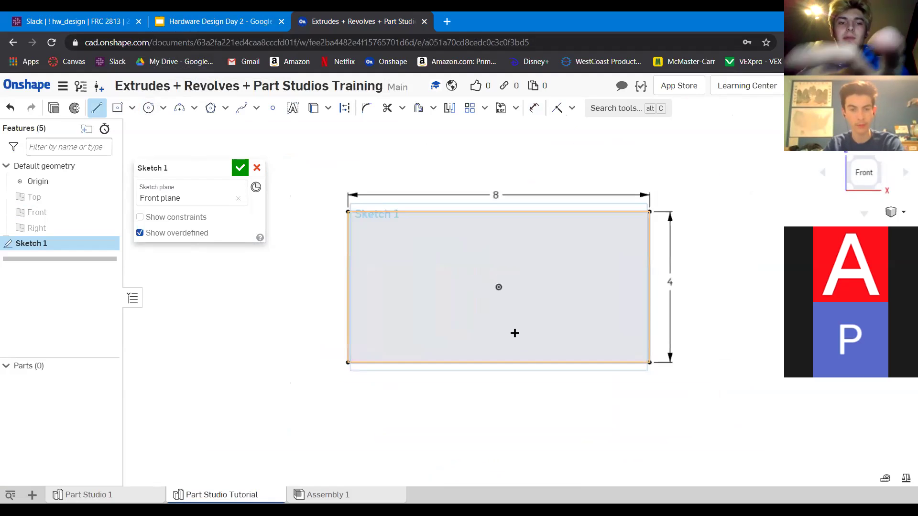
pyautogui.press('q')
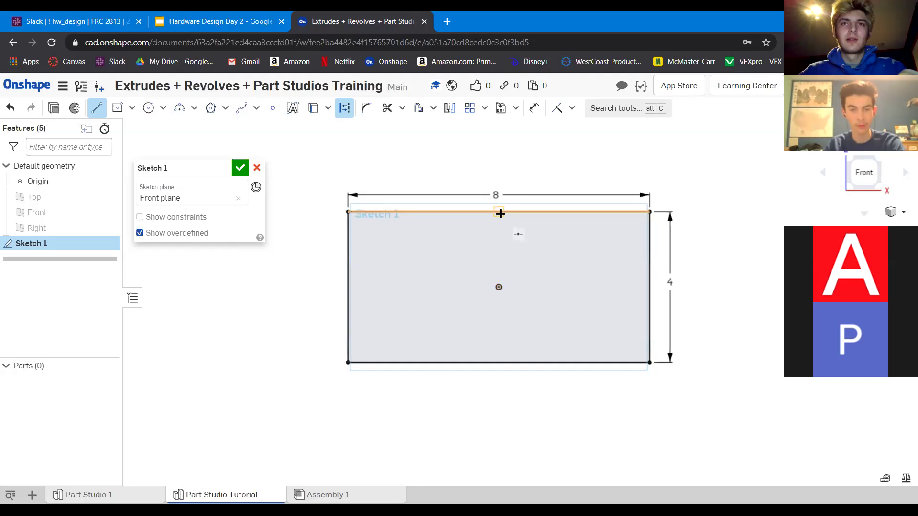
pyautogui.moveTo(498, 211); pyautogui.dragTo(498, 362)
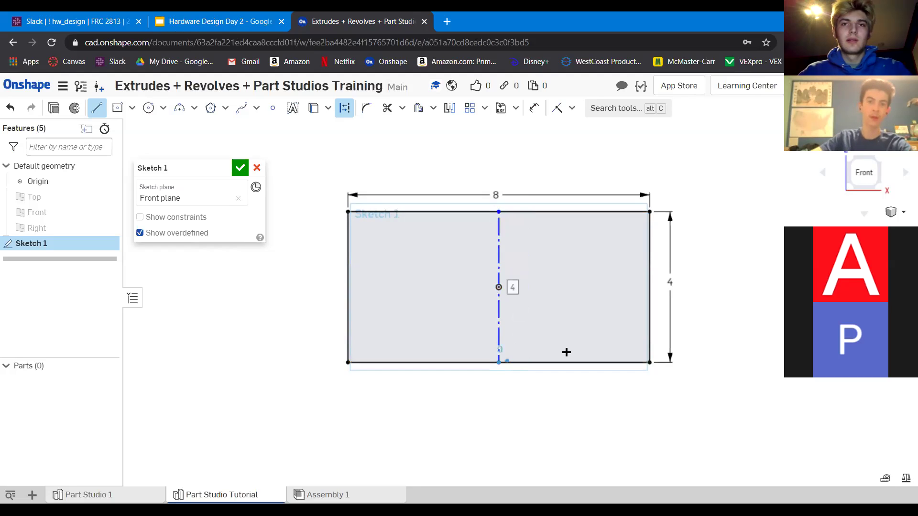
pyautogui.press('Escape')
# Draw a horizontal construction line through the origin, joining the midpoints of the rectangle's two vertical edges.
pyautogui.press('l')
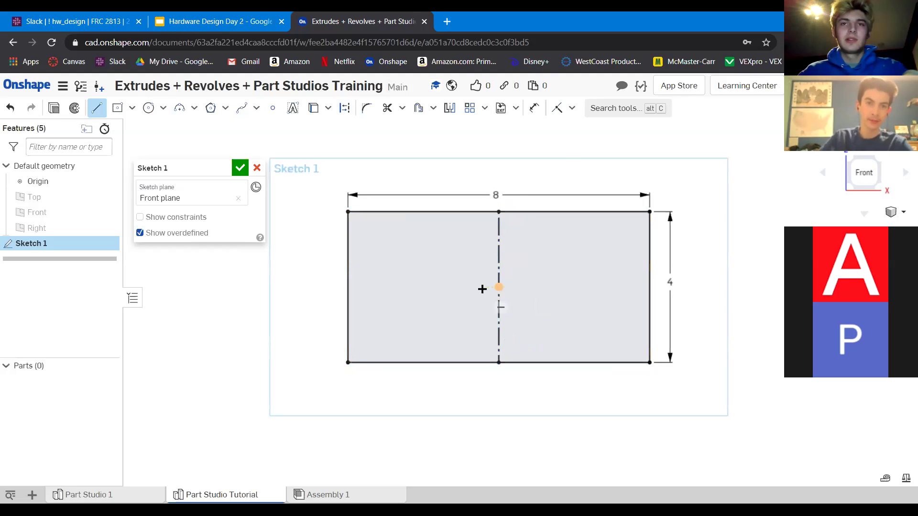
pyautogui.moveTo(347, 286); pyautogui.dragTo(648, 287)
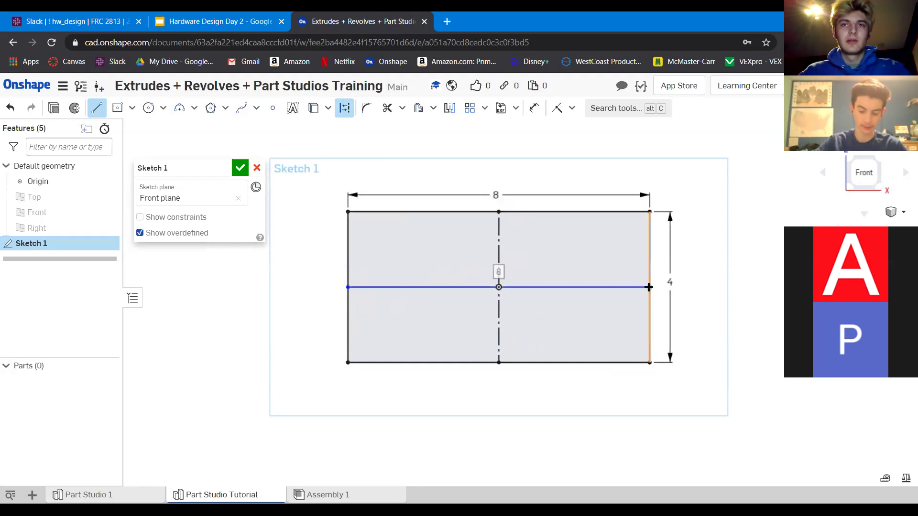
pyautogui.press('Escape')
pyautogui.scroll(2, 428, 351)
pyautogui.scroll(-2, 430, 353)
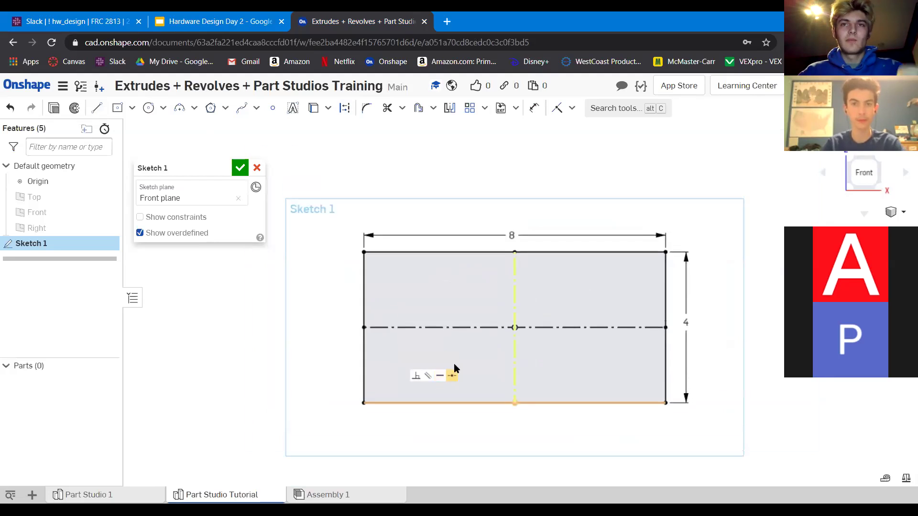
# Sketch two circles side by side in the rectangle's upper-left quarter, the outer one about 0.39 in in diameter and the inner one larger.
pyautogui.scroll(2, 502, 365)
pyautogui.press('c')
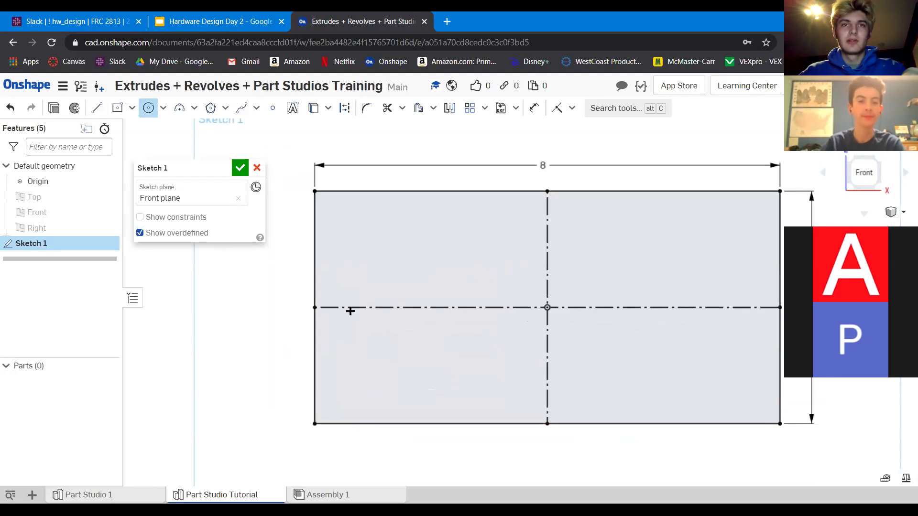
pyautogui.click(356, 245)
pyautogui.click(368, 240)
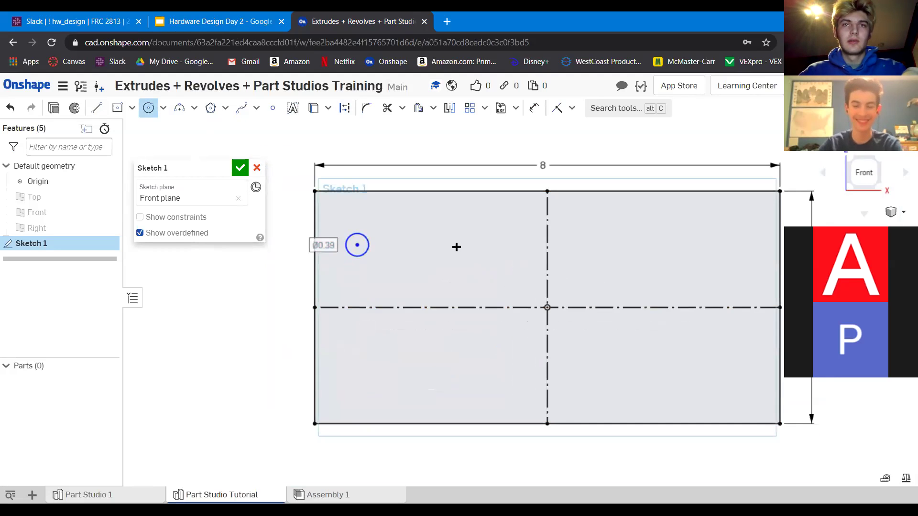
pyautogui.click(480, 245)
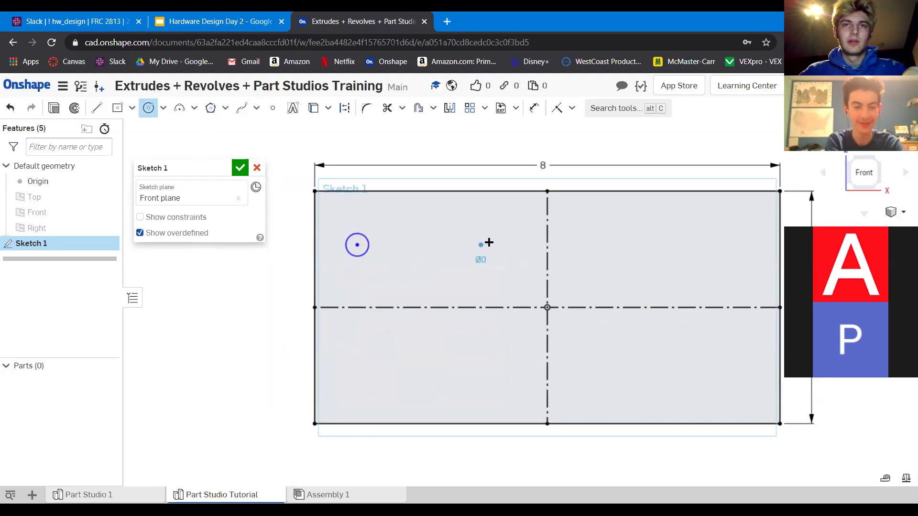
pyautogui.click(497, 251)
pyautogui.press('Escape')
# Apply an equal constraint to the two circles.
pyautogui.scroll(3, 482, 262)
pyautogui.click(457, 258)
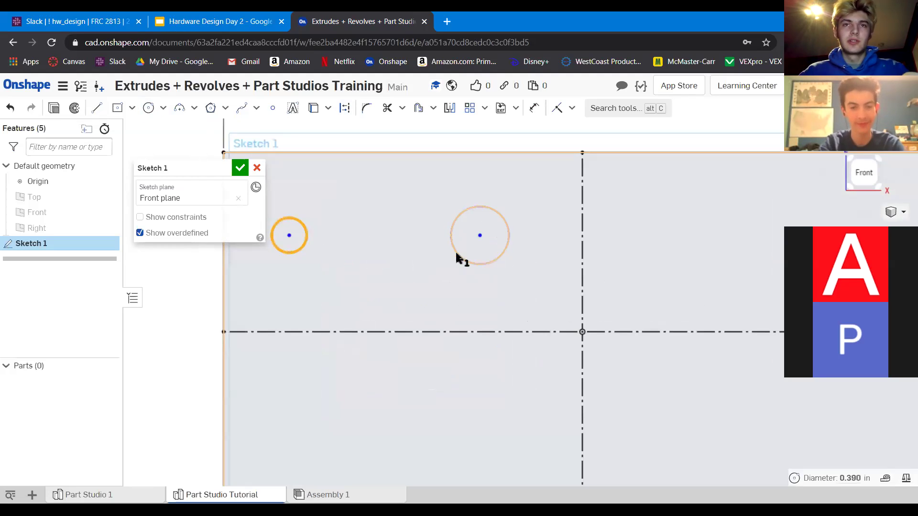
pyautogui.scroll(-2, 497, 292)
pyautogui.press('e')
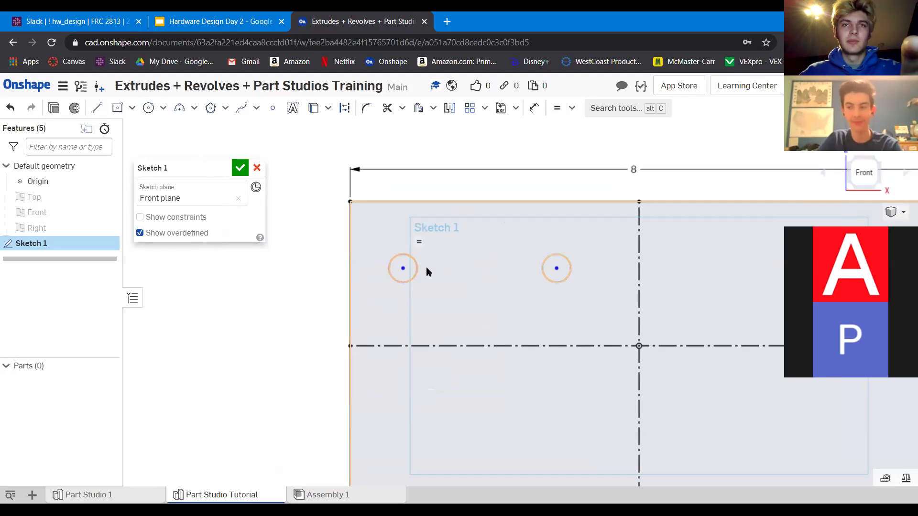
# Dimension the horizontal distance between the two circle centers as 2 in.
pyautogui.click(556, 268)
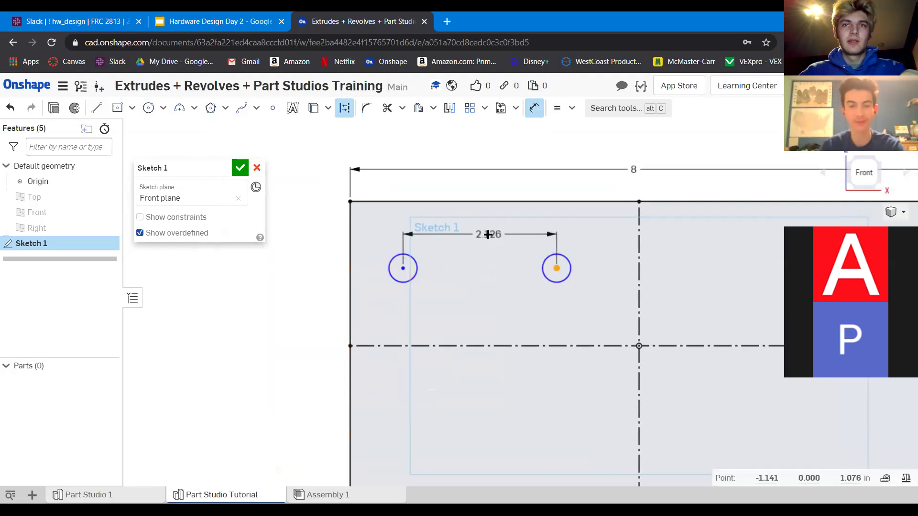
pyautogui.click(562, 261)
pyautogui.write('2')
pyautogui.press('Return')
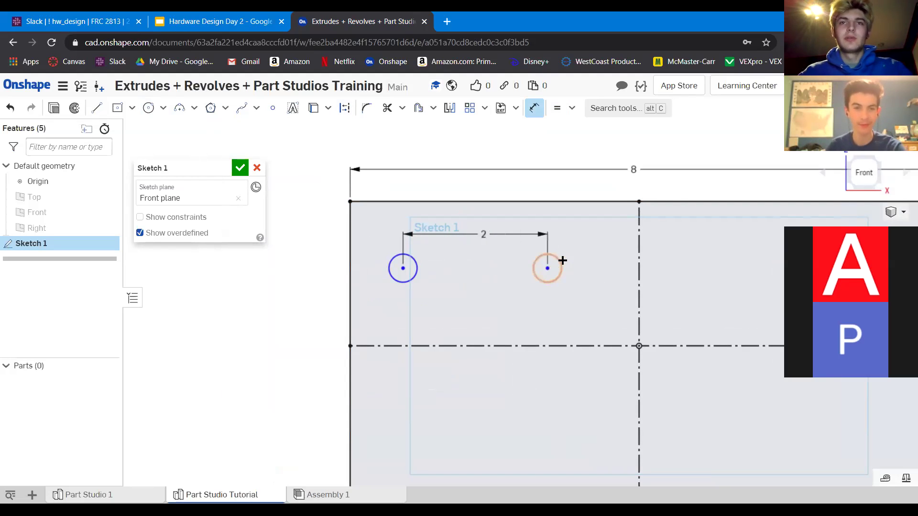
pyautogui.press('Escape')
pyautogui.press('u')
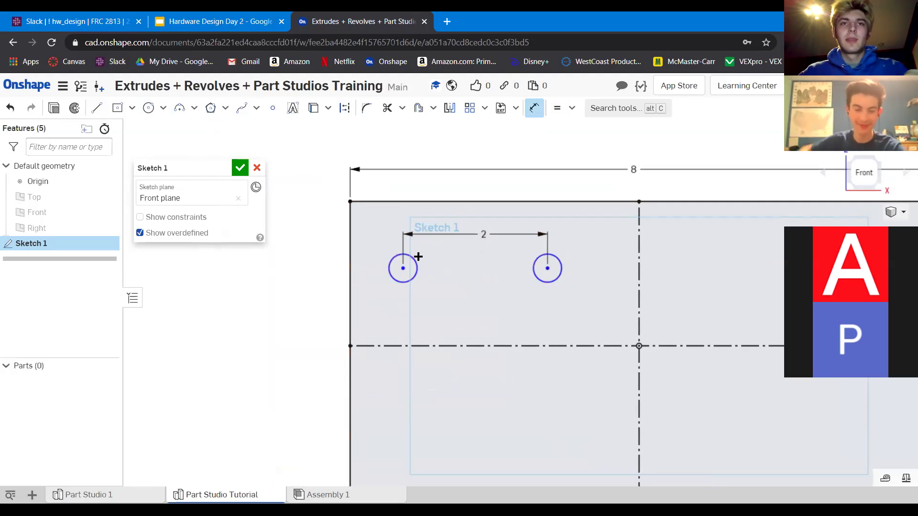
# Dimension the vertical distance from the outer circle's center to the rectangle's top edge as 1 in.
pyautogui.click(403, 268)
pyautogui.click(400, 201)
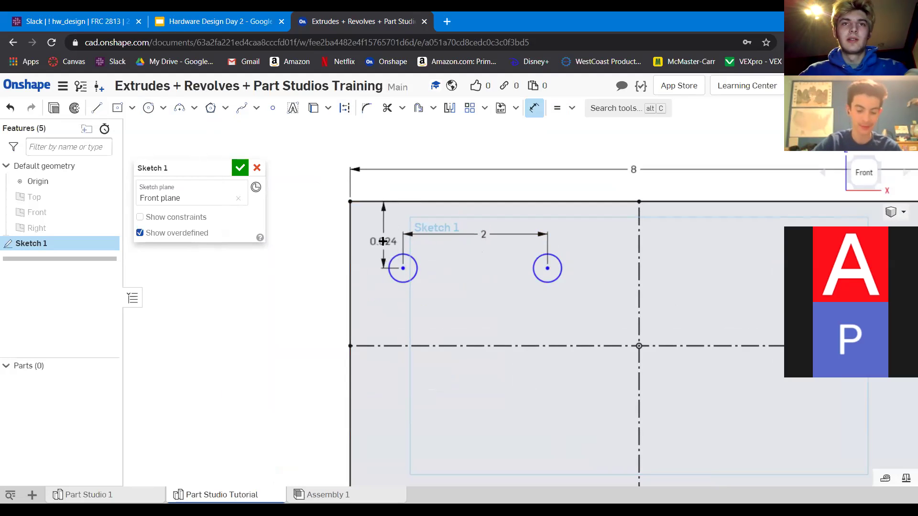
pyautogui.click(384, 241)
pyautogui.write('1')
pyautogui.press('Return')
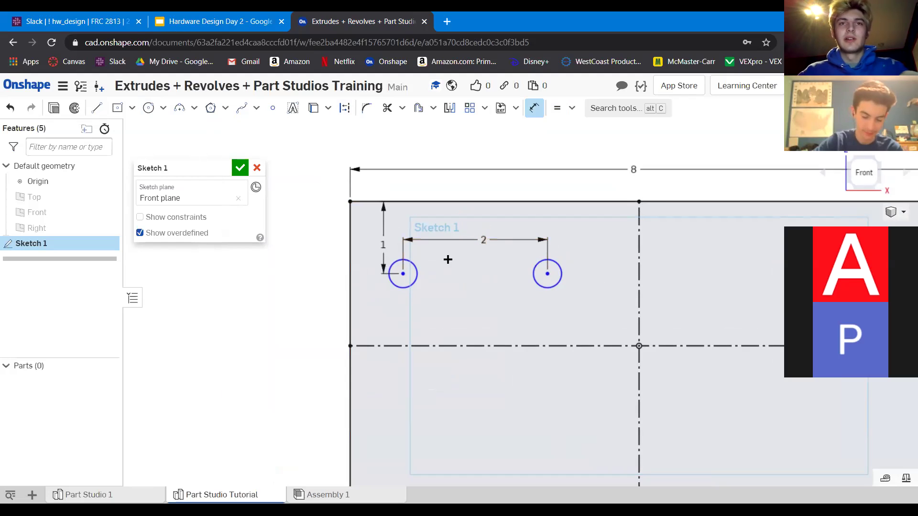
# Dimension the horizontal distance from the outer circle's center to the rectangle's left edge as 0.75 in.
pyautogui.click(352, 289)
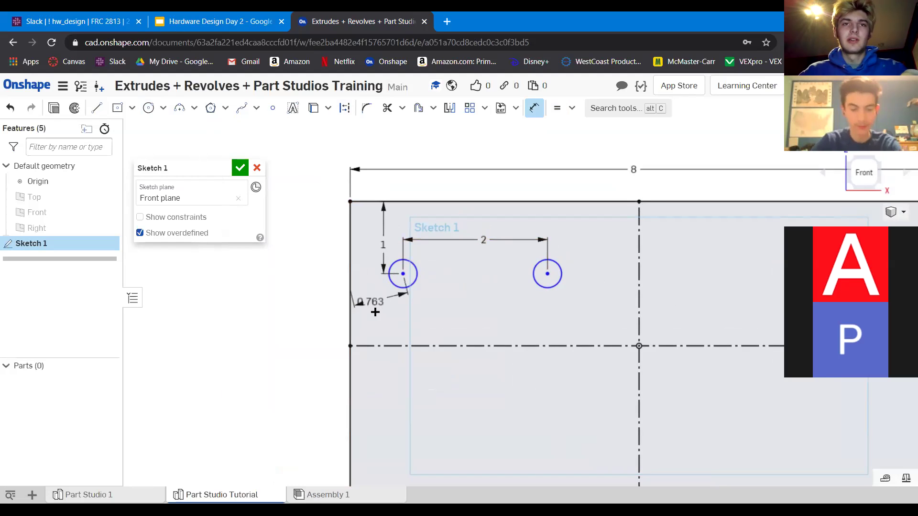
pyautogui.click(436, 330)
pyautogui.write('0.75')
pyautogui.press('Return')
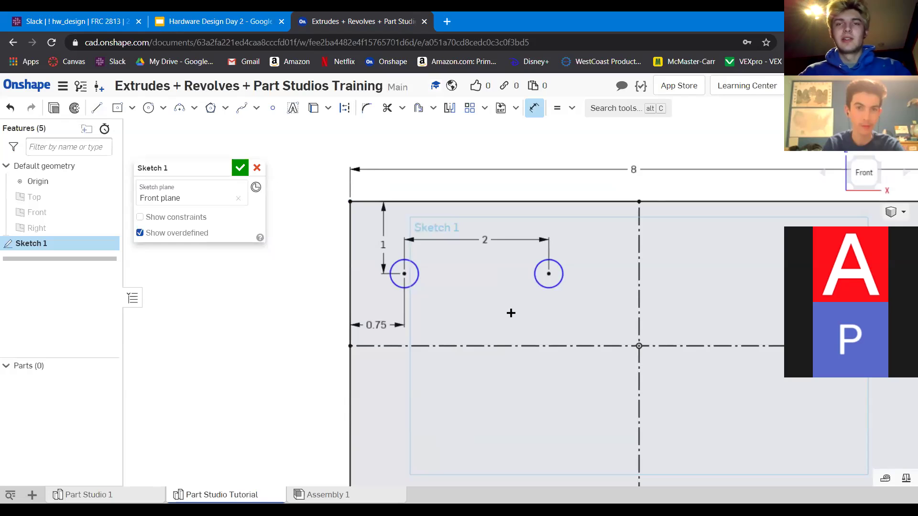
# Dimension the diameter of the inner of the two equal circles as 0.25 in.
pyautogui.press('Escape')
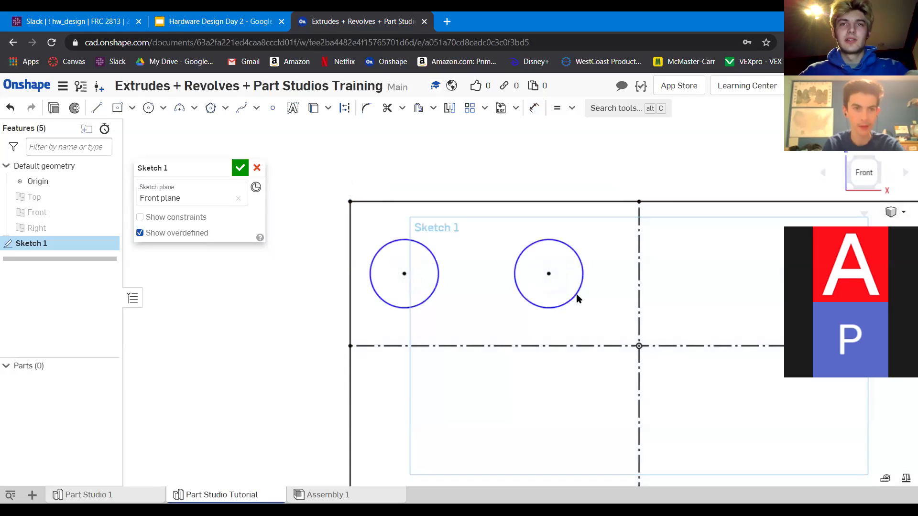
pyautogui.press('d')
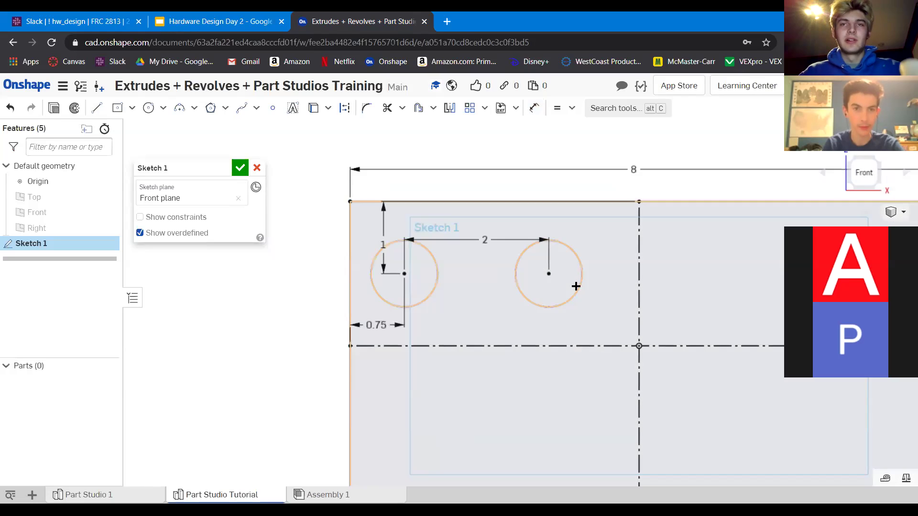
pyautogui.click(579, 297)
pyautogui.click(613, 316)
pyautogui.write('0.25')
pyautogui.press('Return')
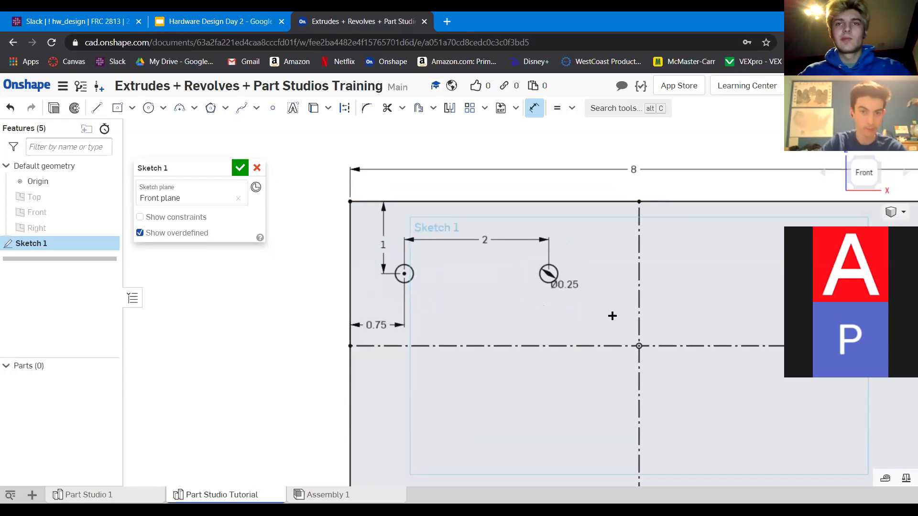
pyautogui.press('Escape')
# Move the circle's diameter dimension label to the upper right of the inner circle.
pyautogui.scroll(-3, 555, 291)
pyautogui.moveTo(555, 289); pyautogui.dragTo(583, 259)
pyautogui.scroll(-3, 570, 305)
pyautogui.scroll(4, 568, 325)
pyautogui.scroll(-1, 621, 346)
pyautogui.moveTo(623, 347)
pyautogui.mouseDown(button='middle')
pyautogui.moveTo(525, 332)
pyautogui.moveTo(531, 342)
pyautogui.mouseUp(button='middle')
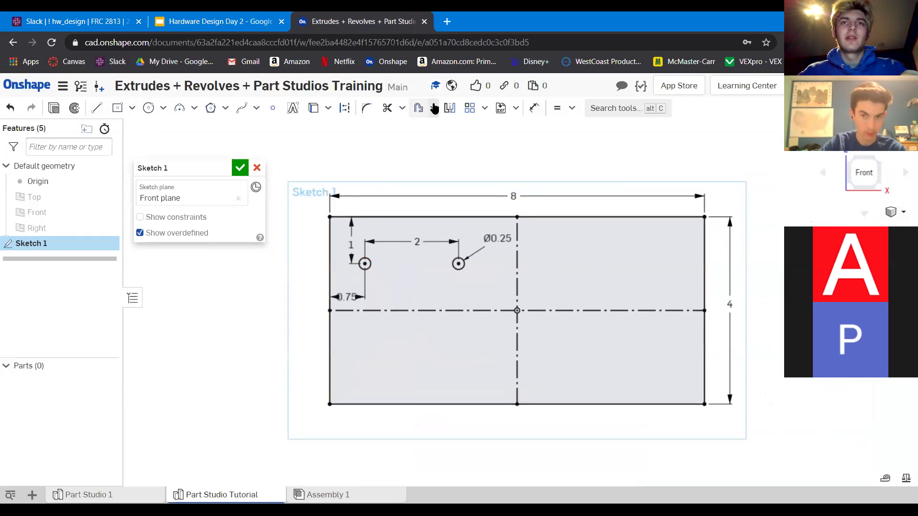
# Mirror the two circles across the vertical construction line.
pyautogui.click(449, 108)
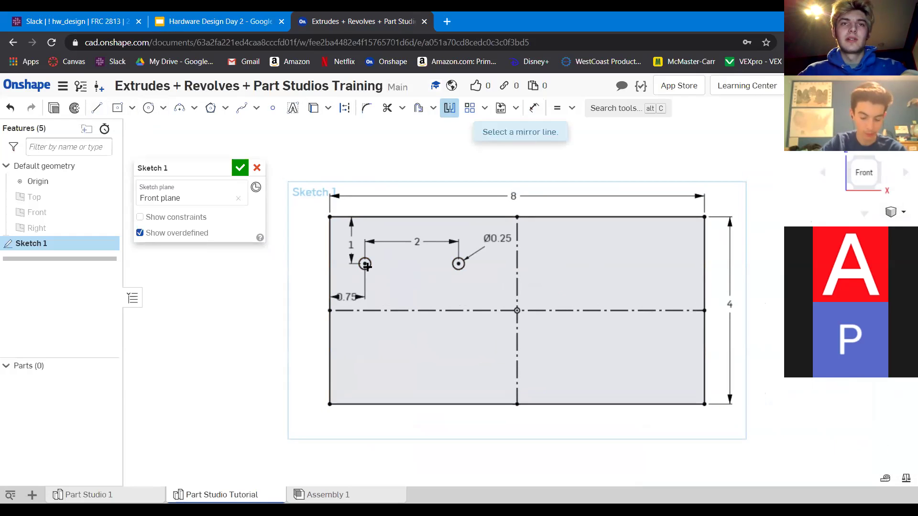
pyautogui.scroll(2, 366, 266)
pyautogui.click(598, 261)
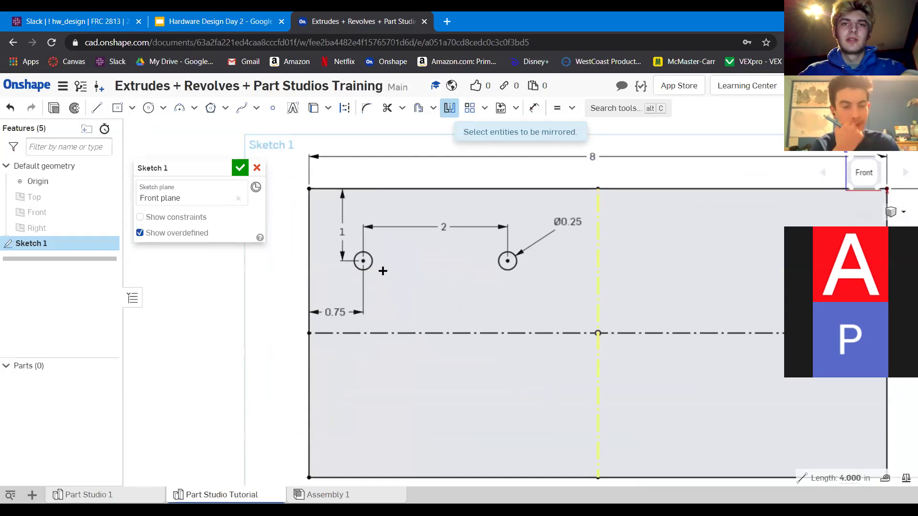
pyautogui.click(510, 264)
pyautogui.press('f')
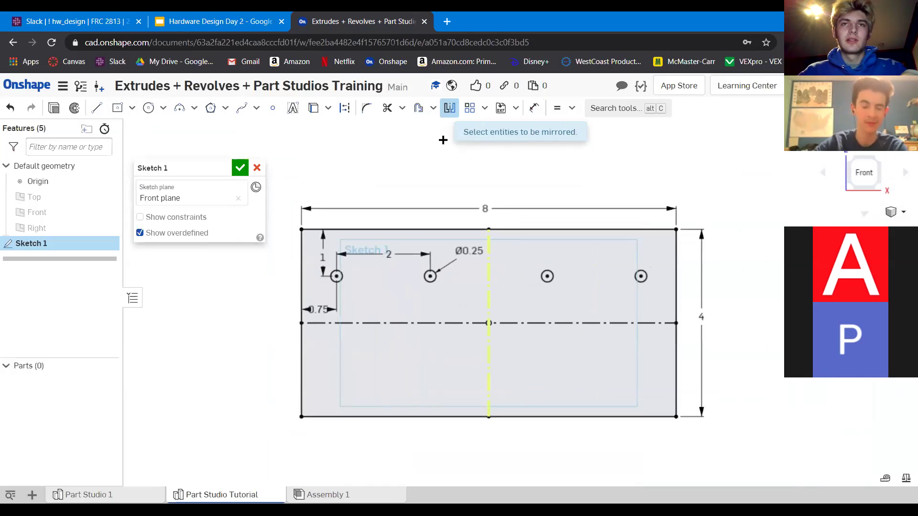
# Mirror the four upper circles across the horizontal construction line into the rectangle's lower half.
pyautogui.click(449, 107)
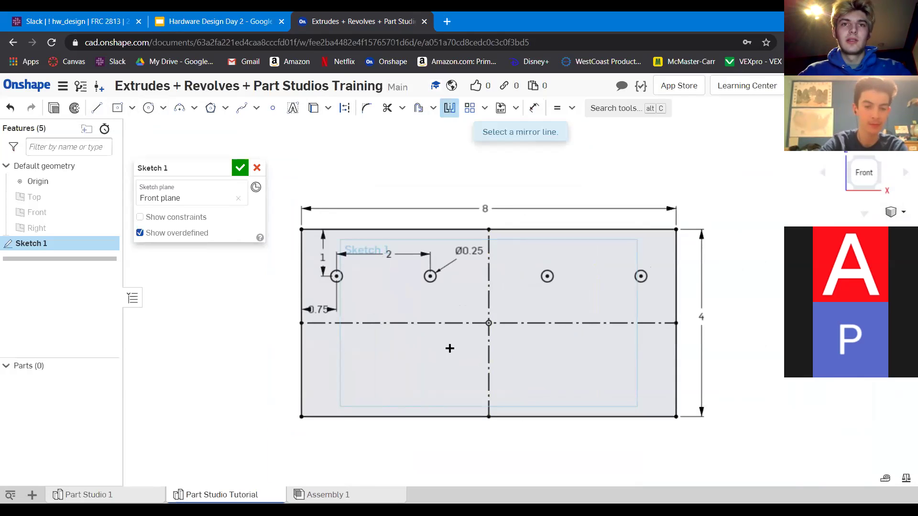
pyautogui.click(460, 323)
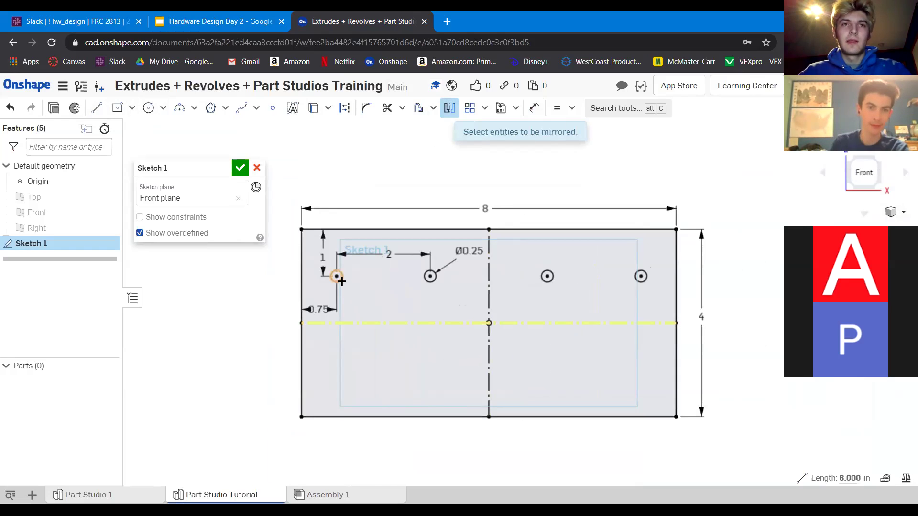
pyautogui.click(340, 280)
pyautogui.click(430, 275)
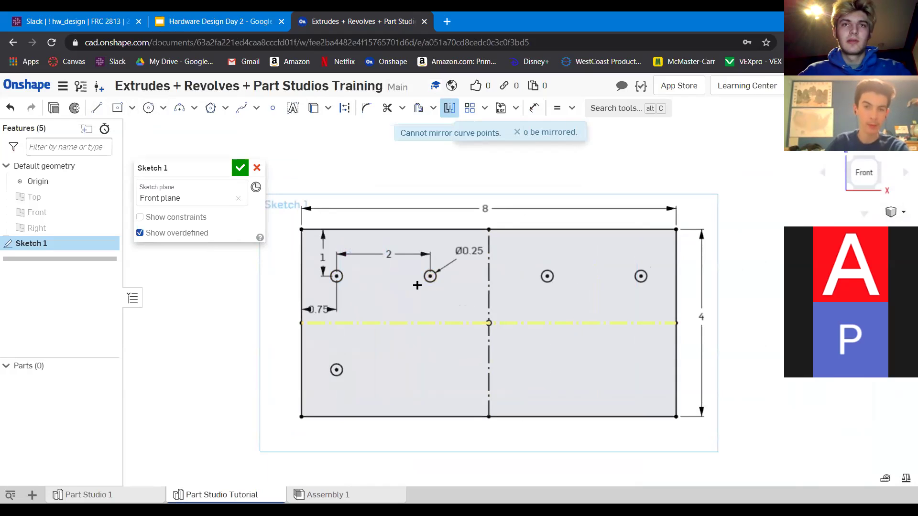
pyautogui.click(429, 282)
pyautogui.click(542, 281)
pyautogui.click(639, 278)
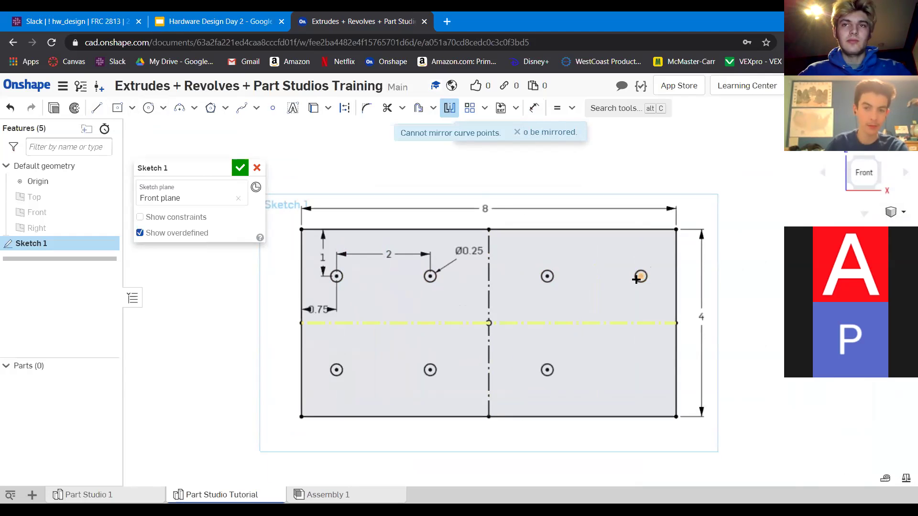
pyautogui.click(636, 281)
pyautogui.press('Escape')
# Finish the sketch and extrude it as a new solid, symmetric about the sketch plane with a depth of 2 in.
pyautogui.scroll(-3, 467, 288)
pyautogui.scroll(2, 473, 328)
pyautogui.scroll(-2, 408, 384)
pyautogui.scroll(3, 426, 365)
pyautogui.scroll(-2, 444, 410)
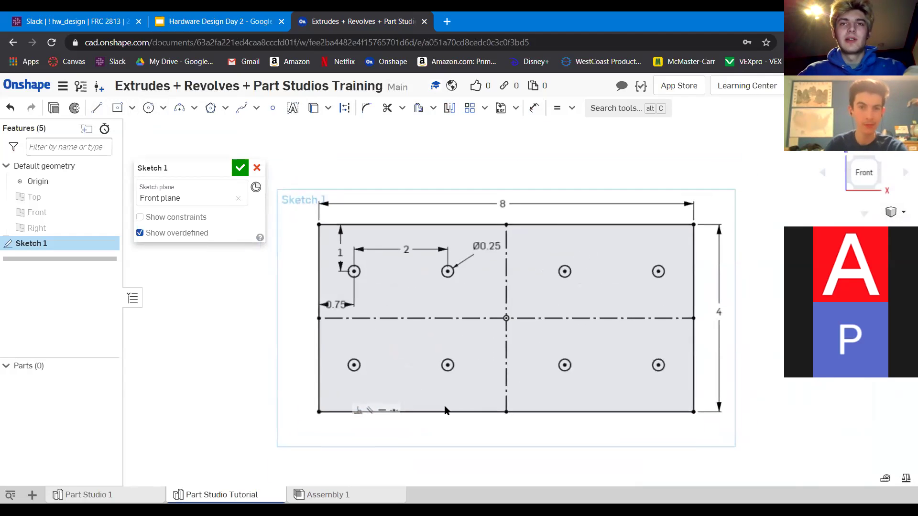
pyautogui.press('Return')
pyautogui.hotkey('shift', 'e')
pyautogui.scroll(-3, 545, 335)
pyautogui.moveTo(542, 346); pyautogui.dragTo(560, 301, button='right')
pyautogui.click(216, 266)
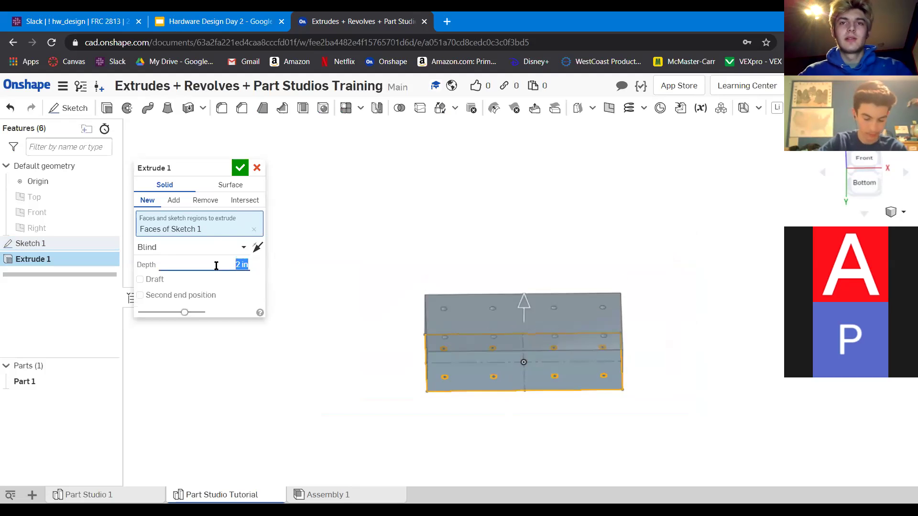
pyautogui.click(222, 253)
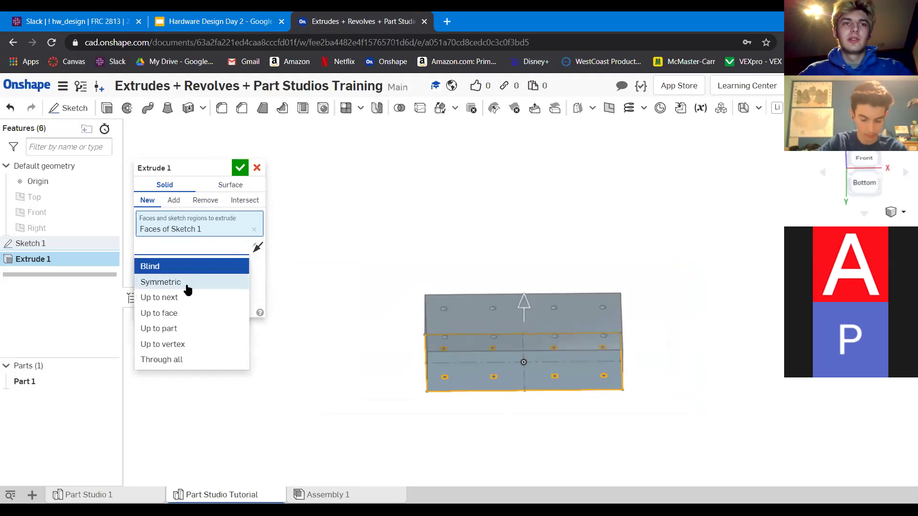
pyautogui.click(194, 281)
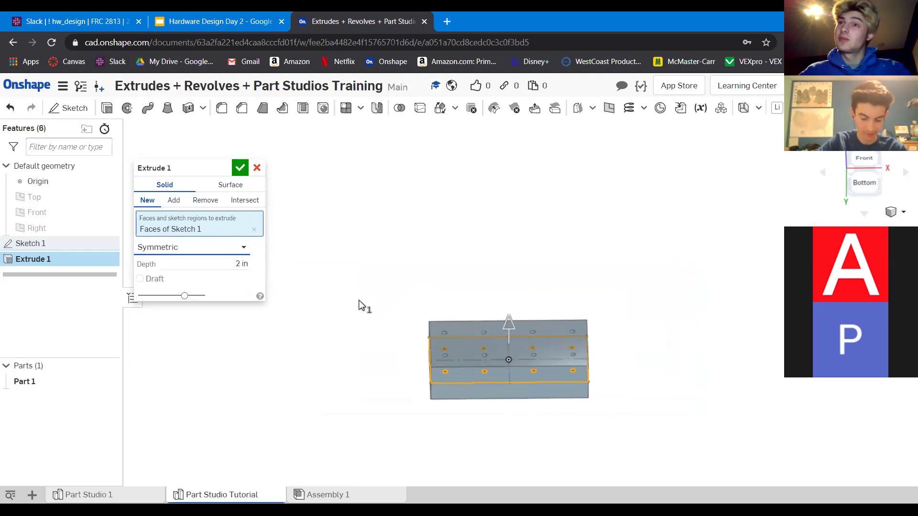
pyautogui.click(240, 168)
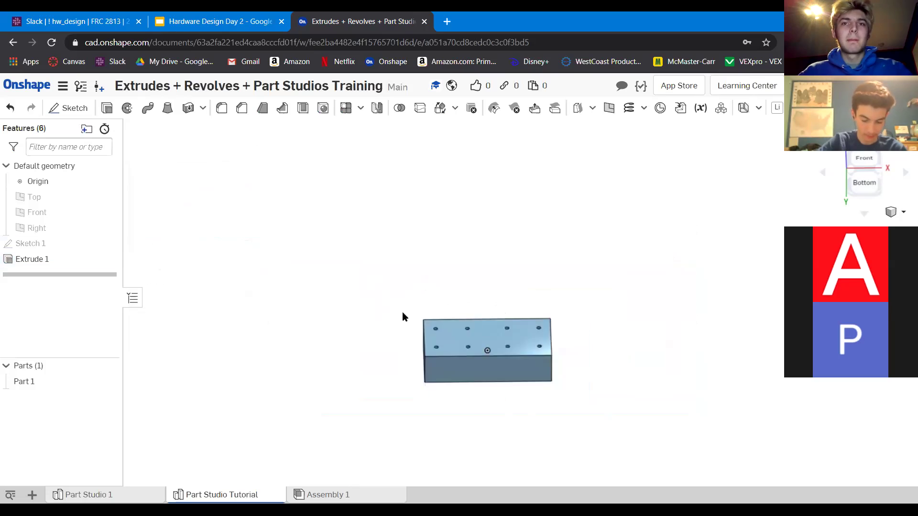
# Examine the extruded block and its through holes from several angles.
pyautogui.scroll(5, 478, 324)
pyautogui.moveTo(598, 278); pyautogui.dragTo(598, 290, button='right')
pyautogui.scroll(-8, 582, 307)
pyautogui.scroll(8, 566, 306)
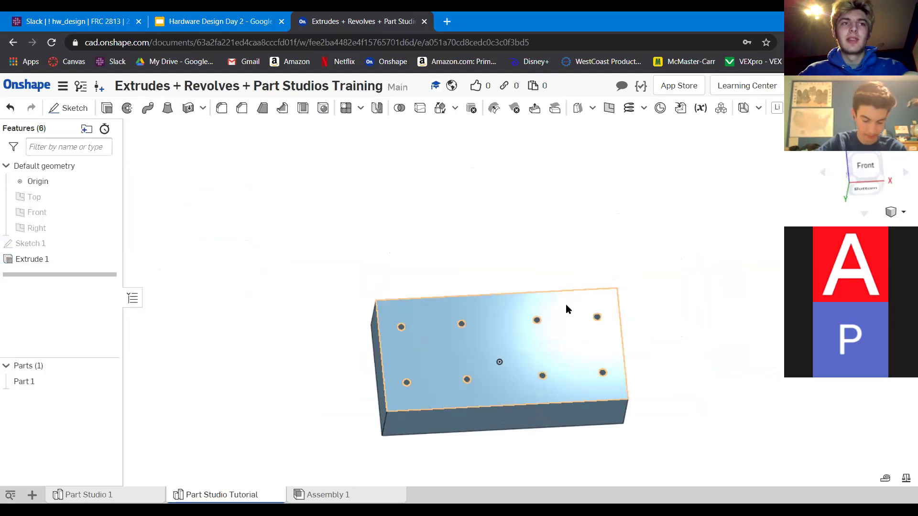
pyautogui.moveTo(583, 366); pyautogui.dragTo(423, 317, button='right')
pyautogui.scroll(-3, 416, 266)
pyautogui.scroll(5, 427, 266)
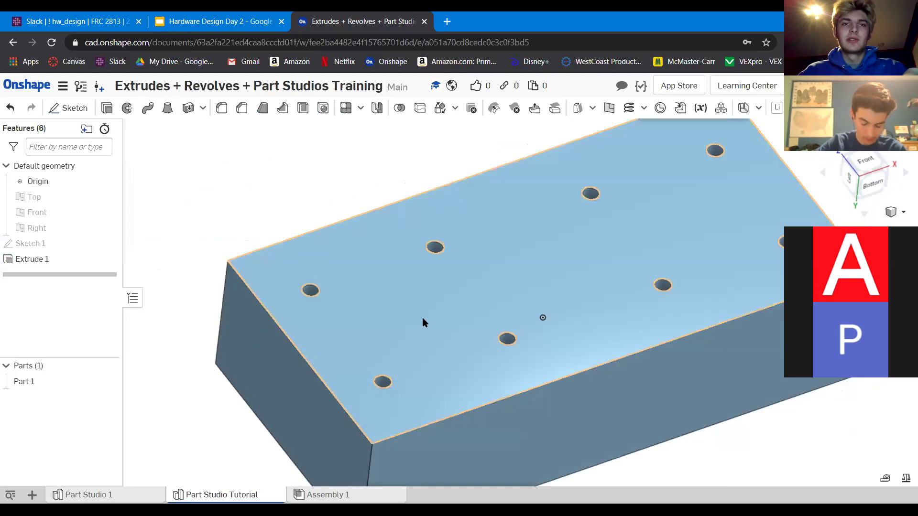
pyautogui.scroll(-3, 480, 311)
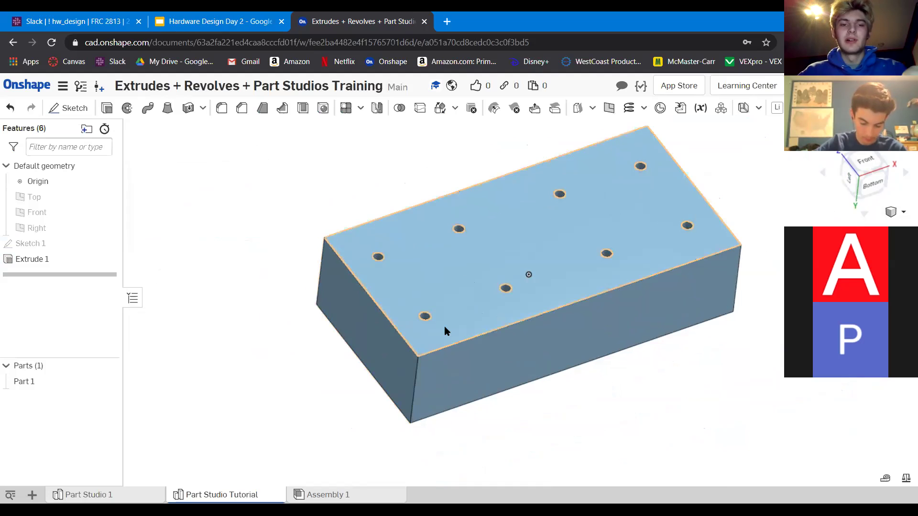
# Look at the Part Studios slide in the Hardware Design Day 2 presentation, then return to the Onshape document.
pyautogui.click(227, 18)
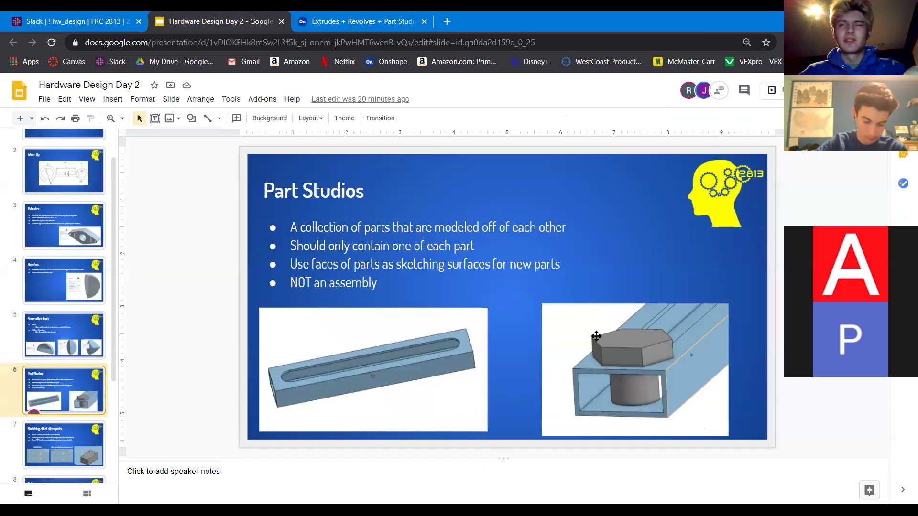
pyautogui.hotkey('ctrl', 'Tab')
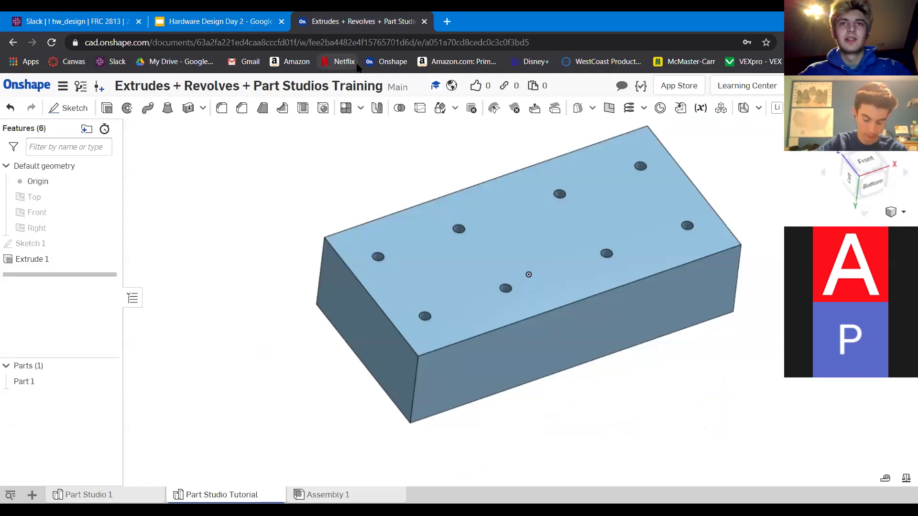
pyautogui.hotkey('ctrl', 'Tab')
pyautogui.hotkey('ctrl', 'shift', 'Tab')
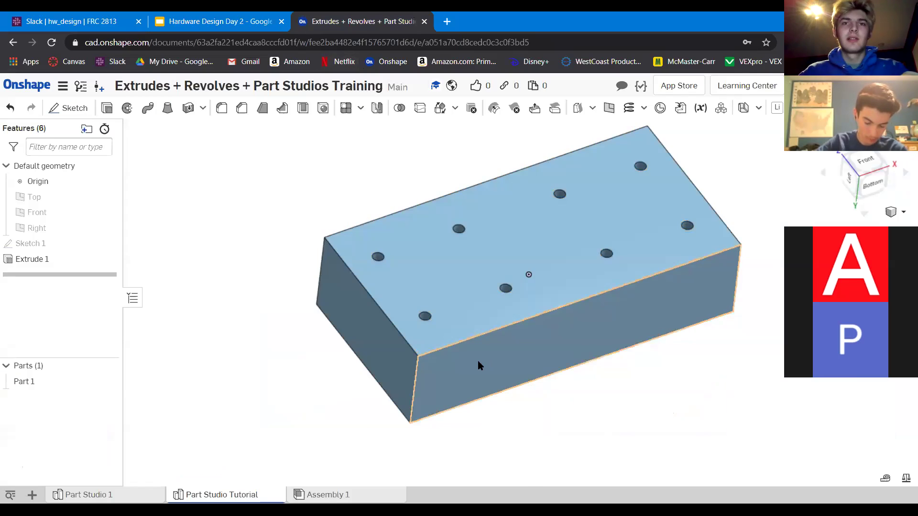
# Start a new sketch on the block's large front face that contains the holes.
pyautogui.scroll(5, 516, 344)
pyautogui.scroll(3, 499, 296)
pyautogui.moveTo(500, 296); pyautogui.dragTo(509, 324, button='right')
pyautogui.scroll(-4, 510, 335)
pyautogui.rightClick(526, 353)
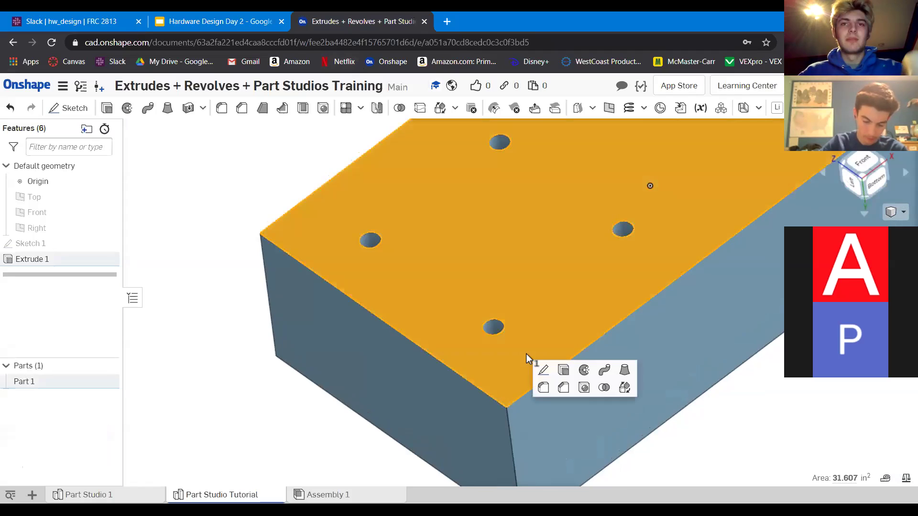
pyautogui.press('Escape')
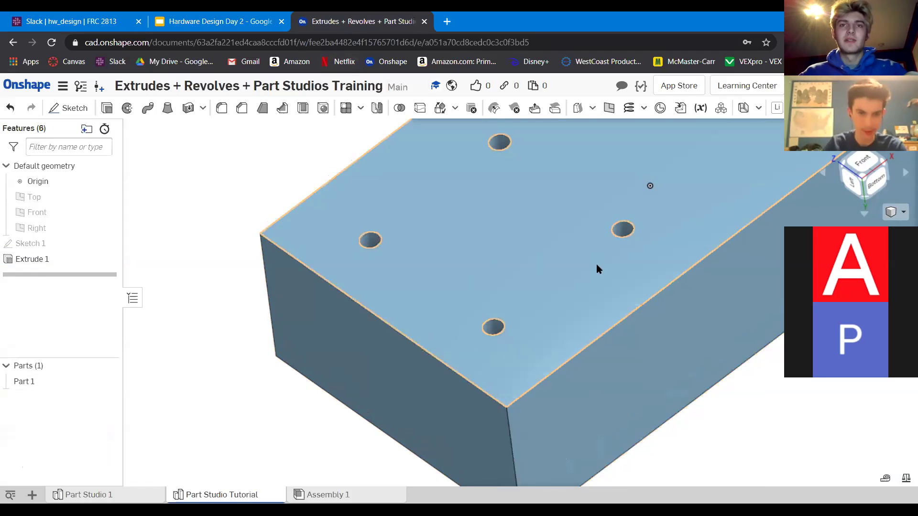
pyautogui.click(540, 310)
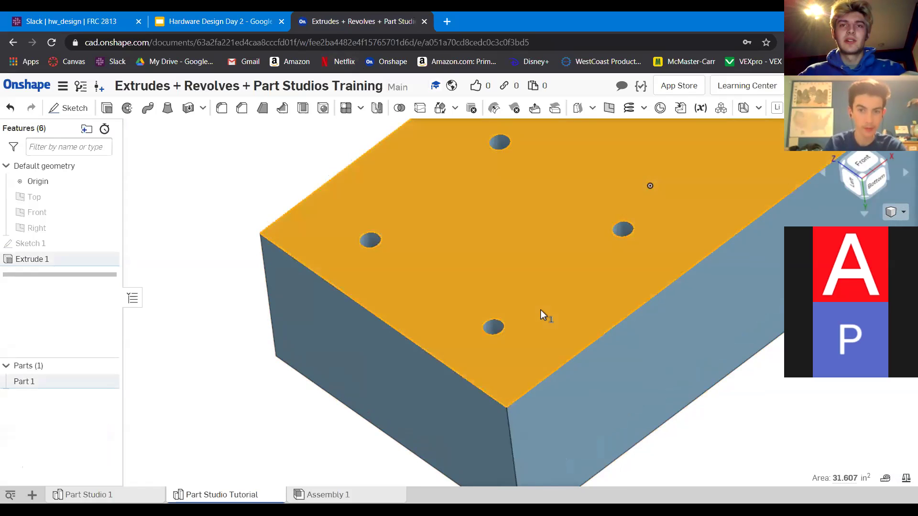
pyautogui.rightClick(540, 310)
pyautogui.click(557, 326)
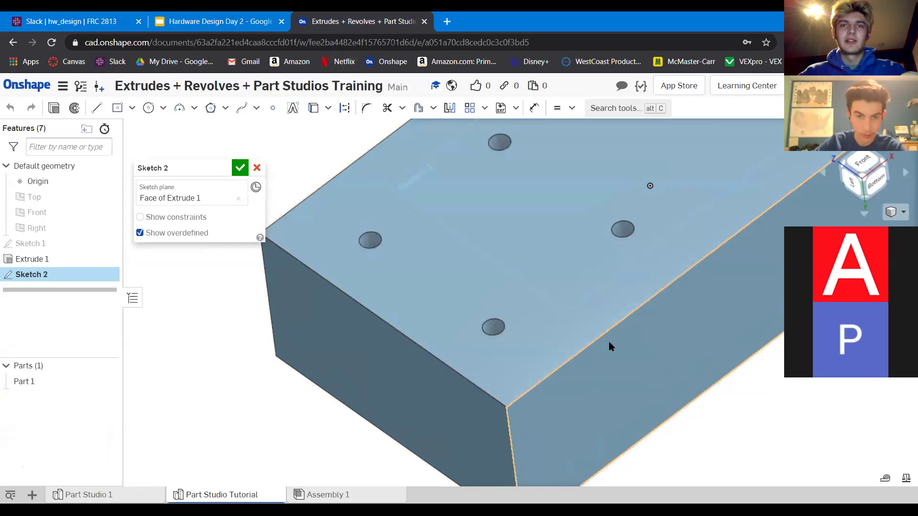
pyautogui.press('n')
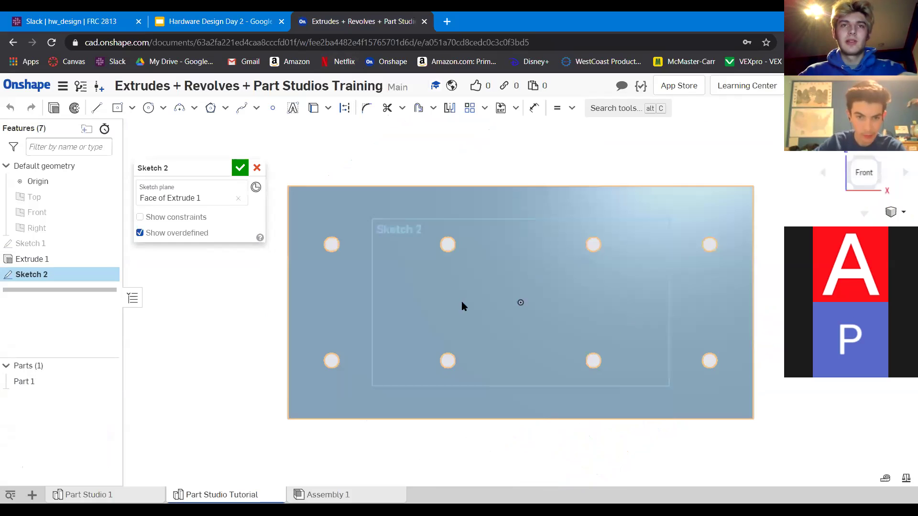
# Sketch a hexagon about 0.49 in across flats, centred on the block face's lower-left hole.
pyautogui.moveTo(443, 341); pyautogui.dragTo(601, 312, button='middle')
pyautogui.scroll(-1, 601, 312)
pyautogui.scroll(4, 523, 327)
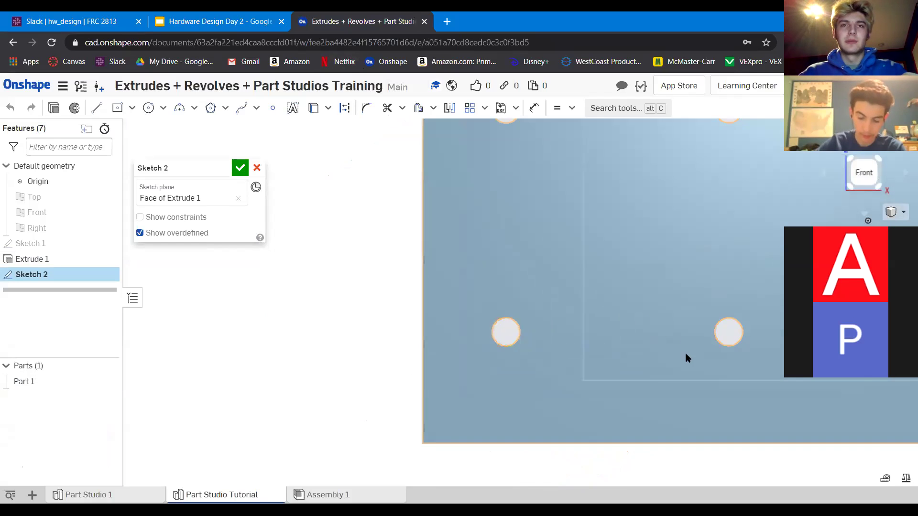
pyautogui.scroll(-3, 517, 356)
pyautogui.scroll(-1, 517, 355)
pyautogui.scroll(3, 661, 368)
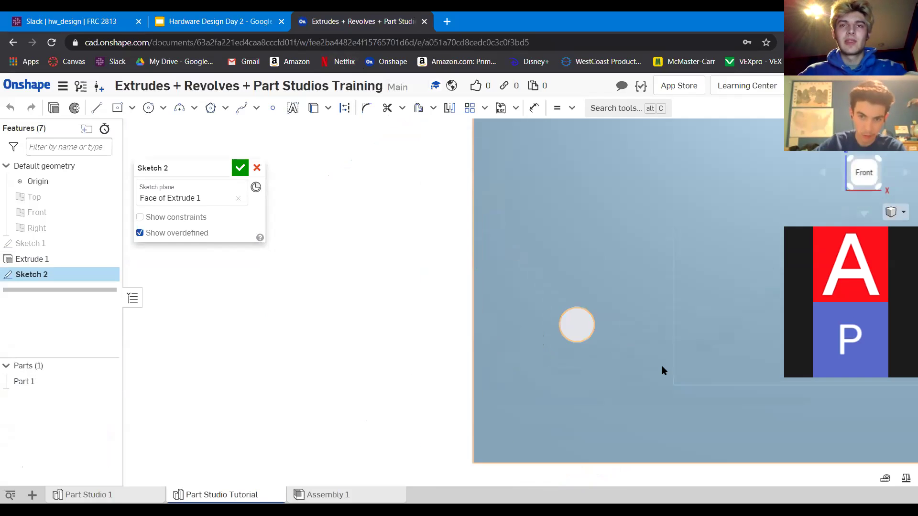
pyautogui.scroll(-2, 542, 371)
pyautogui.scroll(3, 629, 318)
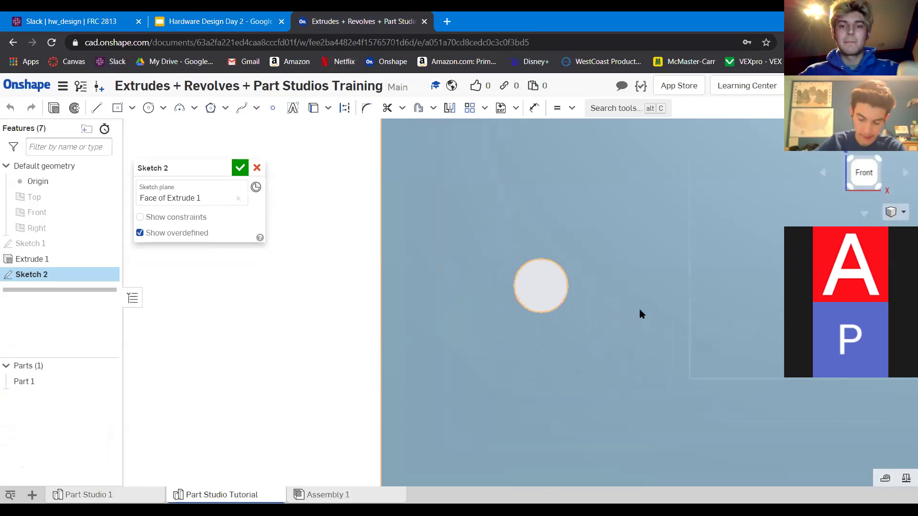
pyautogui.click(212, 109)
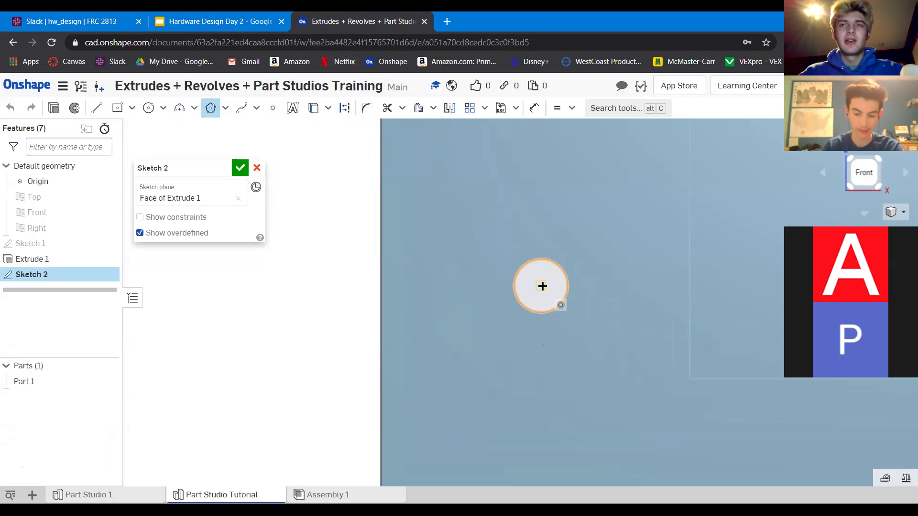
pyautogui.scroll(-5, 461, 279)
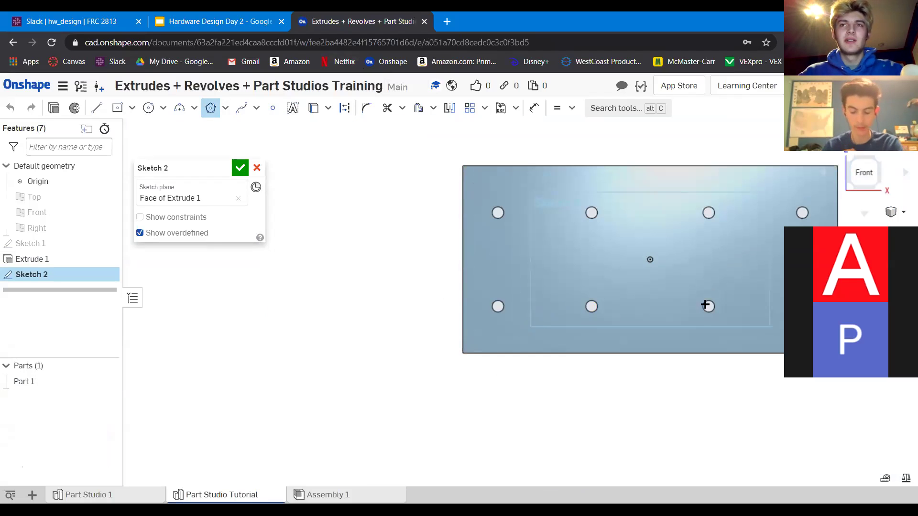
pyautogui.scroll(-3, 572, 276)
pyautogui.scroll(4, 704, 266)
pyautogui.scroll(-3, 658, 337)
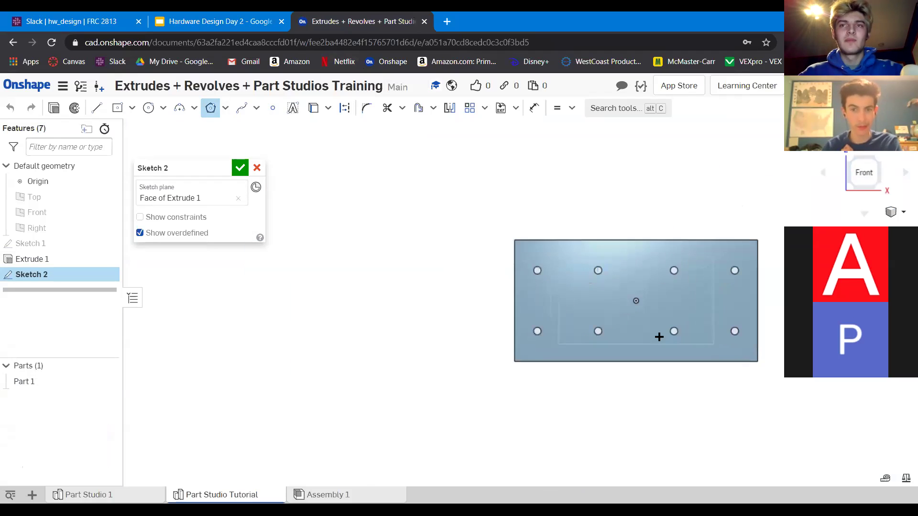
pyautogui.scroll(8, 532, 354)
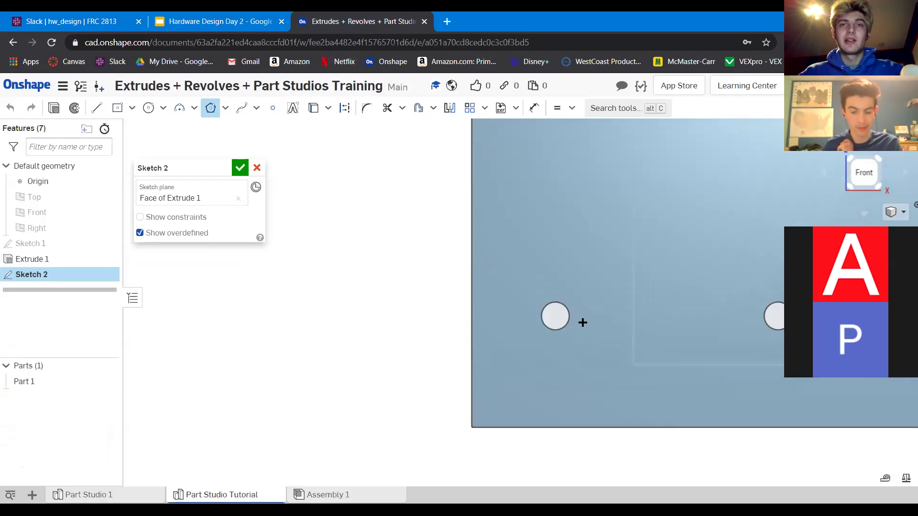
pyautogui.click(556, 316)
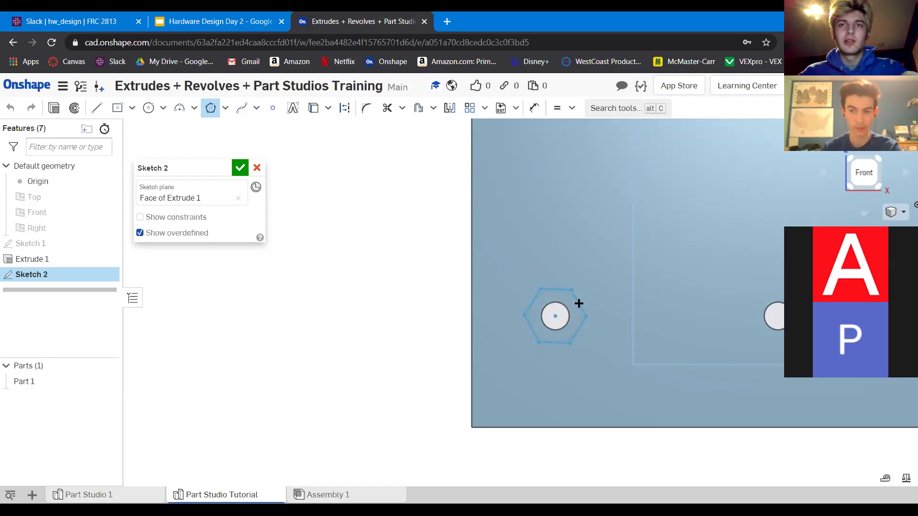
pyautogui.click(578, 302)
pyautogui.press('Escape')
# Constrain one hexagon vertex vertically in line with the hole's centre so that a corner points straight up.
pyautogui.scroll(3, 549, 317)
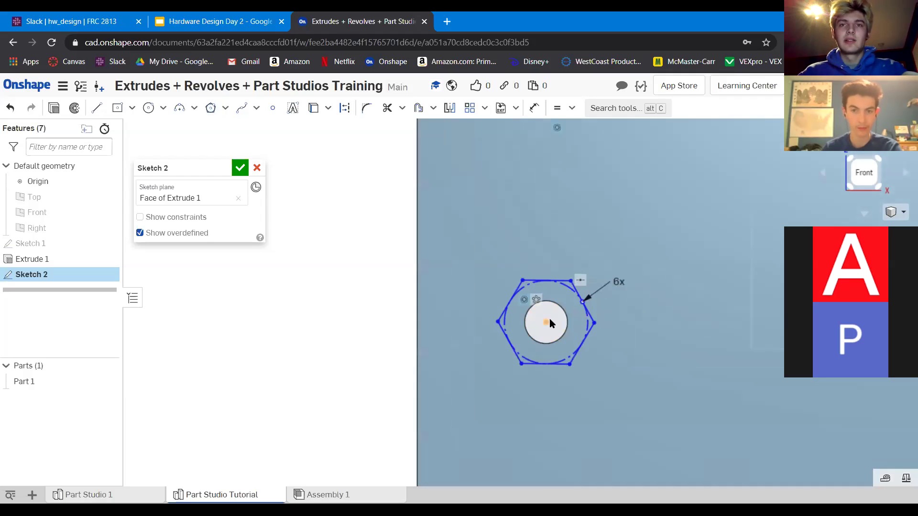
pyautogui.press('d')
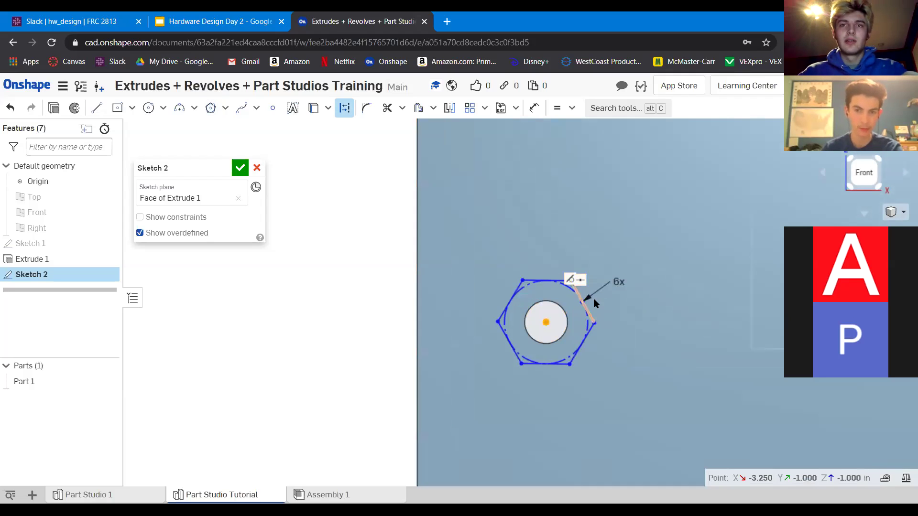
pyautogui.press('Escape')
pyautogui.click(595, 318)
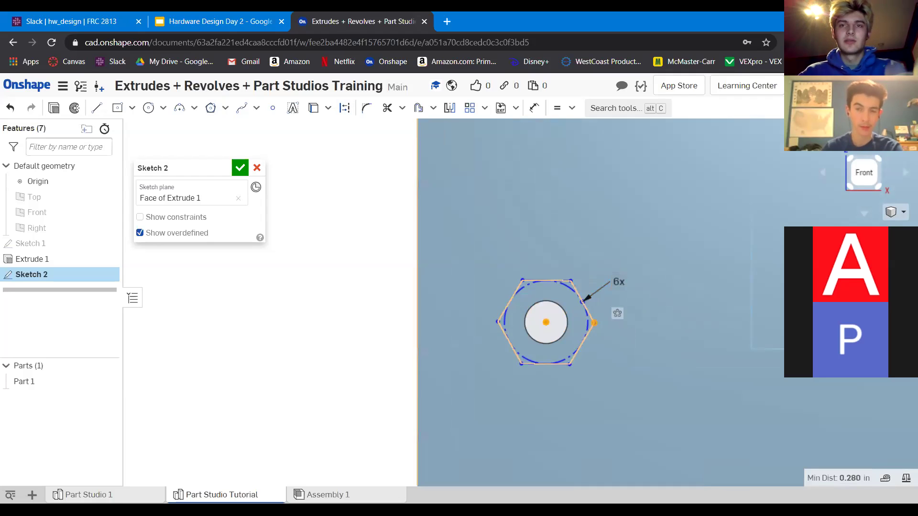
pyautogui.press('v')
pyautogui.scroll(-2, 619, 349)
pyautogui.scroll(2, 616, 349)
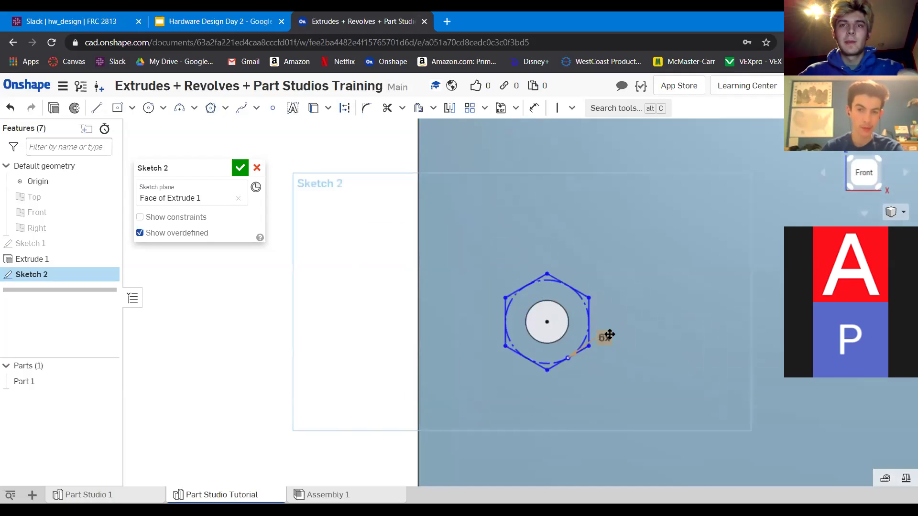
# Dimension the hexagon's inscribed construction circle to a diameter of 0.5 in.
pyautogui.press('d')
pyautogui.click(581, 303)
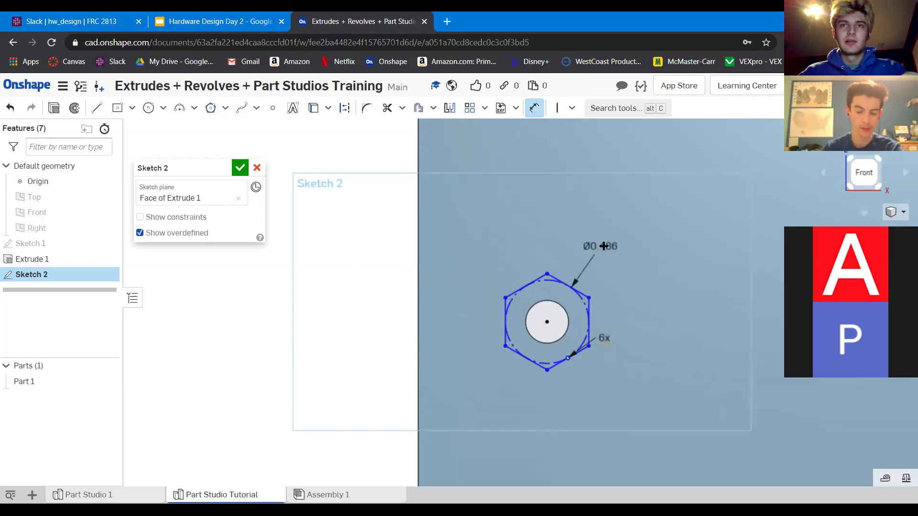
pyautogui.click(600, 246)
pyautogui.write('0.5')
pyautogui.press('Return')
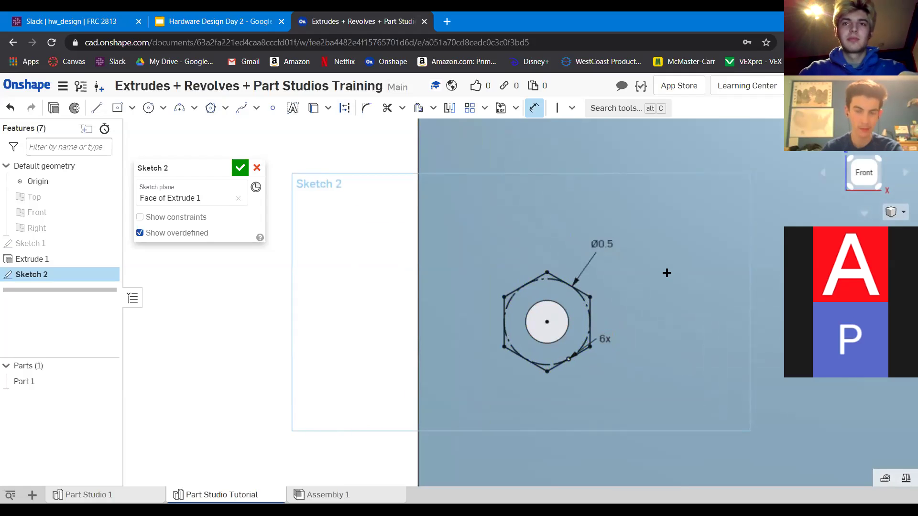
pyautogui.press('Escape')
# Finish the hexagon sketch and start a solid Extrude of its regions.
pyautogui.scroll(-2, 614, 290)
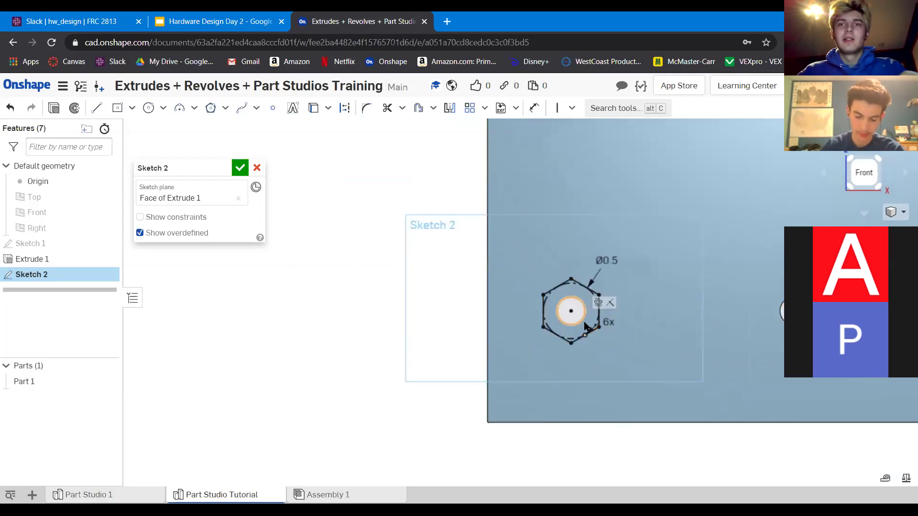
pyautogui.scroll(5, 609, 306)
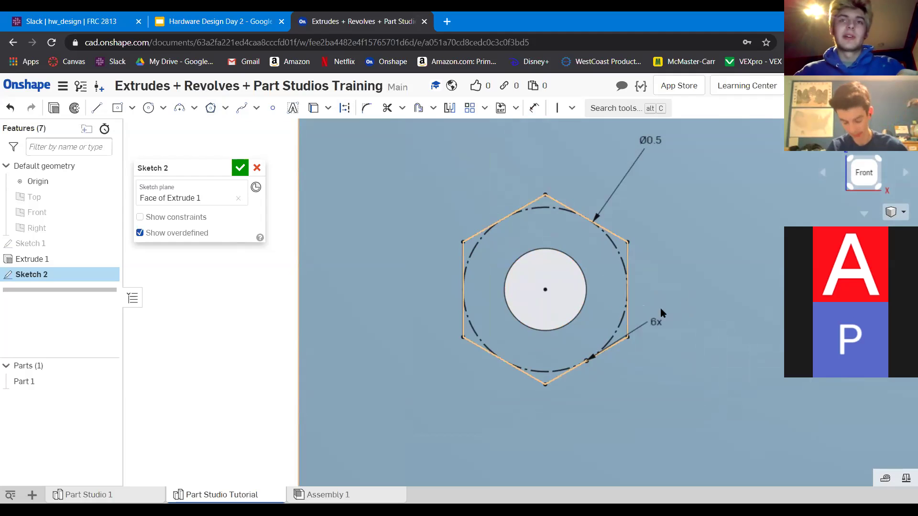
pyautogui.scroll(-5, 474, 253)
pyautogui.scroll(3, 435, 258)
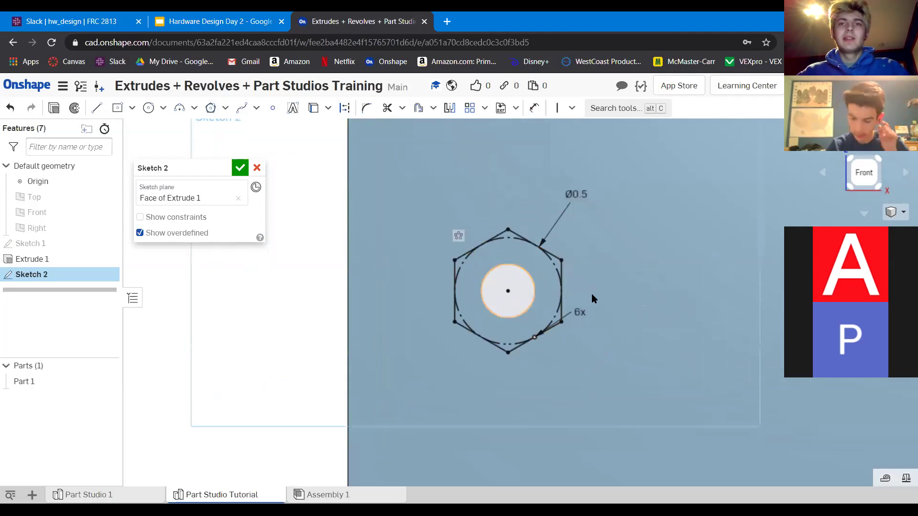
pyautogui.press('Return')
pyautogui.hotkey('shift', 'e')
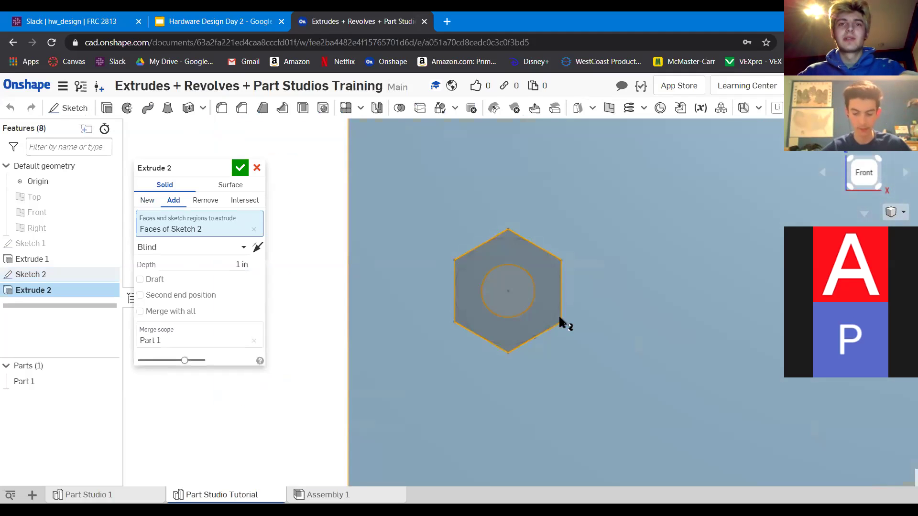
# Make the hexagon extrusion a new part with a blind depth of 0.5 in and accept it.
pyautogui.scroll(-3, 558, 314)
pyautogui.moveTo(576, 363); pyautogui.dragTo(600, 332, button='right')
pyautogui.scroll(-3, 584, 292)
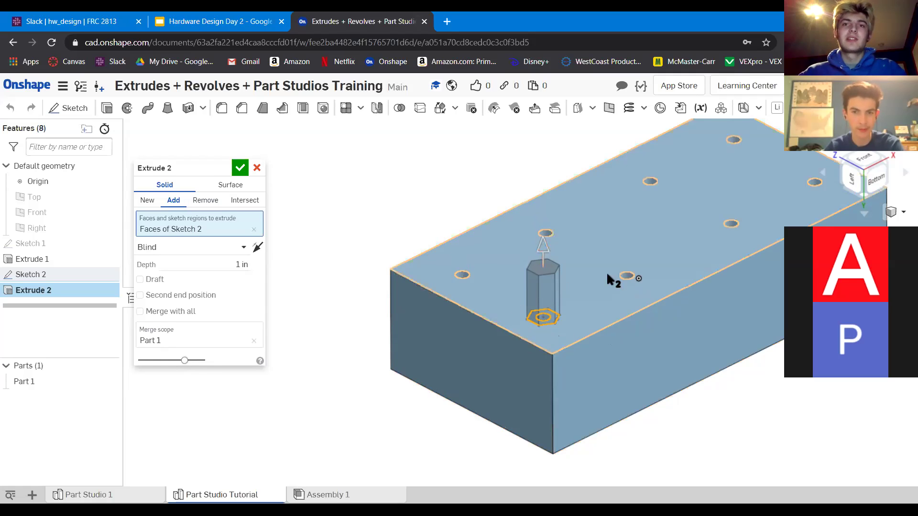
pyautogui.click(147, 200)
pyautogui.scroll(-5, 559, 287)
pyautogui.scroll(6, 568, 241)
pyautogui.click(238, 266)
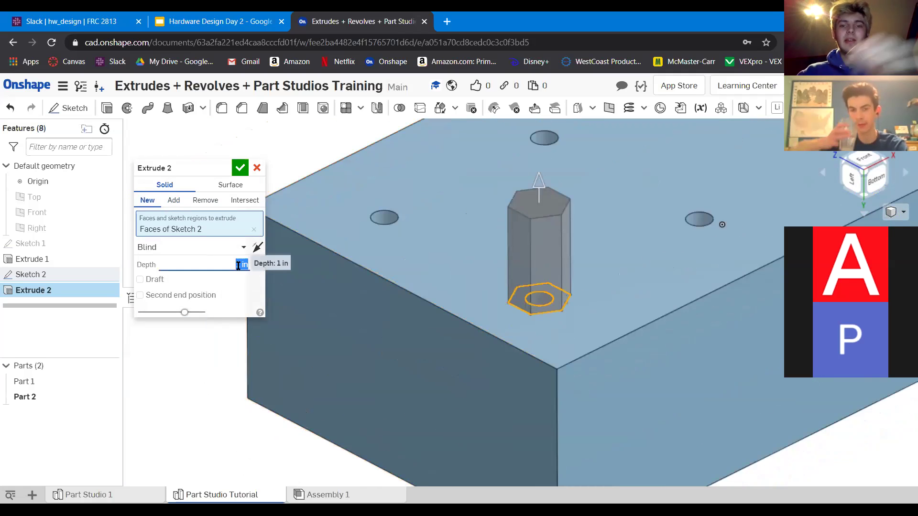
pyautogui.write('0.5')
pyautogui.press('Return')
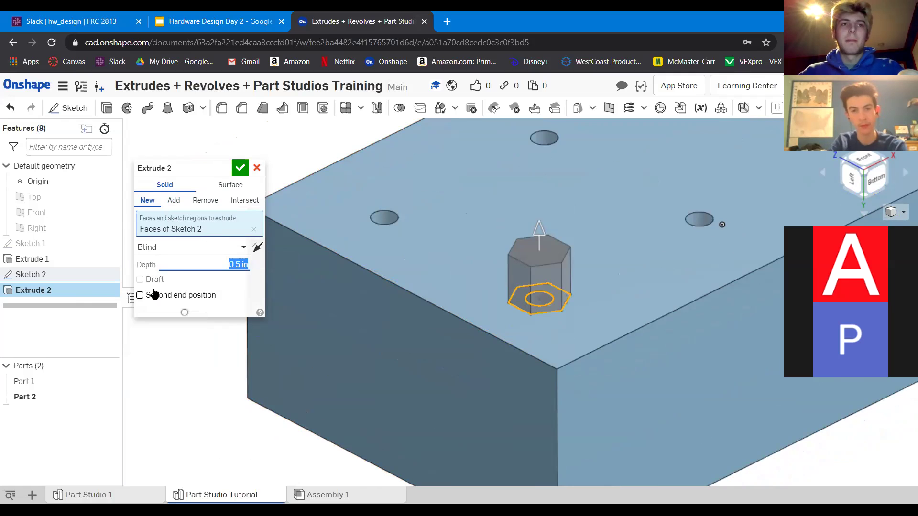
pyautogui.click(240, 168)
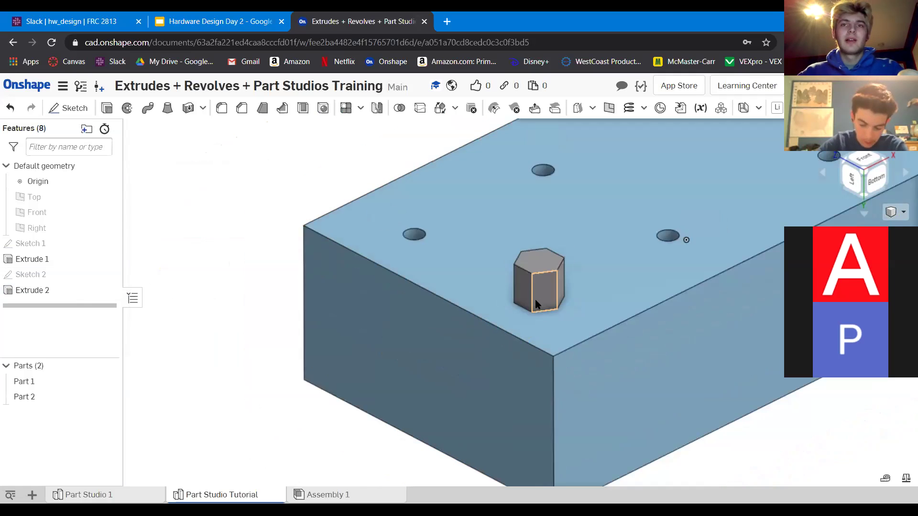
pyautogui.scroll(2, 540, 286)
pyautogui.scroll(2, 552, 267)
pyautogui.moveTo(581, 230); pyautogui.dragTo(572, 261, button='right')
pyautogui.scroll(-4, 541, 262)
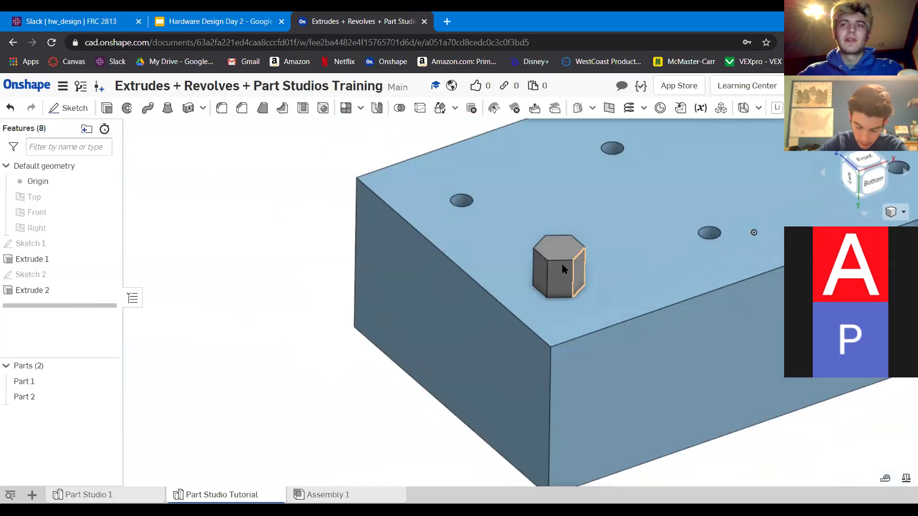
pyautogui.scroll(5, 561, 264)
pyautogui.rightClick(610, 262)
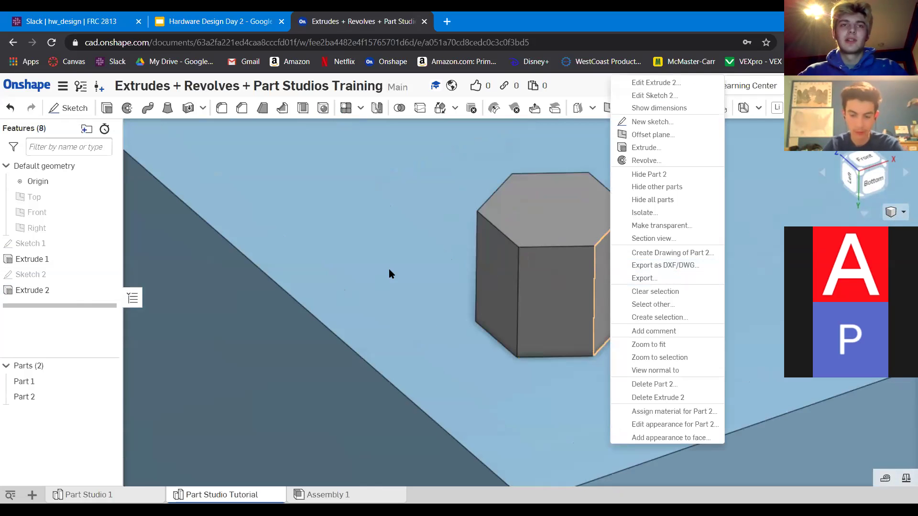
pyautogui.scroll(-8, 437, 263)
# Switch to Google Slides, read the slide "Sketching off of other parts" and return to the Onshape part studio.
pyautogui.hotkey('ctrl', 'Tab')
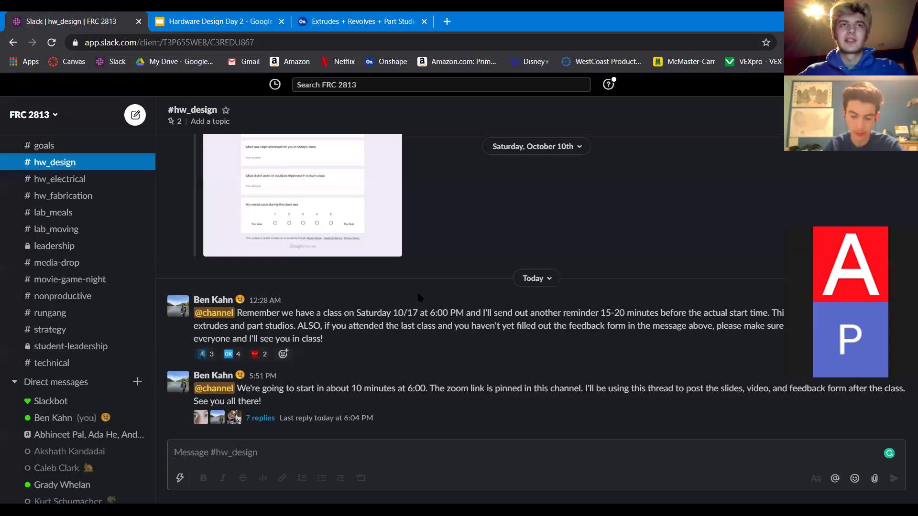
pyautogui.hotkey('ctrl', 'Tab')
pyautogui.click(69, 427)
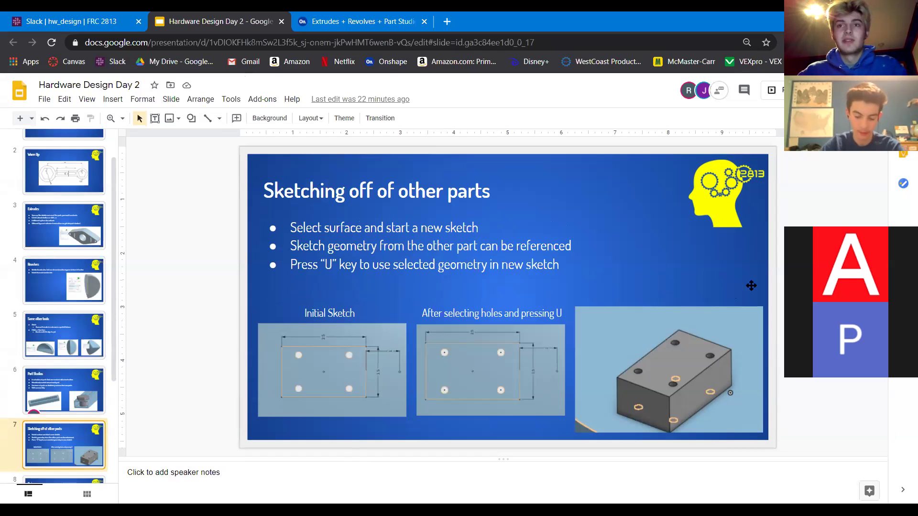
pyautogui.hotkey('ctrl', 'Tab')
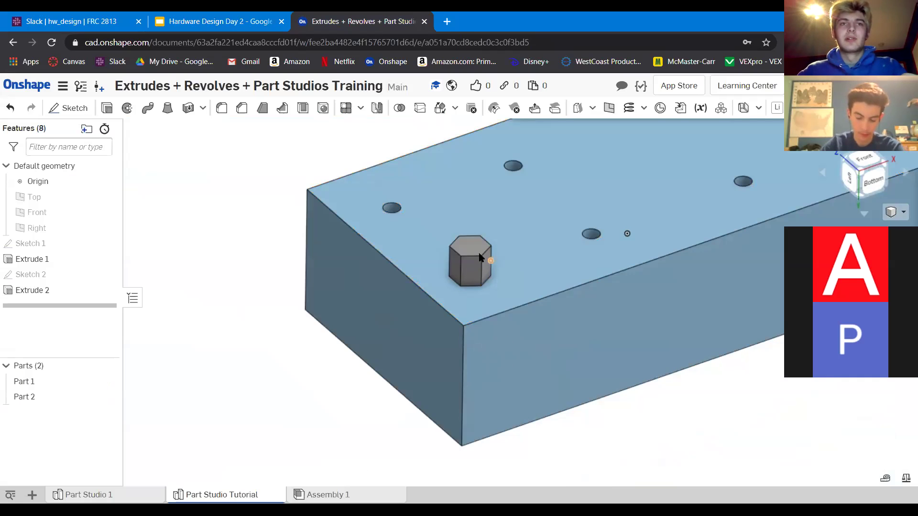
# Reopen the hexagon's sketch and project the edge of the block's hole inside the hexagon into it with Use.
pyautogui.doubleClick(30, 275)
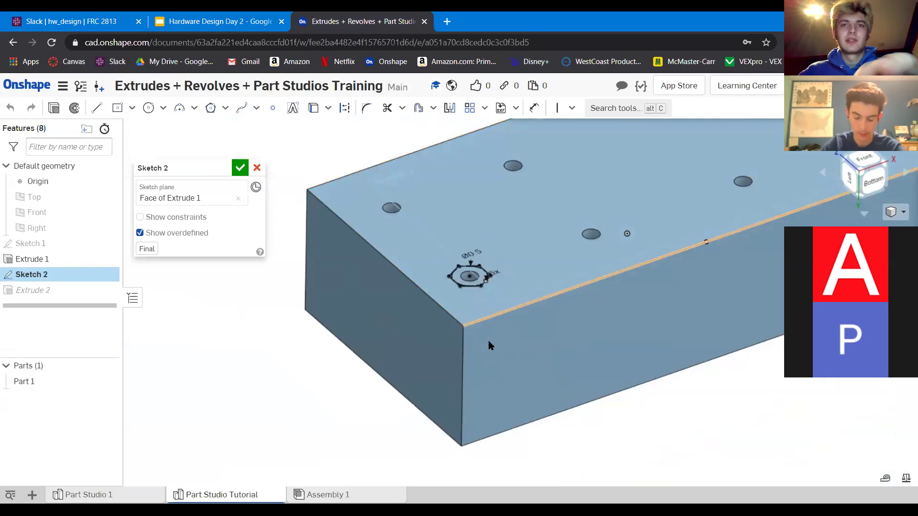
pyautogui.press('n')
pyautogui.scroll(3, 425, 369)
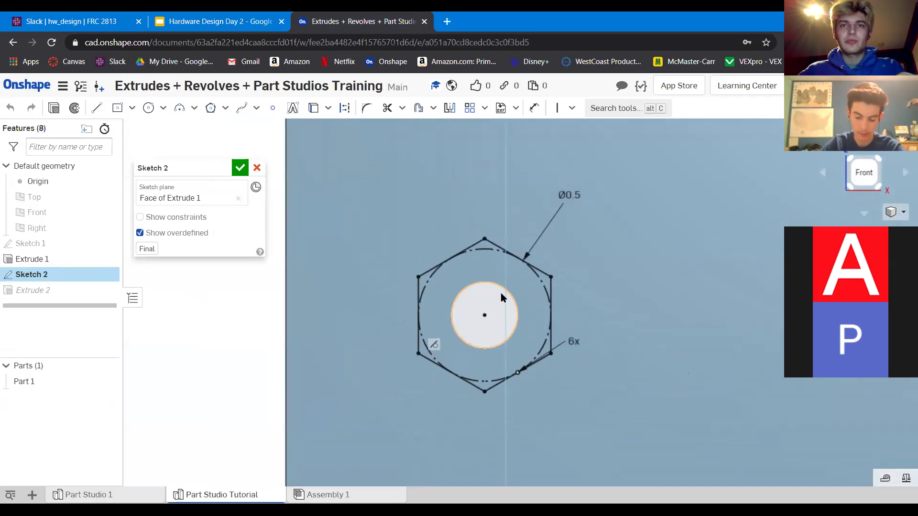
pyautogui.click(499, 290)
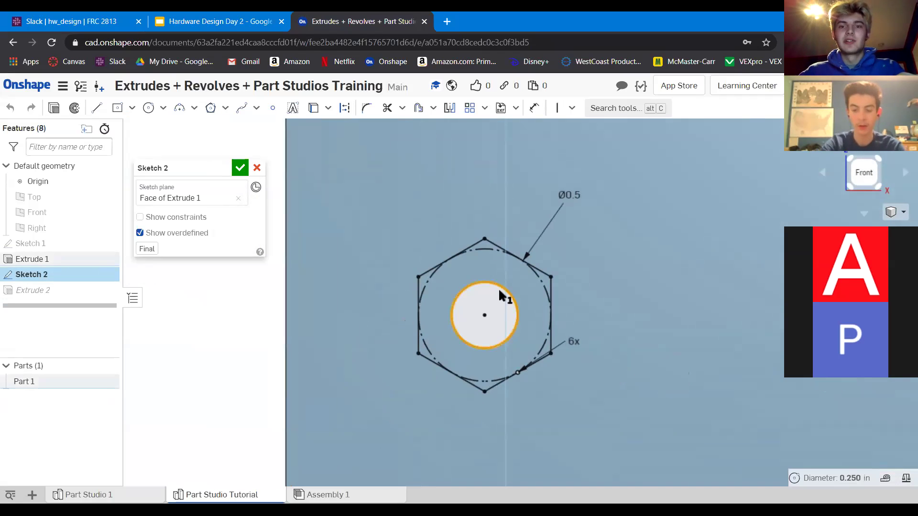
pyautogui.press('u')
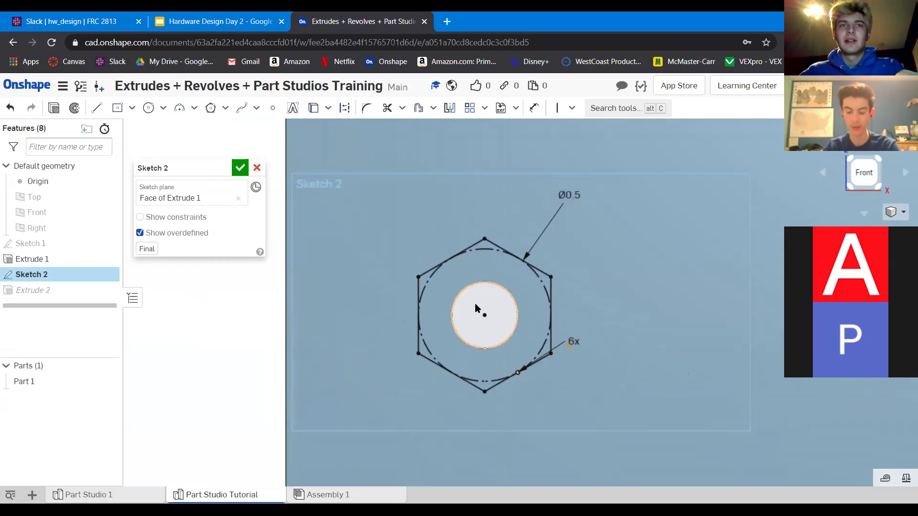
# Check the projected hole circle inside the hexagon and accept the sketch edit.
pyautogui.scroll(-5, 501, 323)
pyautogui.moveTo(519, 280); pyautogui.dragTo(537, 327, button='right')
pyautogui.scroll(5, 503, 334)
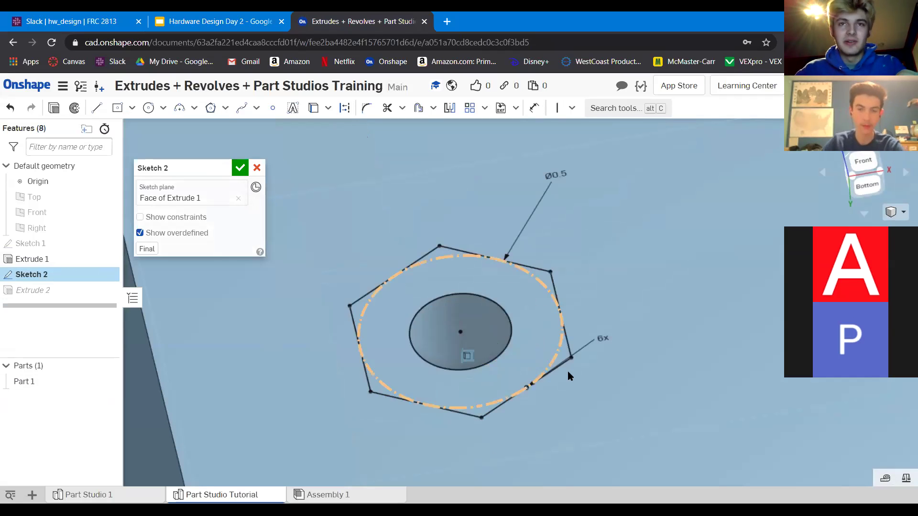
pyautogui.scroll(-5, 549, 335)
pyautogui.scroll(4, 639, 283)
pyautogui.moveTo(638, 283); pyautogui.dragTo(617, 312, button='right')
pyautogui.scroll(-5, 602, 306)
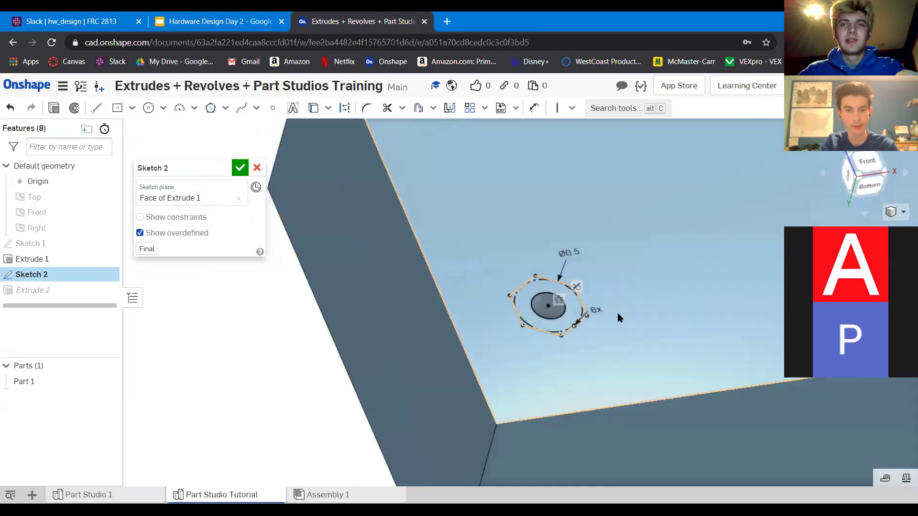
pyautogui.click(573, 326)
pyautogui.click(563, 309)
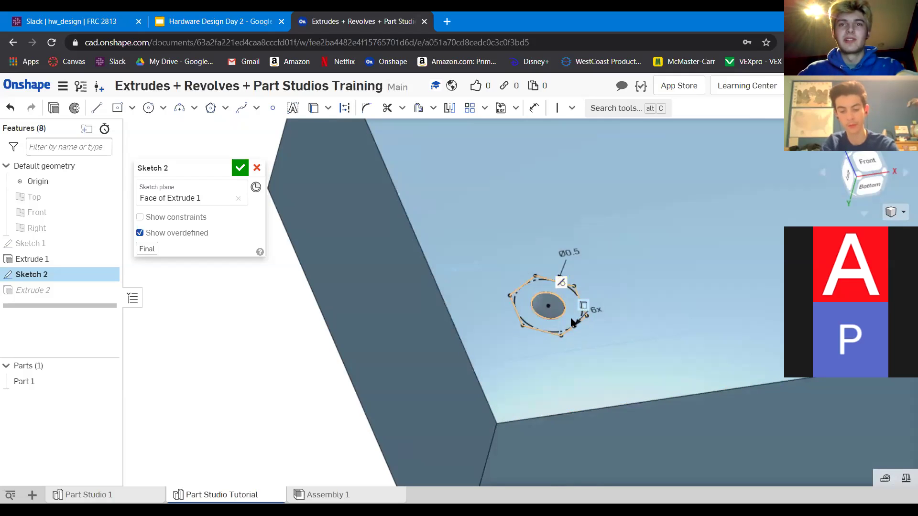
pyautogui.click(240, 168)
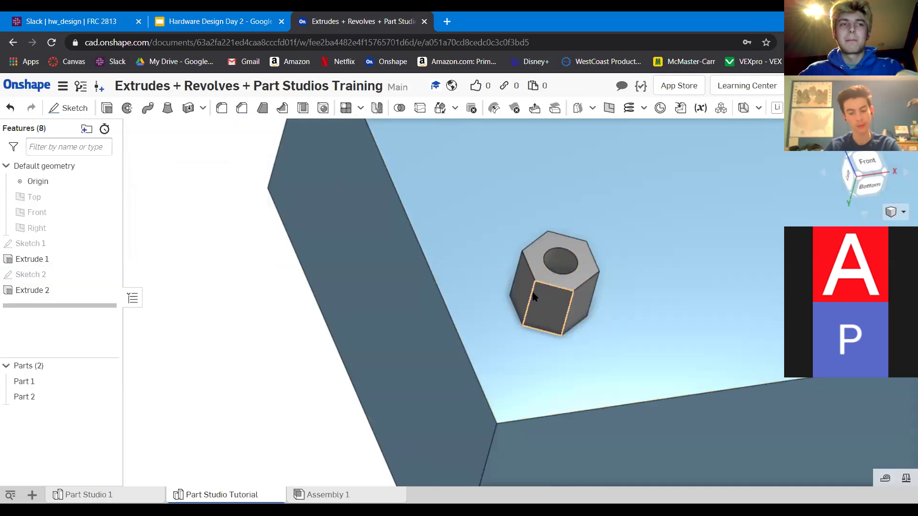
# Reopen the hexagon extrusion, try including the inner circle region, remove that region again and accept the extrusion.
pyautogui.scroll(-5, 550, 270)
pyautogui.scroll(5, 558, 271)
pyautogui.moveTo(529, 287)
pyautogui.mouseDown(button='right')
pyautogui.moveTo(532, 317)
pyautogui.moveTo(529, 291)
pyautogui.moveTo(543, 251)
pyautogui.moveTo(529, 277)
pyautogui.mouseUp(button='right')
pyautogui.scroll(-2, 529, 276)
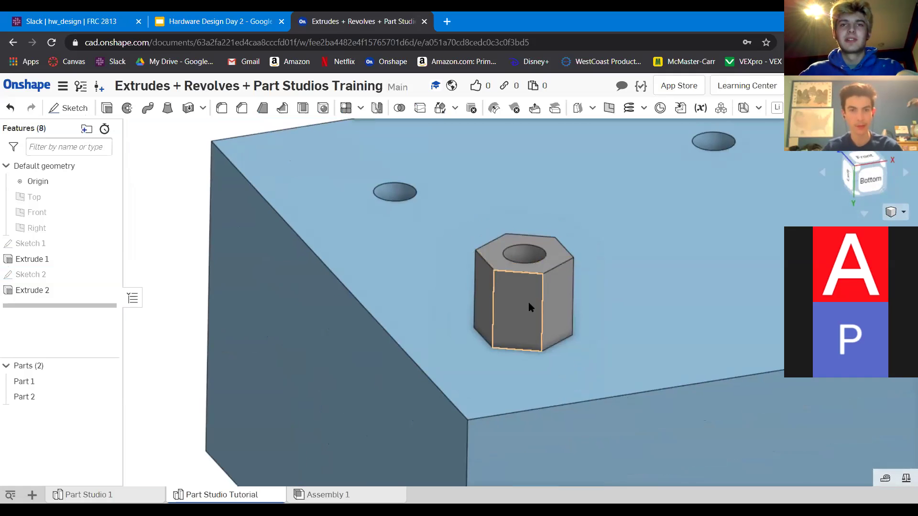
pyautogui.scroll(1, 529, 303)
pyautogui.doubleClick(53, 290)
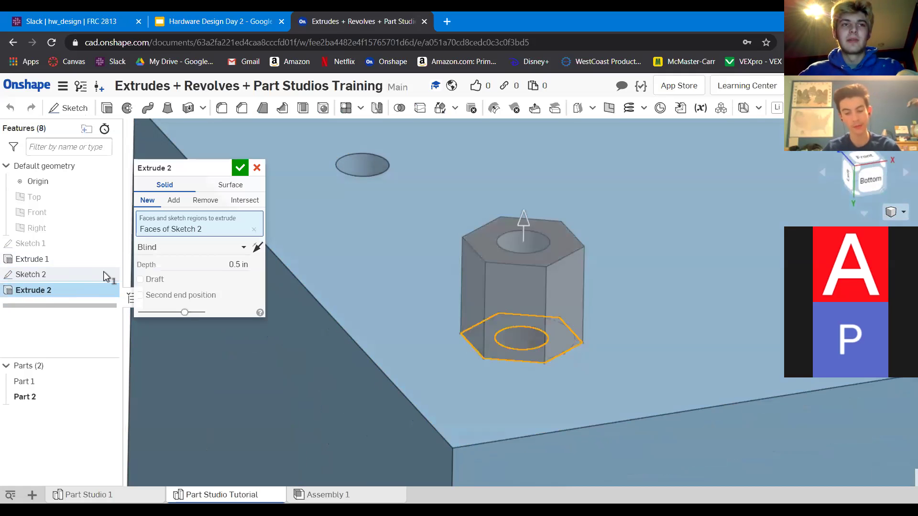
pyautogui.scroll(-2, 544, 289)
pyautogui.scroll(4, 549, 311)
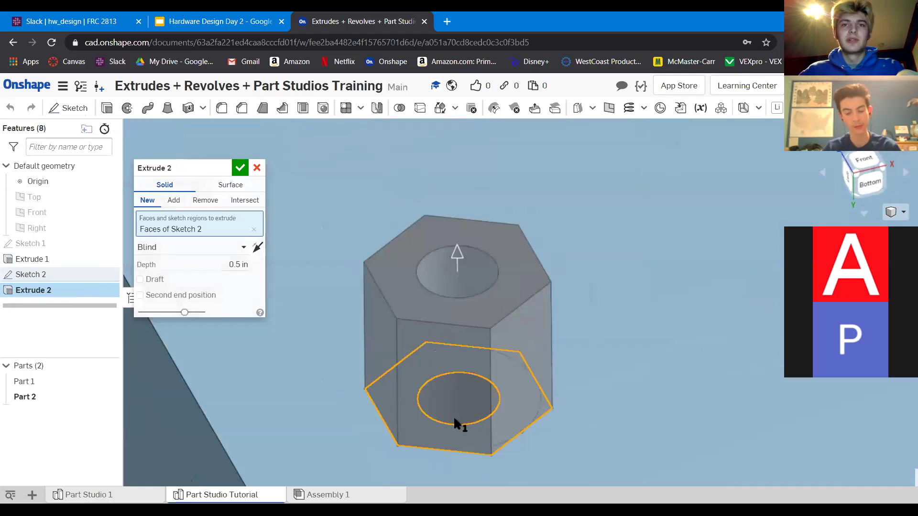
pyautogui.click(453, 406)
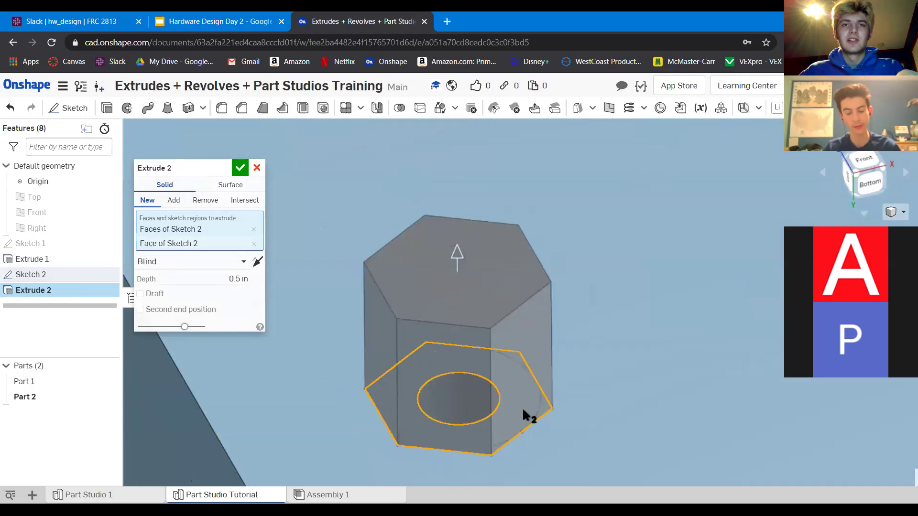
pyautogui.click(467, 394)
pyautogui.scroll(-5, 550, 378)
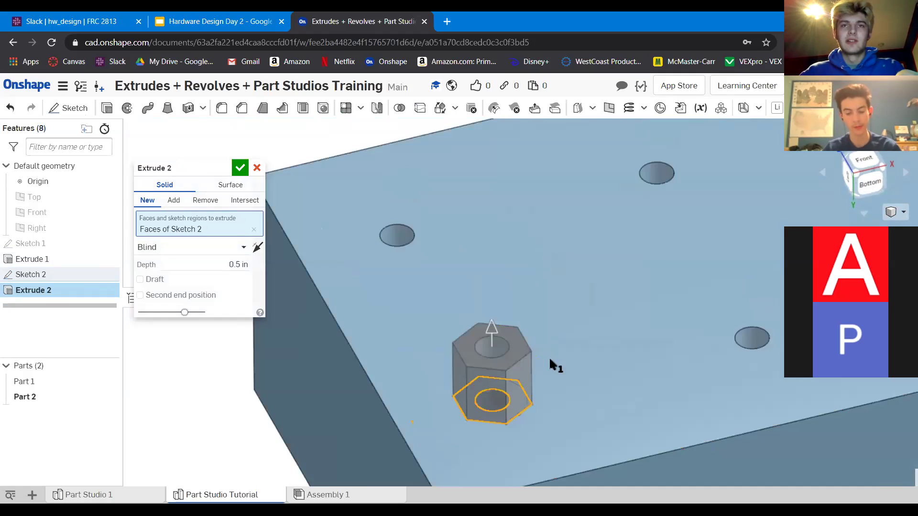
pyautogui.scroll(2, 555, 354)
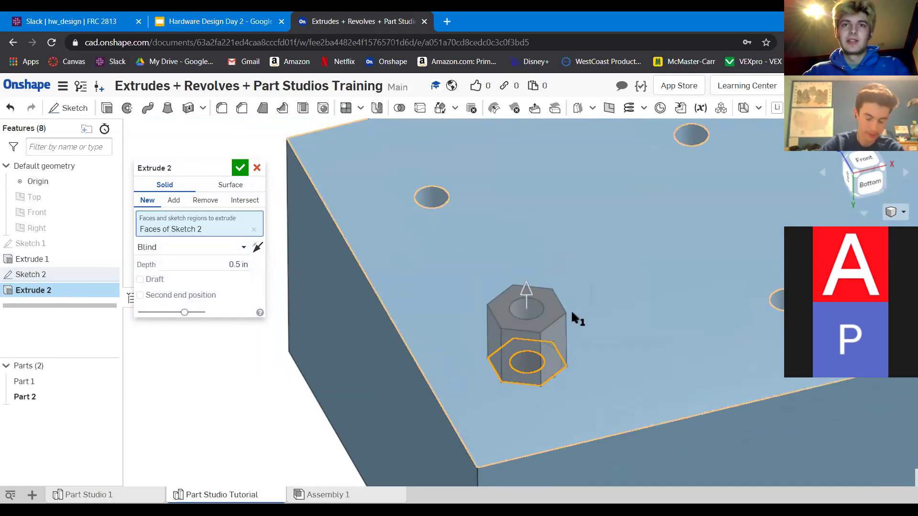
pyautogui.click(240, 167)
# Examine the hollow hexagonal part and its alignment with the hole in the block from several angles.
pyautogui.scroll(-3, 373, 262)
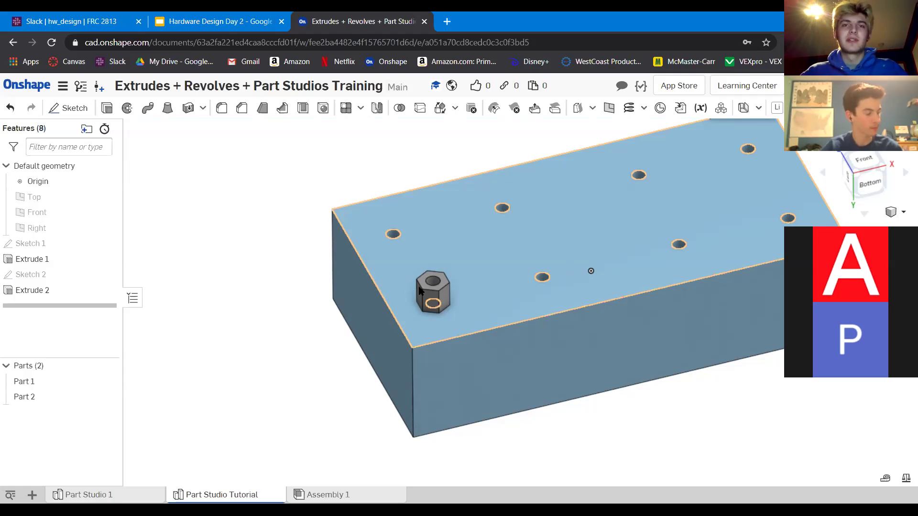
pyautogui.scroll(5, 421, 288)
pyautogui.moveTo(498, 264); pyautogui.dragTo(500, 375, button='right')
pyautogui.scroll(-5, 523, 317)
pyautogui.scroll(-3, 524, 319)
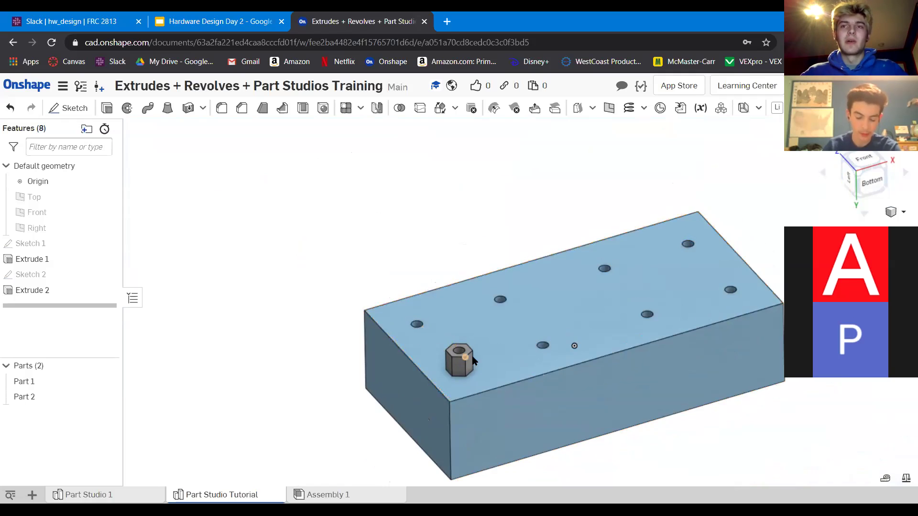
pyautogui.scroll(5, 462, 368)
pyautogui.scroll(-8, 462, 368)
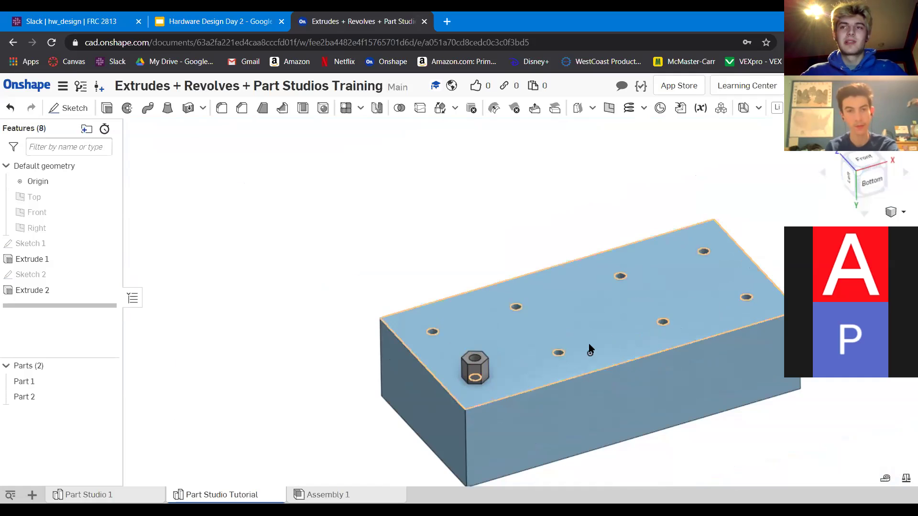
pyautogui.scroll(5, 550, 354)
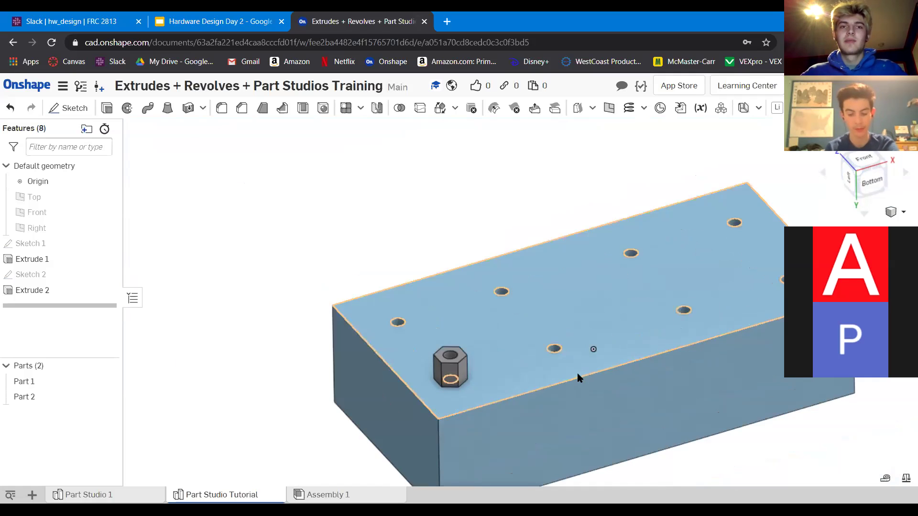
pyautogui.scroll(-5, 550, 343)
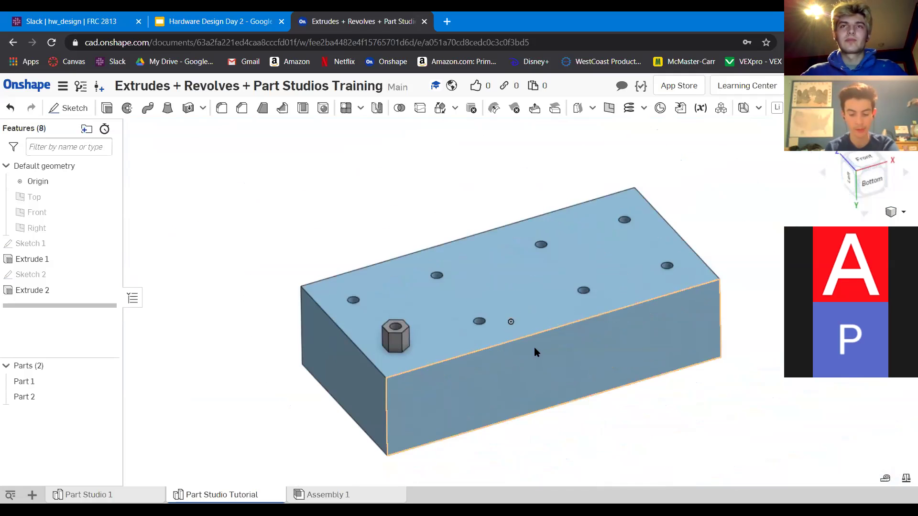
pyautogui.scroll(1, 538, 350)
pyautogui.moveTo(508, 314); pyautogui.dragTo(487, 298, button='middle')
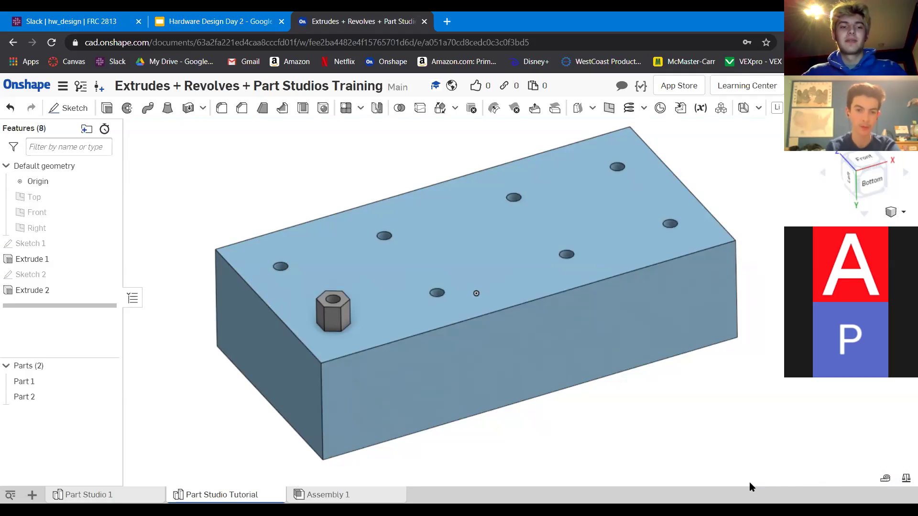
# Switch to Google Slides, look over the thumbnails of the remaining slides and return to the Onshape part studio.
pyautogui.hotkey('ctrl', 'shift', 'Tab')
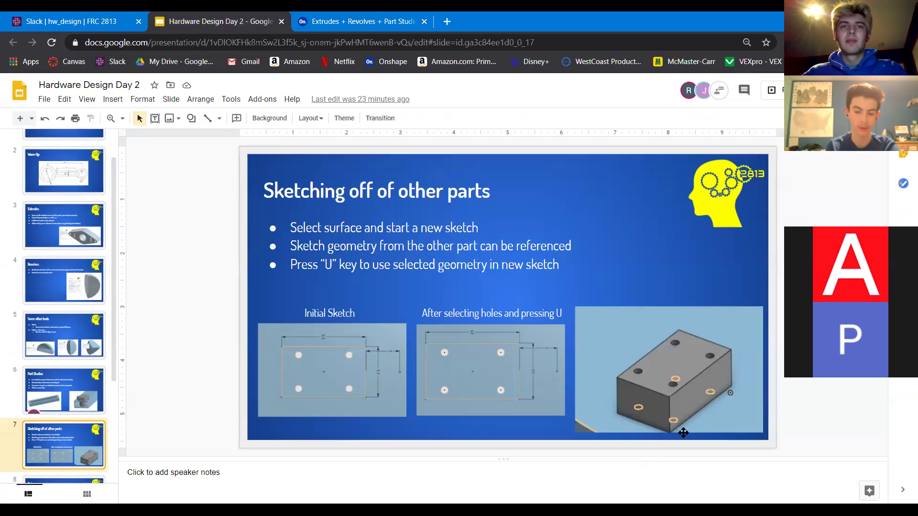
pyautogui.scroll(-3, 61, 403)
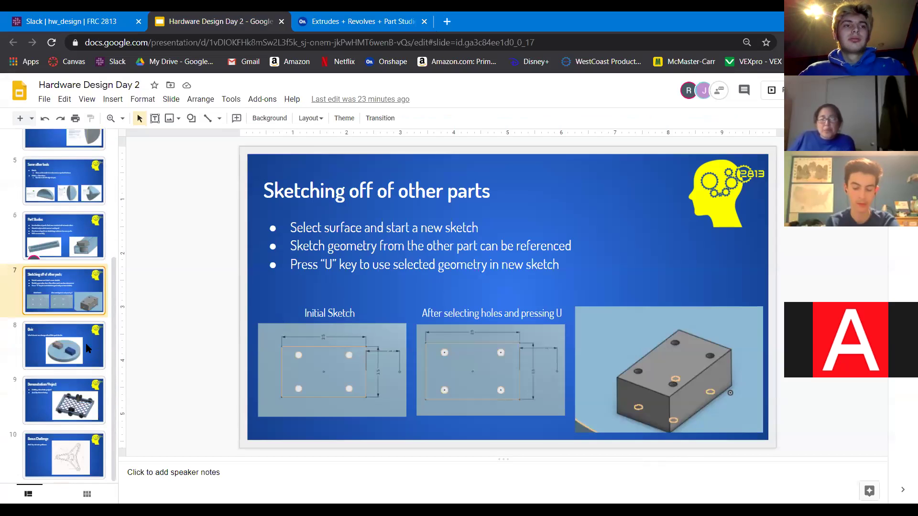
pyautogui.hotkey('ctrl', 'Tab')
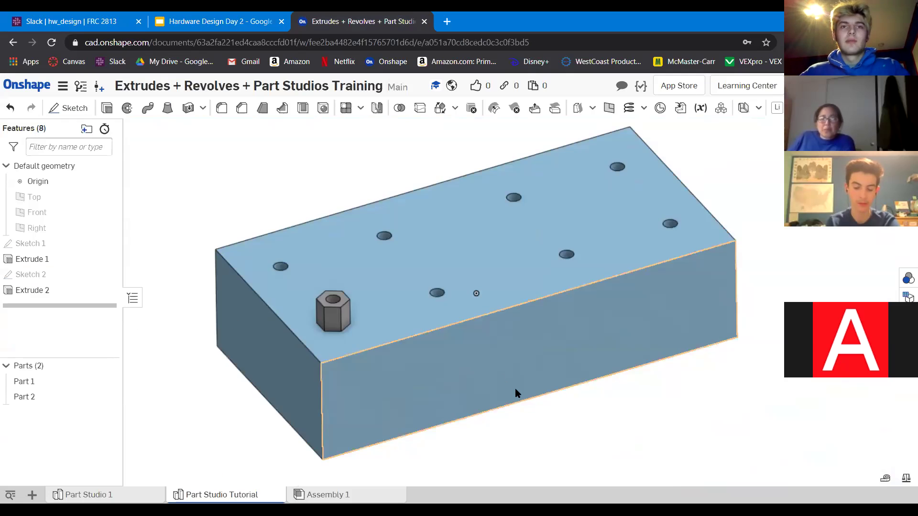
pyautogui.scroll(5, 452, 286)
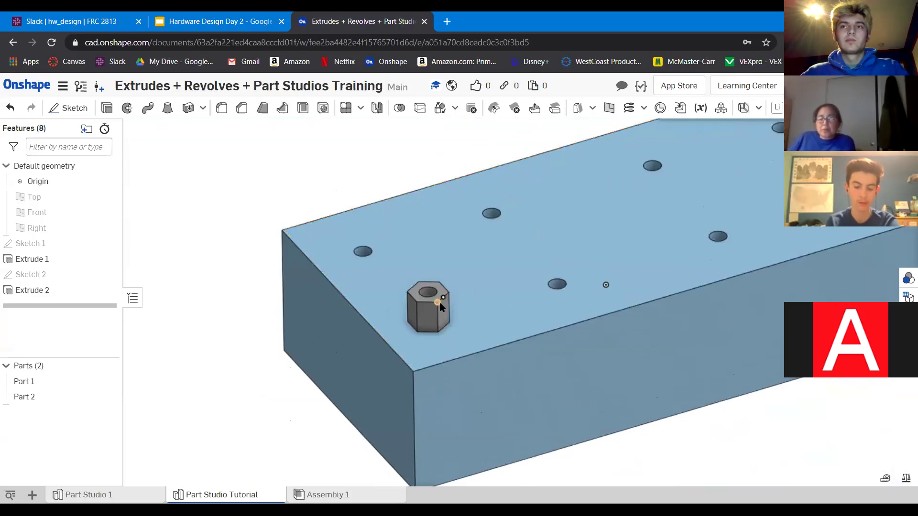
pyautogui.moveTo(469, 305); pyautogui.dragTo(472, 299, button='right')
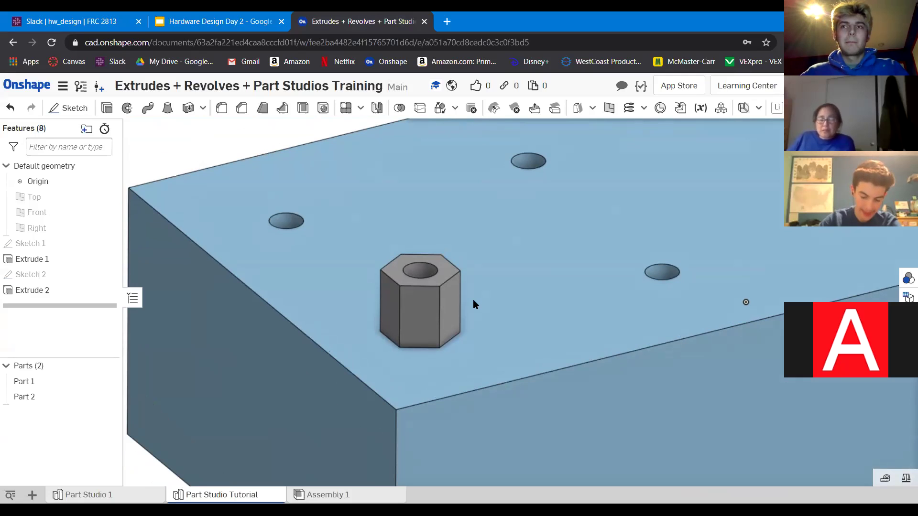
pyautogui.scroll(-6, 549, 301)
pyautogui.scroll(3, 555, 302)
pyautogui.scroll(-3, 633, 311)
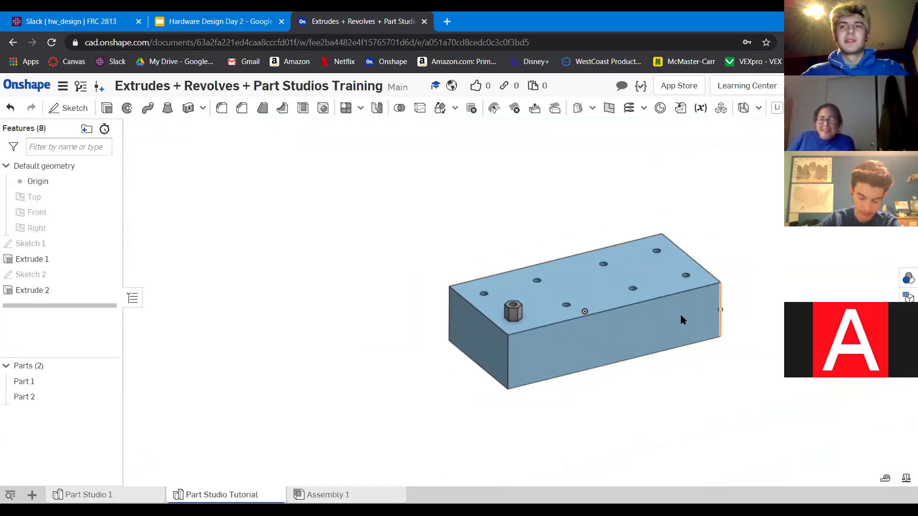
# Examine the hexagonal standoff and its hole on the block's top face, both close up and with the whole block in view.
pyautogui.moveTo(722, 305); pyautogui.dragTo(592, 299, button='middle')
pyautogui.scroll(2, 538, 341)
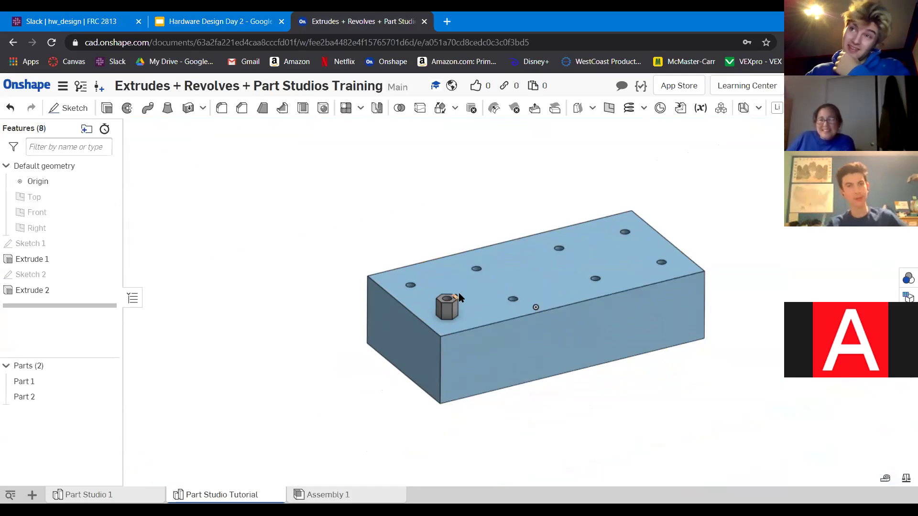
pyautogui.scroll(3, 460, 294)
pyautogui.scroll(2, 463, 263)
pyautogui.scroll(-3, 462, 282)
pyautogui.scroll(5, 454, 293)
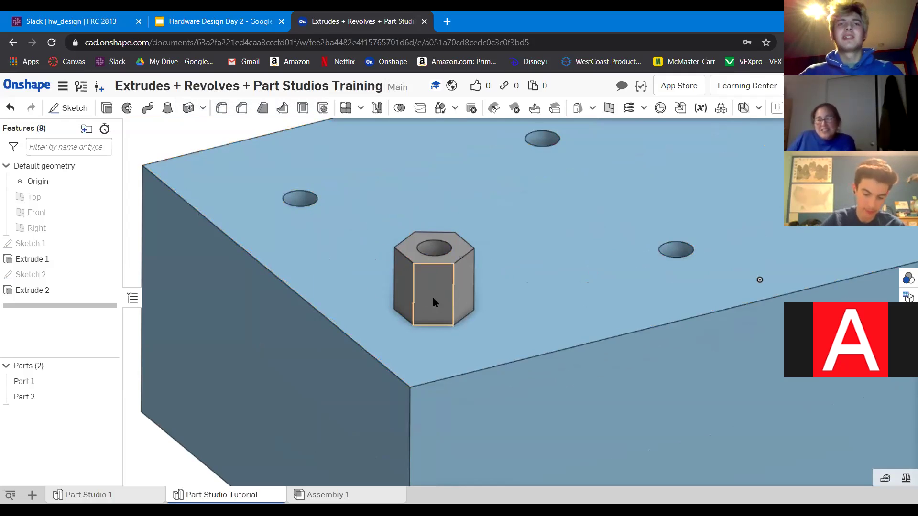
pyautogui.scroll(-5, 414, 313)
pyautogui.scroll(5, 415, 308)
pyautogui.scroll(-2, 430, 307)
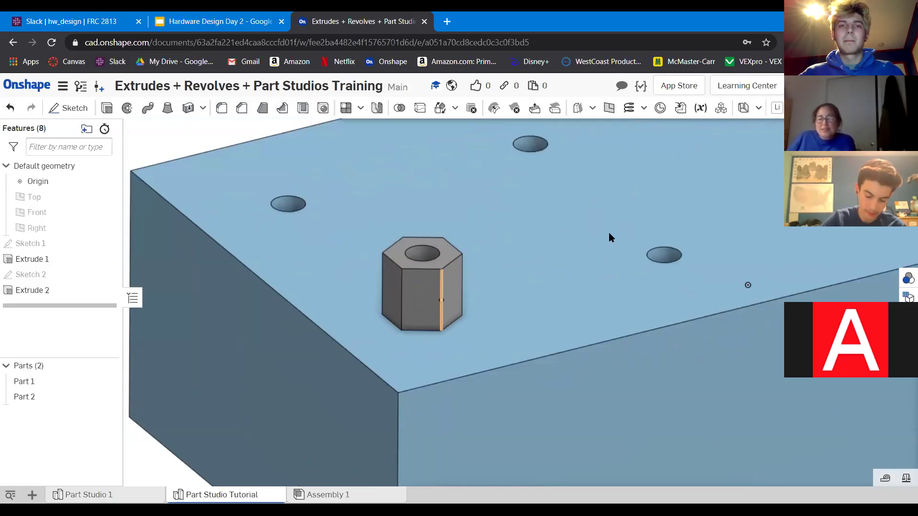
pyautogui.scroll(-3, 609, 232)
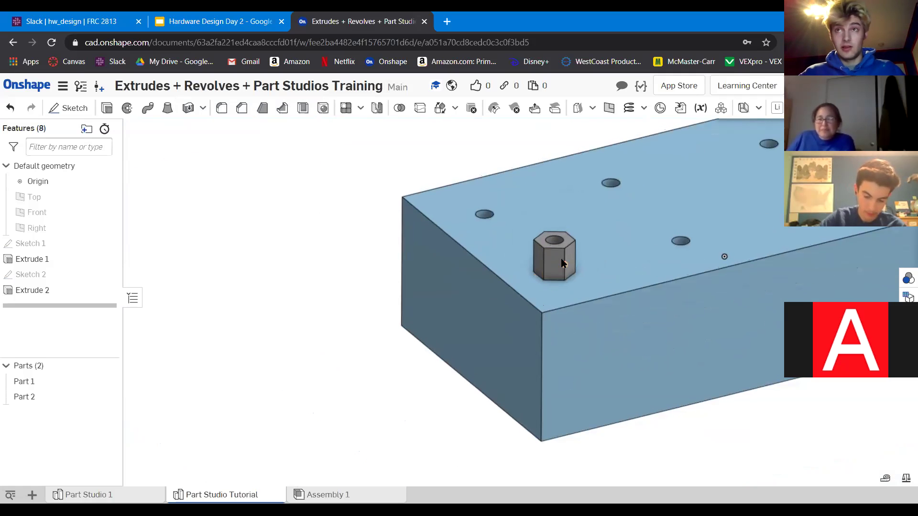
pyautogui.scroll(-5, 655, 292)
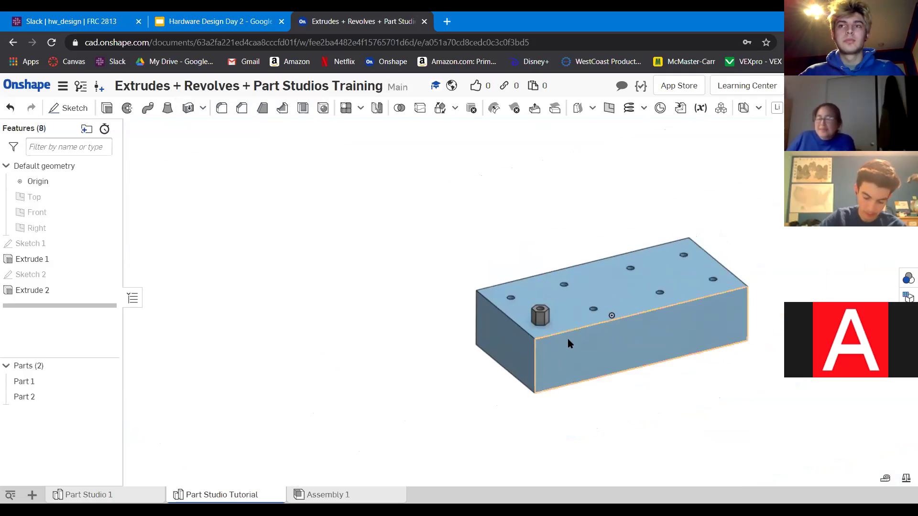
pyautogui.scroll(4, 567, 339)
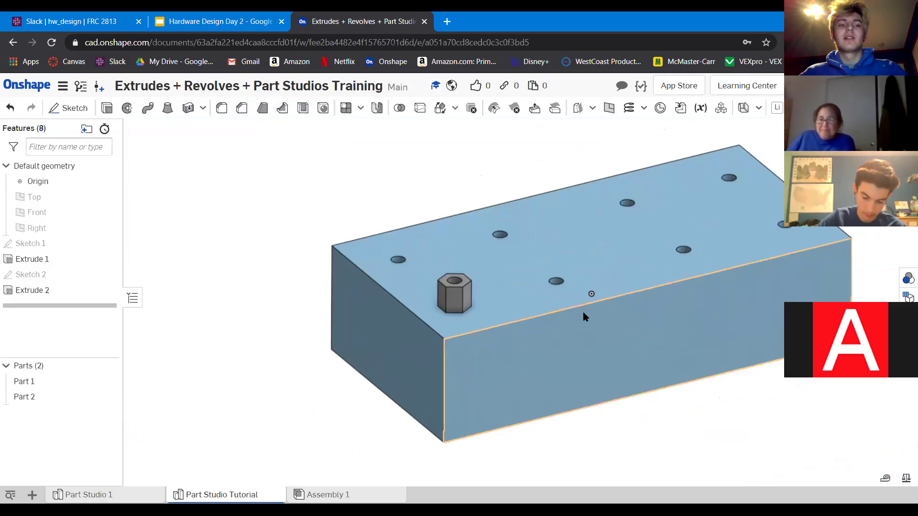
# Switch to Google Slides, go to the Quiz slide about the part studio and present it full screen.
pyautogui.hotkey('ctrl', 'shift', 'Tab')
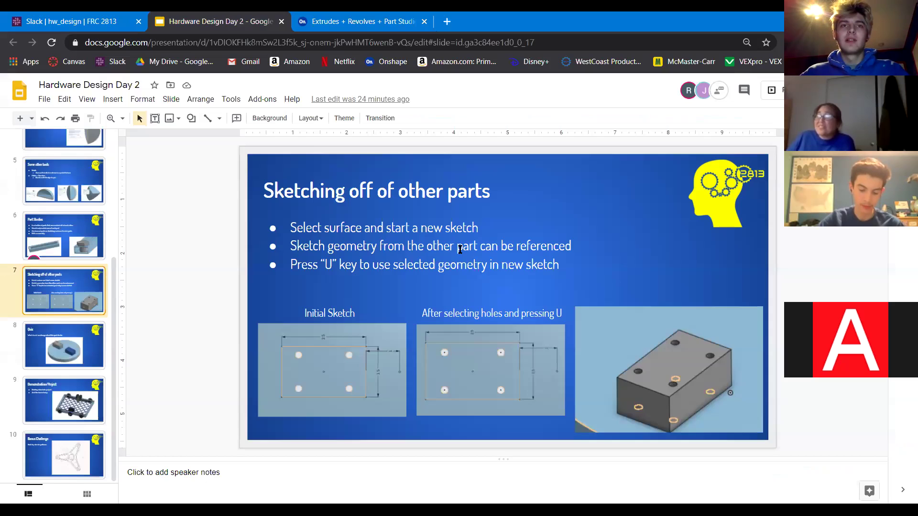
pyautogui.press('Down')
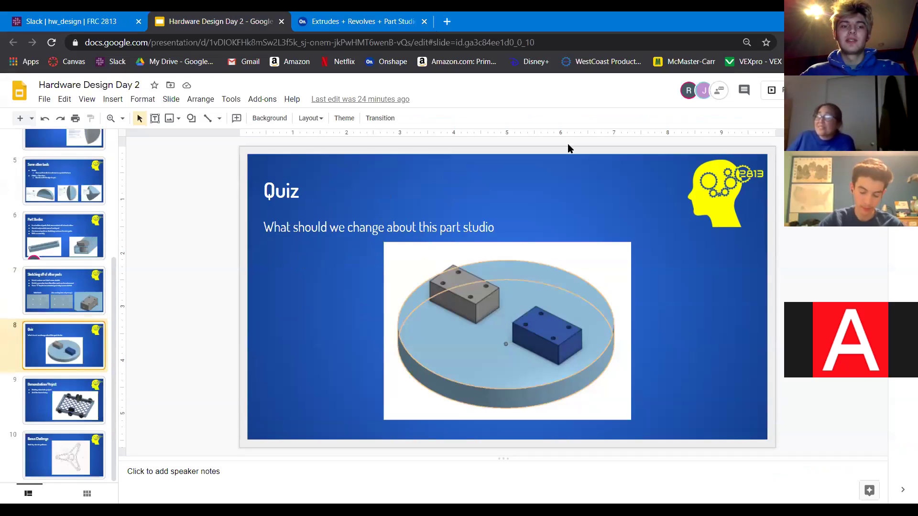
pyautogui.hotkey('ctrl', 'F5')
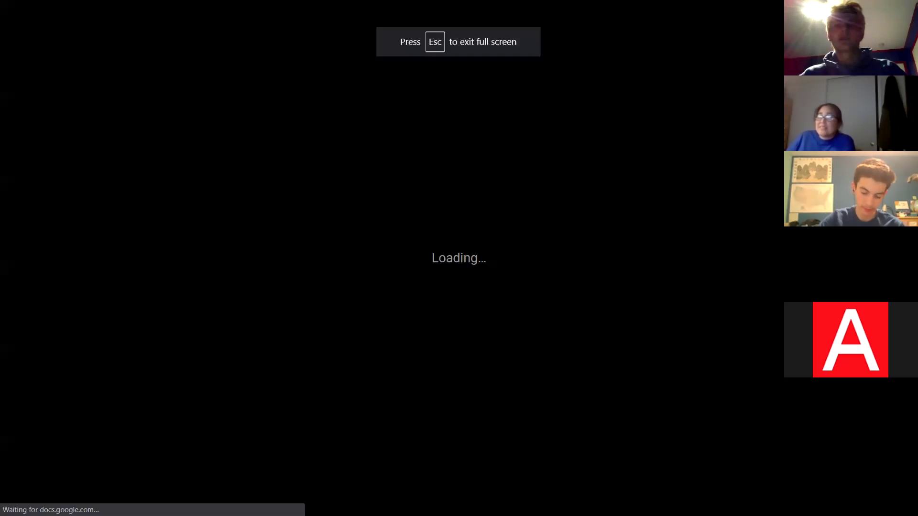
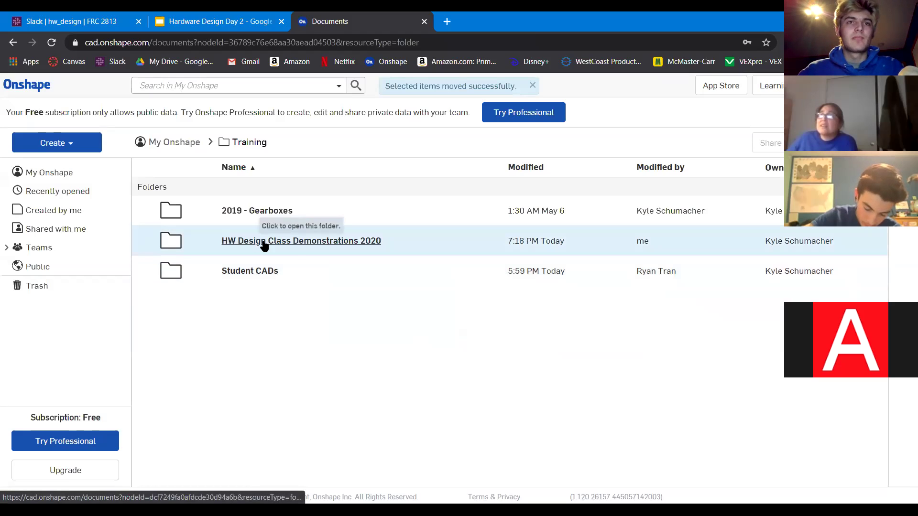
# Create a public document named "Training Drive Train Model" in the HW Design Class Demonstrations 2020 folder.
pyautogui.click(264, 243)
pyautogui.click(56, 142)
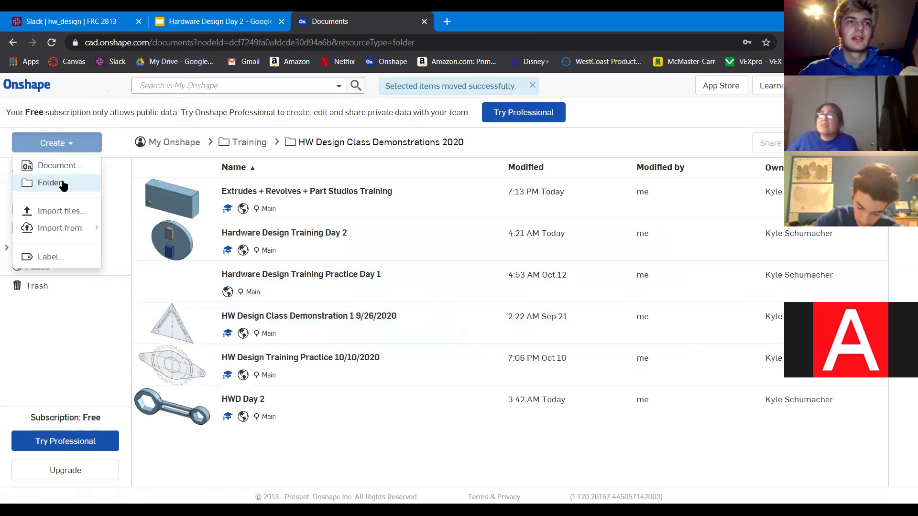
pyautogui.click(64, 168)
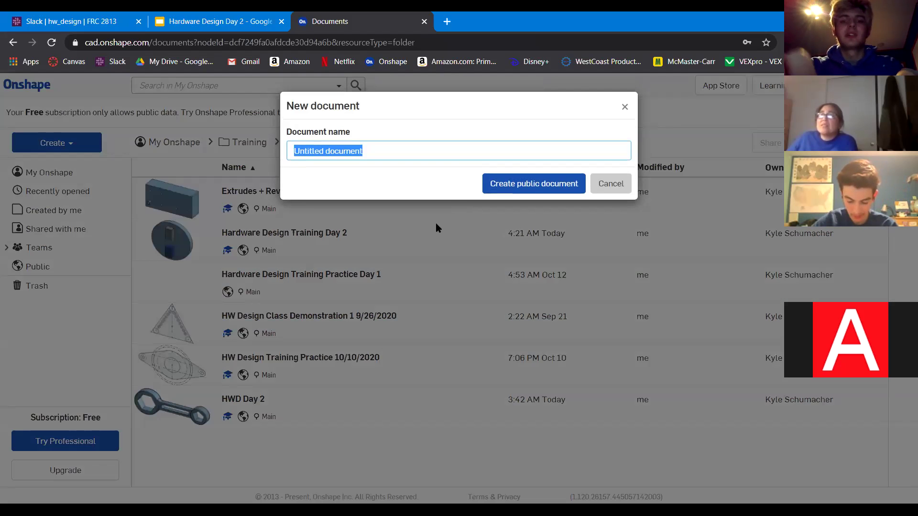
pyautogui.write('Tr')
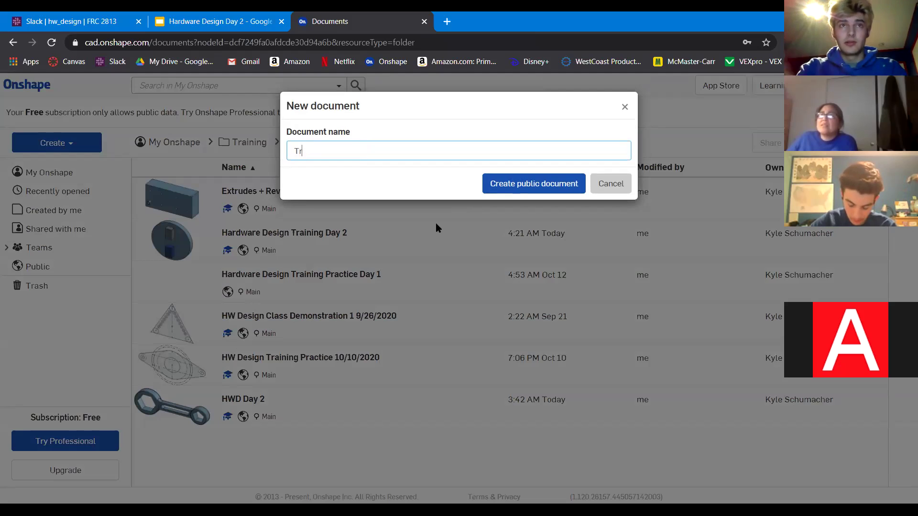
pyautogui.write('aining Dri')
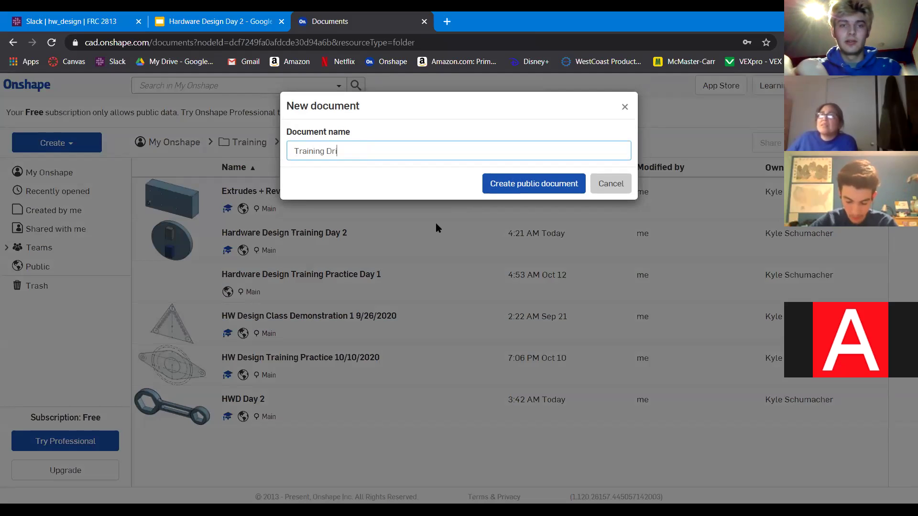
pyautogui.write('ve Train')
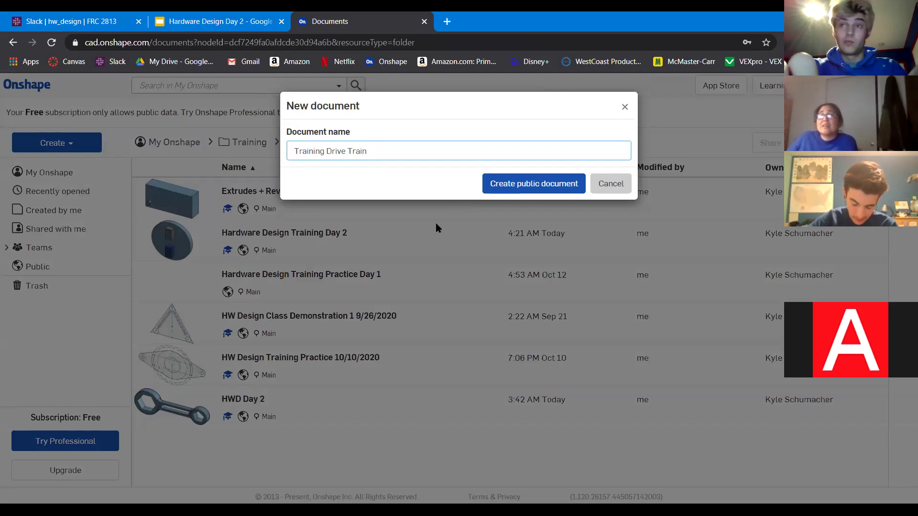
pyautogui.write(' Model')
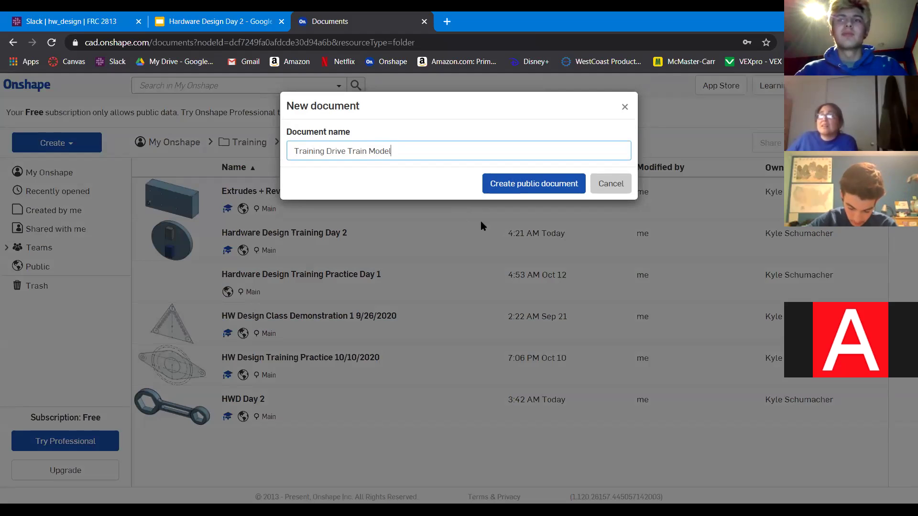
pyautogui.click(531, 187)
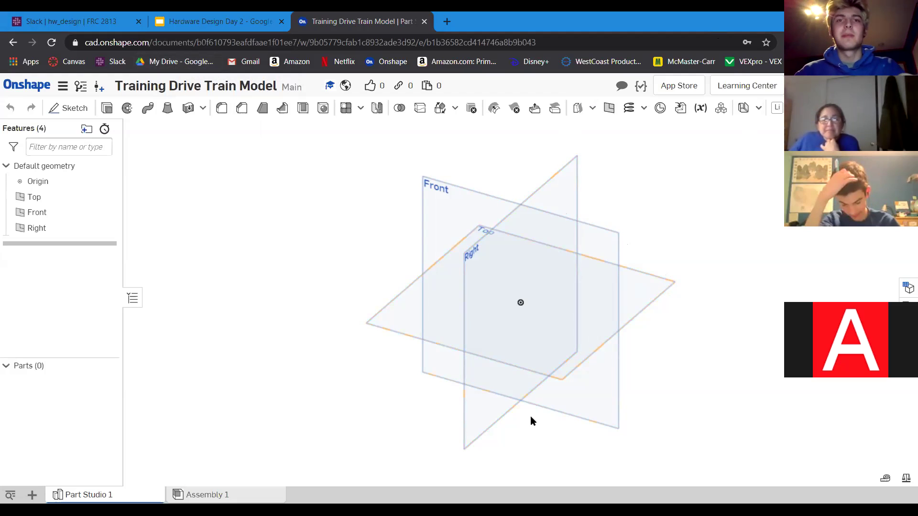
# Start a sketch on the Top plane, view it straight on and hide the default planes.
pyautogui.click(405, 318)
pyautogui.press('s')
pyautogui.click(417, 327)
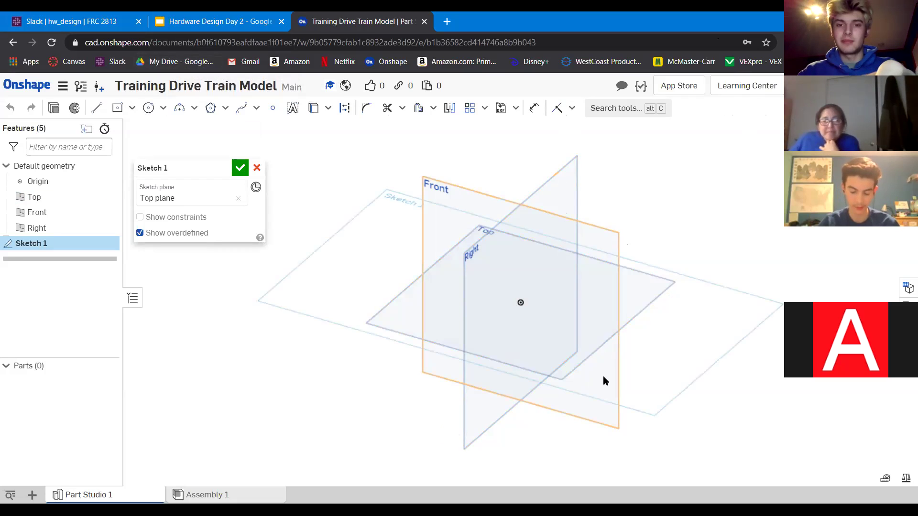
pyautogui.press('n')
pyautogui.press('p')
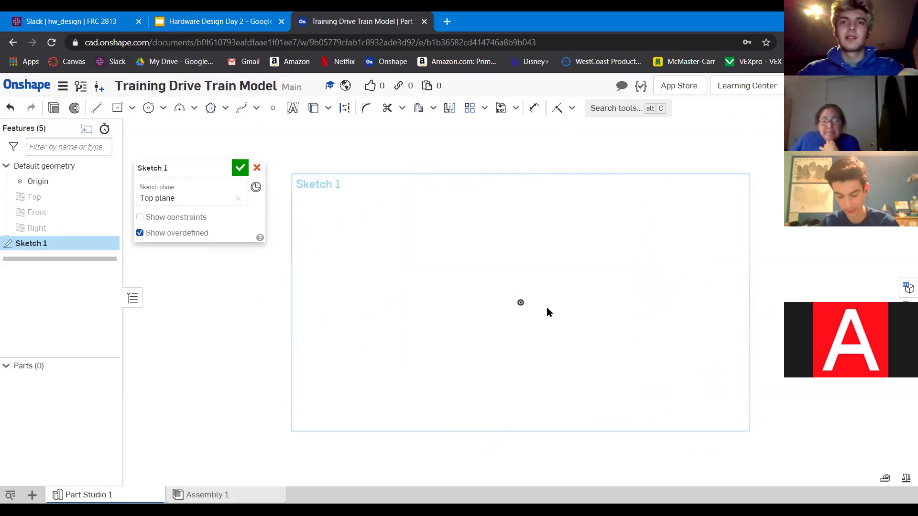
pyautogui.scroll(-1, 511, 314)
pyautogui.moveTo(511, 315); pyautogui.dragTo(486, 320, button='middle')
pyautogui.scroll(1, 487, 320)
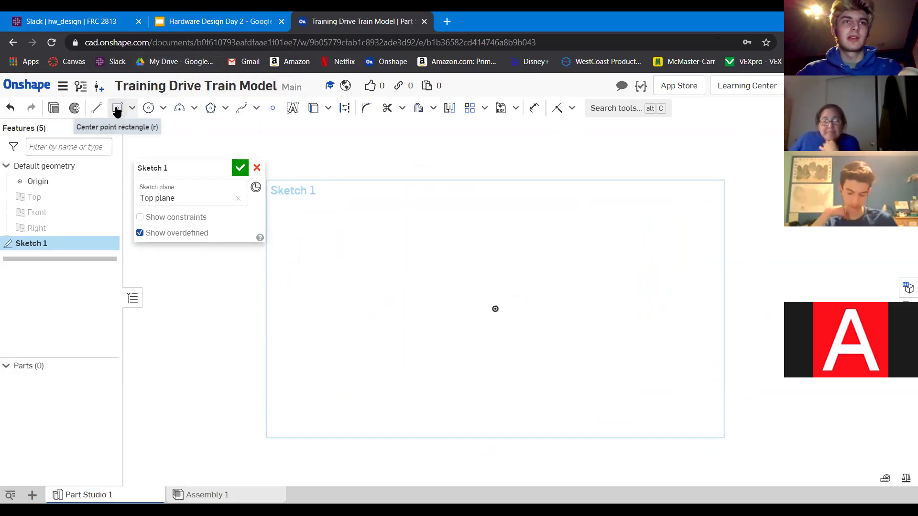
# Sketch a tall corner rectangle starting at the origin, about 1.38 in wide and 11.37 in high.
pyautogui.click(133, 110)
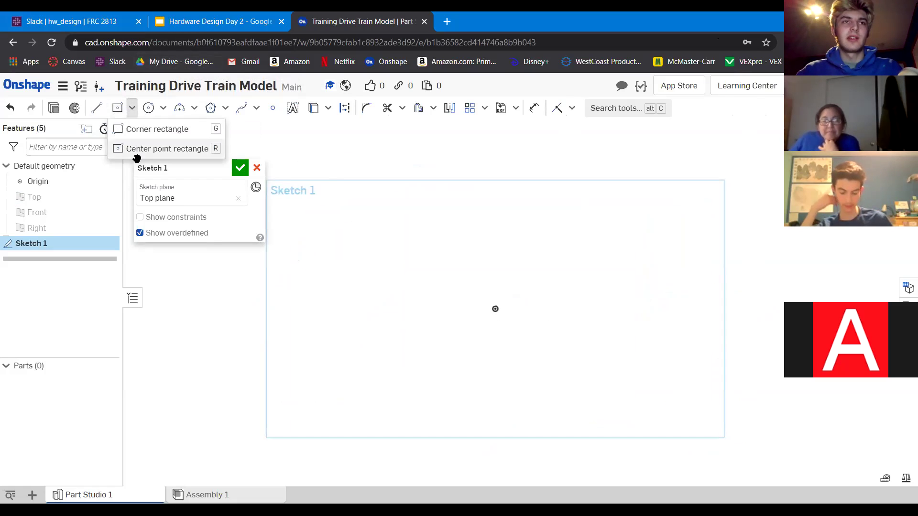
pyautogui.click(148, 130)
pyautogui.scroll(-3, 572, 274)
pyautogui.moveTo(536, 287); pyautogui.dragTo(578, 298, button='middle')
pyautogui.scroll(3, 578, 298)
pyautogui.moveTo(639, 283)
pyautogui.mouseDown(button='middle')
pyautogui.moveTo(533, 371)
pyautogui.moveTo(426, 348)
pyautogui.mouseUp(button='middle')
pyautogui.scroll(-5, 546, 364)
pyautogui.scroll(-1, 426, 349)
pyautogui.scroll(3, 459, 348)
pyautogui.click(434, 364)
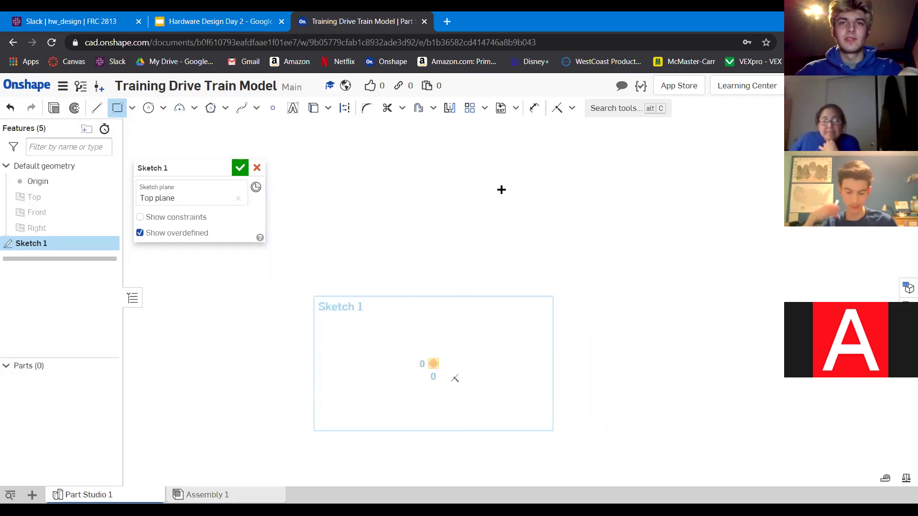
pyautogui.click(461, 140)
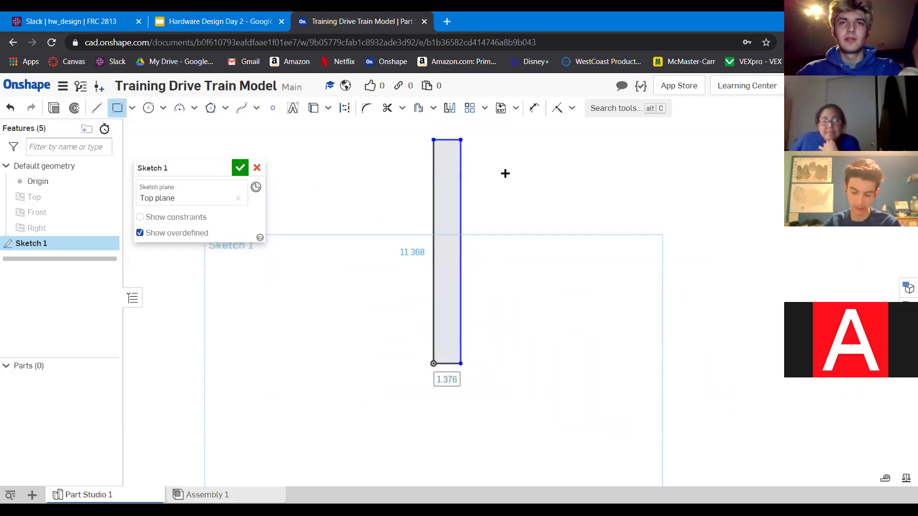
# Sketch a horizontal corner rectangle about 13.14 in long and 1.03 in high, extending right from the upright's top right corner.
pyautogui.click(461, 140)
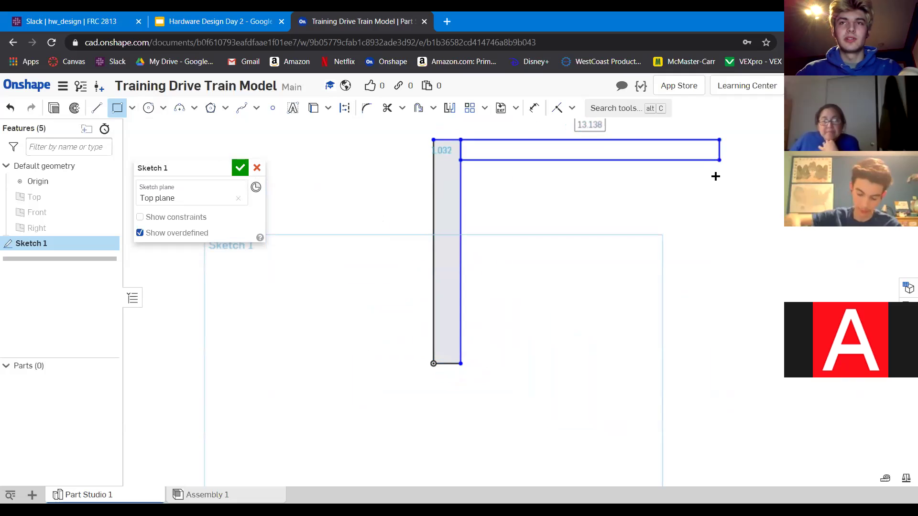
pyautogui.scroll(-3, 637, 181)
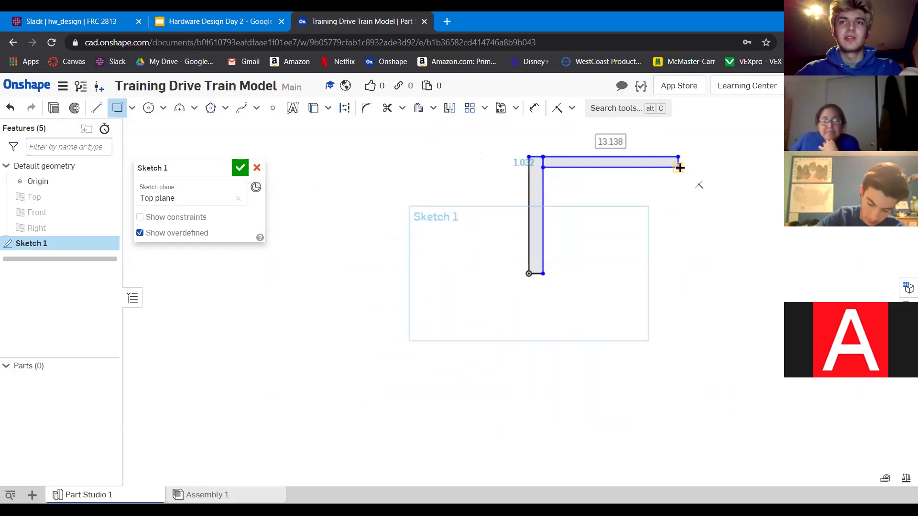
pyautogui.click(679, 167)
# Close the frame with a right upright about 1.38 in by 10.34 in and a horizontal rectangle between the two uprights' lower ends.
pyautogui.click(678, 167)
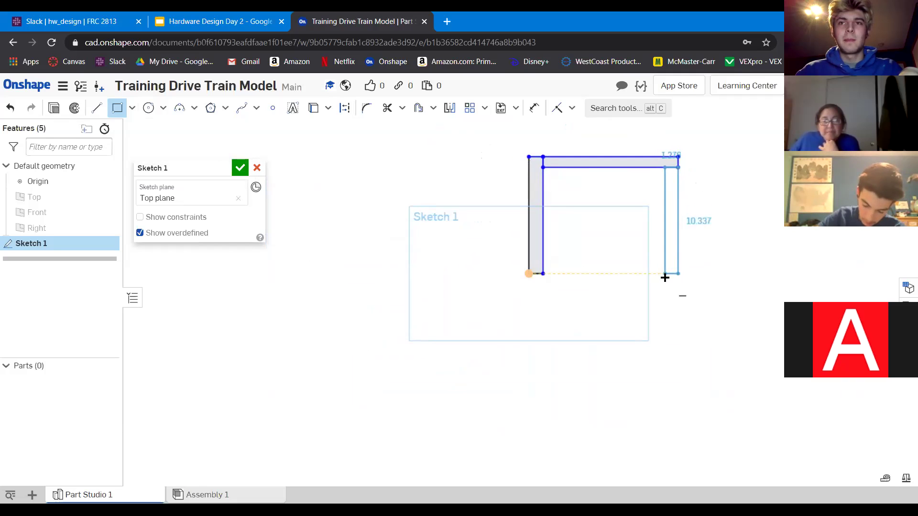
pyautogui.click(665, 276)
pyautogui.click(543, 274)
pyautogui.click(664, 258)
pyautogui.scroll(5, 602, 274)
pyautogui.scroll(-5, 521, 325)
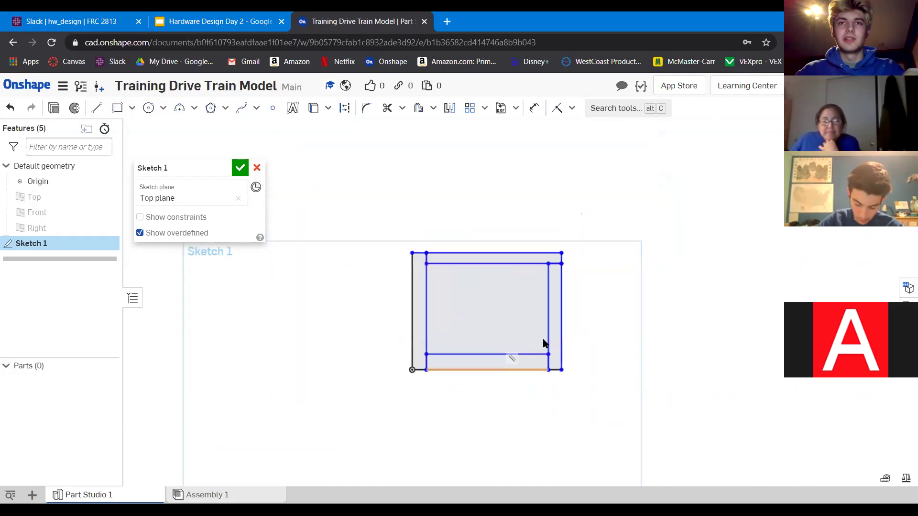
# Delete the vertical lines of the frame's right upright.
pyautogui.scroll(5, 544, 343)
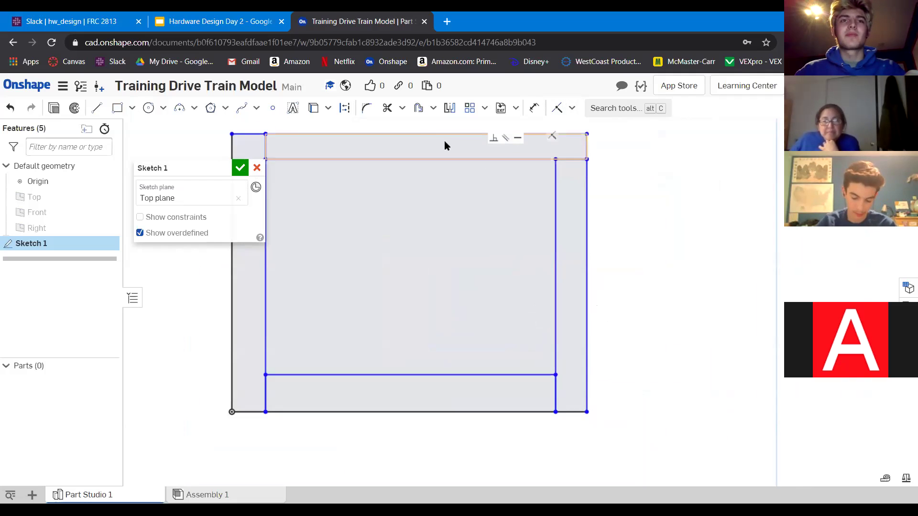
pyautogui.scroll(-4, 590, 275)
pyautogui.moveTo(498, 145)
pyautogui.mouseDown()
pyautogui.moveTo(621, 251)
pyautogui.moveTo(636, 406)
pyautogui.mouseUp()
pyautogui.press('Delete')
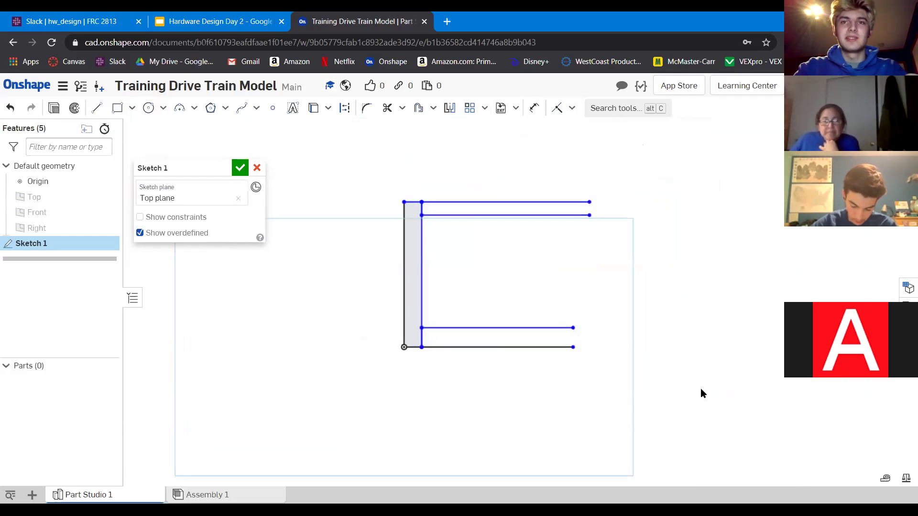
# Delete the four remaining horizontal lines of the frame's upper and lower rails.
pyautogui.click(556, 215)
pyautogui.click(564, 202)
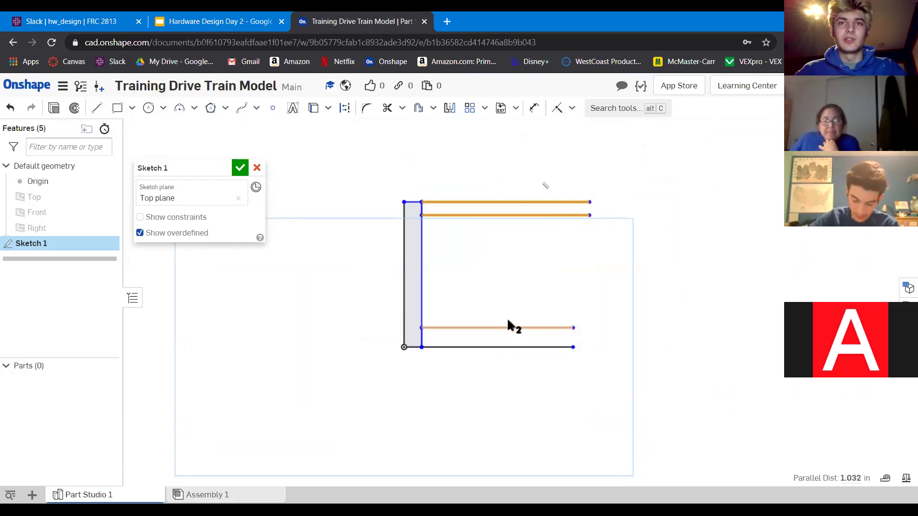
pyautogui.click(503, 328)
pyautogui.click(497, 347)
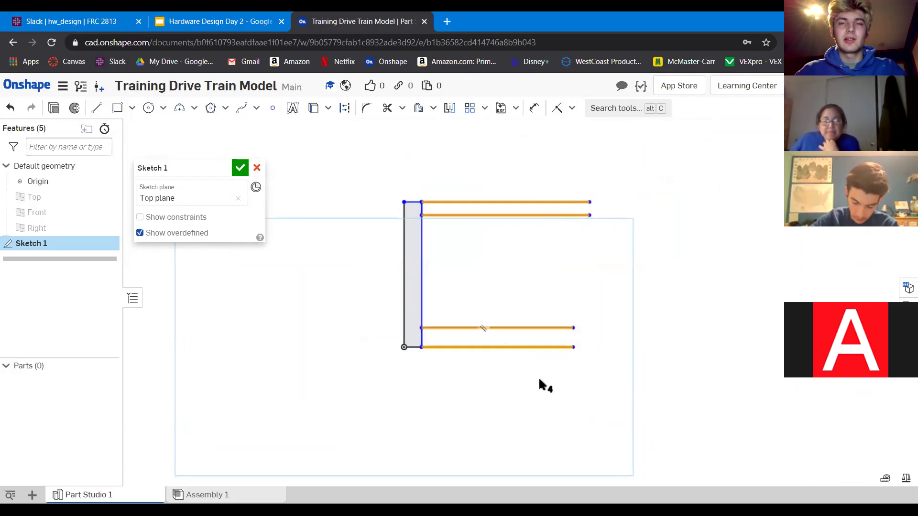
pyautogui.press('Delete')
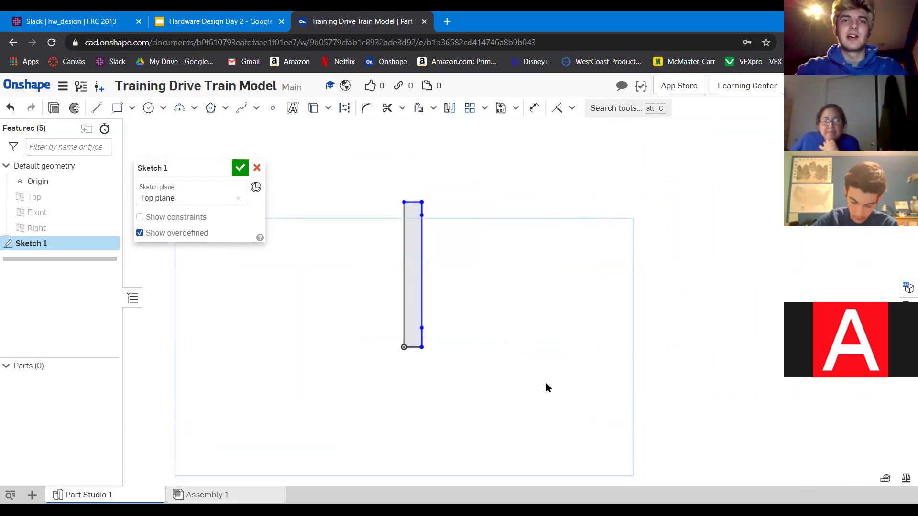
# Delete the remaining left rectangle and its leftover points so the sketch is empty.
pyautogui.click(419, 217)
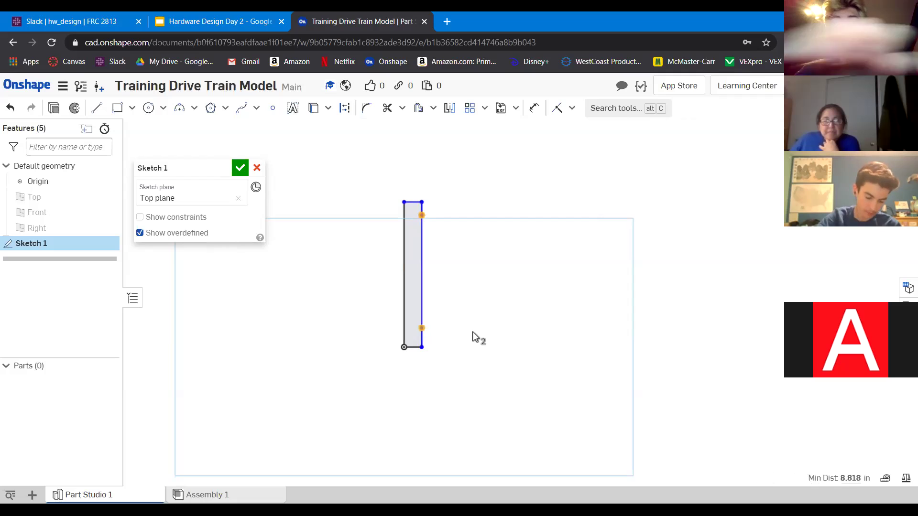
pyautogui.scroll(-3, 429, 336)
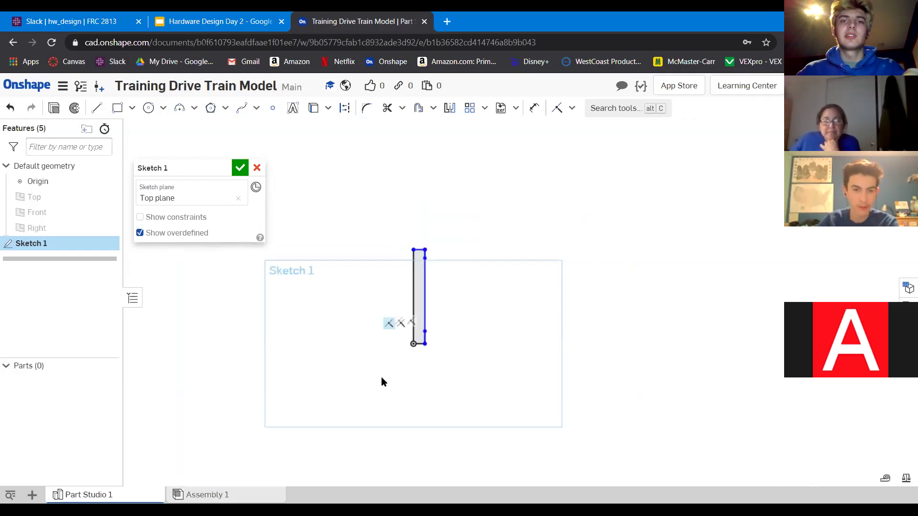
pyautogui.scroll(5, 406, 357)
pyautogui.scroll(-2, 477, 434)
pyautogui.moveTo(348, 199); pyautogui.dragTo(546, 465)
pyautogui.press('Delete')
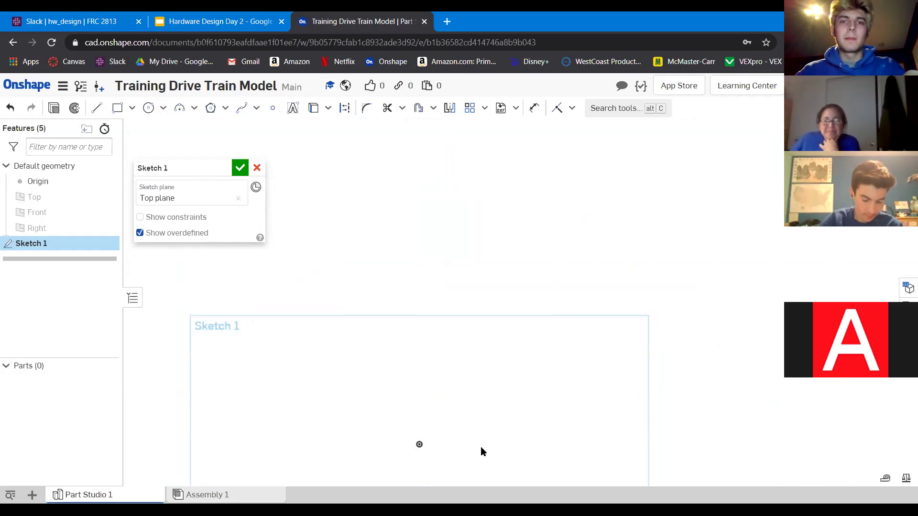
# Sketch a corner rectangle about 1.74 in by 20.15 in upward from the origin as the frame's left upright.
pyautogui.scroll(3, 380, 285)
pyautogui.scroll(-2, 430, 277)
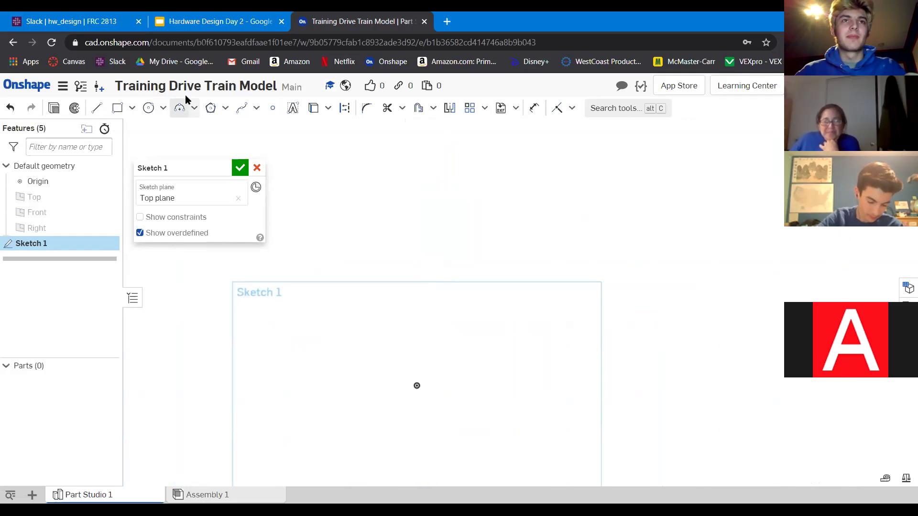
pyautogui.click(119, 109)
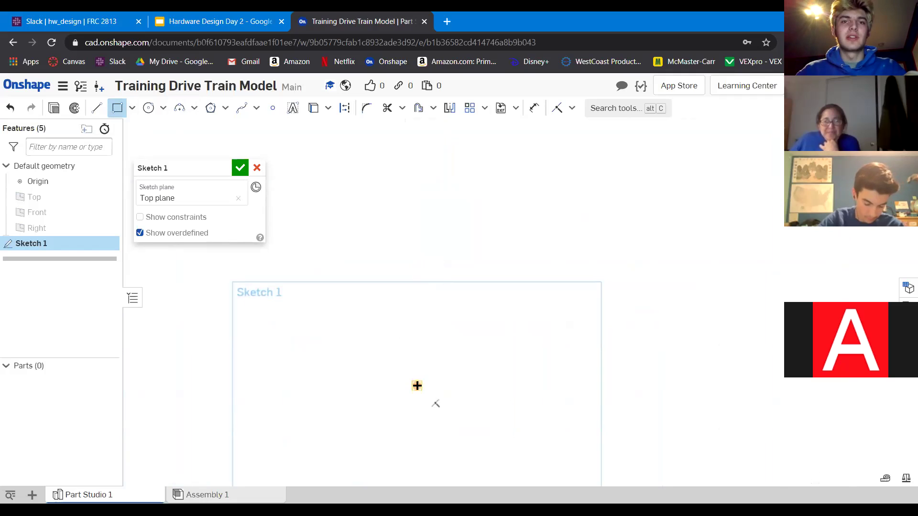
pyautogui.click(418, 386)
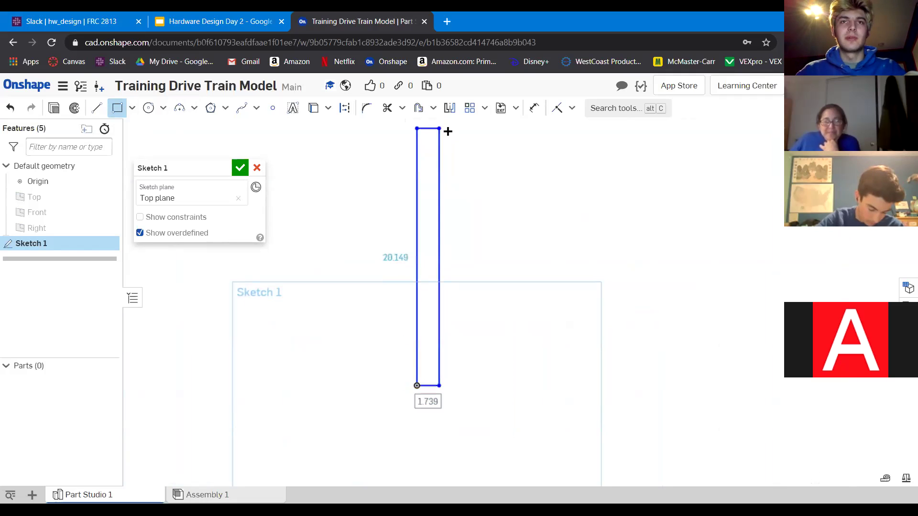
pyautogui.click(439, 128)
# Sketch two horizontal rails extending right from the upright's upper and lower ends, the lower one about 20.31 in by 2.65 in.
pyautogui.click(438, 128)
pyautogui.click(679, 153)
pyautogui.click(440, 385)
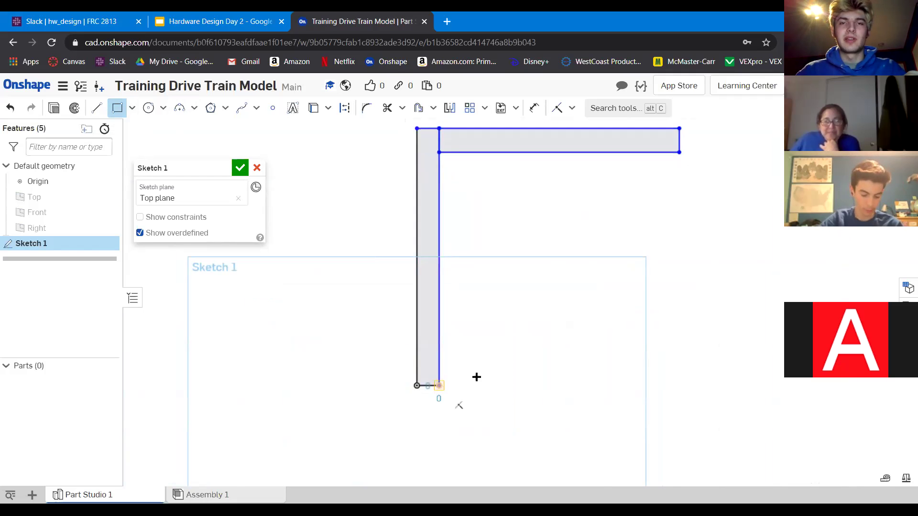
pyautogui.click(708, 351)
pyautogui.scroll(-3, 495, 401)
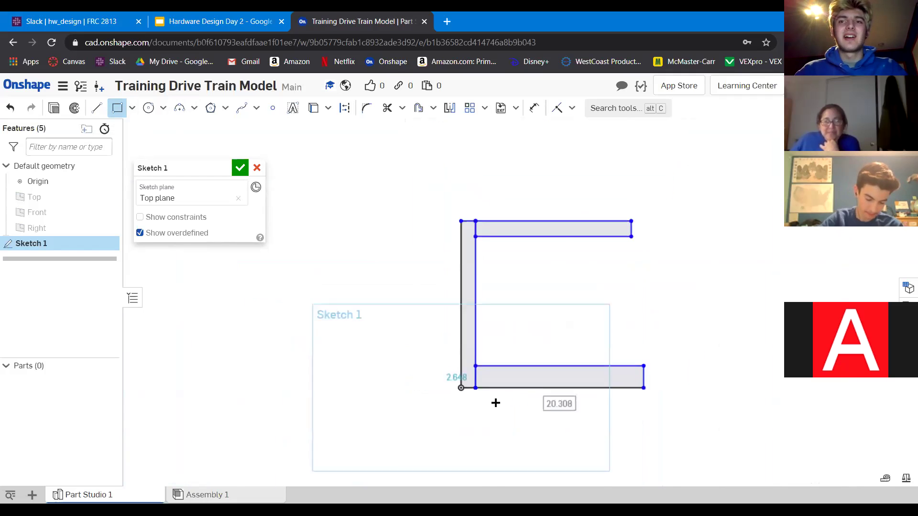
pyautogui.scroll(4, 589, 339)
pyautogui.scroll(-3, 589, 339)
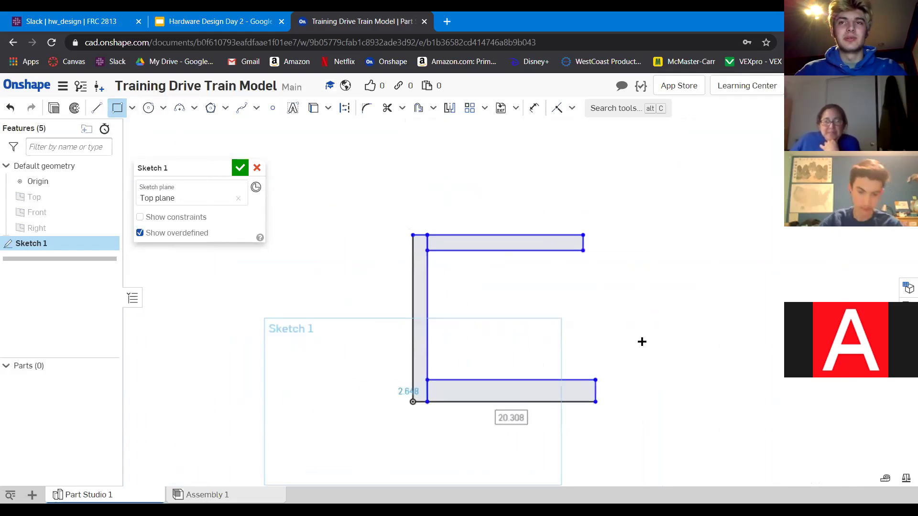
pyautogui.press('Escape')
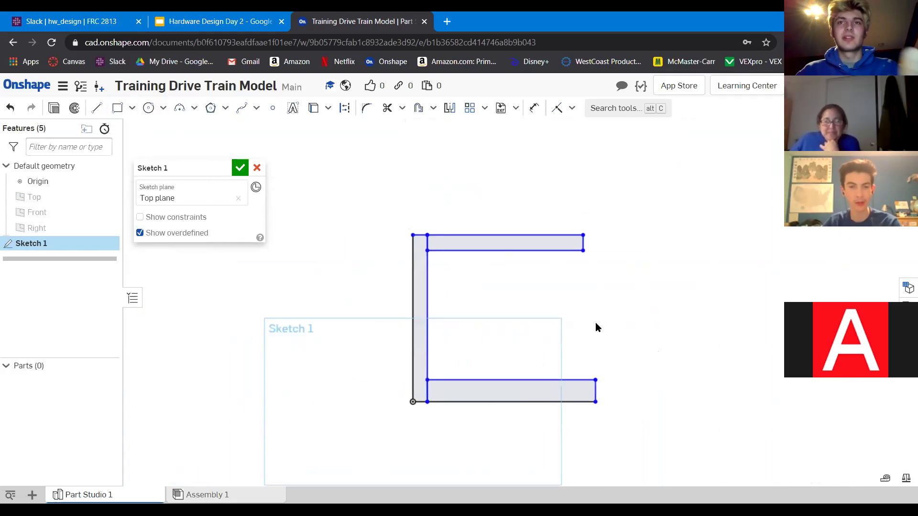
# Apply a vertical constraint between the right-end corners of the upper and lower rails to align them.
pyautogui.click(594, 381)
pyautogui.click(581, 248)
pyautogui.press('v')
pyautogui.scroll(-3, 566, 310)
pyautogui.scroll(4, 589, 320)
pyautogui.scroll(-1, 629, 334)
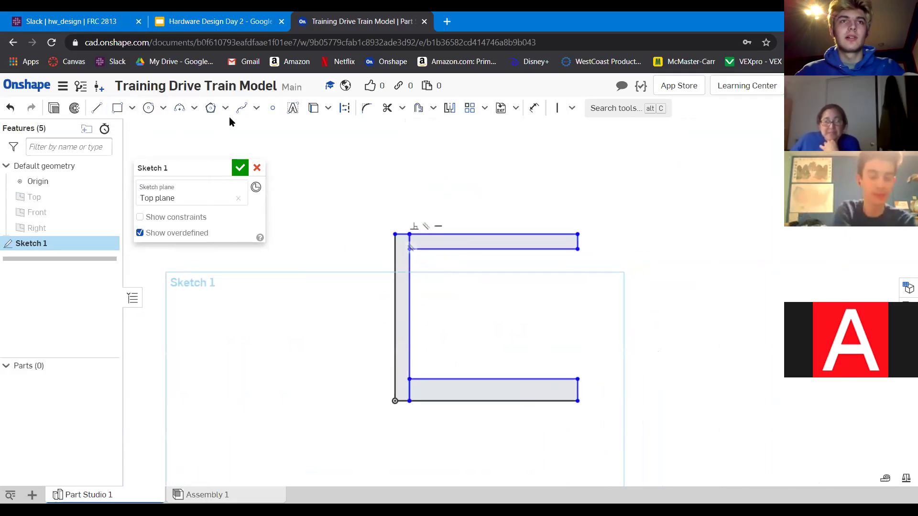
# Sketch a right upright about 2.44 in by 15.7 in between the right ends of the two rails.
pyautogui.click(117, 108)
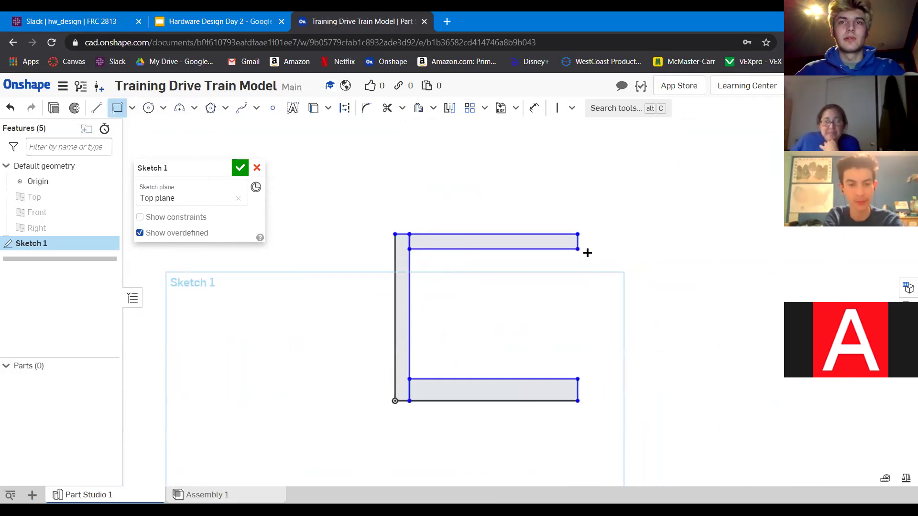
pyautogui.click(579, 248)
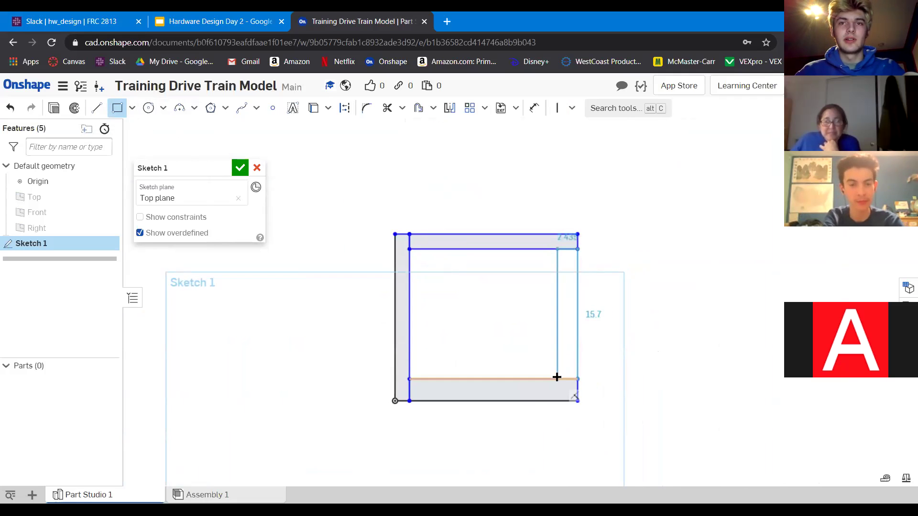
pyautogui.click(557, 379)
pyautogui.press('Escape')
# Dimension the right upright's width as 2 in.
pyautogui.scroll(3, 583, 363)
pyautogui.press('d')
pyautogui.click(525, 322)
pyautogui.click(556, 321)
pyautogui.click(547, 323)
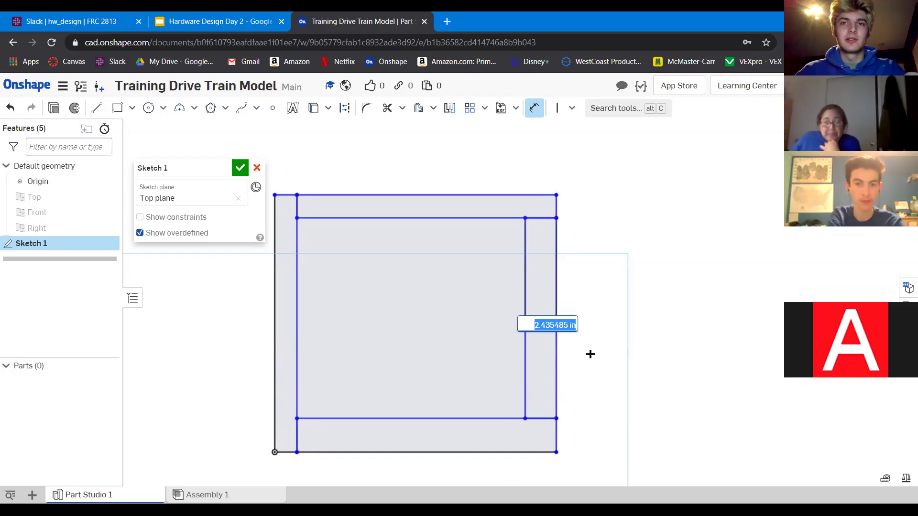
pyautogui.write('2')
pyautogui.press('Return')
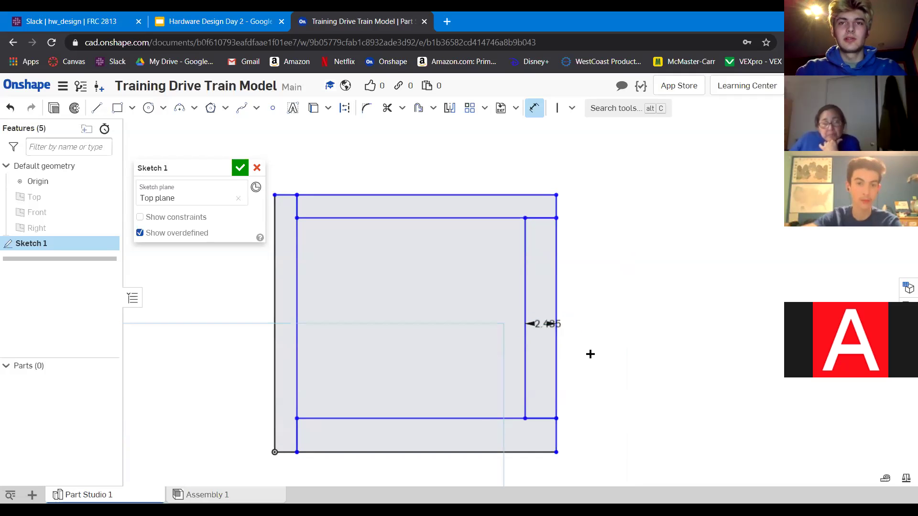
# Change the right upright's width dimension to 1 in.
pyautogui.scroll(-3, 729, 281)
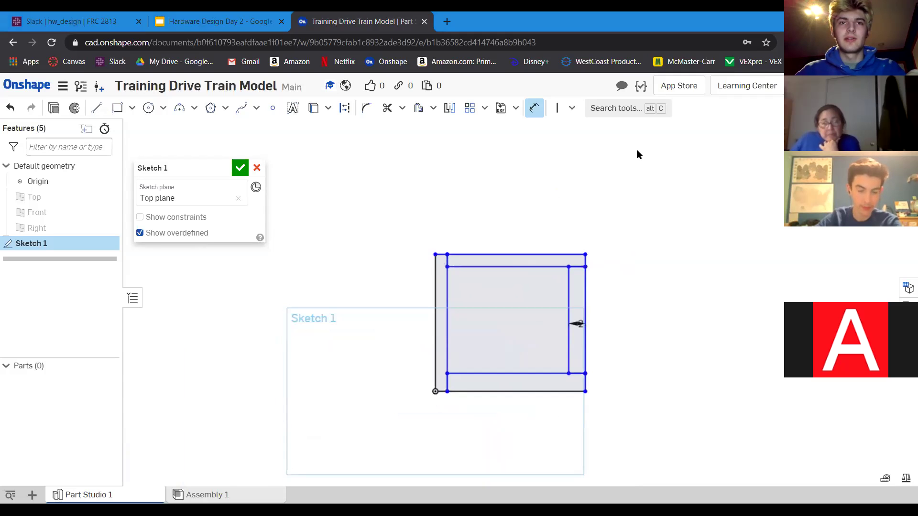
pyautogui.scroll(2, 539, 309)
pyautogui.scroll(1, 452, 319)
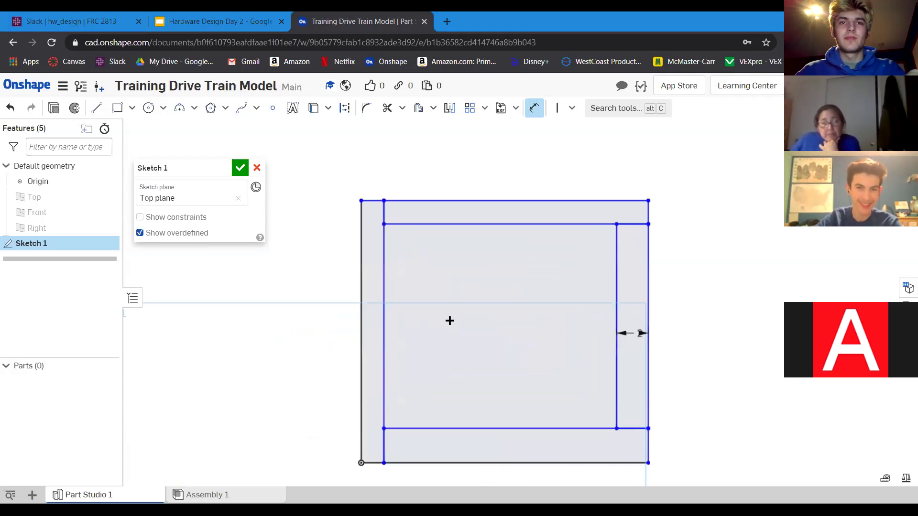
pyautogui.click(639, 333)
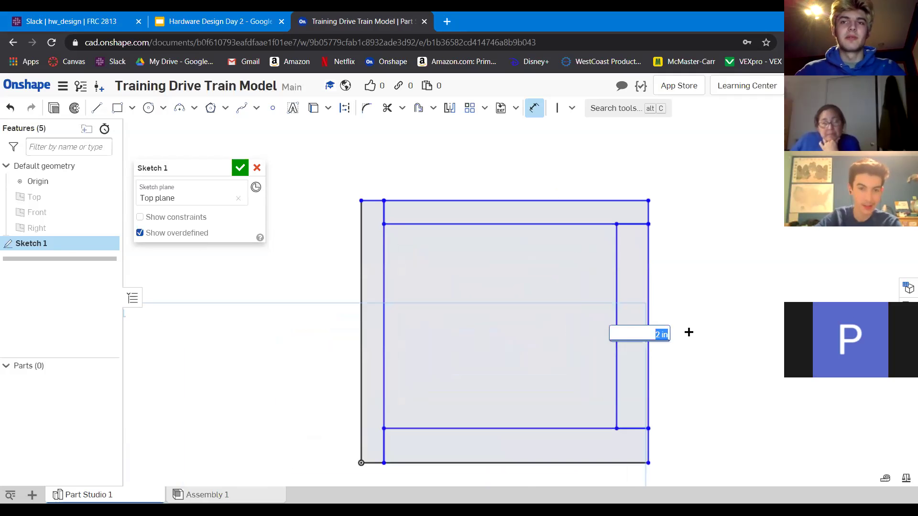
pyautogui.write('1')
pyautogui.press('Return')
pyautogui.press('Escape')
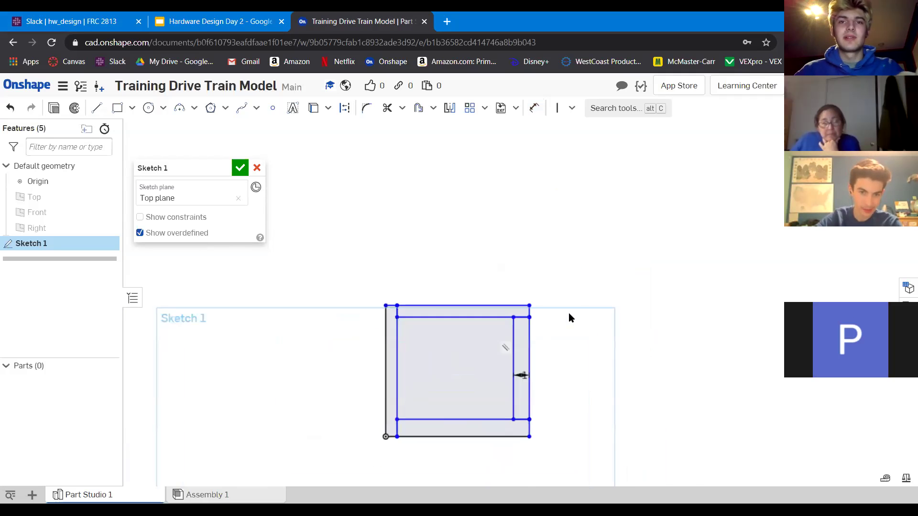
# Delete the lines of the frame's left upright, keeping the two rails and the right upright.
pyautogui.scroll(4, 569, 313)
pyautogui.scroll(-2, 595, 343)
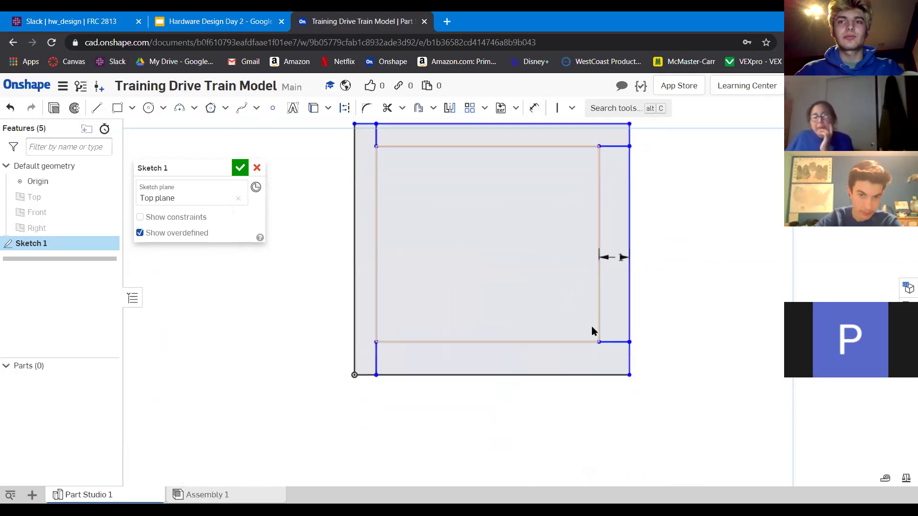
pyautogui.scroll(-3, 511, 310)
pyautogui.scroll(3, 506, 258)
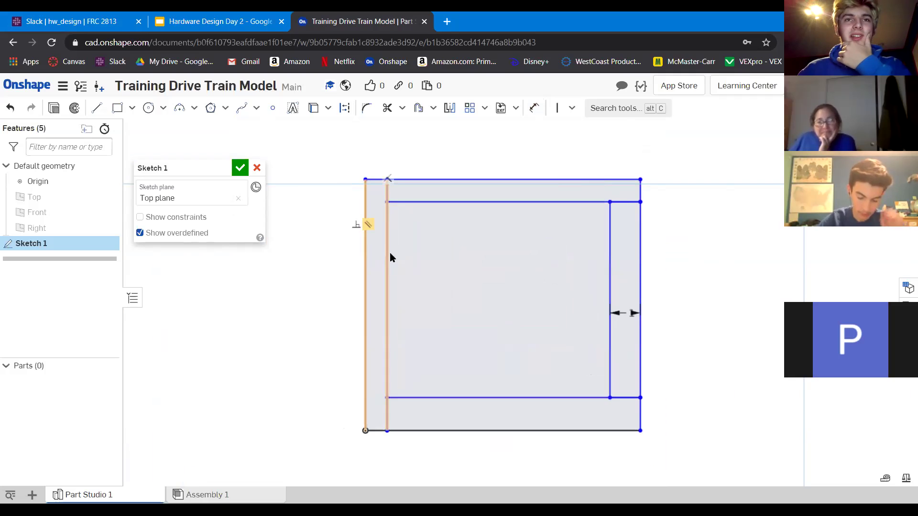
pyautogui.click(386, 273)
pyautogui.click(366, 234)
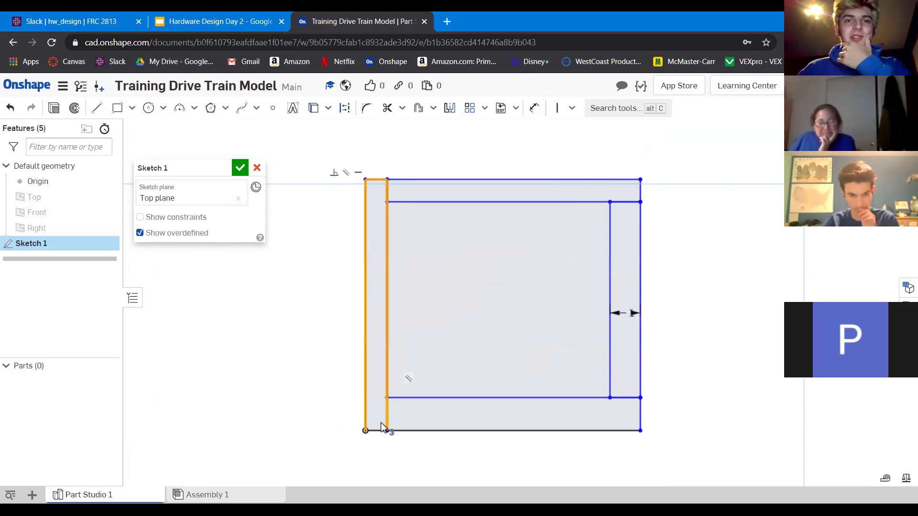
pyautogui.press('Delete')
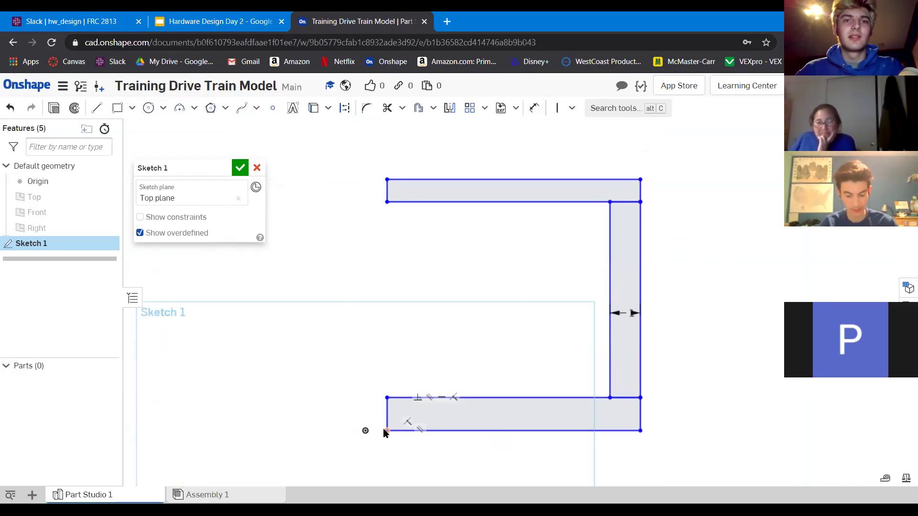
# Make the lower rail's lower-left corner coincident with the origin, and sketch a left upright about 1.01 in by 6.45 in between the rails.
pyautogui.click(365, 430)
pyautogui.press('i')
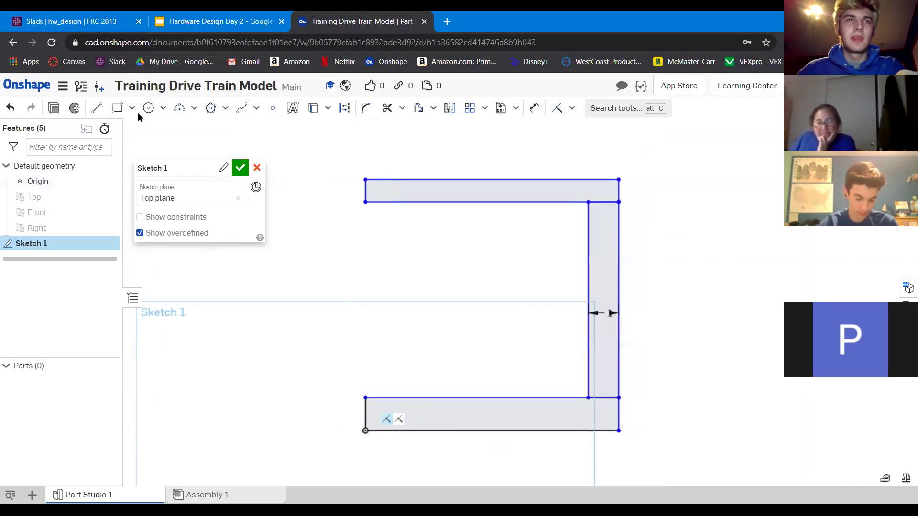
pyautogui.click(116, 108)
pyautogui.click(365, 202)
pyautogui.click(397, 397)
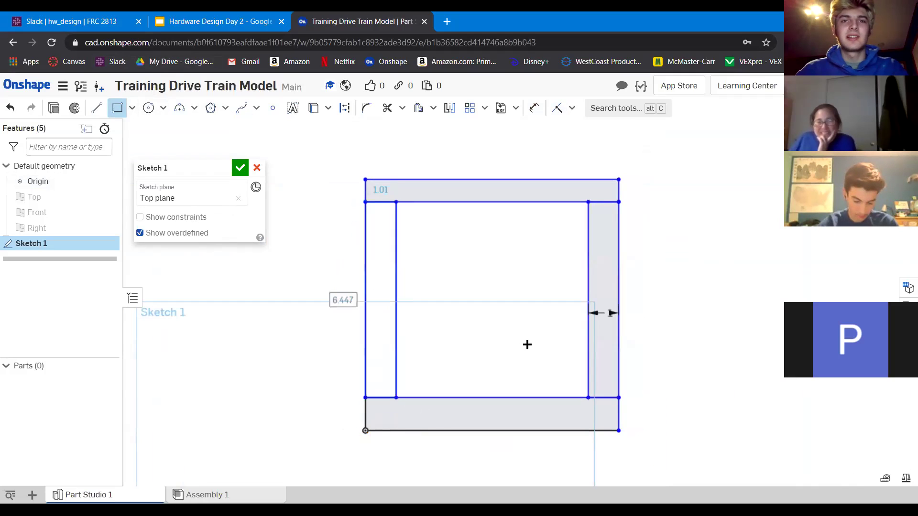
pyautogui.press('Escape')
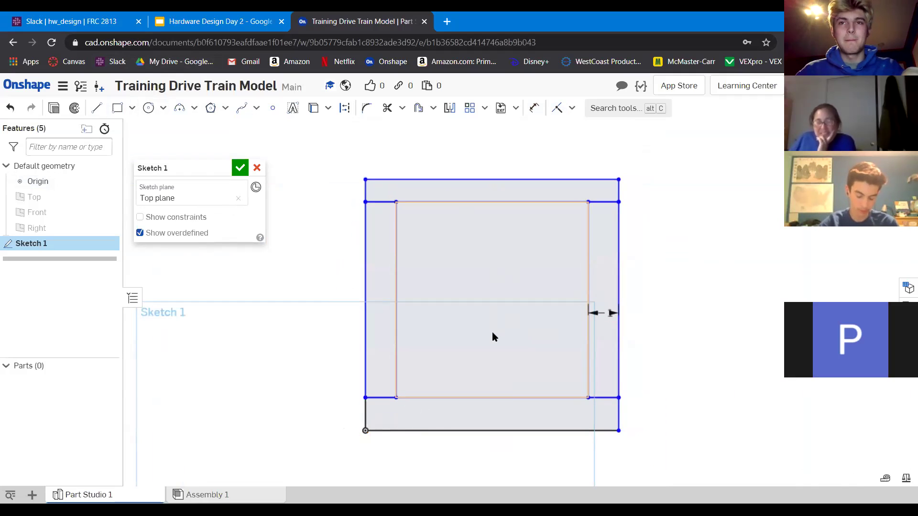
# Reposition the right upright's width dimension and dimension the lower rail's height as 1 in.
pyautogui.scroll(-3, 520, 287)
pyautogui.scroll(5, 564, 297)
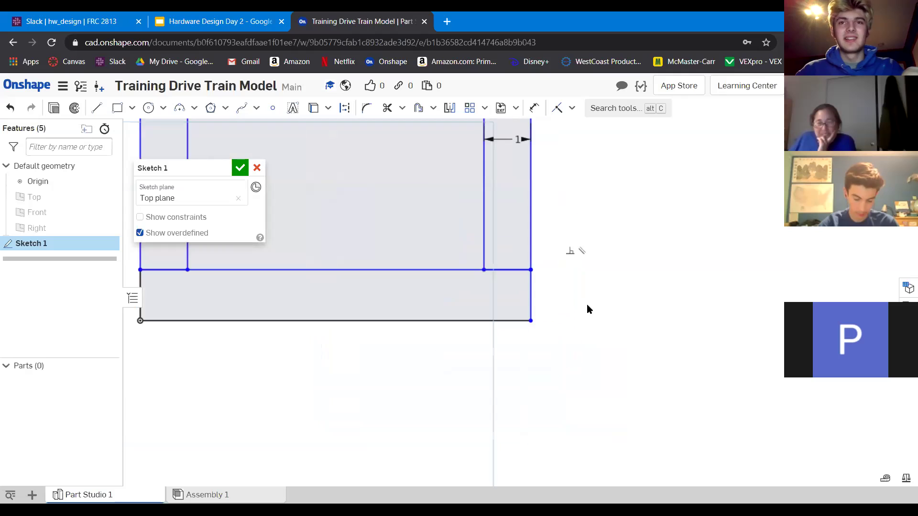
pyautogui.scroll(-2, 526, 344)
pyautogui.moveTo(470, 379); pyautogui.dragTo(488, 428, button='middle')
pyautogui.moveTo(538, 282); pyautogui.dragTo(533, 294)
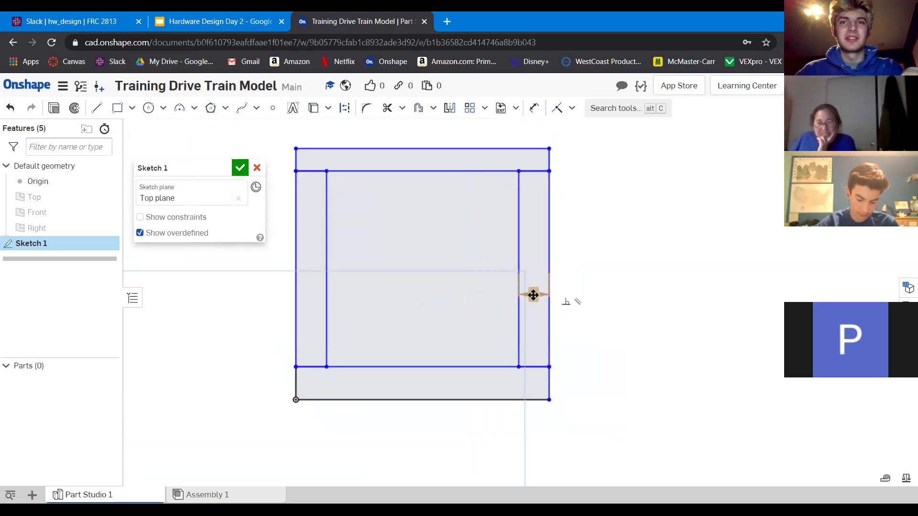
pyautogui.press('d')
pyautogui.click(551, 389)
pyautogui.click(639, 393)
pyautogui.write('1')
pyautogui.press('Return')
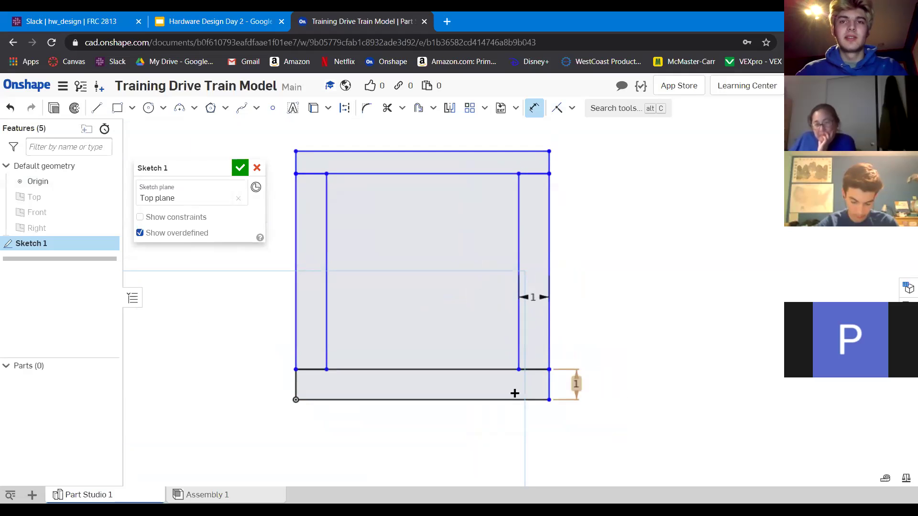
# Dimension the left upright's width as 1 in.
pyautogui.click(296, 284)
pyautogui.click(327, 287)
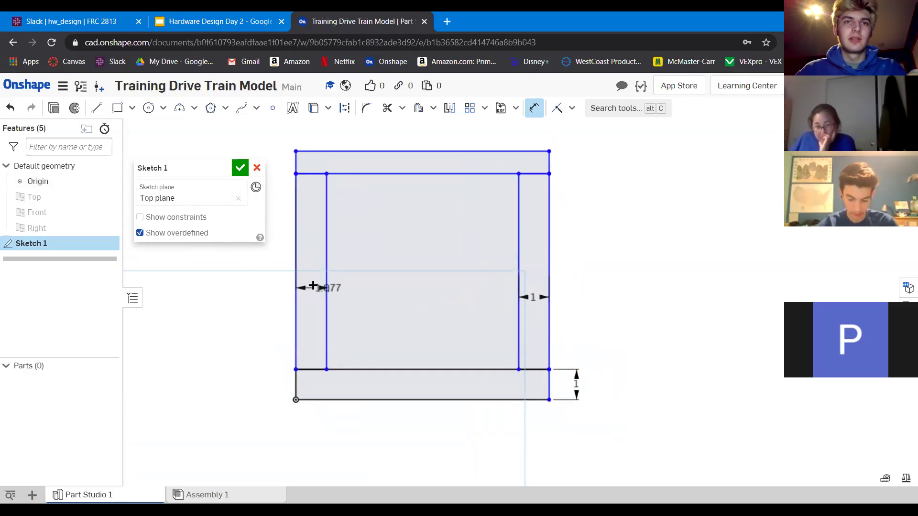
pyautogui.click(309, 286)
pyautogui.write('1')
pyautogui.press('Return')
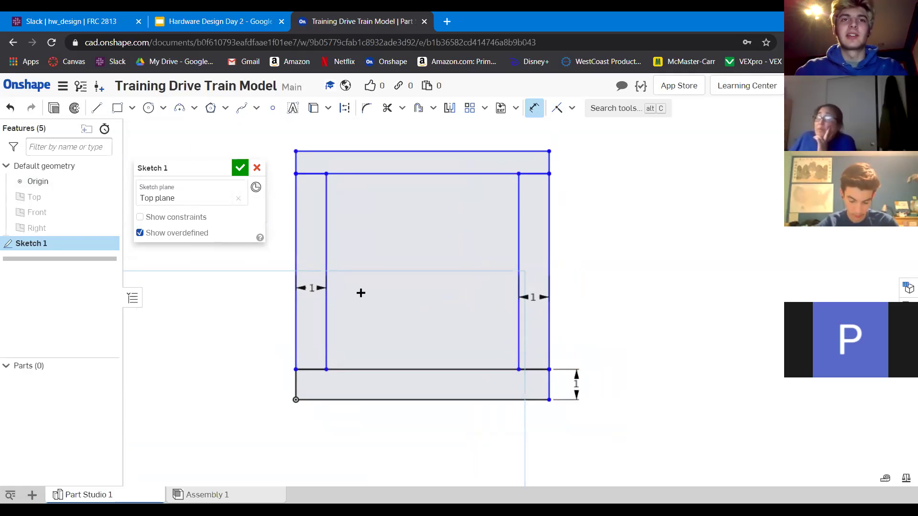
pyautogui.press('Escape')
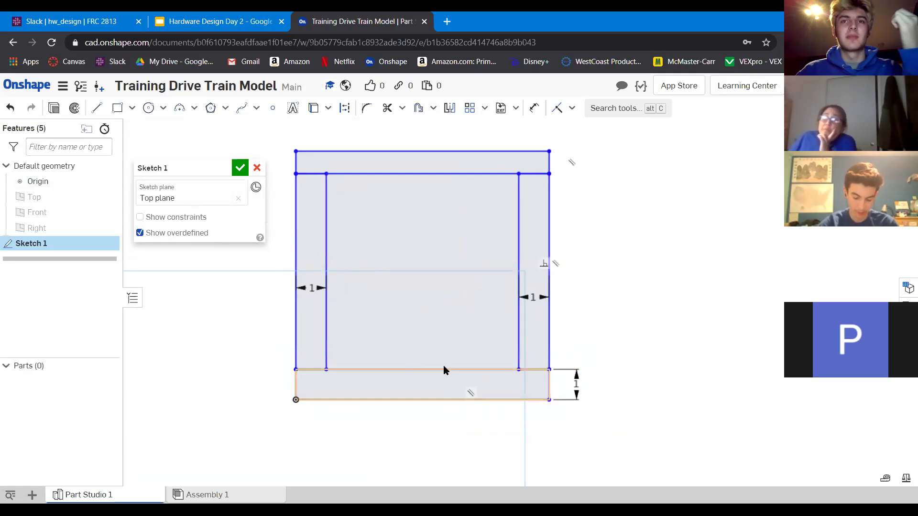
# Dimension the upper rail's height as 1 in and place the dimension text above the frame.
pyautogui.scroll(-1, 423, 211)
pyautogui.moveTo(423, 212); pyautogui.dragTo(485, 360, button='middle')
pyautogui.press('d')
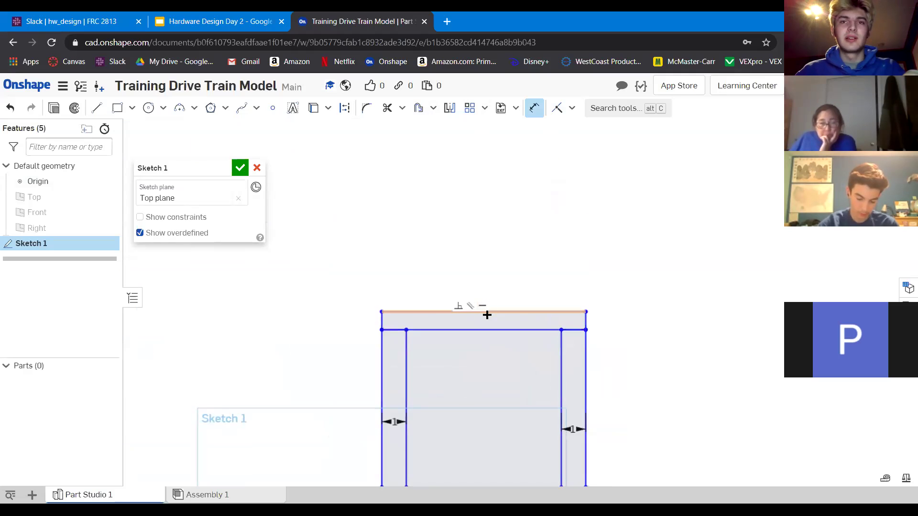
pyautogui.click(502, 312)
pyautogui.click(495, 329)
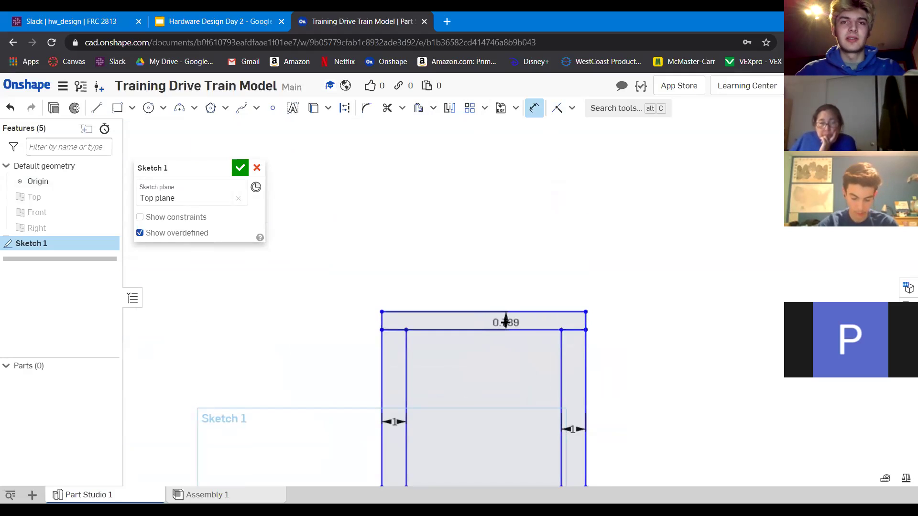
pyautogui.click(503, 321)
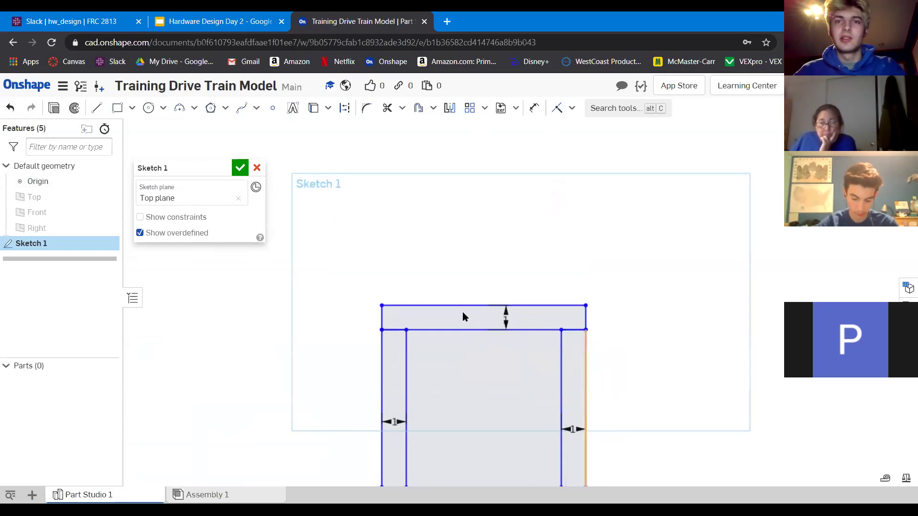
pyautogui.click(534, 300)
pyautogui.scroll(-3, 506, 250)
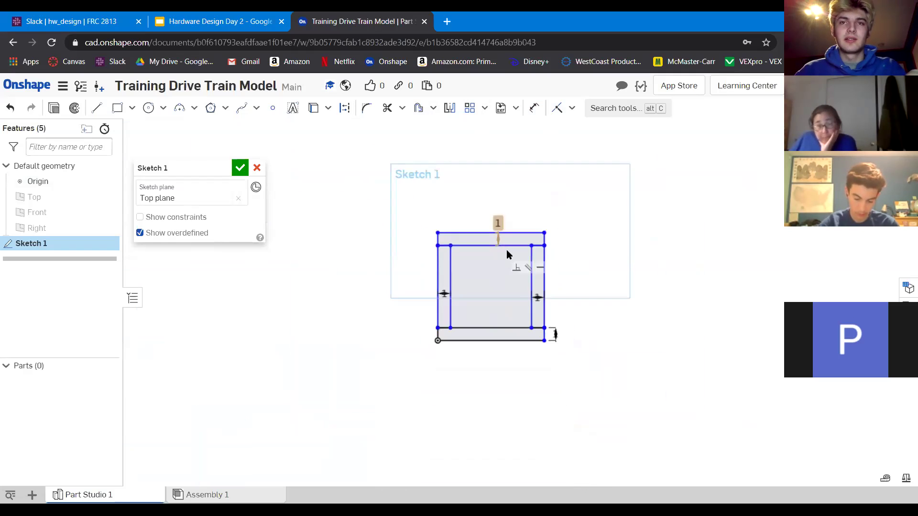
pyautogui.scroll(4, 509, 351)
pyautogui.scroll(-1, 512, 346)
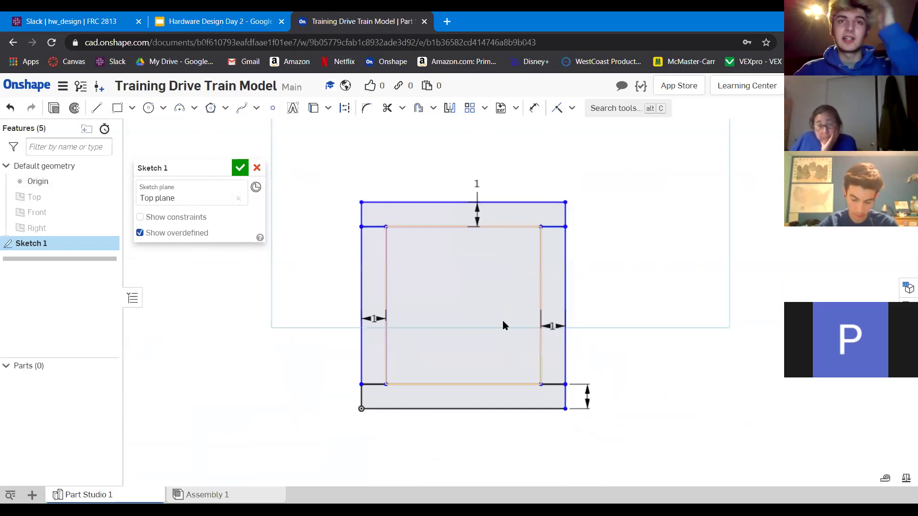
pyautogui.scroll(-1, 482, 322)
pyautogui.scroll(3, 489, 314)
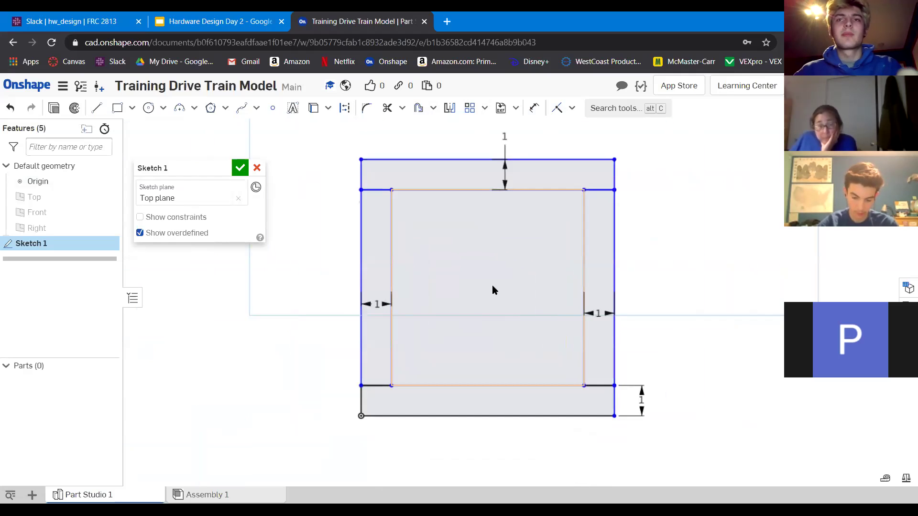
pyautogui.press('d')
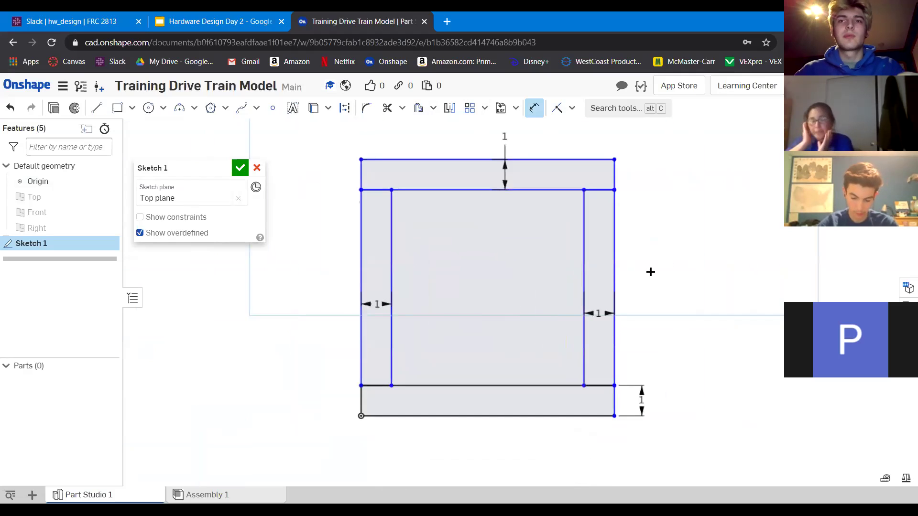
pyautogui.click(616, 277)
pyautogui.click(672, 294)
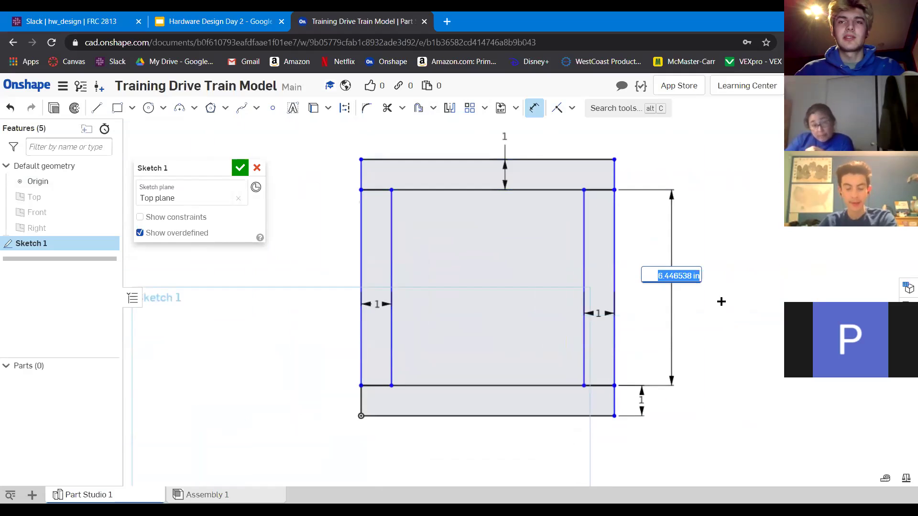
pyautogui.press('Return')
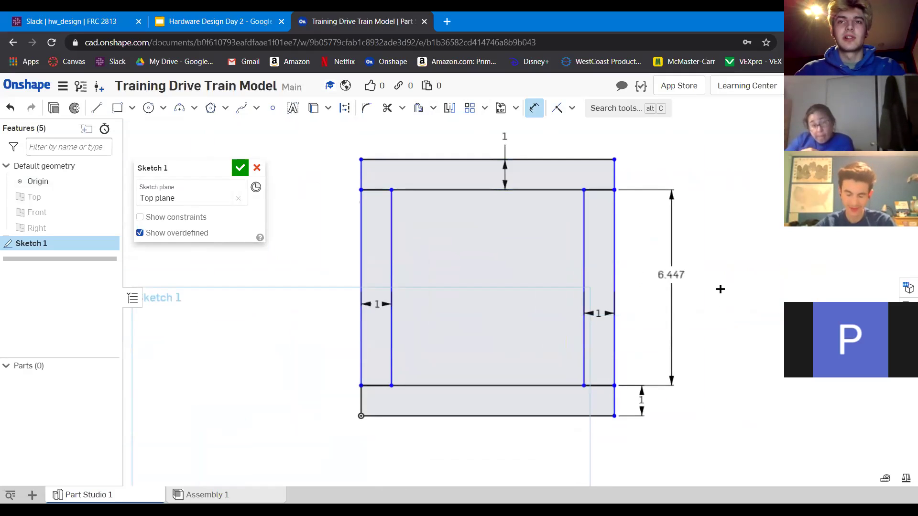
pyautogui.click(670, 273)
pyautogui.press('Delete')
# Dimension the frame's overall height, from the upper rail's top edge to the lower rail's bottom edge, as 22 in.
pyautogui.press('s')
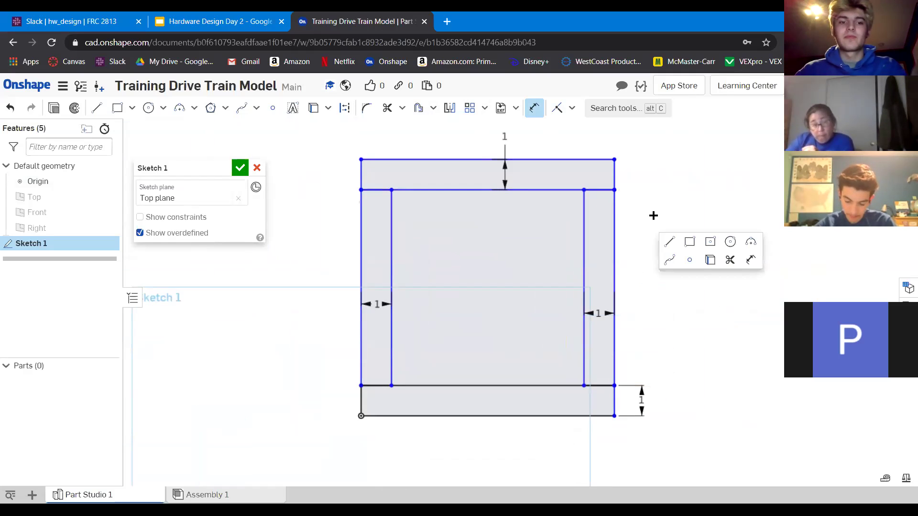
pyautogui.press('u')
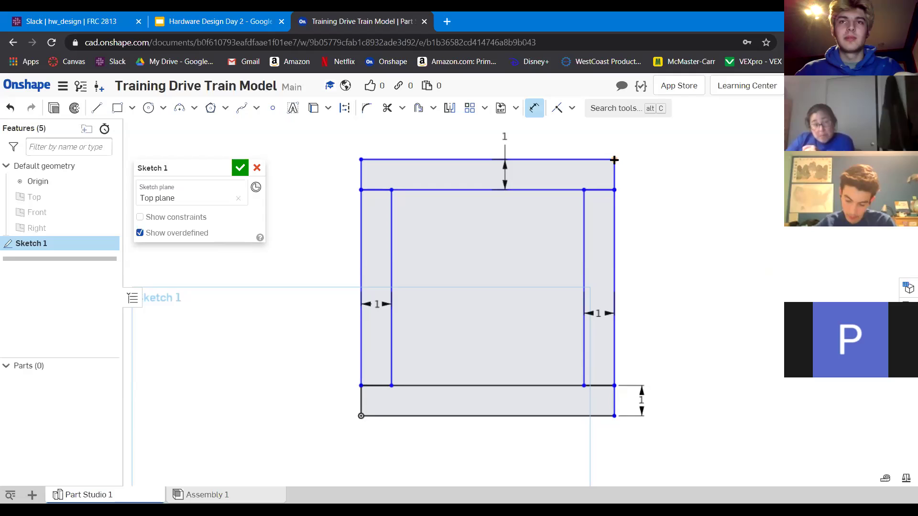
pyautogui.click(615, 416)
pyautogui.click(692, 287)
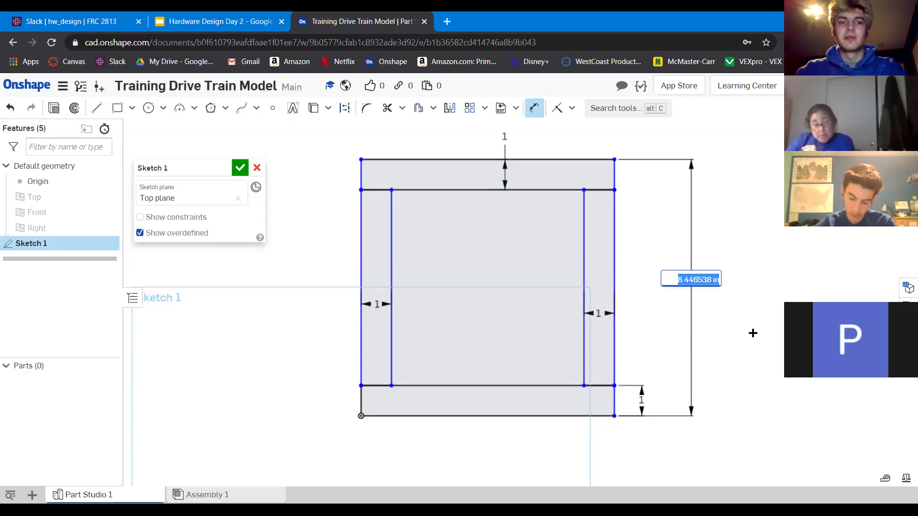
pyautogui.write('24')
pyautogui.press('Return')
# Dimension the frame's overall width along the upper rail as 24 in, placing the dimension above the frame.
pyautogui.scroll(-5, 526, 407)
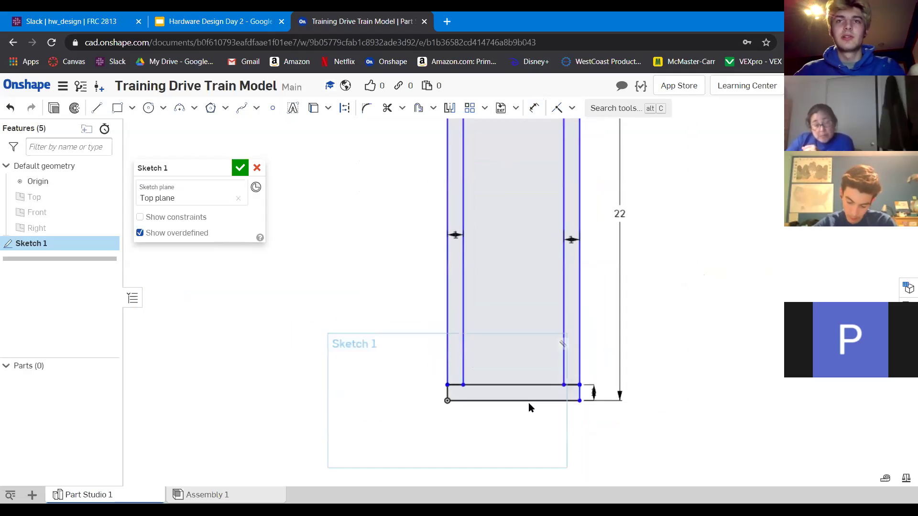
pyautogui.click(498, 188)
pyautogui.click(593, 156)
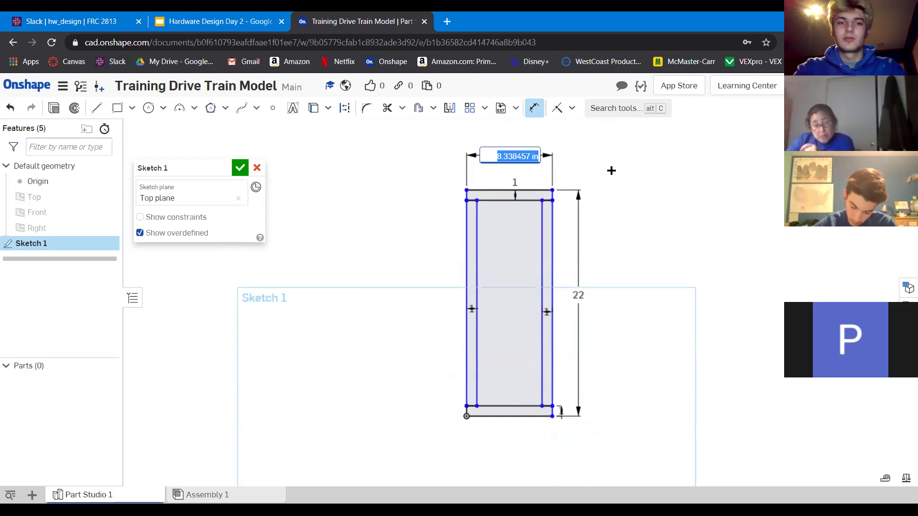
pyautogui.press('Return')
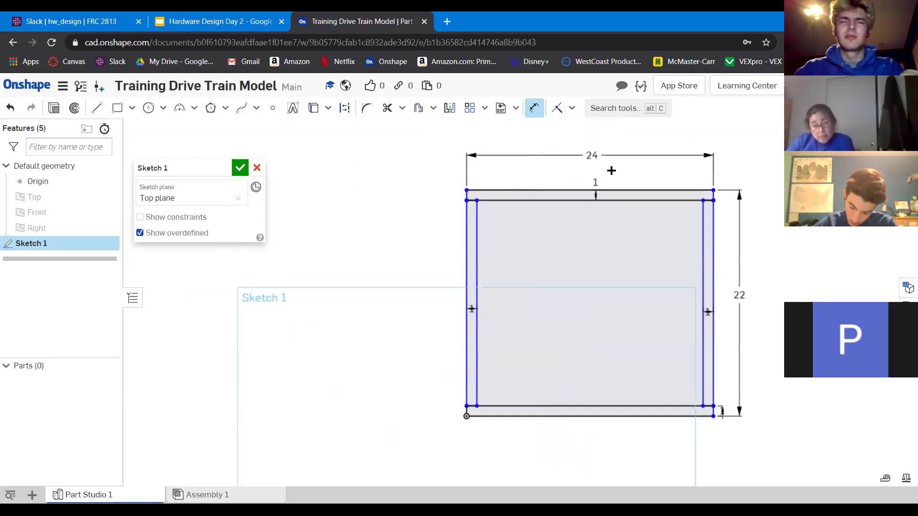
# Set the frame's overall height to 26 in.
pyautogui.scroll(-3, 624, 214)
pyautogui.moveTo(602, 217); pyautogui.dragTo(558, 242, button='middle')
pyautogui.scroll(2, 557, 242)
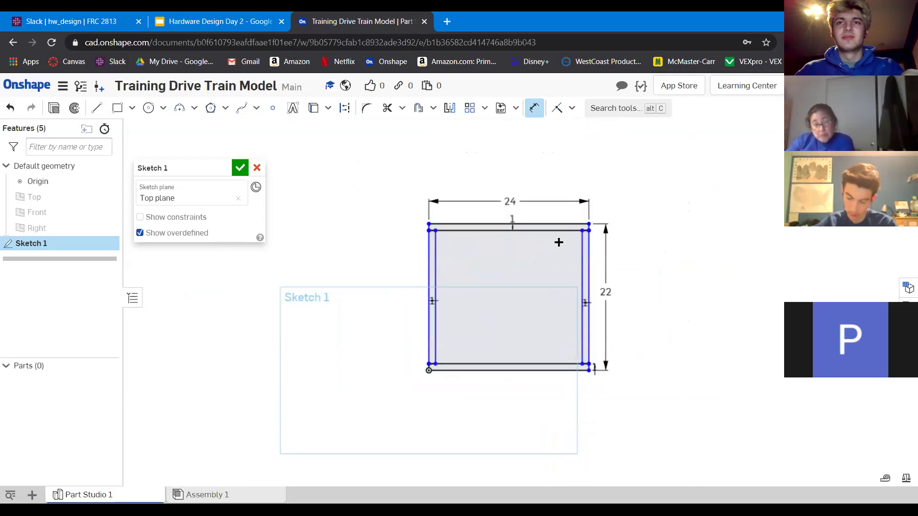
pyautogui.doubleClick(607, 307)
pyautogui.write('26')
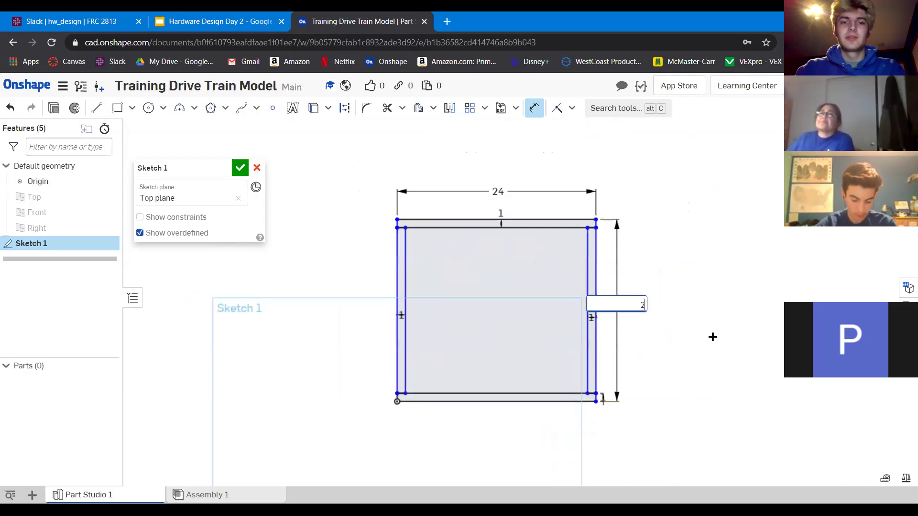
pyautogui.press('Return')
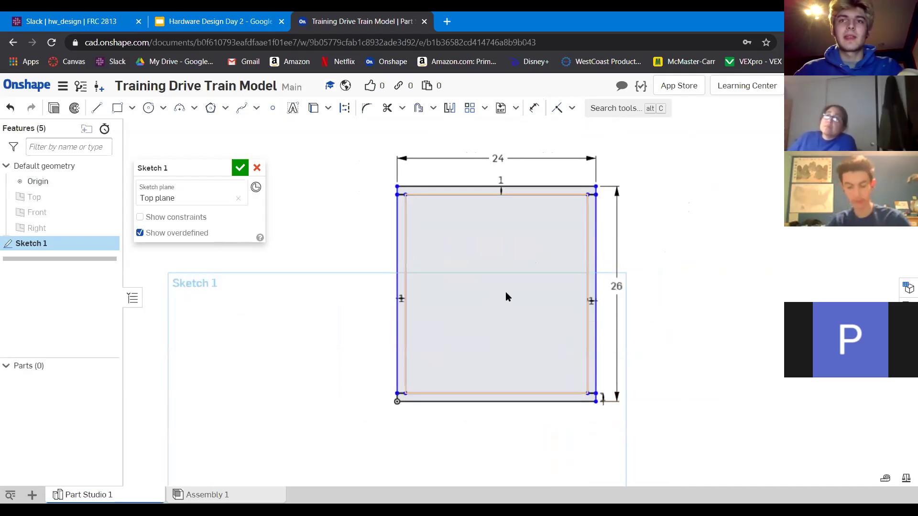
# Align the uprights' outer edges flush with the ends of the rails to fully define the frame sketch.
pyautogui.scroll(2, 505, 292)
pyautogui.moveTo(646, 226)
pyautogui.mouseDown()
pyautogui.moveTo(687, 243)
pyautogui.moveTo(631, 252)
pyautogui.moveTo(658, 252)
pyautogui.mouseUp()
pyautogui.scroll(3, 262, 445)
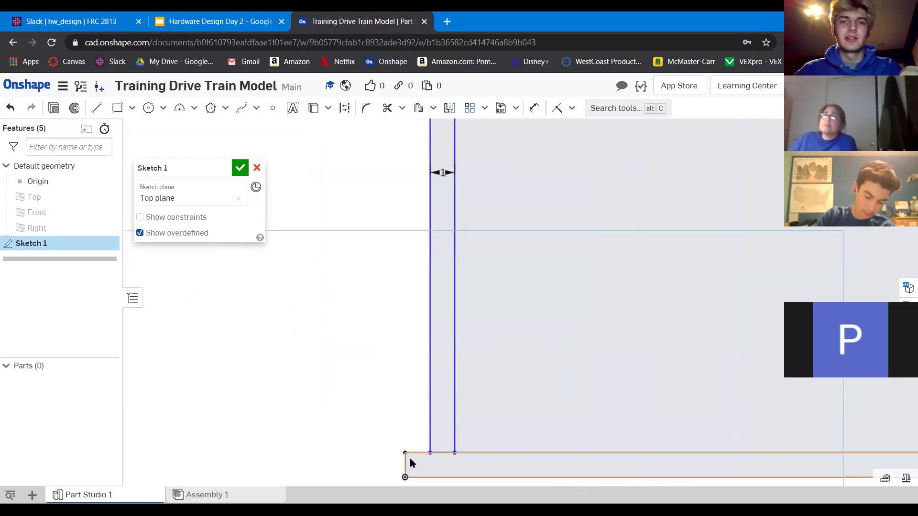
pyautogui.scroll(-5, 316, 389)
pyautogui.scroll(2, 507, 341)
pyautogui.moveTo(545, 321)
pyautogui.mouseDown(button='middle')
pyautogui.moveTo(589, 295)
pyautogui.moveTo(623, 296)
pyautogui.mouseUp(button='middle')
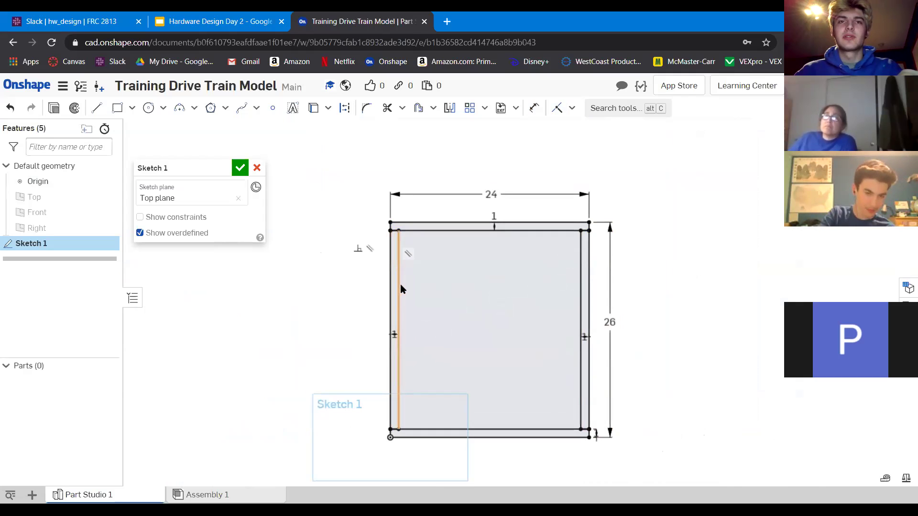
pyautogui.hotkey('shift', 'e')
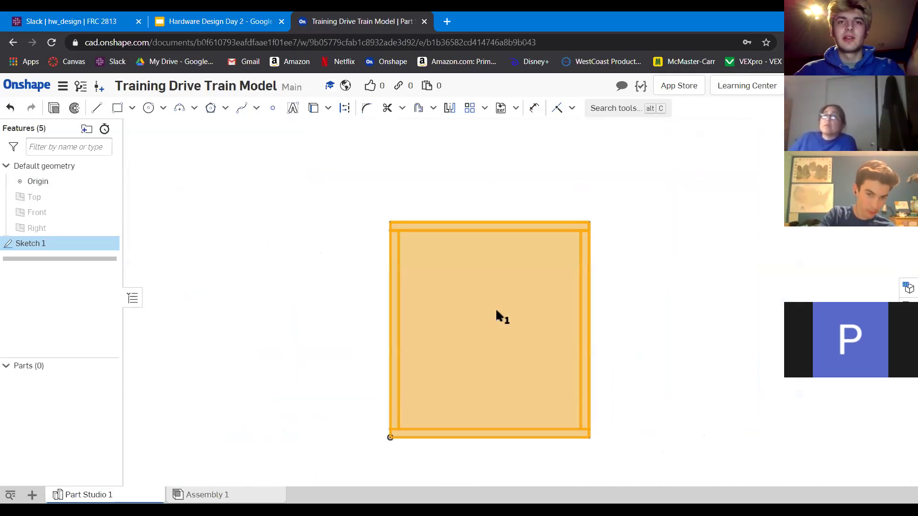
pyautogui.scroll(2, 536, 334)
pyautogui.moveTo(547, 313); pyautogui.dragTo(547, 268, button='right')
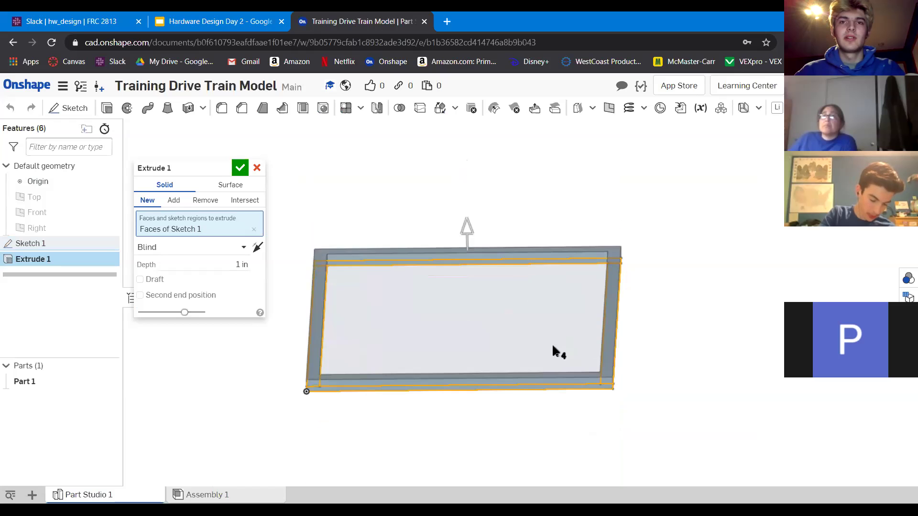
pyautogui.scroll(3, 506, 391)
pyautogui.scroll(-3, 407, 316)
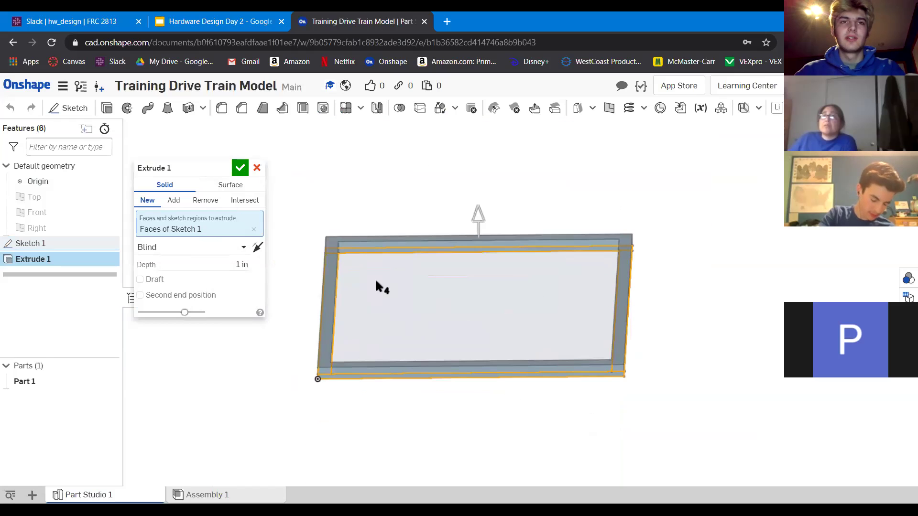
pyautogui.click(257, 168)
# Extrude only the left upright region of Sketch 1 as a new solid with a 2 in blind depth.
pyautogui.moveTo(443, 293); pyautogui.dragTo(498, 393, button='right')
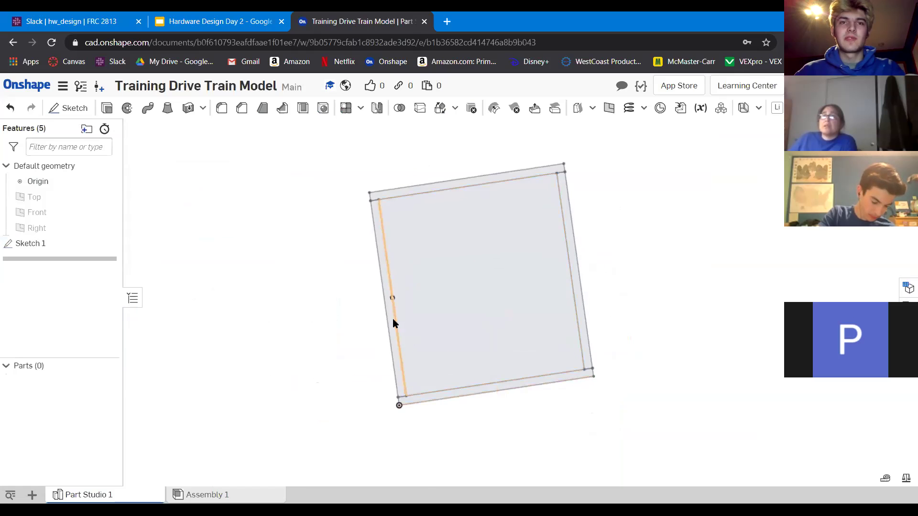
pyautogui.scroll(3, 392, 320)
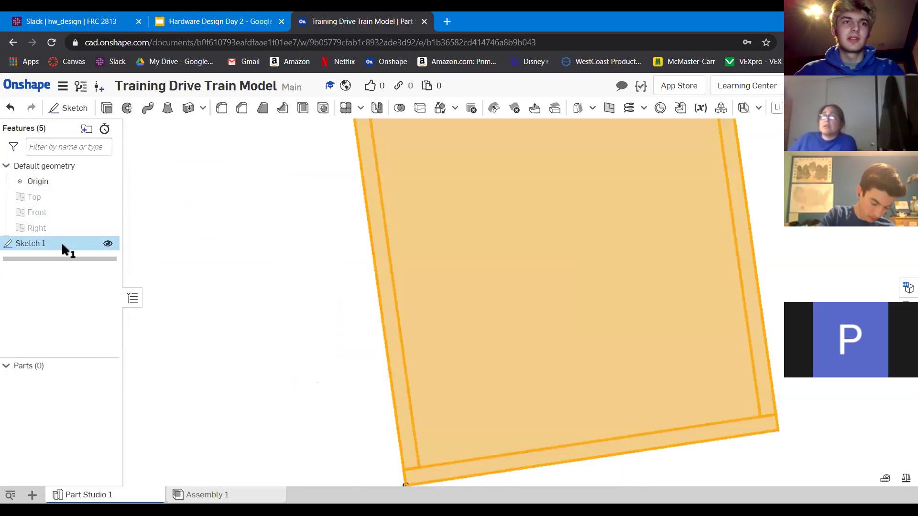
pyautogui.doubleClick(61, 243)
pyautogui.scroll(-3, 475, 307)
pyautogui.scroll(3, 415, 214)
pyautogui.click(437, 274)
pyautogui.scroll(-3, 489, 332)
pyautogui.press('Return')
pyautogui.hotkey('shift', 'e')
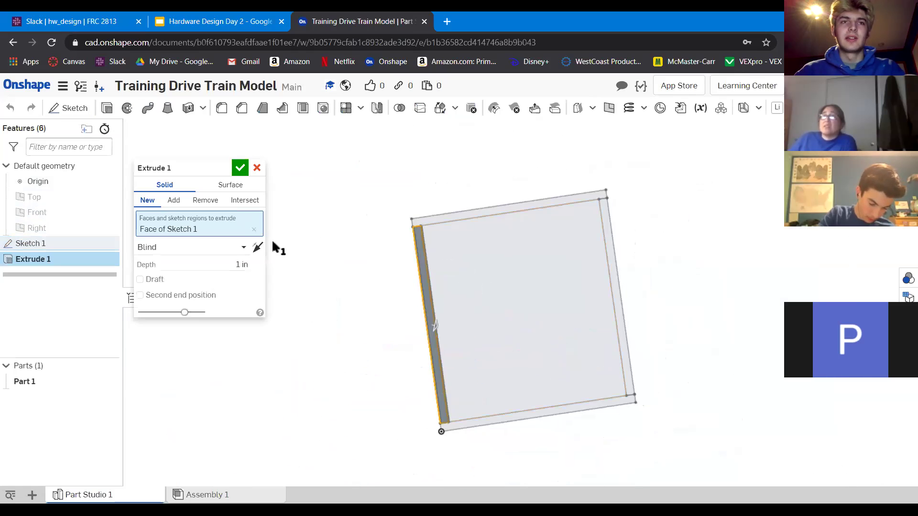
pyautogui.scroll(1, 224, 261)
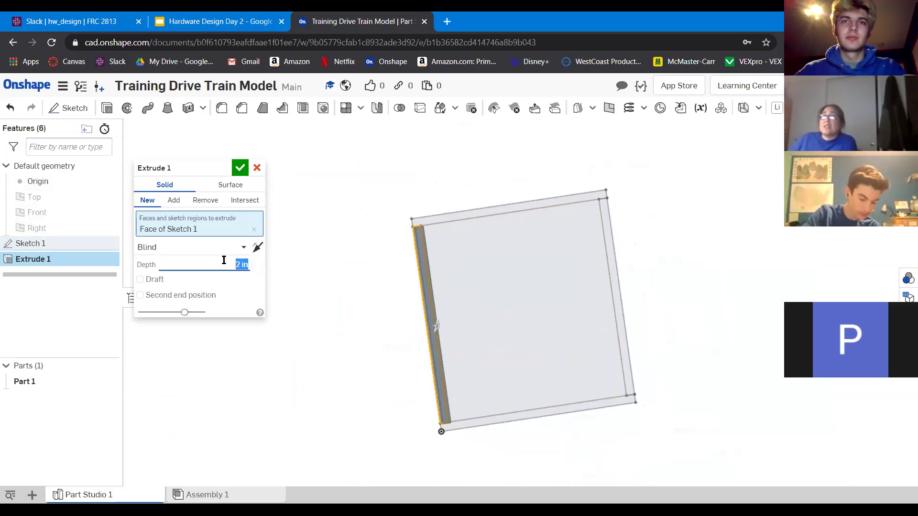
pyautogui.click(243, 166)
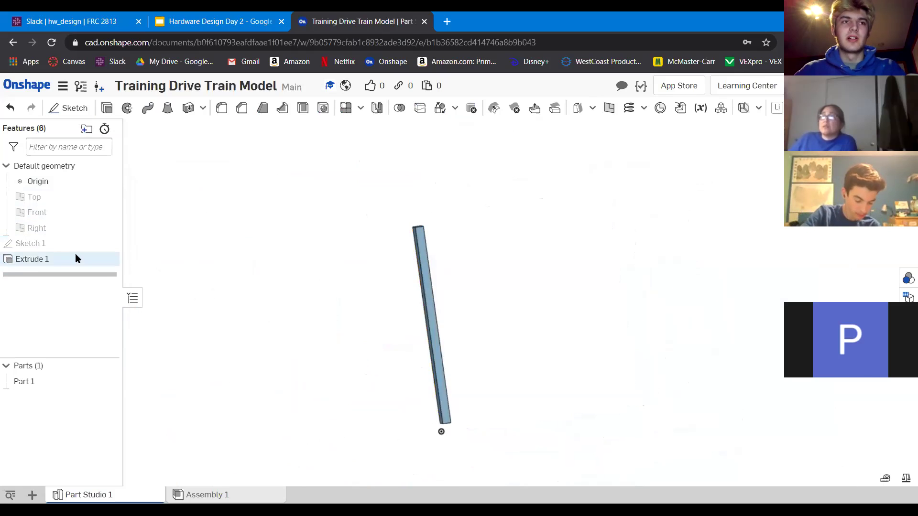
# Extrude the upper rail region of Sketch 1 to a 2 in blind depth, added to the left upright.
pyautogui.doubleClick(57, 239)
pyautogui.scroll(3, 475, 215)
pyautogui.click(429, 217)
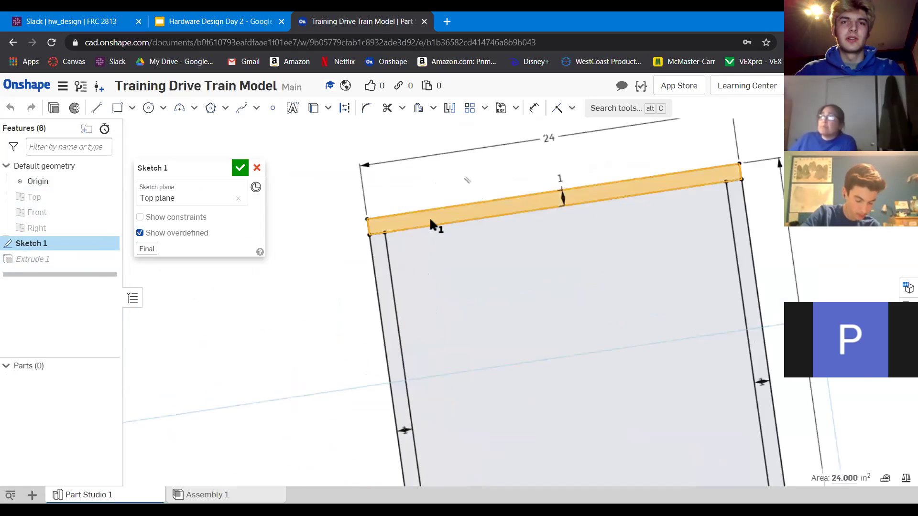
pyautogui.press('Return')
pyautogui.hotkey('shift', 'e')
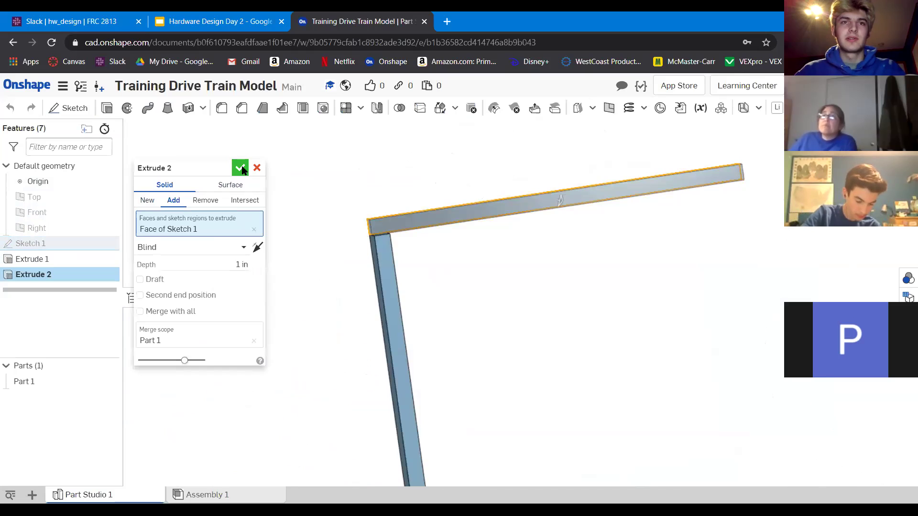
pyautogui.click(212, 264)
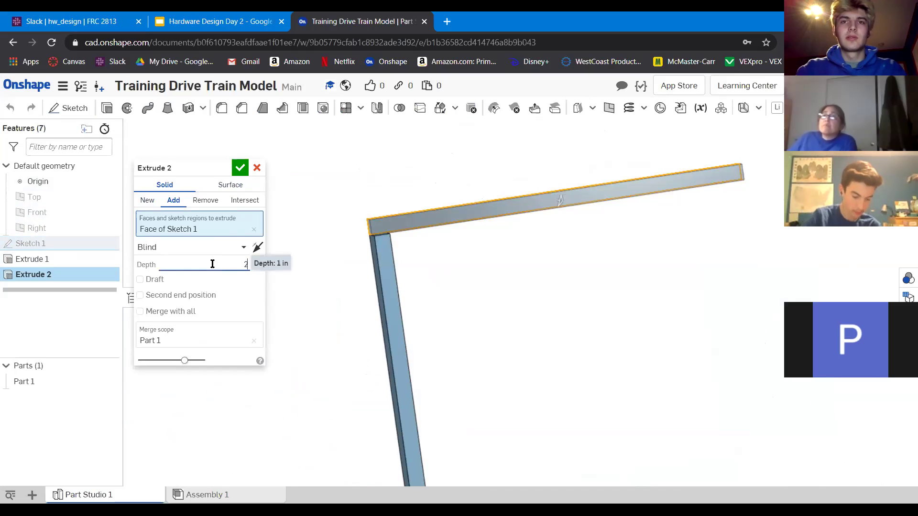
pyautogui.press('Return')
pyautogui.click(240, 168)
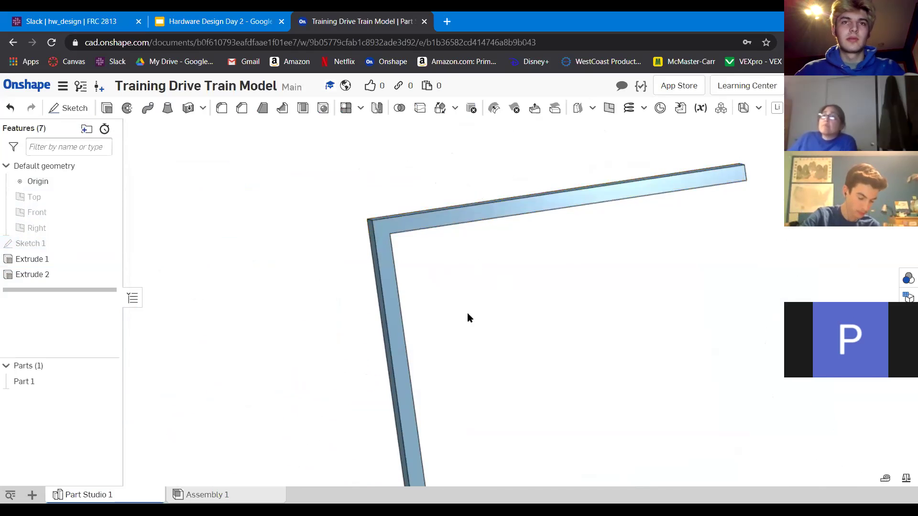
# Change the upper rail's extrusion from Add to New so the rail is a separate part.
pyautogui.scroll(-5, 314, 311)
pyautogui.scroll(5, 320, 299)
pyautogui.doubleClick(73, 275)
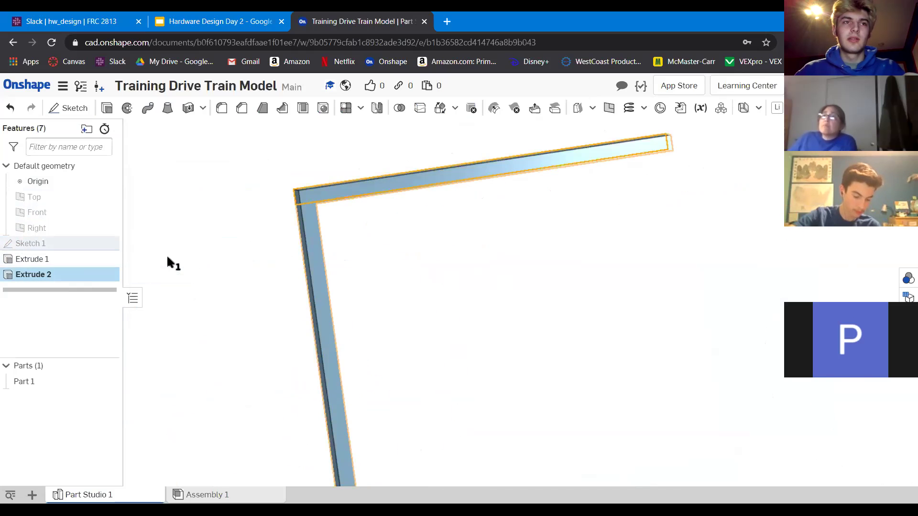
pyautogui.click(142, 201)
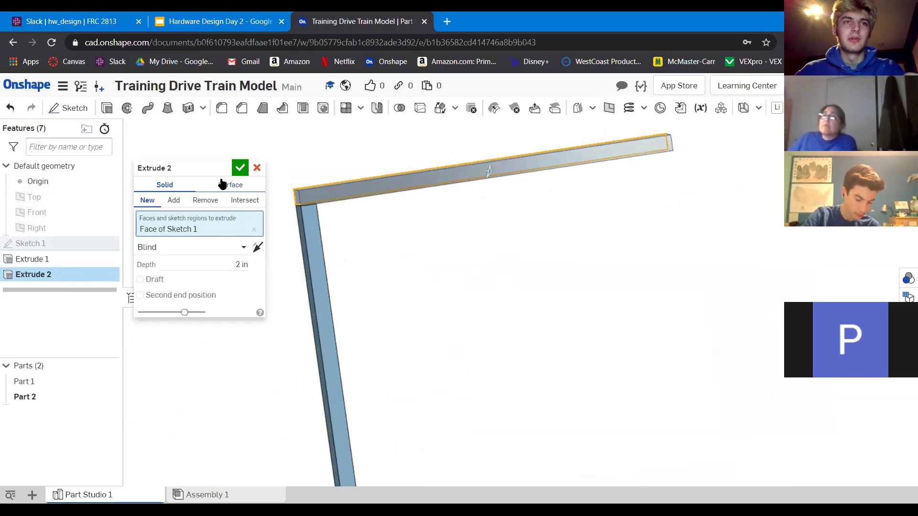
pyautogui.click(240, 168)
pyautogui.scroll(-5, 314, 250)
pyautogui.scroll(5, 335, 220)
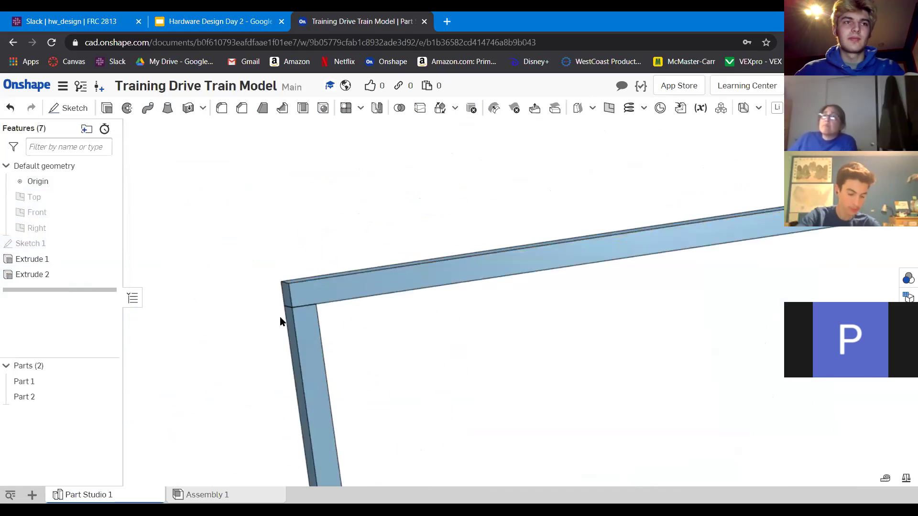
# Extrude the right upright region of Sketch 1 as a new part with a 2 in depth.
pyautogui.scroll(-2, 280, 316)
pyautogui.doubleClick(64, 244)
pyautogui.scroll(5, 504, 252)
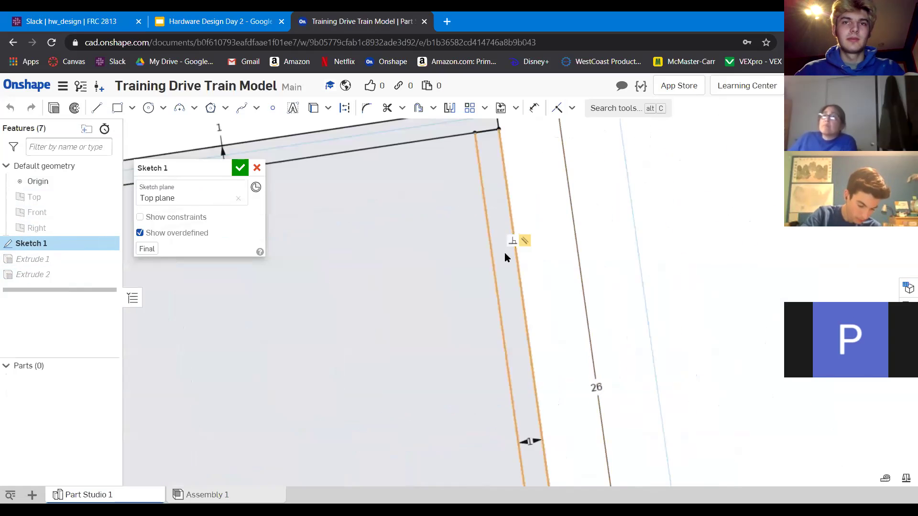
pyautogui.click(503, 258)
pyautogui.hotkey('shift', 'e')
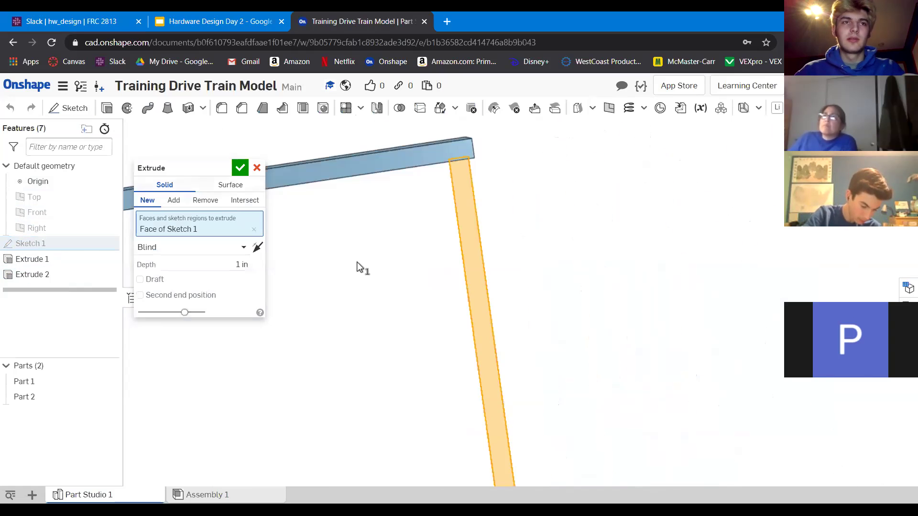
pyautogui.click(147, 200)
pyautogui.write('2')
pyautogui.press('Return')
pyautogui.click(239, 168)
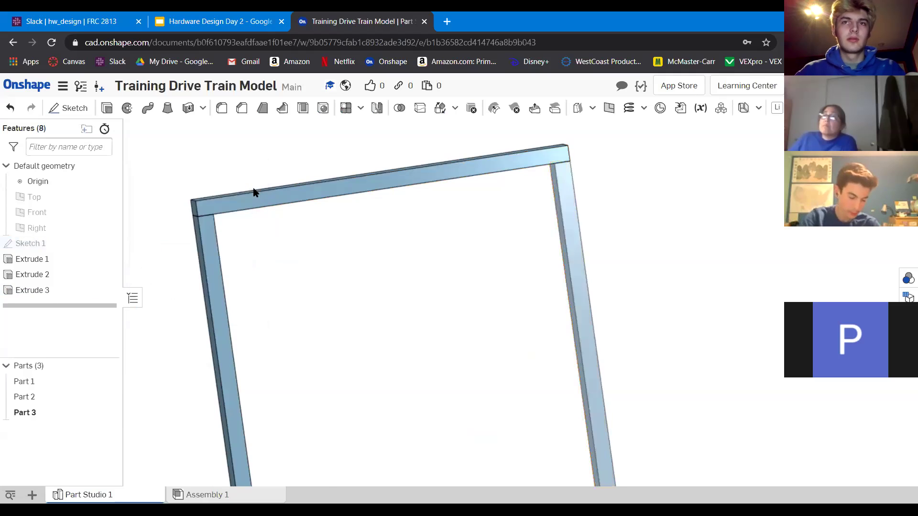
# Extrude the lower rail region of Sketch 1 as a new part with a 2 in blind depth.
pyautogui.scroll(-3, 486, 135)
pyautogui.scroll(4, 478, 267)
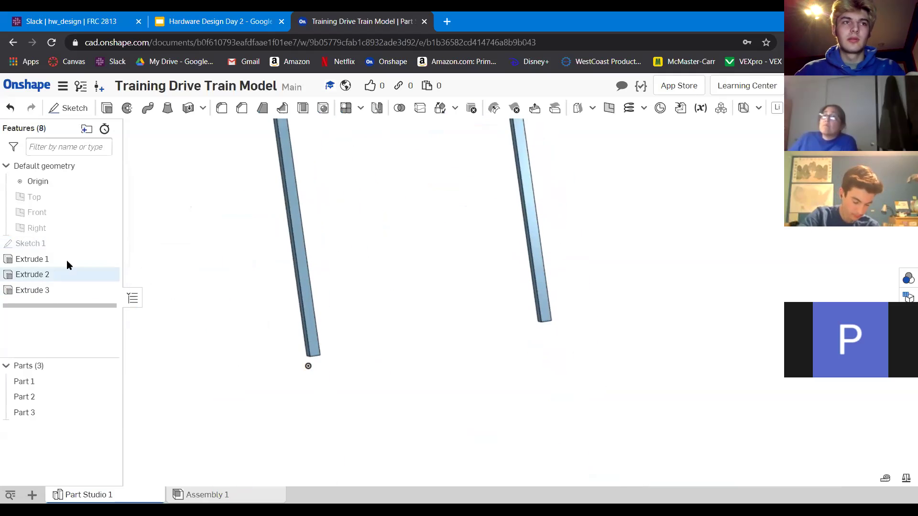
pyautogui.doubleClick(30, 242)
pyautogui.click(377, 359)
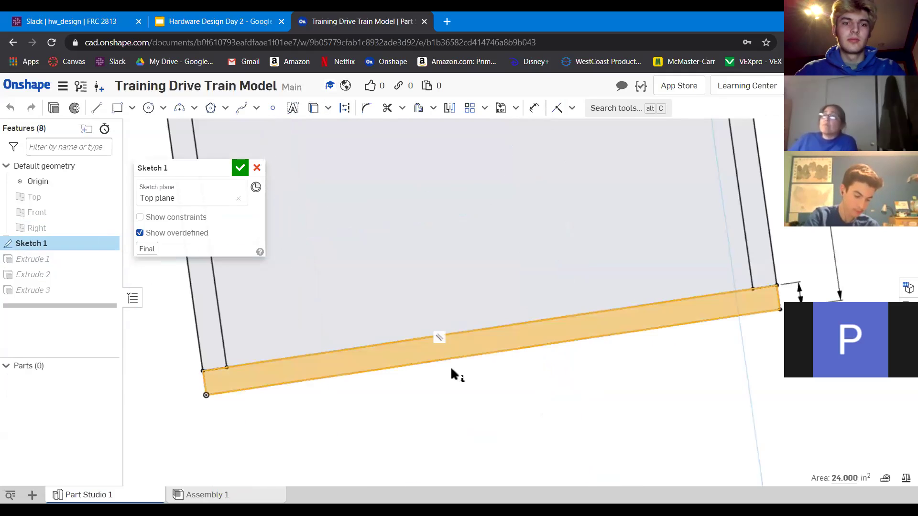
pyautogui.hotkey('shift', 'e')
pyautogui.click(210, 265)
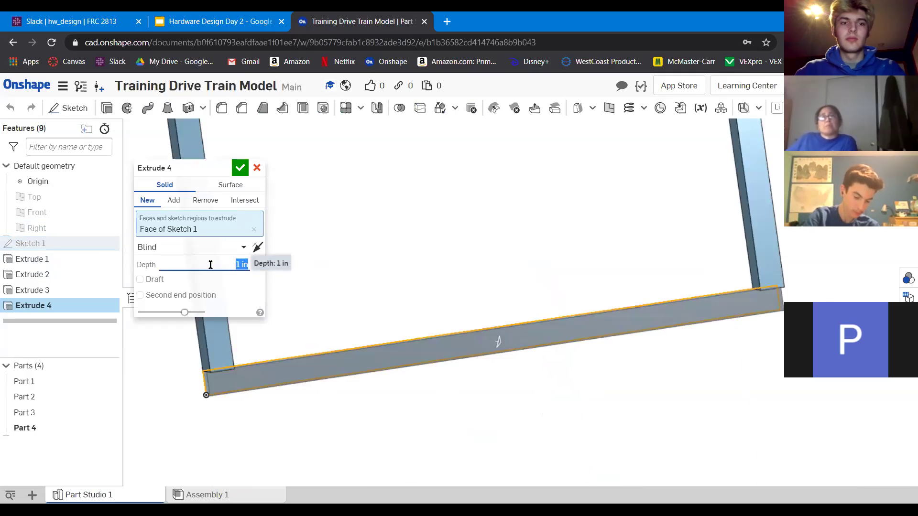
pyautogui.write('2')
pyautogui.press('Return')
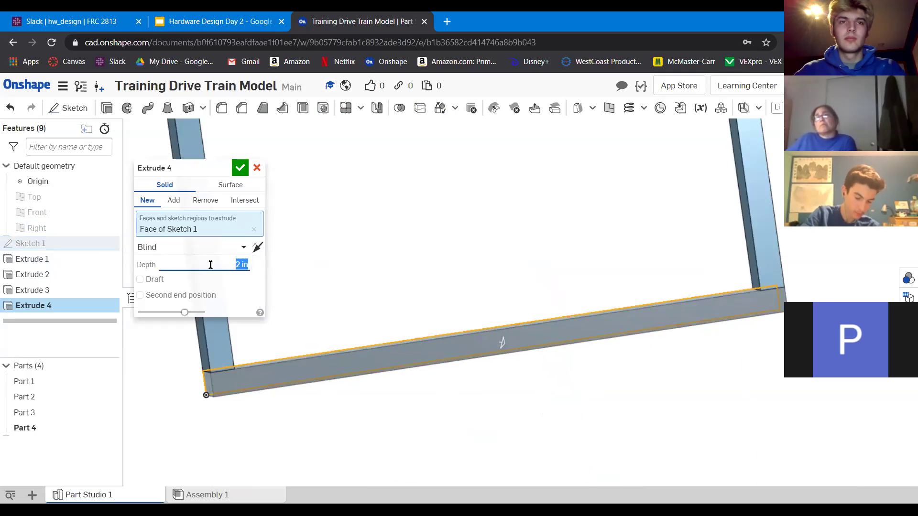
pyautogui.click(240, 167)
# Examine the four-part frame and the joint at its origin corner.
pyautogui.scroll(-4, 406, 348)
pyautogui.moveTo(443, 367); pyautogui.dragTo(603, 300, button='right')
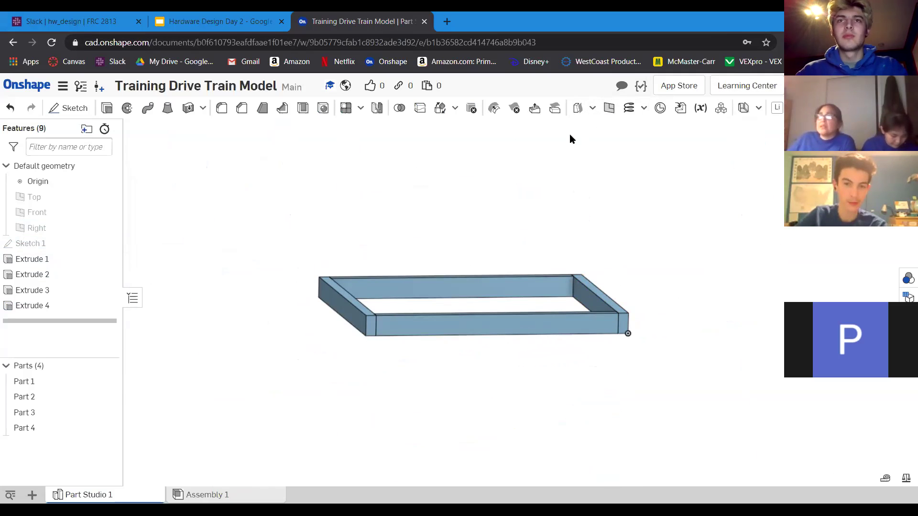
pyautogui.scroll(5, 621, 325)
pyautogui.scroll(-5, 635, 324)
pyautogui.moveTo(568, 349); pyautogui.dragTo(588, 340, button='right')
pyautogui.scroll(5, 567, 352)
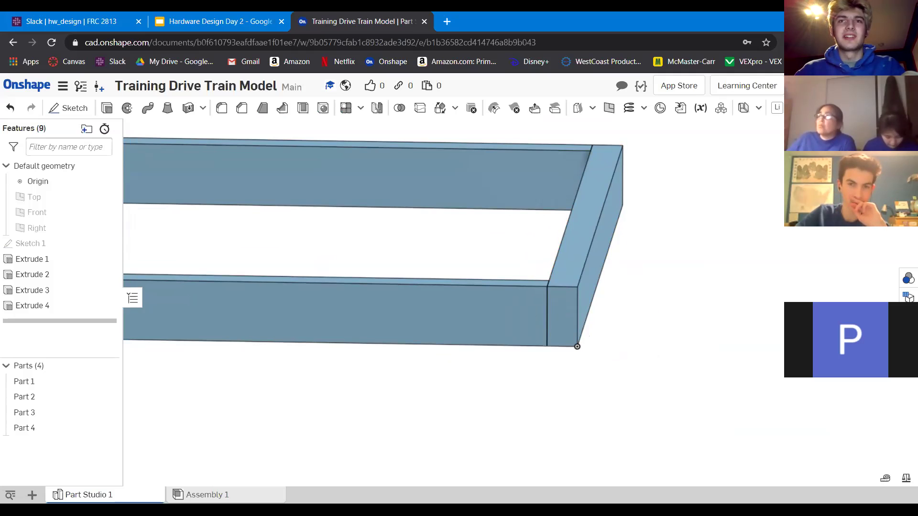
pyautogui.scroll(-2, 535, 321)
pyautogui.scroll(3, 535, 321)
pyautogui.scroll(-1, 516, 334)
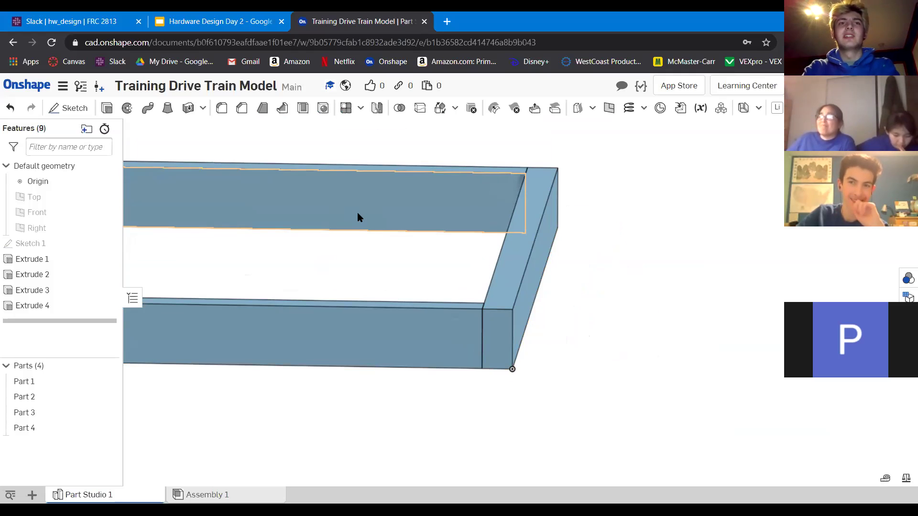
pyautogui.moveTo(522, 281); pyautogui.dragTo(584, 343, button='right')
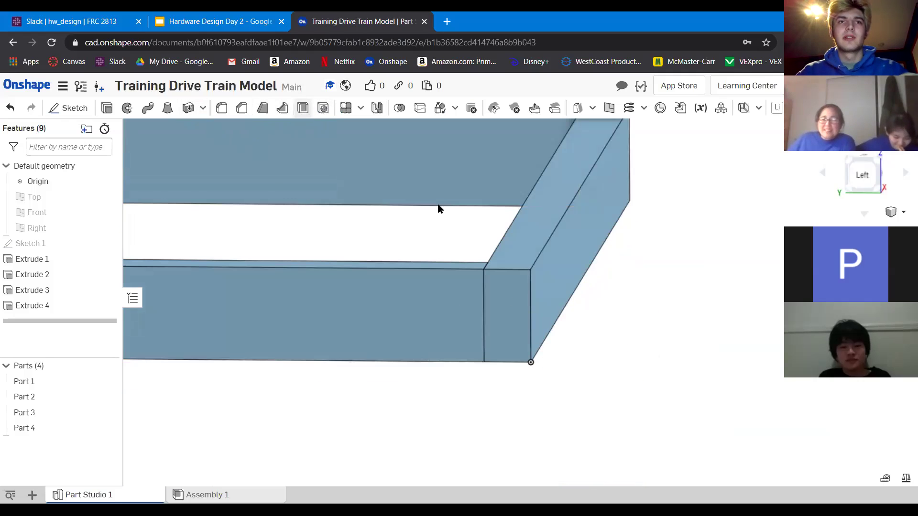
# Shell the lower rail through its end face at the origin corner with a 1/16 in wall thickness.
pyautogui.click(509, 306)
pyautogui.moveTo(498, 352); pyautogui.dragTo(537, 357, button='right')
pyautogui.scroll(-3, 531, 354)
pyautogui.scroll(-2, 537, 357)
pyautogui.scroll(5, 508, 361)
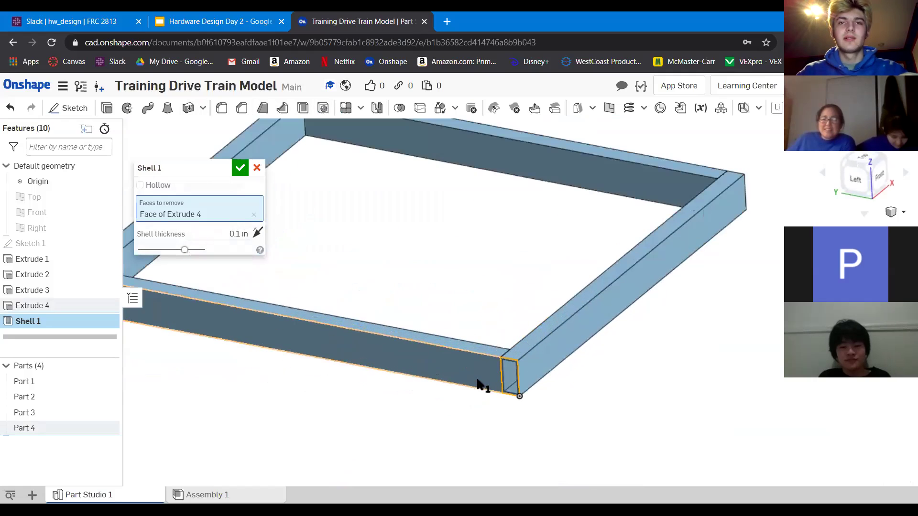
pyautogui.click(224, 233)
pyautogui.write('1/16')
pyautogui.press('Return')
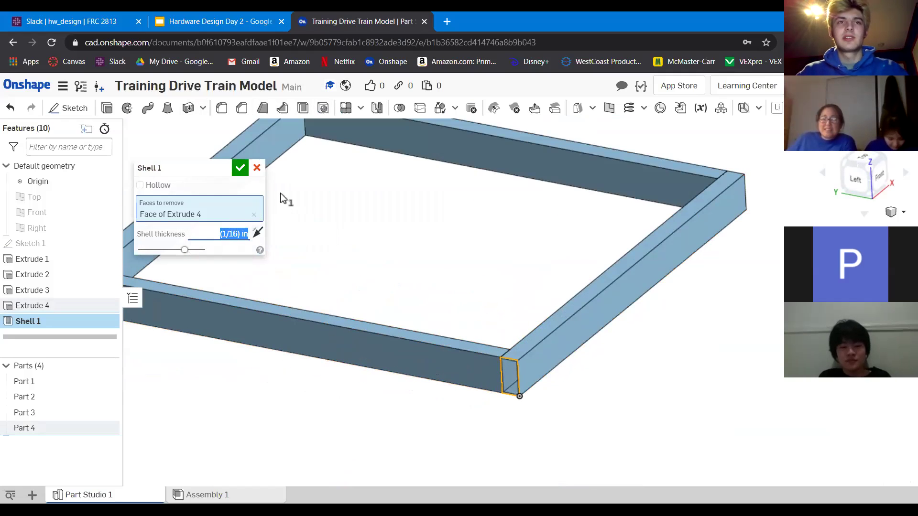
pyautogui.click(240, 168)
pyautogui.scroll(-5, 322, 267)
# Edit Shell 1 to also remove the upper rail's end face on the same side.
pyautogui.doubleClick(57, 322)
pyautogui.scroll(5, 275, 305)
pyautogui.moveTo(276, 306); pyautogui.dragTo(593, 371, button='middle')
pyautogui.scroll(4, 594, 371)
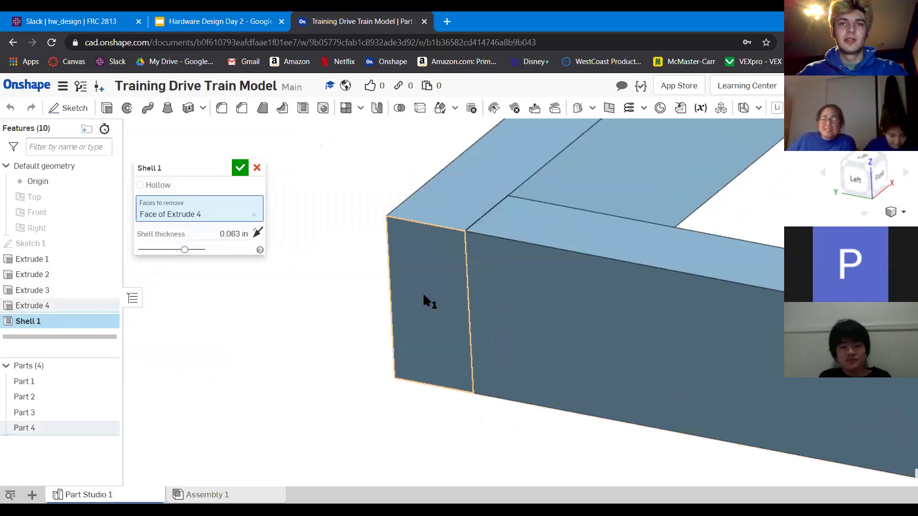
pyautogui.click(426, 298)
pyautogui.moveTo(432, 293); pyautogui.dragTo(337, 293, button='right')
pyautogui.click(239, 168)
# Hide the two shelled rails, Part 2 and Part 4.
pyautogui.scroll(-3, 334, 268)
pyautogui.scroll(2, 485, 285)
pyautogui.click(260, 247)
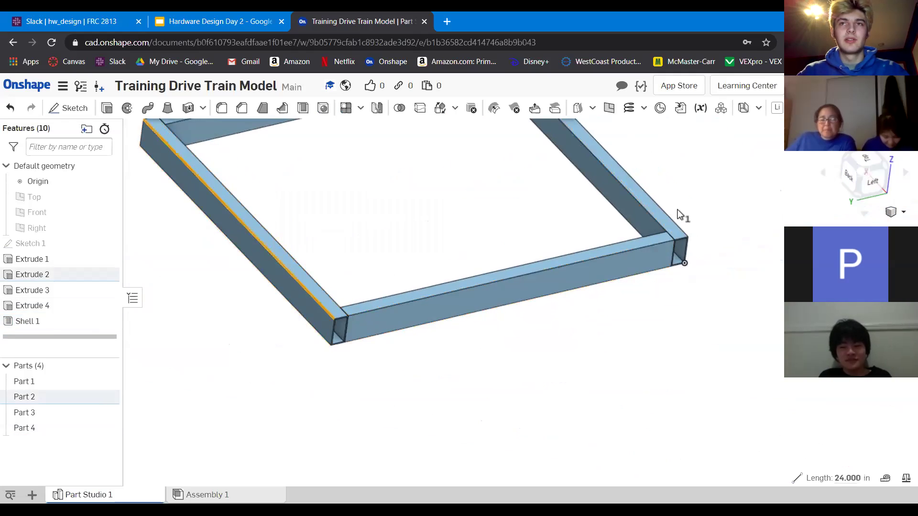
pyautogui.click(643, 207)
pyautogui.rightClick(646, 215)
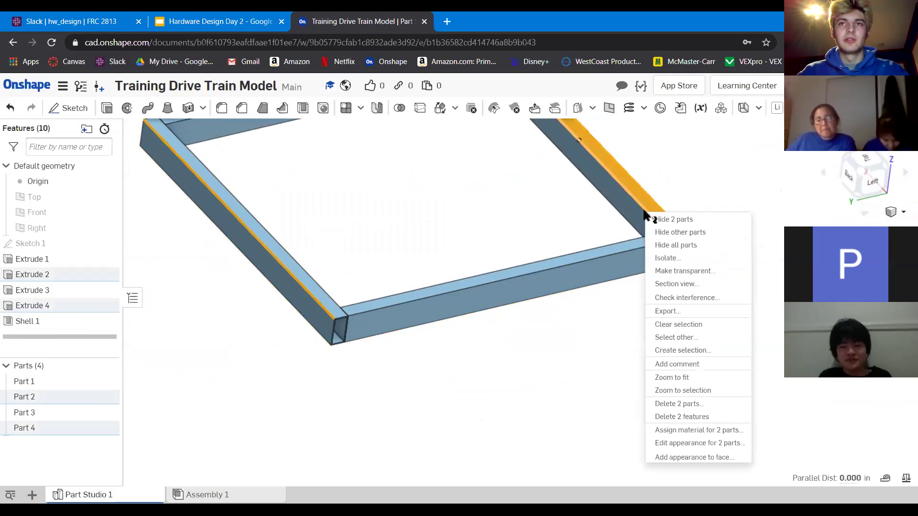
pyautogui.click(674, 220)
# Shell the right upright through its front end face with a 1/8 in wall thickness.
pyautogui.moveTo(699, 291); pyautogui.dragTo(635, 276, button='right')
pyautogui.scroll(3, 635, 281)
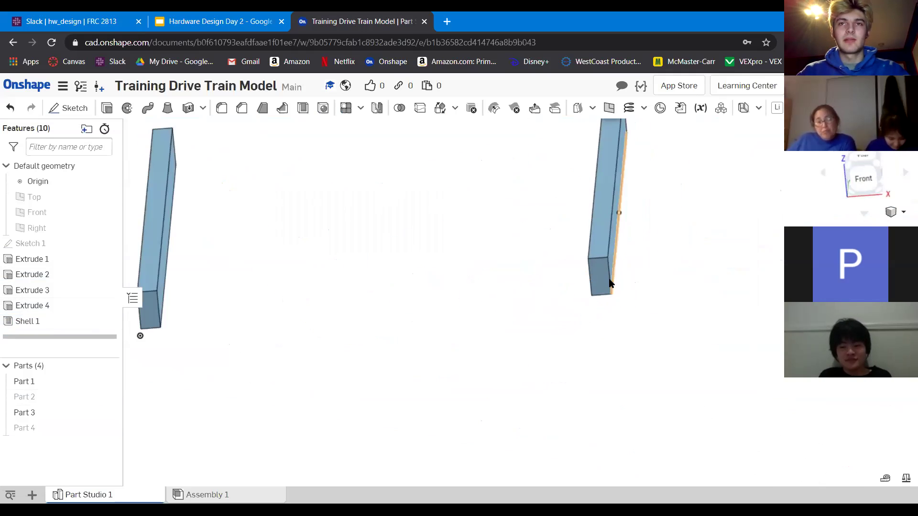
pyautogui.click(594, 279)
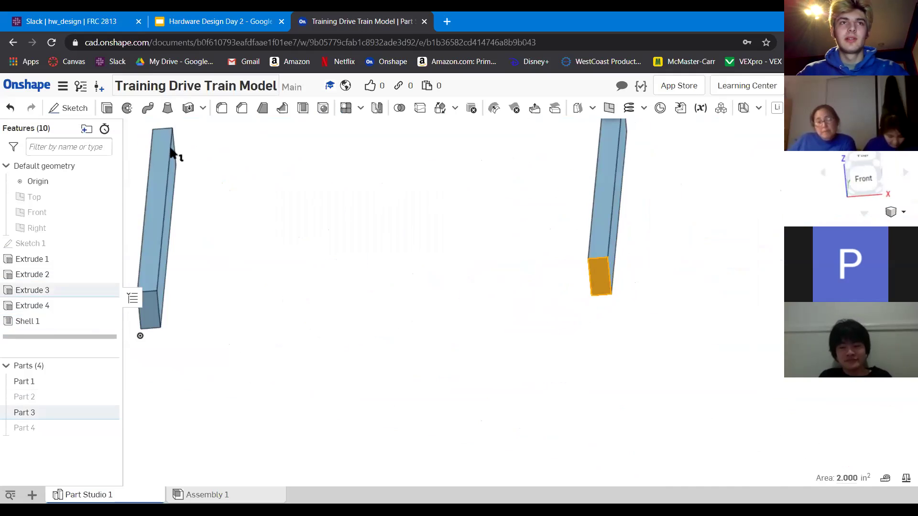
pyautogui.click(308, 110)
pyautogui.click(196, 228)
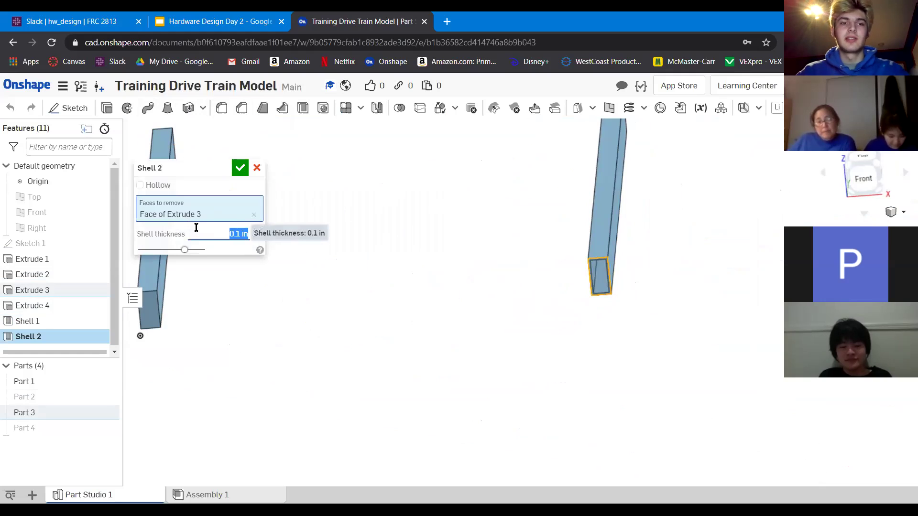
pyautogui.write('1/8')
pyautogui.press('Return')
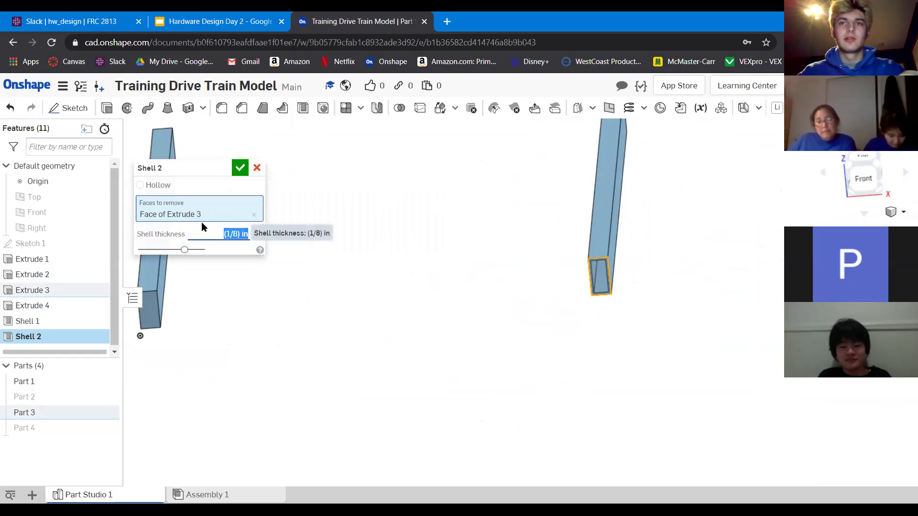
# Add both end faces of the left upright and the right upright's other end face to Shell 2 and accept it.
pyautogui.click(143, 315)
pyautogui.moveTo(142, 315); pyautogui.dragTo(389, 364, button='right')
pyautogui.click(389, 363)
pyautogui.scroll(-5, 335, 344)
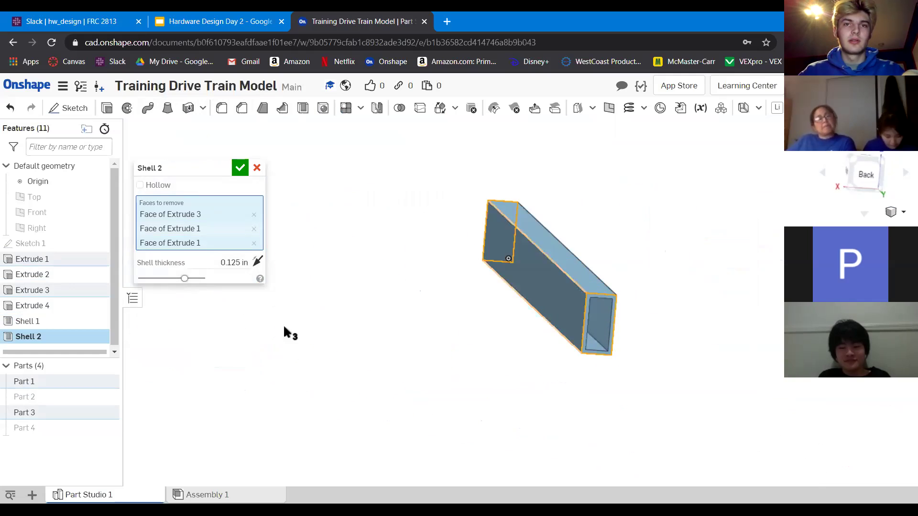
pyautogui.scroll(5, 288, 308)
pyautogui.click(322, 301)
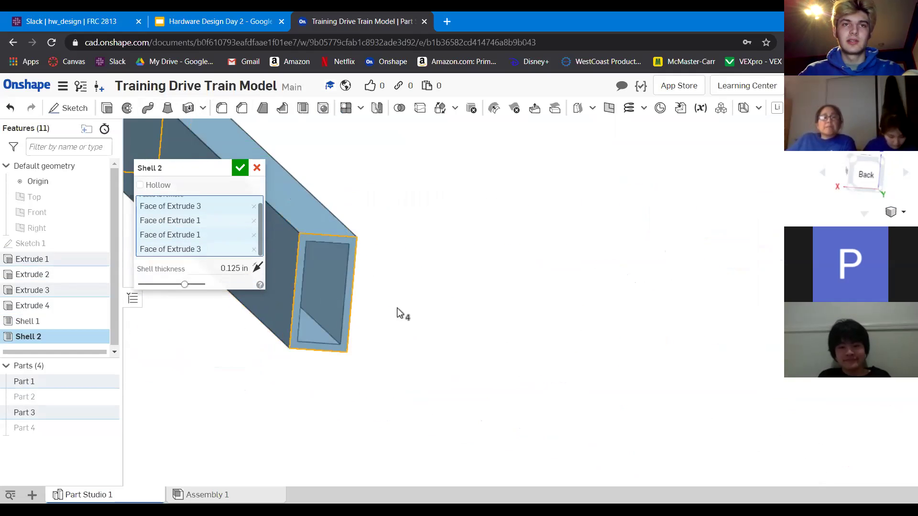
pyautogui.scroll(-5, 401, 313)
pyautogui.moveTo(566, 336); pyautogui.dragTo(556, 308, button='right')
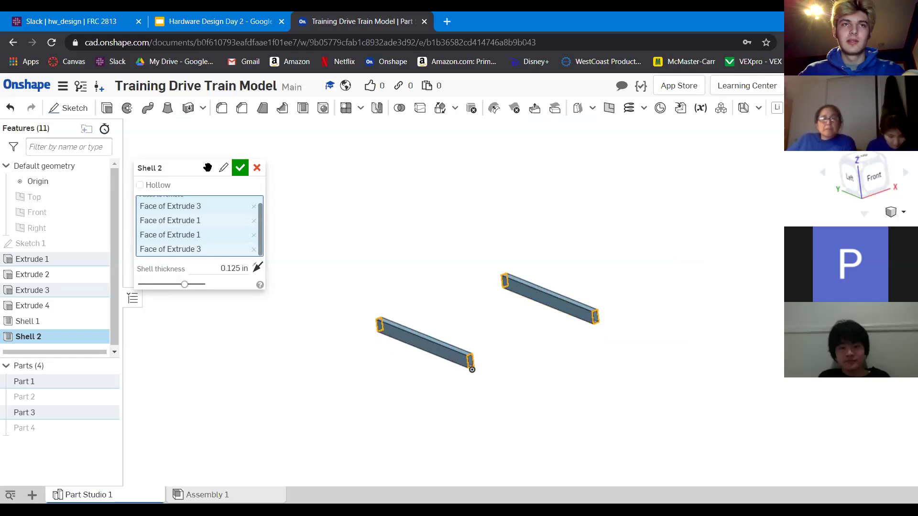
pyautogui.click(239, 169)
pyautogui.scroll(-5, 351, 226)
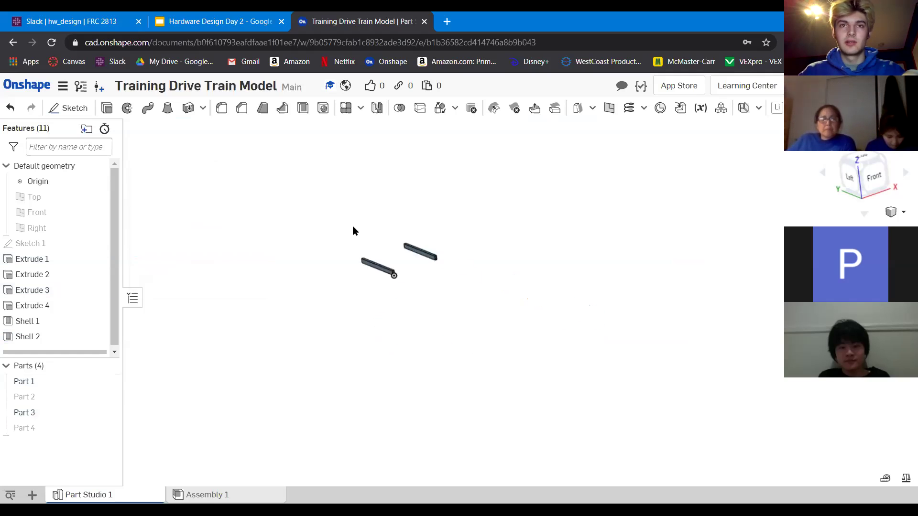
pyautogui.rightClick(498, 241)
pyautogui.click(517, 247)
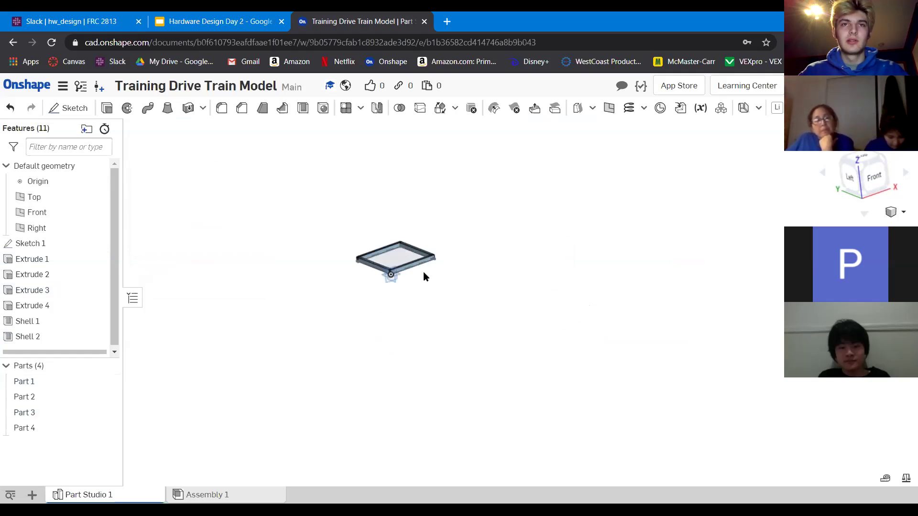
pyautogui.hotkey('ctrl', 'z')
# Show all hidden parts while keeping the planes and Sketch 1 hidden.
pyautogui.rightClick(484, 262)
pyautogui.click(497, 281)
pyautogui.scroll(10, 413, 270)
# Edit Shell 1 to also remove the opposite end faces of the lower and upper rails.
pyautogui.moveTo(359, 283); pyautogui.dragTo(158, 294, button='right')
pyautogui.doubleClick(61, 321)
pyautogui.scroll(5, 307, 343)
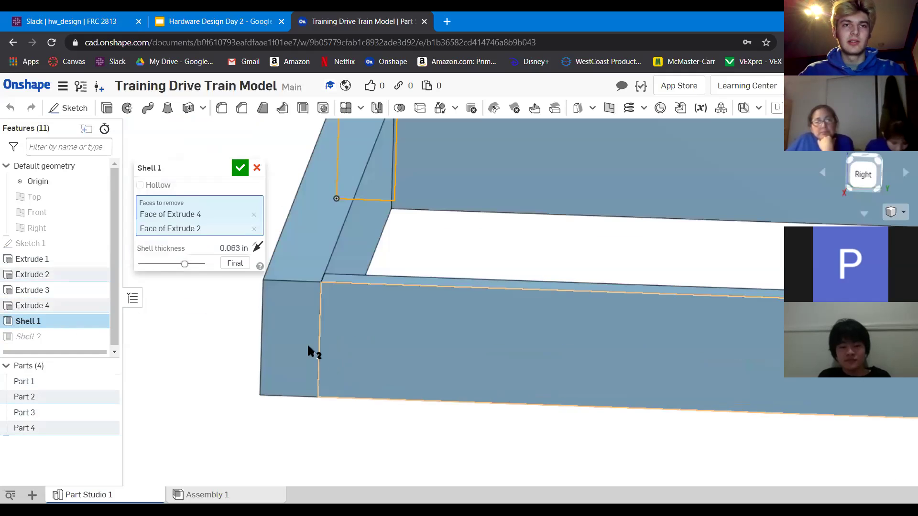
pyautogui.scroll(-8, 389, 352)
pyautogui.scroll(5, 454, 327)
pyautogui.click(428, 359)
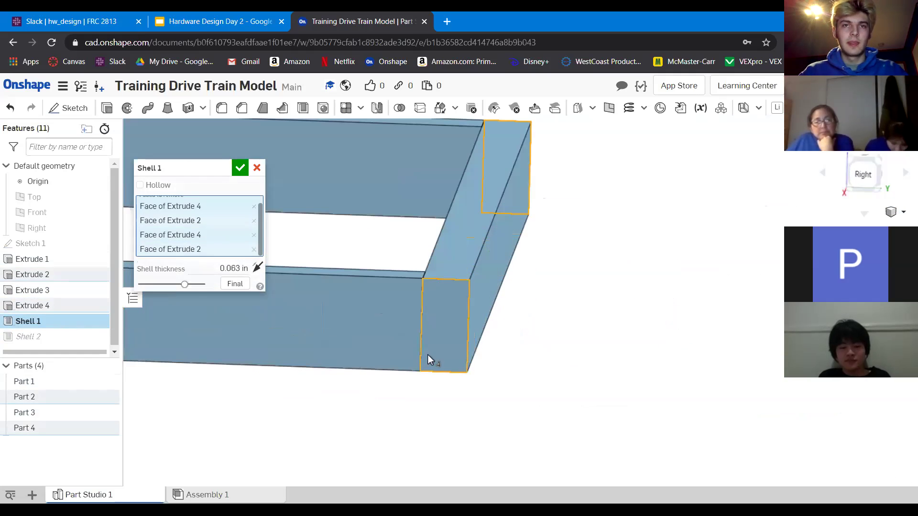
pyautogui.scroll(-5, 427, 360)
pyautogui.click(240, 168)
# Examine the shelled frame members from the side and from above.
pyautogui.scroll(-4, 463, 263)
pyautogui.scroll(10, 528, 286)
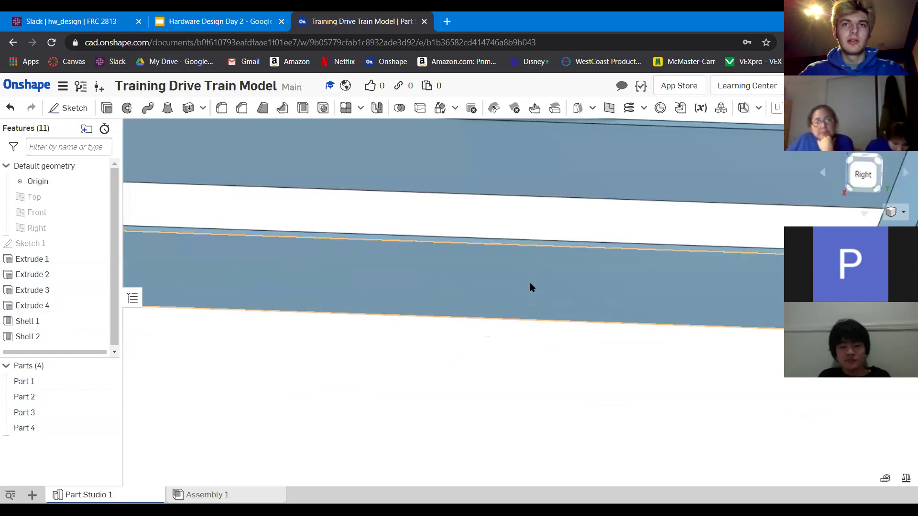
pyautogui.scroll(-10, 507, 295)
pyautogui.moveTo(486, 285); pyautogui.dragTo(485, 375, button='right')
pyautogui.scroll(2, 454, 299)
pyautogui.scroll(-3, 453, 318)
pyautogui.scroll(8, 391, 317)
pyautogui.scroll(-2, 486, 366)
pyautogui.scroll(-5, 422, 376)
pyautogui.scroll(5, 491, 365)
pyautogui.scroll(4, 386, 343)
# Start a sketch on the right upright's top face and view it normal to the sketch plane.
pyautogui.click(385, 341)
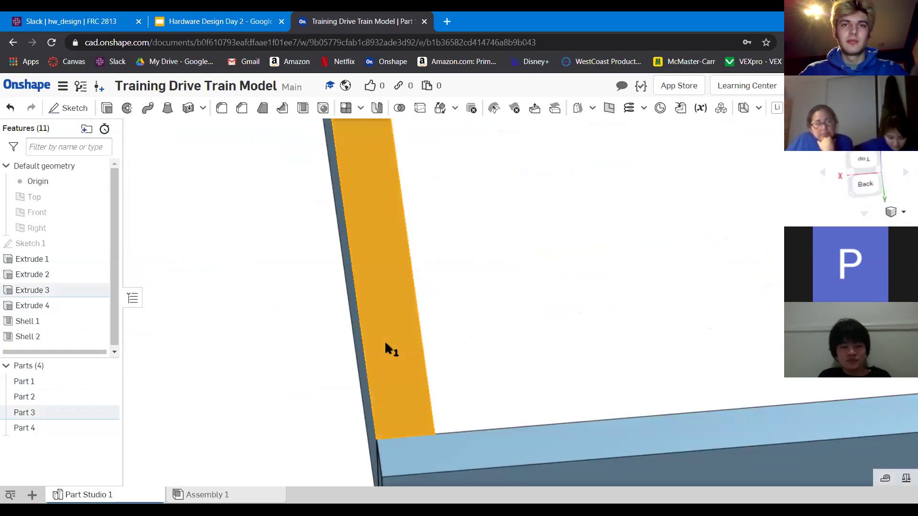
pyautogui.press('s')
pyautogui.click(409, 360)
pyautogui.scroll(-3, 345, 339)
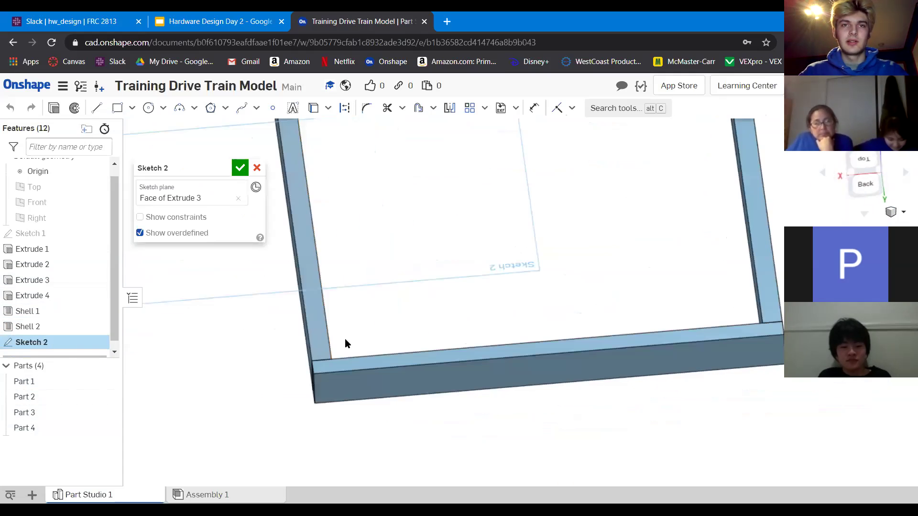
pyautogui.scroll(-5, 429, 341)
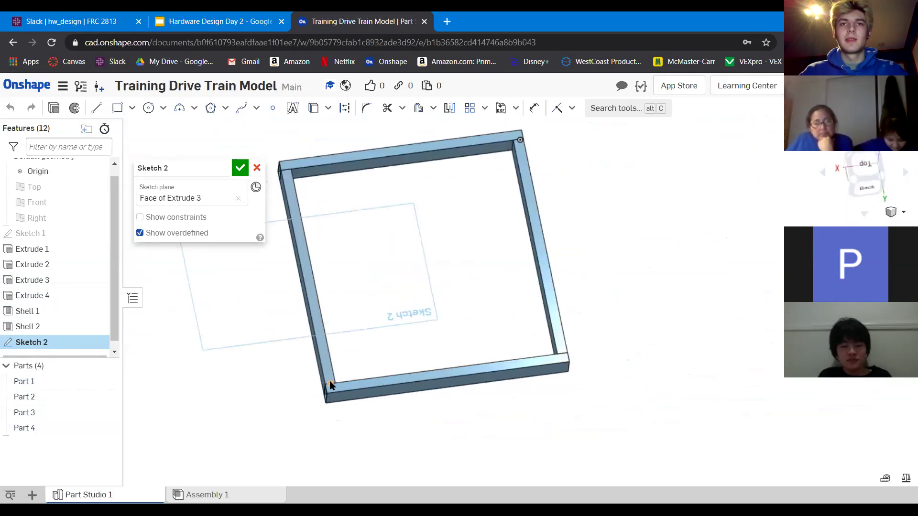
pyautogui.press('n')
pyautogui.scroll(5, 520, 409)
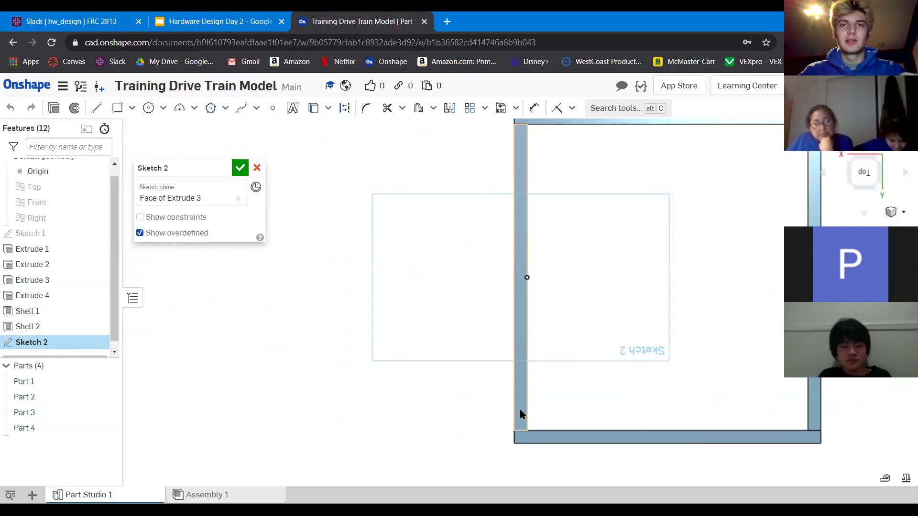
pyautogui.scroll(4, 471, 334)
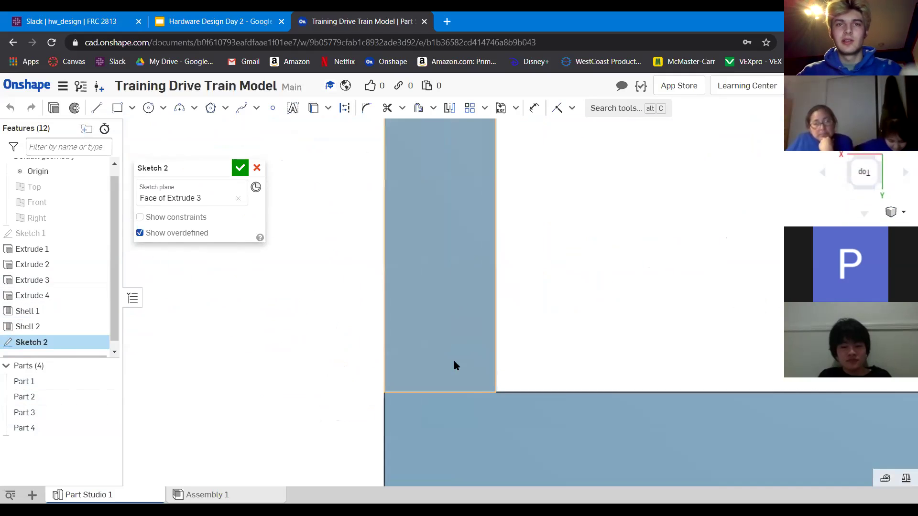
# Sketch a circle centred across the right upright's width near its upper-rail end and set its diameter to 0.191 in.
pyautogui.press('c')
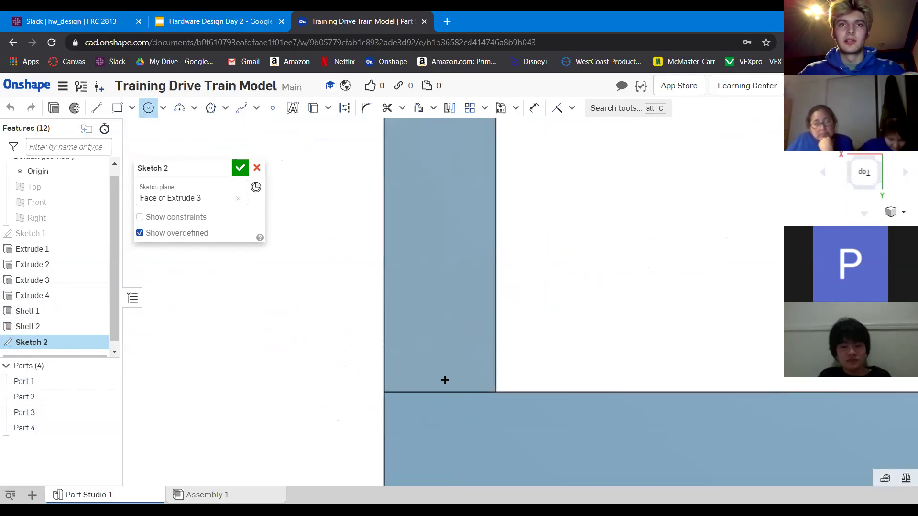
pyautogui.moveTo(439, 336); pyautogui.dragTo(462, 342)
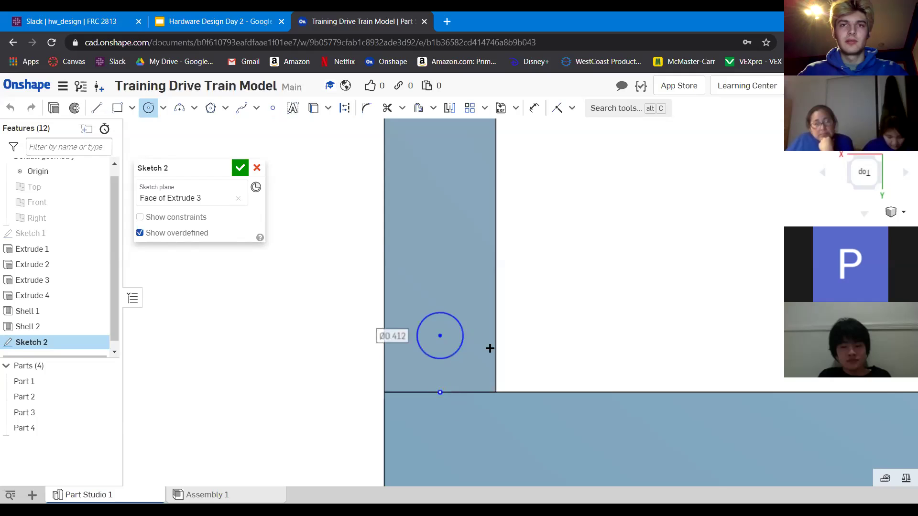
pyautogui.press('Escape')
pyautogui.press('u')
pyautogui.click(461, 365)
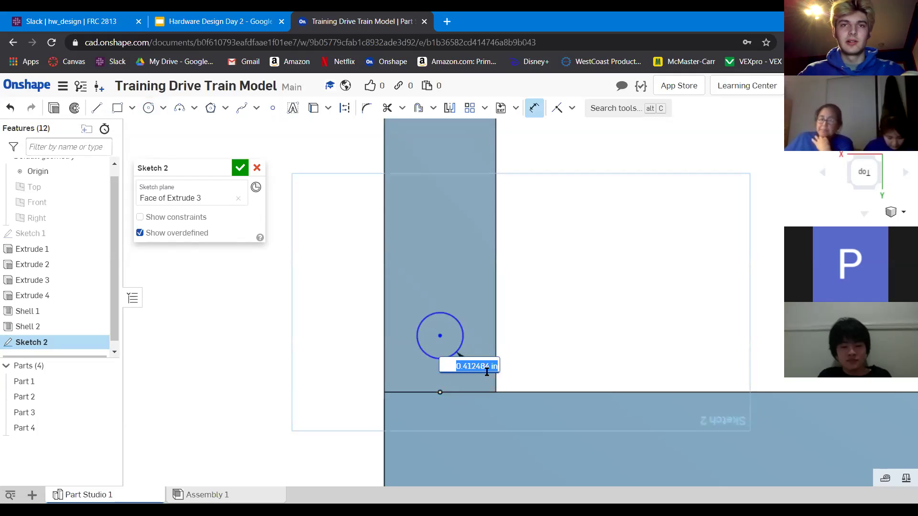
pyautogui.write('0.191')
pyautogui.press('Return')
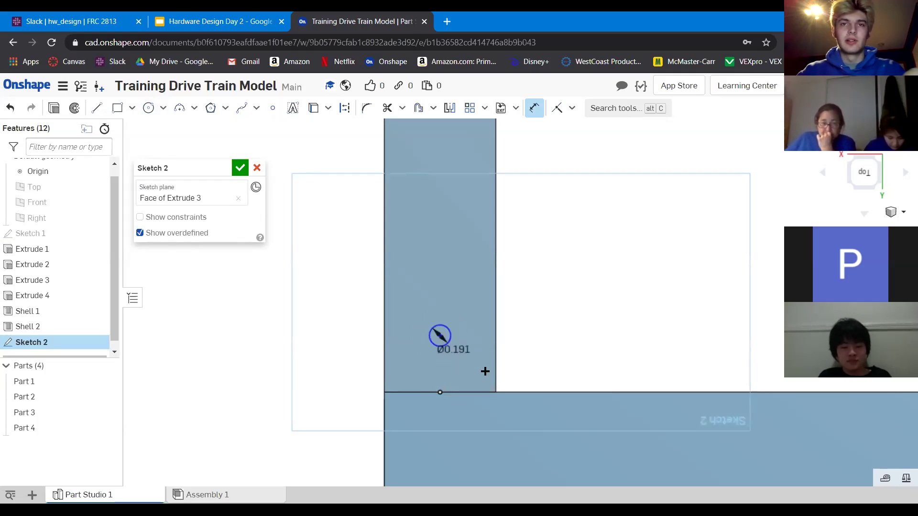
pyautogui.scroll(4, 441, 336)
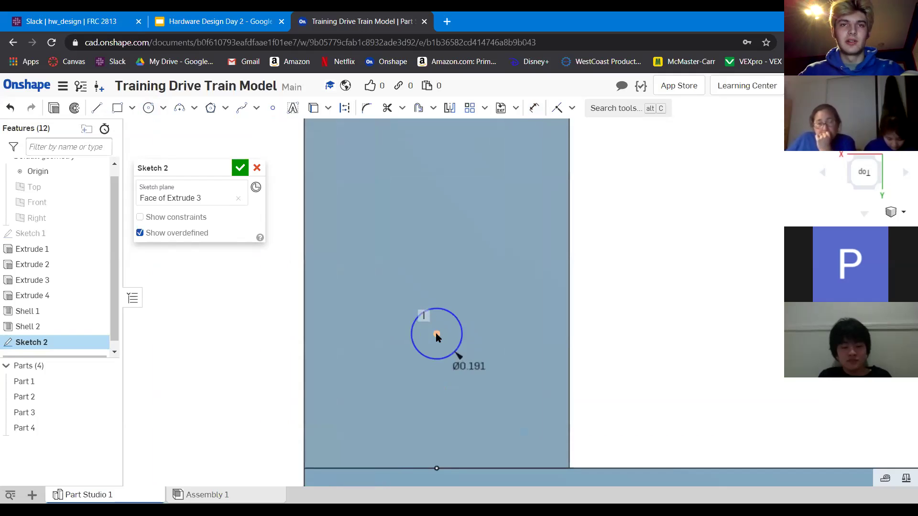
# Dimension the circle's centre 0.5 in from the edge where the upright meets the upper rail.
pyautogui.press('u')
pyautogui.click(435, 467)
pyautogui.click(545, 382)
pyautogui.write('0')
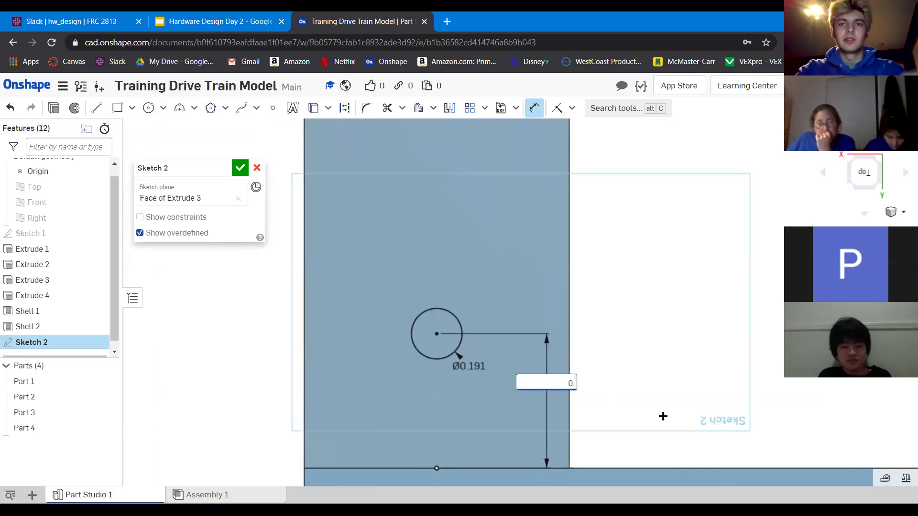
pyautogui.write('.5')
pyautogui.press('Return')
pyautogui.scroll(-10, 454, 373)
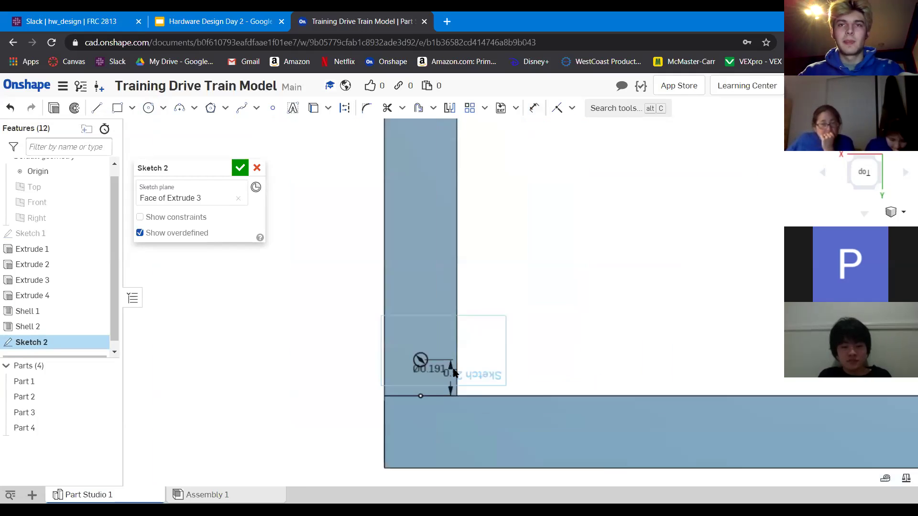
pyautogui.scroll(5, 456, 384)
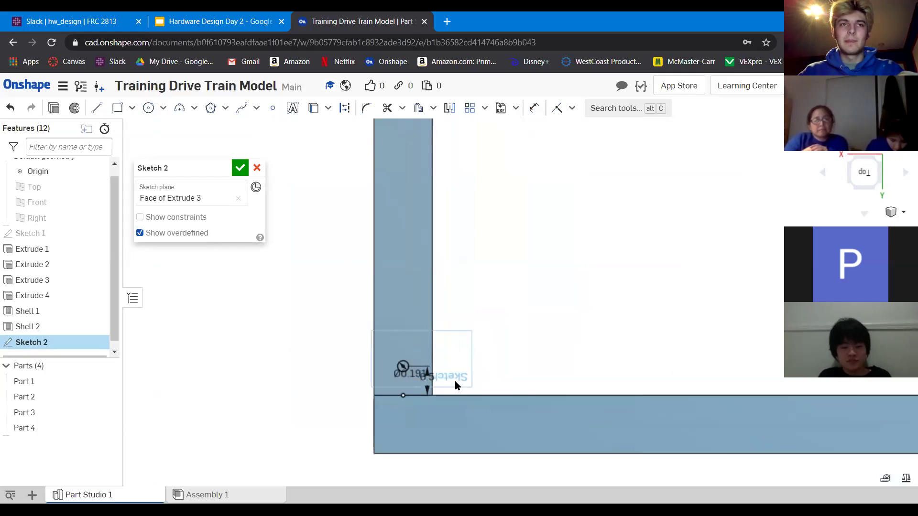
# Start a linear pattern of the 0.191 in circle, reverse its first direction towards the opposite upright and set the count to 2.
pyautogui.click(469, 108)
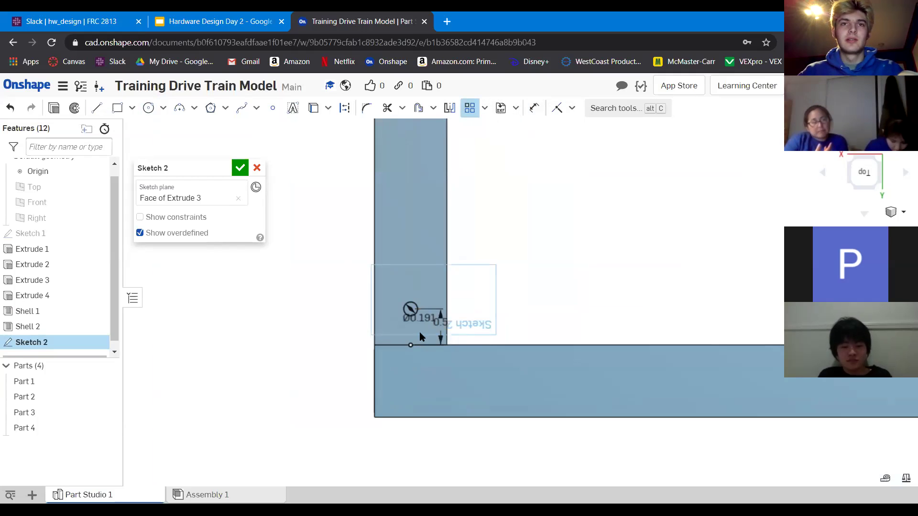
pyautogui.scroll(5, 419, 332)
pyautogui.click(397, 311)
pyautogui.scroll(-5, 423, 358)
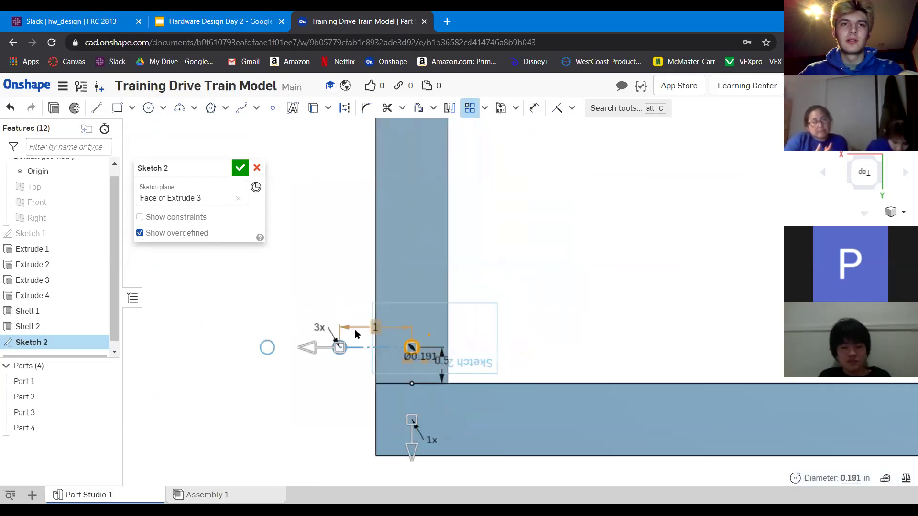
pyautogui.click(314, 347)
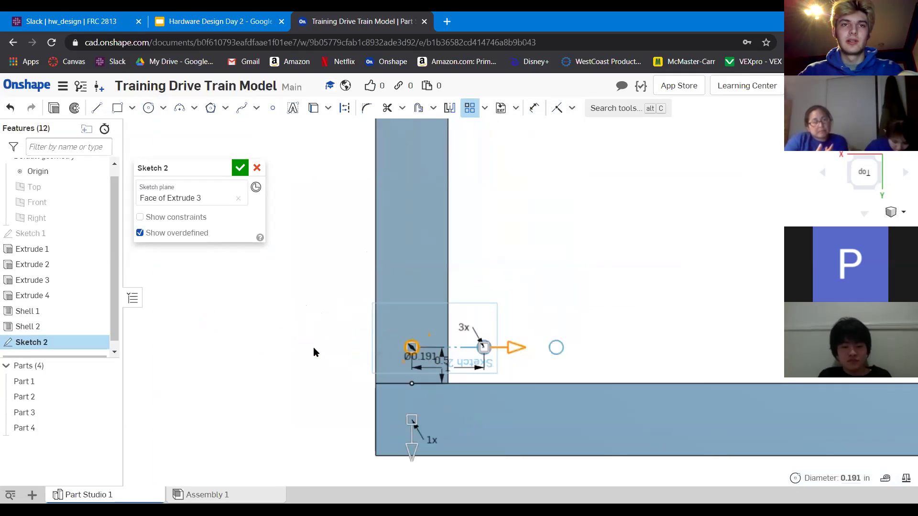
pyautogui.click(518, 344)
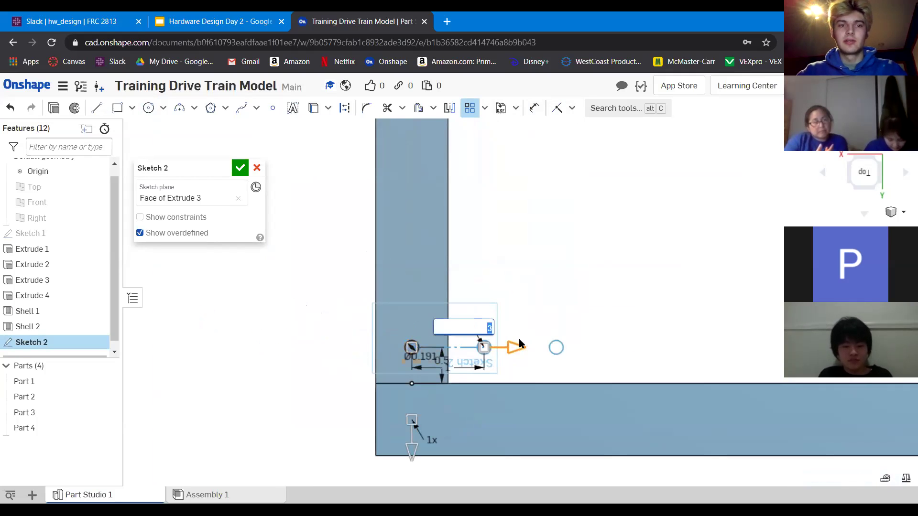
pyautogui.write('2')
pyautogui.press('Return')
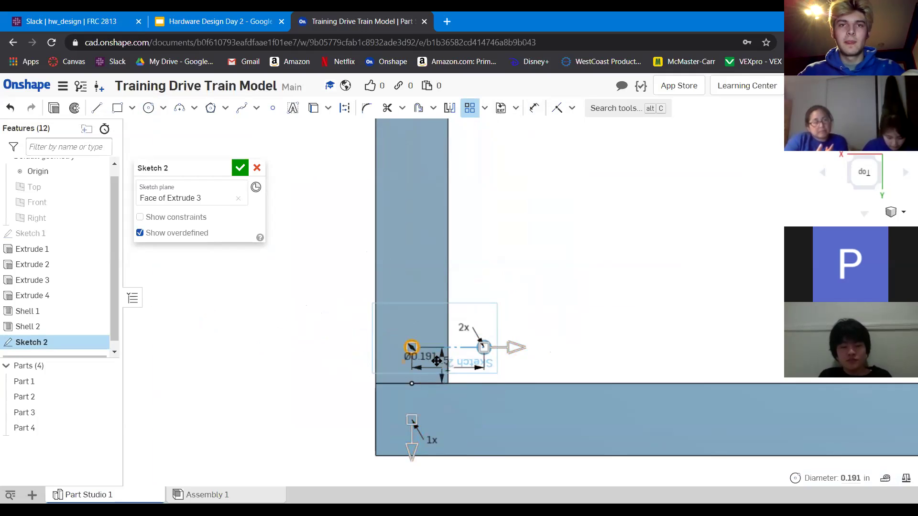
# Set the spacing between the two patterned circles to 24 in and check their positions on both uprights.
pyautogui.scroll(3, 436, 360)
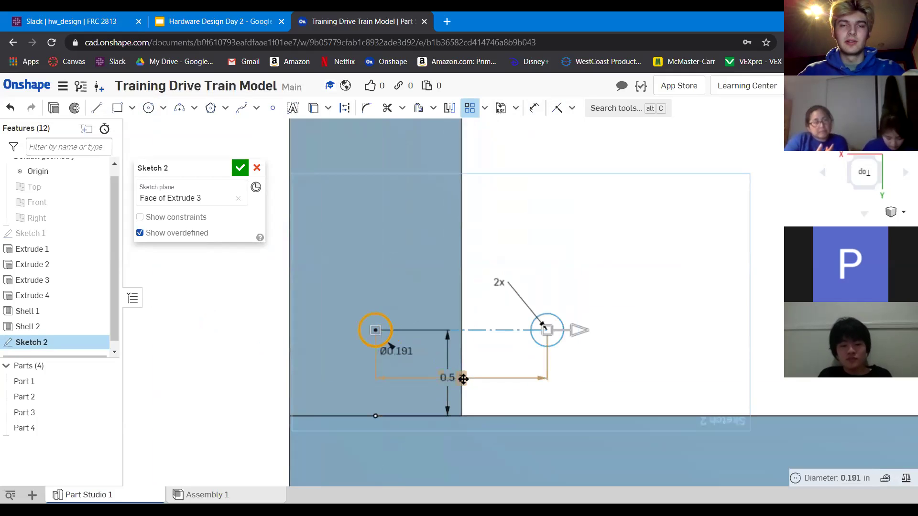
pyautogui.doubleClick(460, 379)
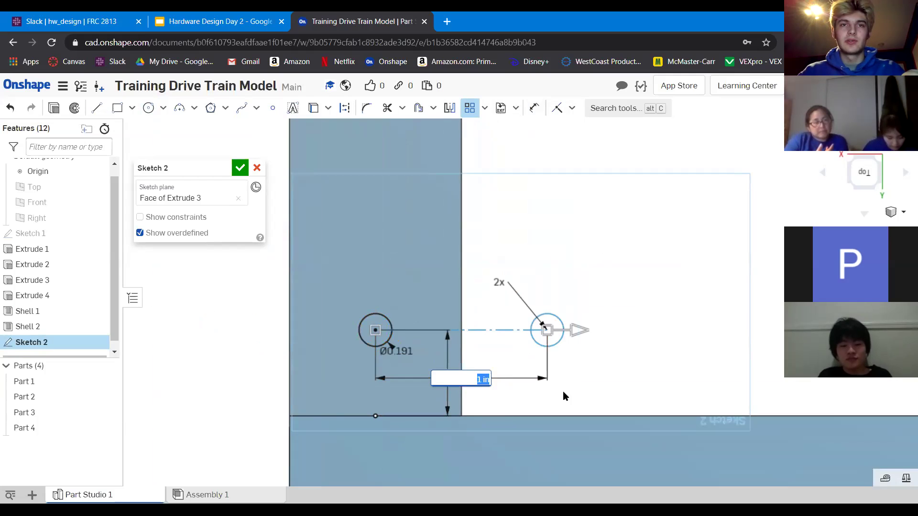
pyautogui.write('24')
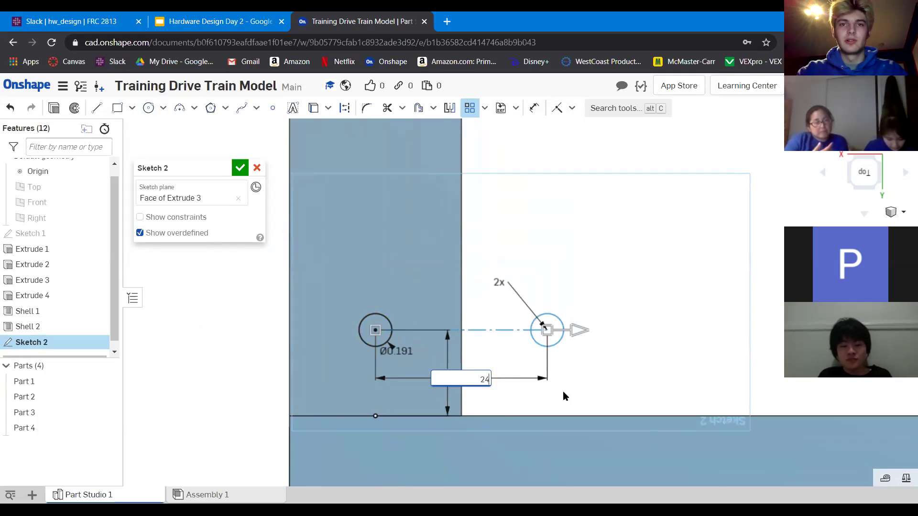
pyautogui.press('Return')
pyautogui.scroll(-9, 463, 372)
pyautogui.scroll(-2, 611, 340)
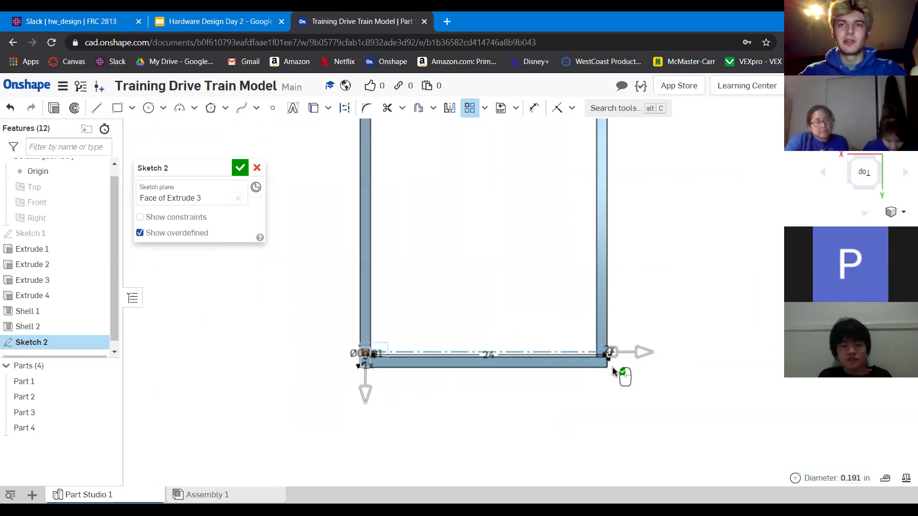
pyautogui.scroll(8, 612, 367)
pyautogui.scroll(-7, 719, 304)
pyautogui.scroll(5, 588, 313)
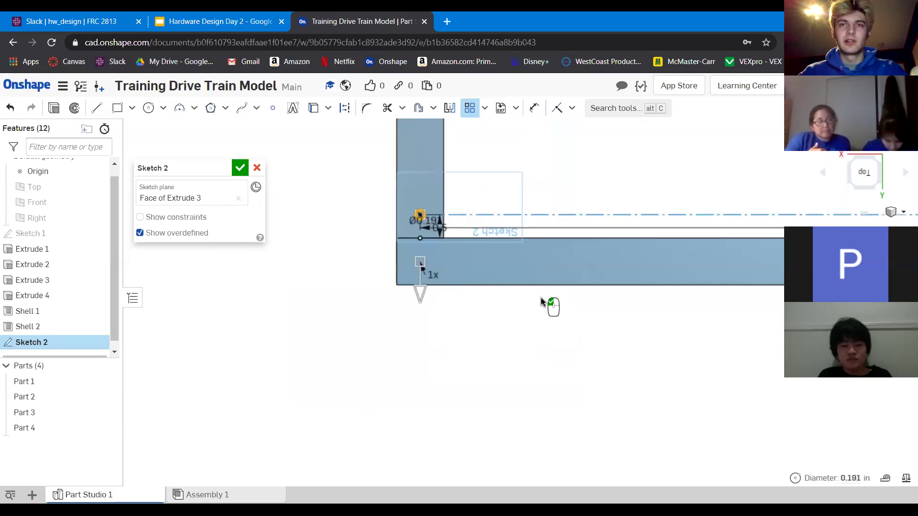
pyautogui.scroll(2, 420, 220)
pyautogui.scroll(-6, 466, 273)
pyautogui.scroll(2, 633, 324)
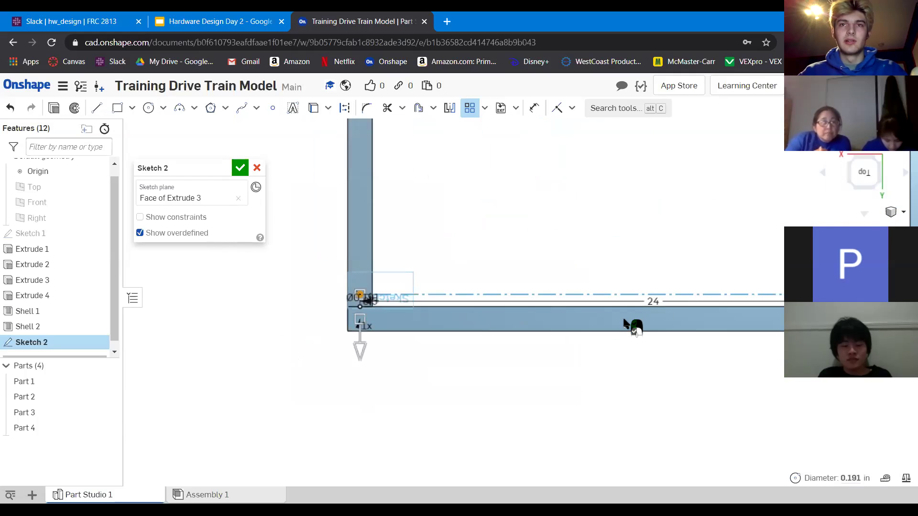
# Set the pattern spacing between the two uprights' circles to 23 in.
pyautogui.doubleClick(656, 297)
pyautogui.write('23')
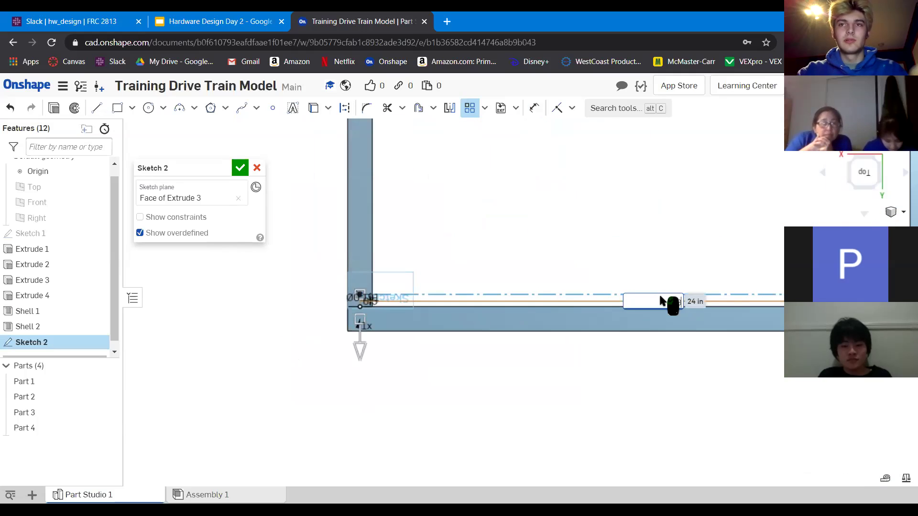
pyautogui.press('Return')
pyautogui.scroll(-3, 518, 375)
pyautogui.scroll(5, 690, 344)
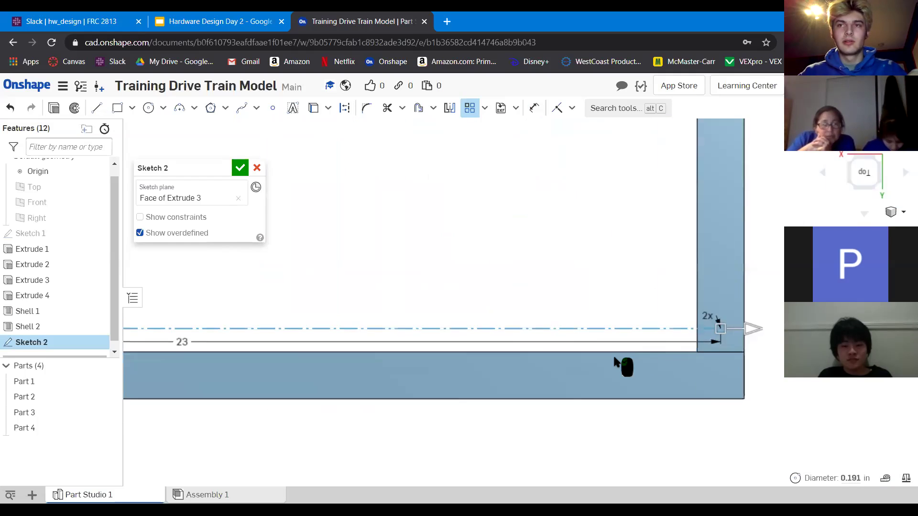
pyautogui.scroll(3, 678, 335)
pyautogui.scroll(-5, 492, 406)
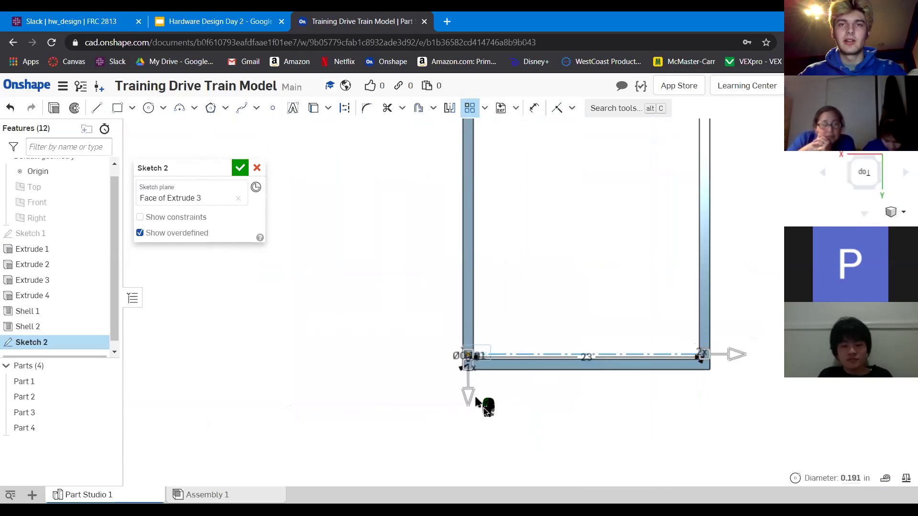
pyautogui.scroll(6, 470, 362)
pyautogui.scroll(5, 565, 262)
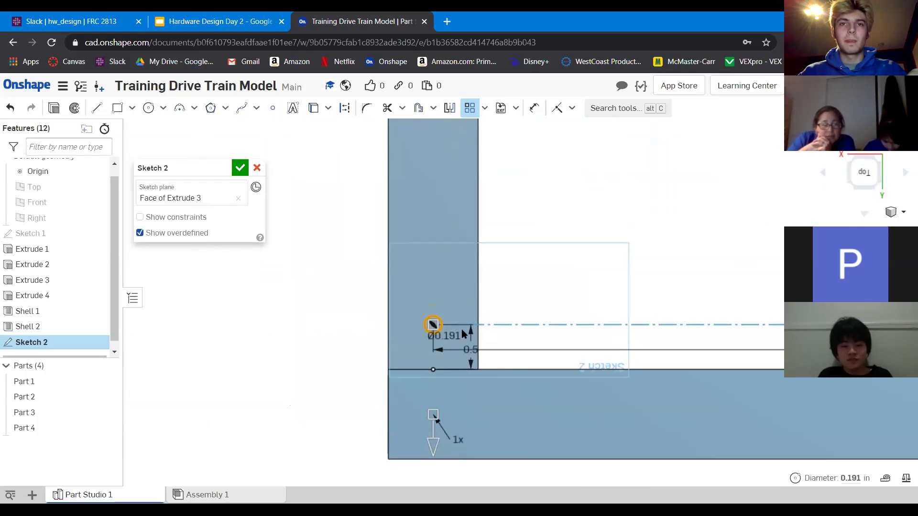
# Reverse the pattern's second direction to run along the upright away from the upper rail and set its count to 40.
pyautogui.click(435, 440)
pyautogui.scroll(-2, 434, 385)
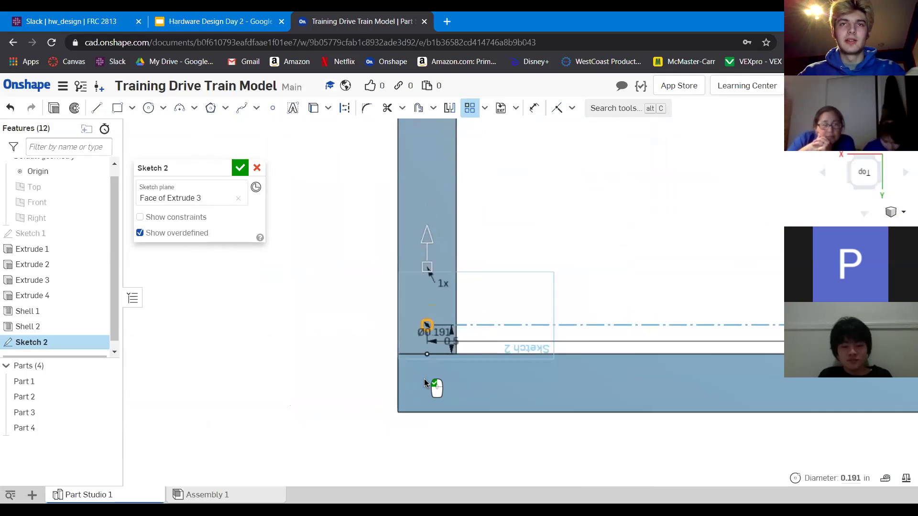
pyautogui.click(448, 308)
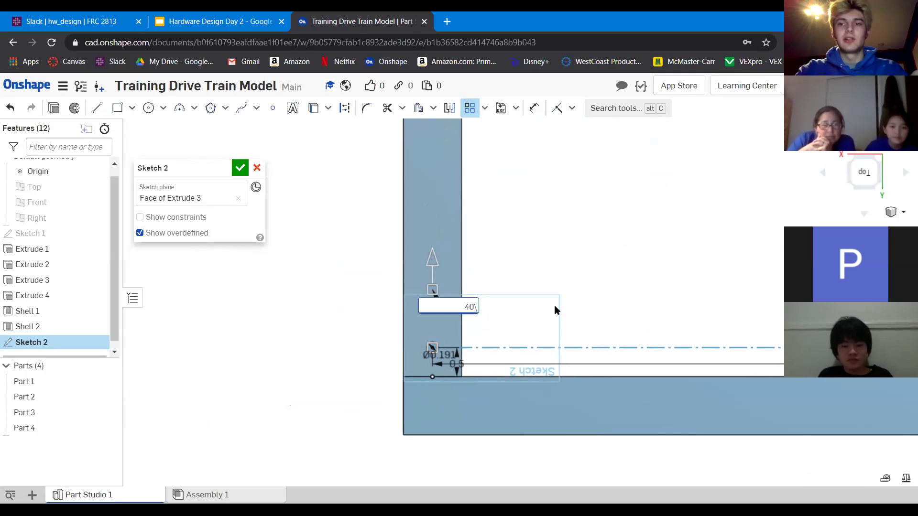
pyautogui.press('Return')
pyautogui.scroll(-4, 533, 332)
pyautogui.moveTo(532, 296)
pyautogui.mouseDown(button='middle')
pyautogui.moveTo(509, 432)
pyautogui.moveTo(529, 225)
pyautogui.mouseUp(button='middle')
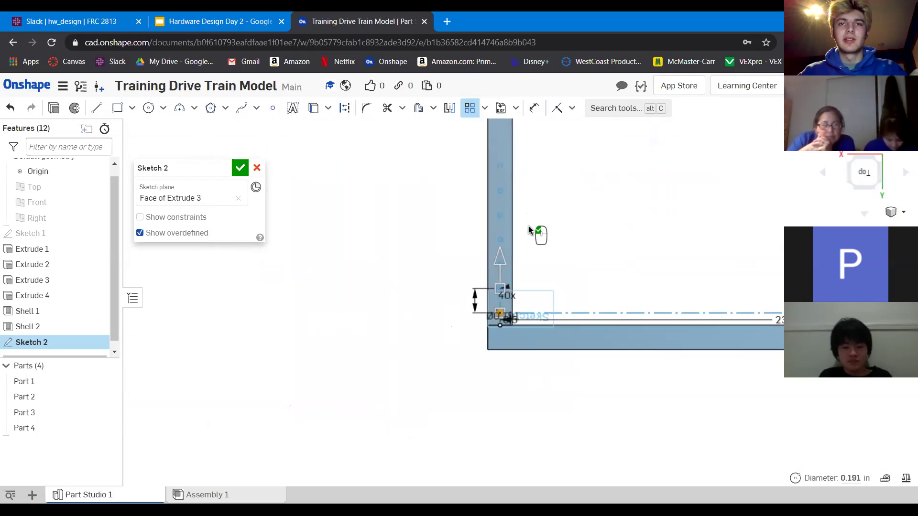
# Set the pattern spacing along the upright to 0.5 in.
pyautogui.scroll(7, 473, 300)
pyautogui.doubleClick(553, 302)
pyautogui.write('0.5')
pyautogui.press('Return')
pyautogui.scroll(-5, 610, 374)
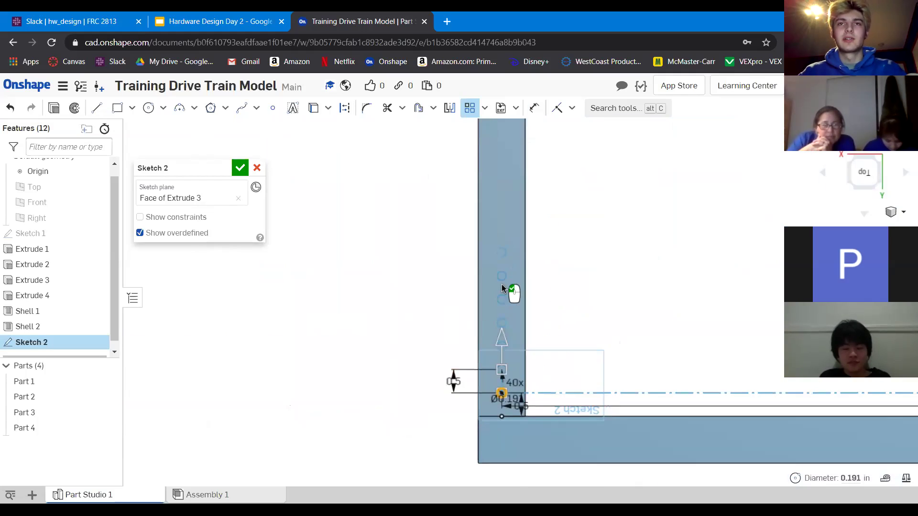
# Check how far the pattern must reach along the upright and set the count in that direction to 48.
pyautogui.scroll(-4, 501, 287)
pyautogui.moveTo(501, 287); pyautogui.dragTo(493, 483, button='middle')
pyautogui.scroll(5, 507, 209)
pyautogui.scroll(-5, 518, 250)
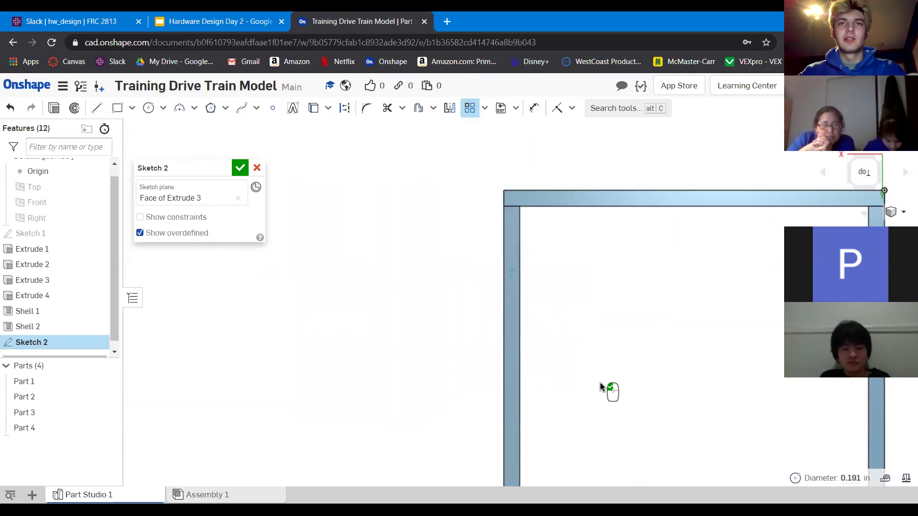
pyautogui.scroll(-3, 601, 383)
pyautogui.moveTo(601, 383); pyautogui.dragTo(586, 220, button='middle')
pyautogui.scroll(6, 562, 344)
pyautogui.scroll(3, 555, 297)
pyautogui.moveTo(554, 297); pyautogui.dragTo(535, 418, button='middle')
pyautogui.doubleClick(528, 392)
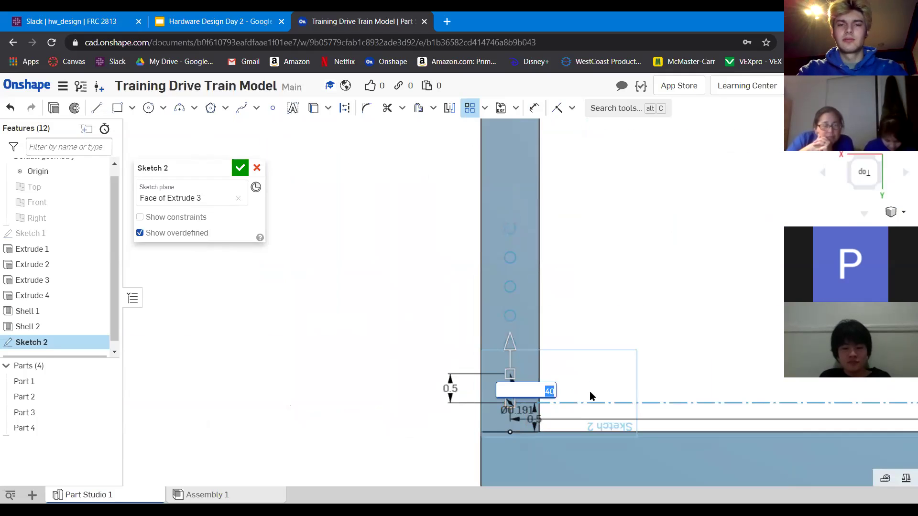
pyautogui.press('Return')
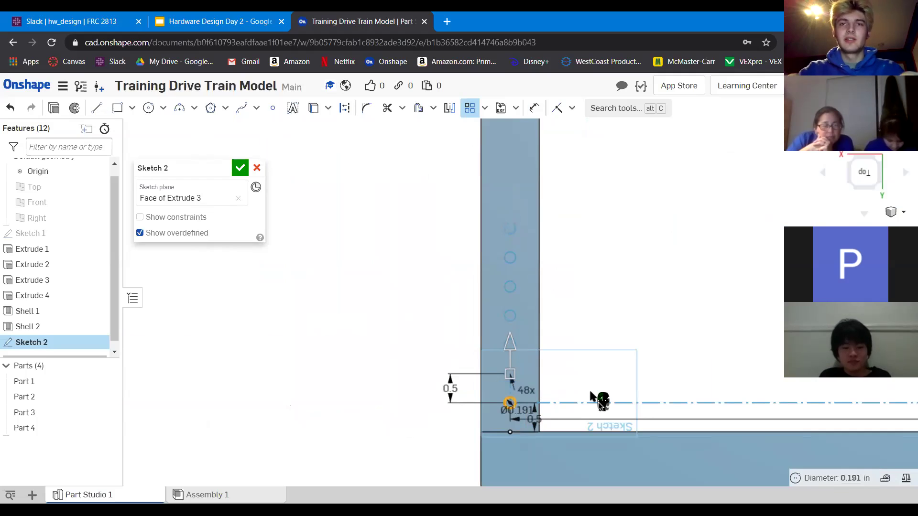
# Set the pattern count along the upright to 47 and apply the linear pattern.
pyautogui.scroll(-4, 597, 401)
pyautogui.scroll(-3, 568, 277)
pyautogui.scroll(1, 522, 404)
pyautogui.scroll(-1, 524, 348)
pyautogui.scroll(-1, 492, 402)
pyautogui.scroll(5, 499, 406)
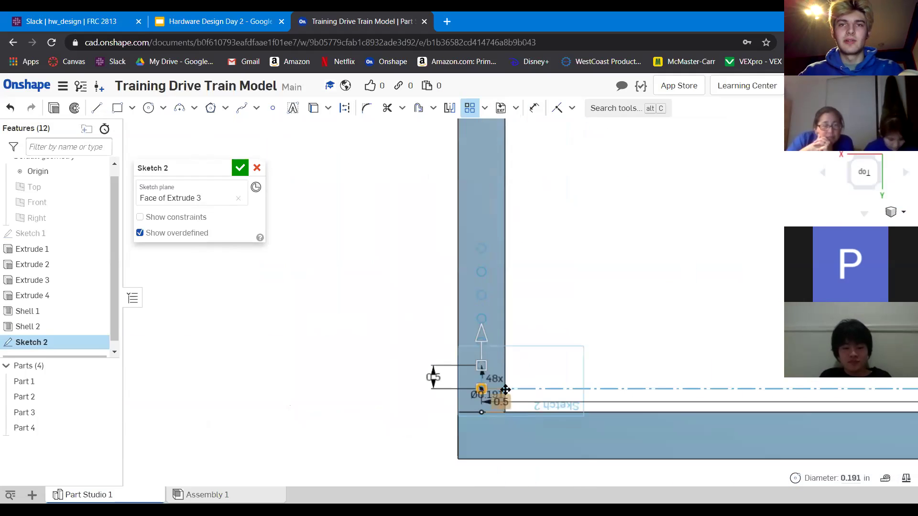
pyautogui.doubleClick(496, 380)
pyautogui.write('47')
pyautogui.press('Return')
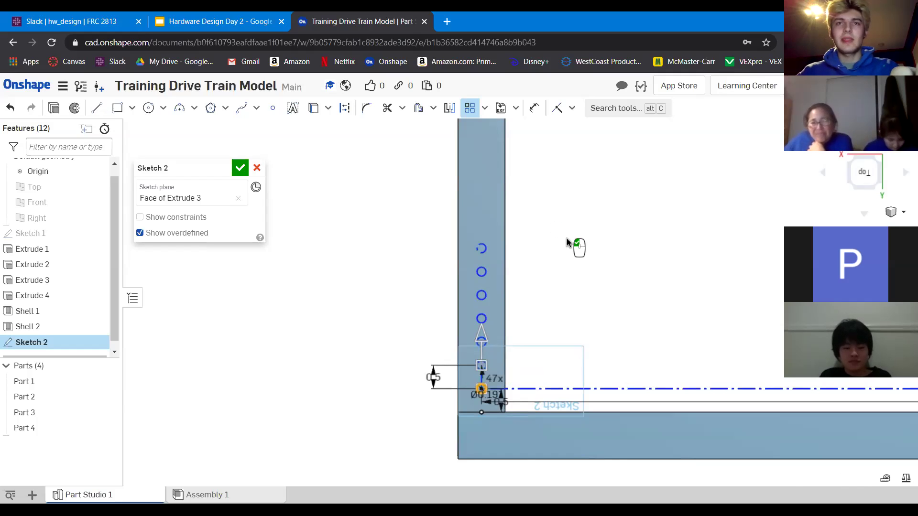
pyautogui.scroll(-3, 511, 346)
pyautogui.scroll(3, 478, 394)
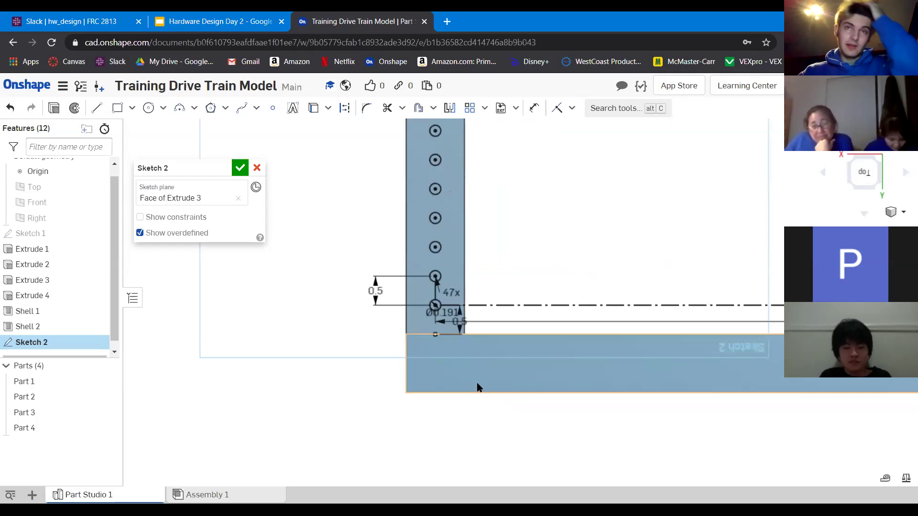
# Sketch a circle on the upper rail in line with the upright's hole row and set its diameter to 0.191 in.
pyautogui.scroll(2, 446, 363)
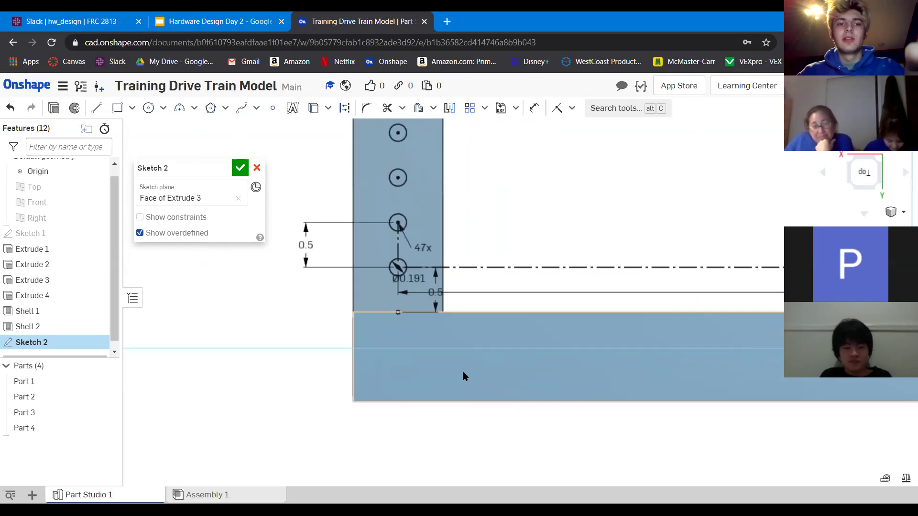
pyautogui.press('s')
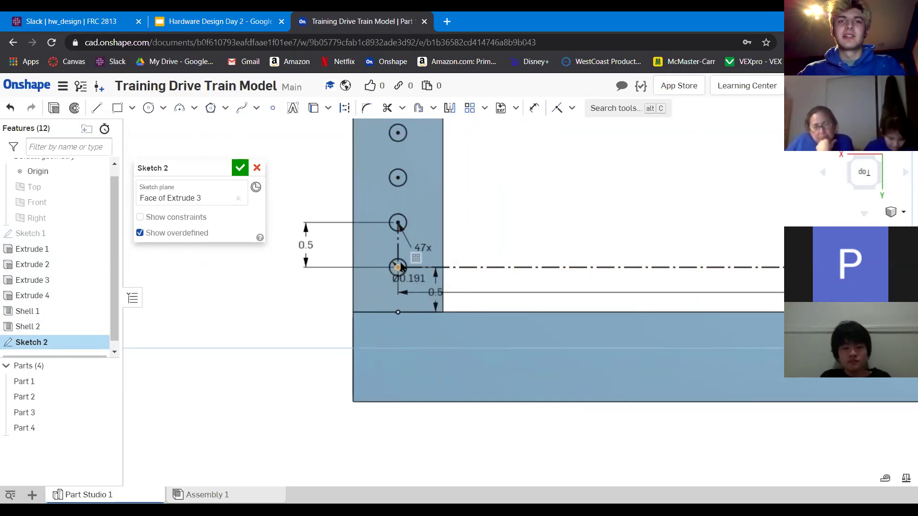
pyautogui.scroll(3, 430, 336)
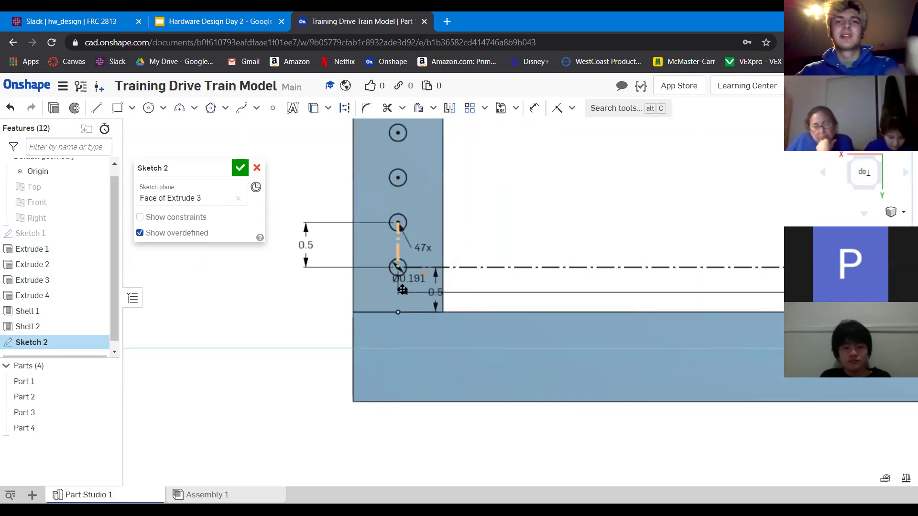
pyautogui.scroll(-2, 428, 342)
pyautogui.press('c')
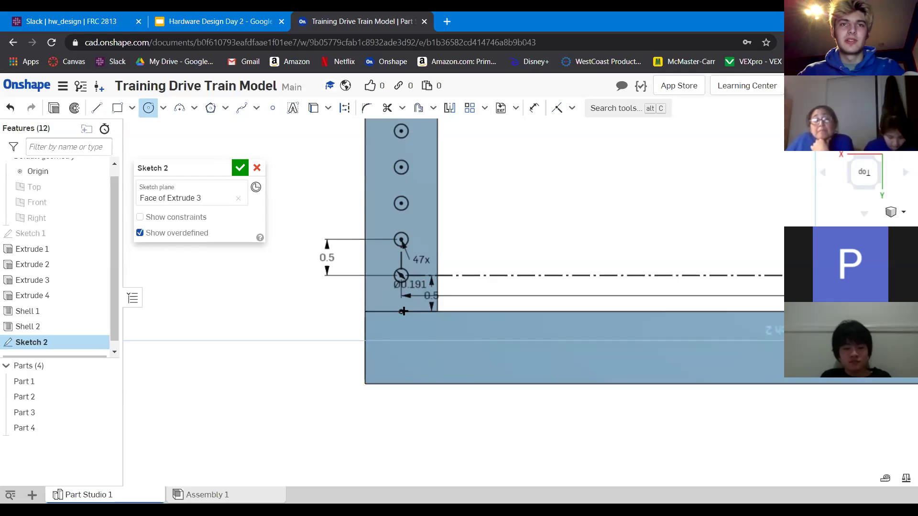
pyautogui.click(411, 341)
pyautogui.scroll(-5, 416, 363)
pyautogui.press('d')
pyautogui.click(478, 345)
pyautogui.click(542, 368)
pyautogui.press('Return')
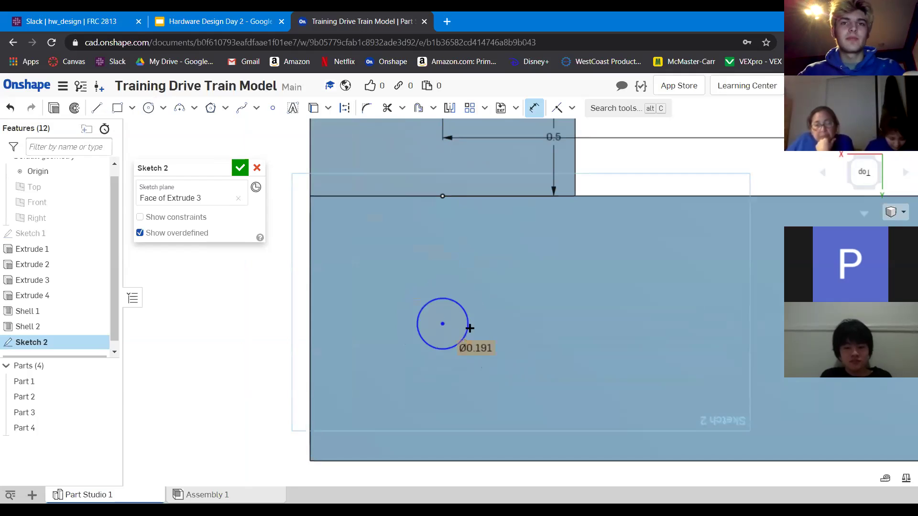
# Dimension the upper rail circle's centre 0.5 in from the rail's inner edge.
pyautogui.press('Escape')
pyautogui.moveTo(445, 322)
pyautogui.mouseDown()
pyautogui.moveTo(446, 357)
pyautogui.moveTo(449, 237)
pyautogui.moveTo(442, 333)
pyautogui.mouseUp()
pyautogui.press('d')
pyautogui.click(442, 334)
pyautogui.click(479, 196)
pyautogui.click(487, 267)
pyautogui.write('0.52')
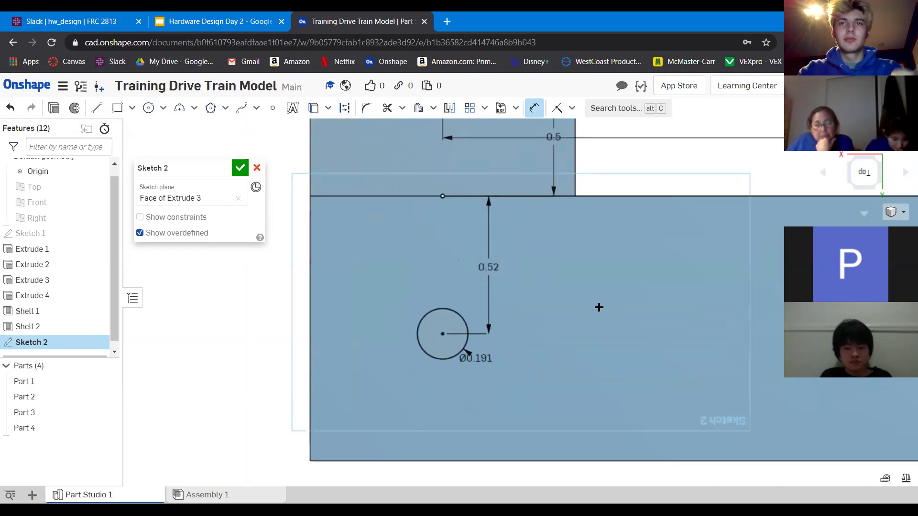
pyautogui.press('Return')
pyautogui.scroll(5, 483, 363)
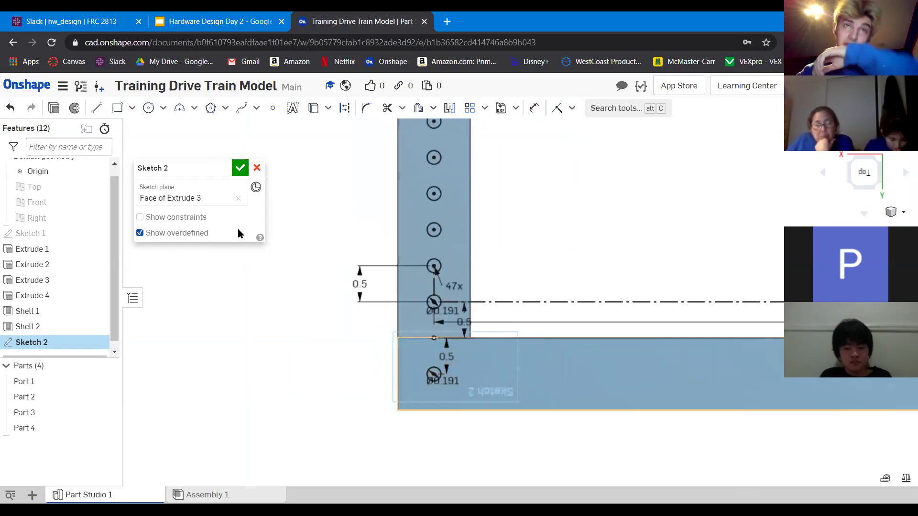
# Start a linear pattern of the rail's 0.191 in circle and set the spacing along the rail to 0.5 in.
pyautogui.click(469, 108)
pyautogui.scroll(-4, 449, 384)
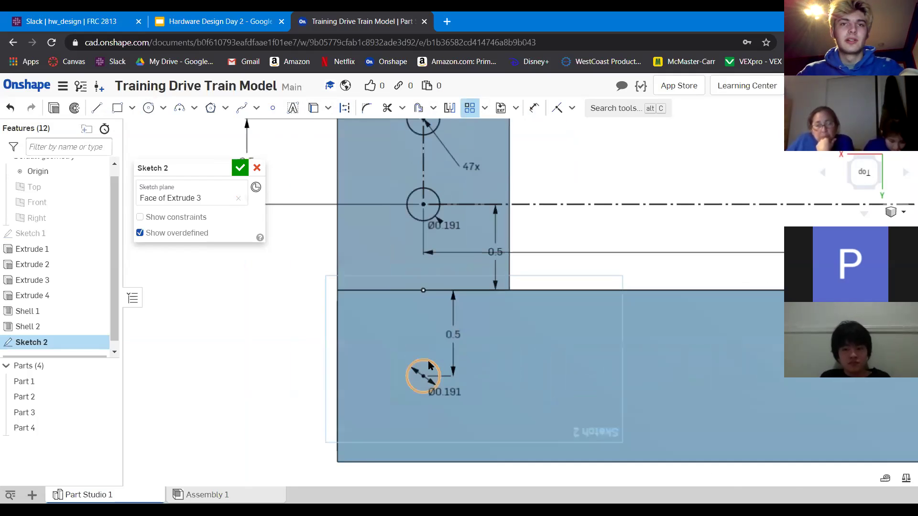
pyautogui.click(429, 365)
pyautogui.scroll(4, 429, 368)
pyautogui.click(298, 375)
pyautogui.scroll(4, 433, 396)
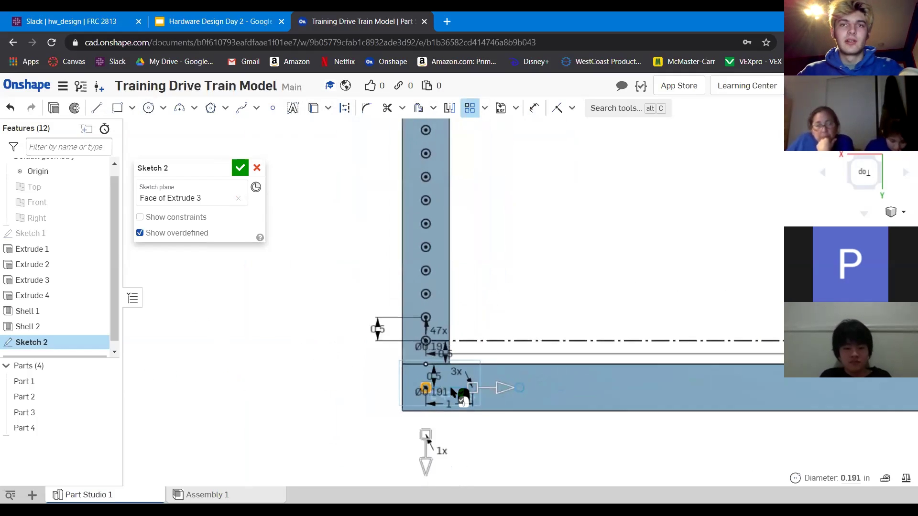
pyautogui.scroll(-5, 483, 384)
pyautogui.click(392, 347)
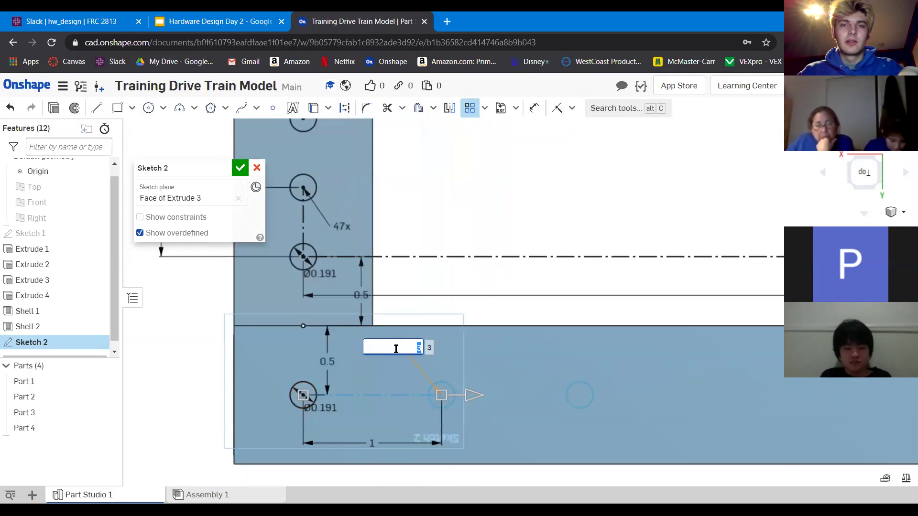
pyautogui.doubleClick(370, 436)
pyautogui.write('0.5')
pyautogui.press('Return')
# Set the pattern count along the rail to 45 and check how far the holes reach.
pyautogui.moveTo(325, 350); pyautogui.dragTo(408, 361)
pyautogui.doubleClick(408, 360)
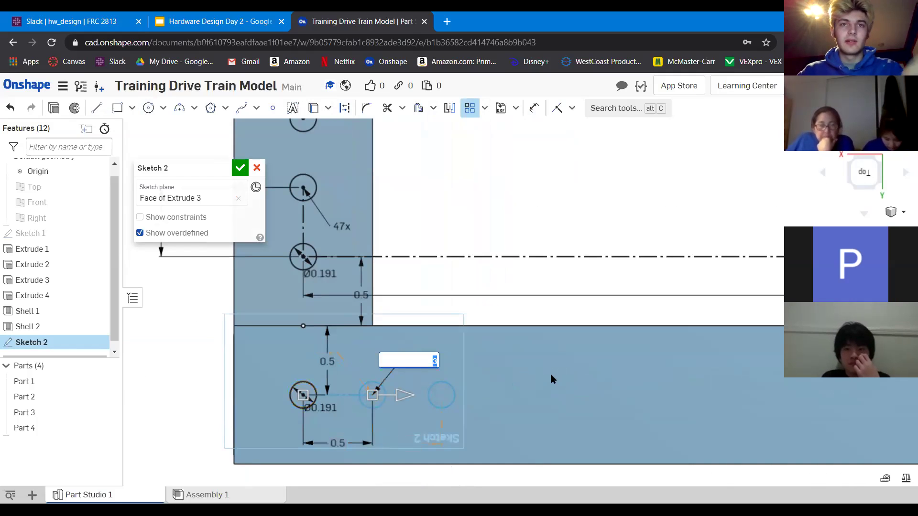
pyautogui.write('47')
pyautogui.press('Return')
pyautogui.scroll(-5, 366, 342)
pyautogui.scroll(5, 527, 300)
pyautogui.scroll(-2, 525, 299)
pyautogui.moveTo(526, 299); pyautogui.dragTo(276, 317, button='middle')
pyautogui.scroll(4, 430, 313)
pyautogui.scroll(-2, 364, 304)
pyautogui.moveTo(364, 303); pyautogui.dragTo(729, 312, button='middle')
pyautogui.scroll(-4, 733, 316)
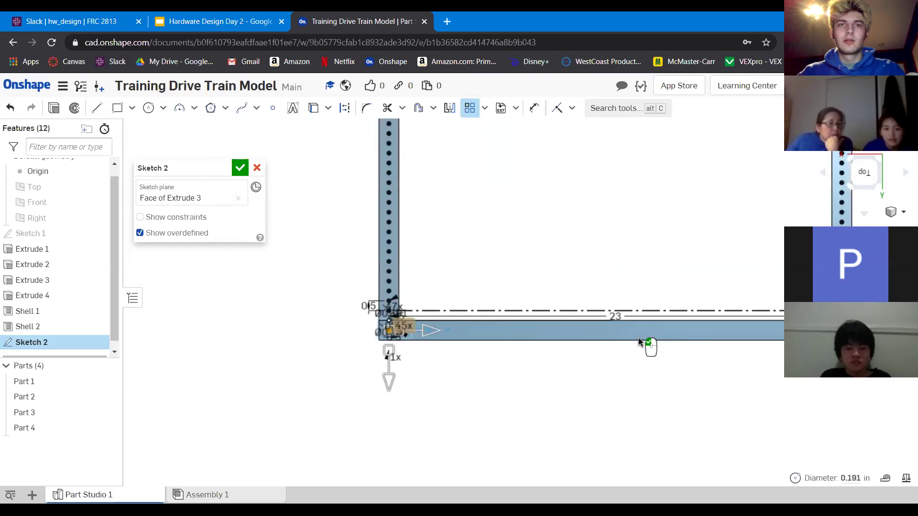
# Set the pattern count along the rail to 47 and check the row at both rail ends.
pyautogui.scroll(4, 396, 317)
pyautogui.doubleClick(415, 342)
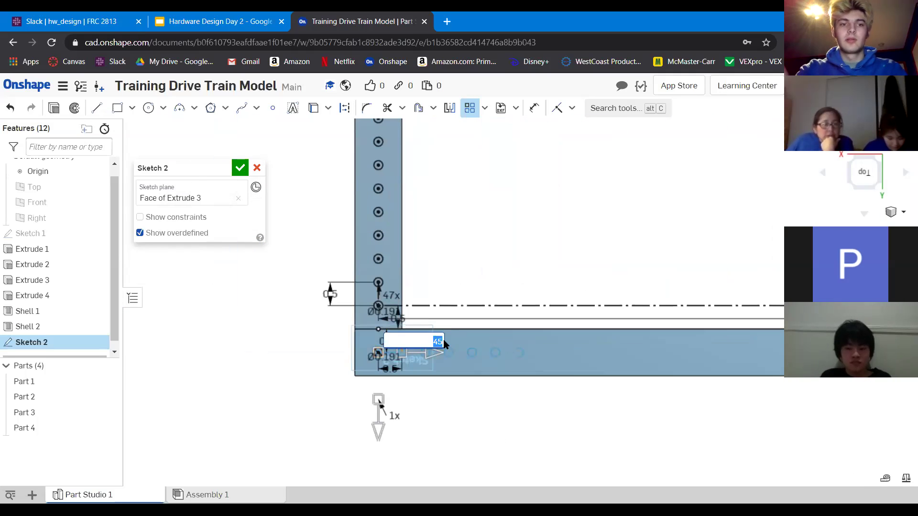
pyautogui.write('47')
pyautogui.press('Return')
pyautogui.scroll(-3, 488, 332)
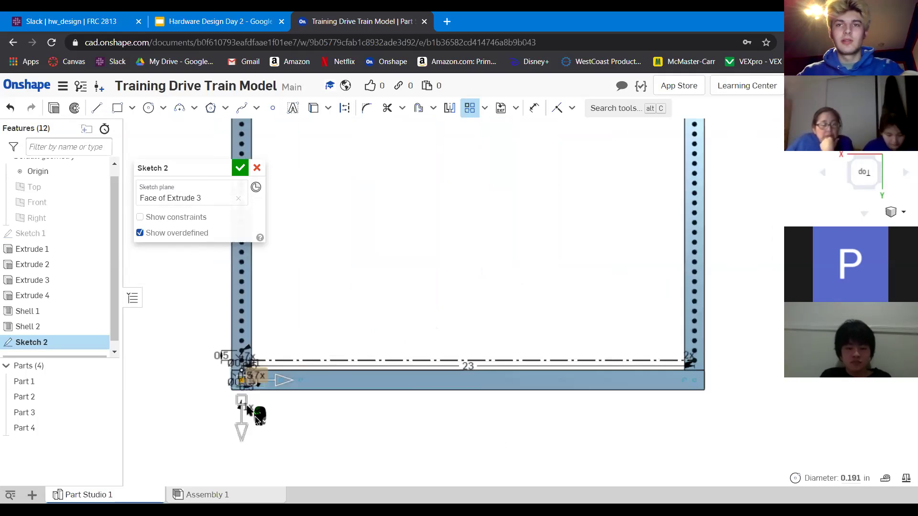
pyautogui.scroll(4, 586, 422)
pyautogui.scroll(-3, 575, 421)
pyautogui.scroll(3, 457, 395)
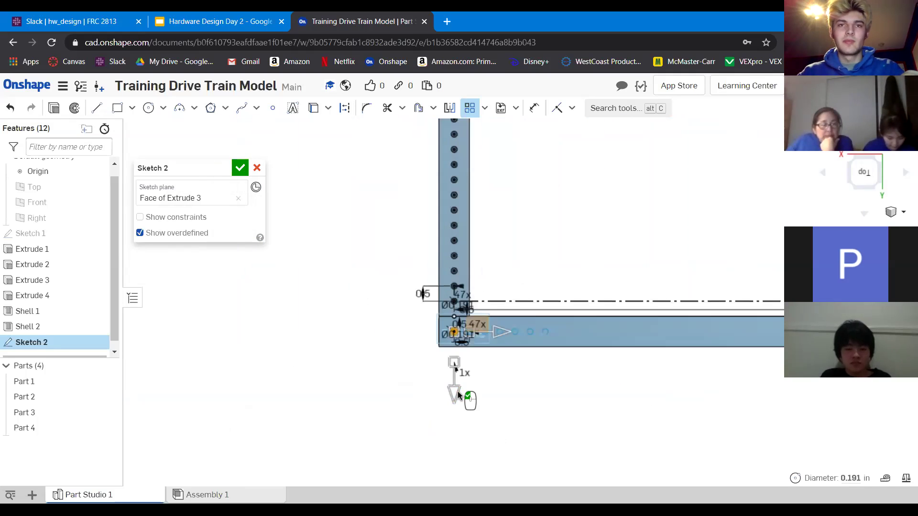
# Flip the pattern's second direction towards the opposite rail with two instances and enter a larger spacing for it.
pyautogui.scroll(4, 468, 319)
pyautogui.moveTo(409, 210); pyautogui.dragTo(411, 179)
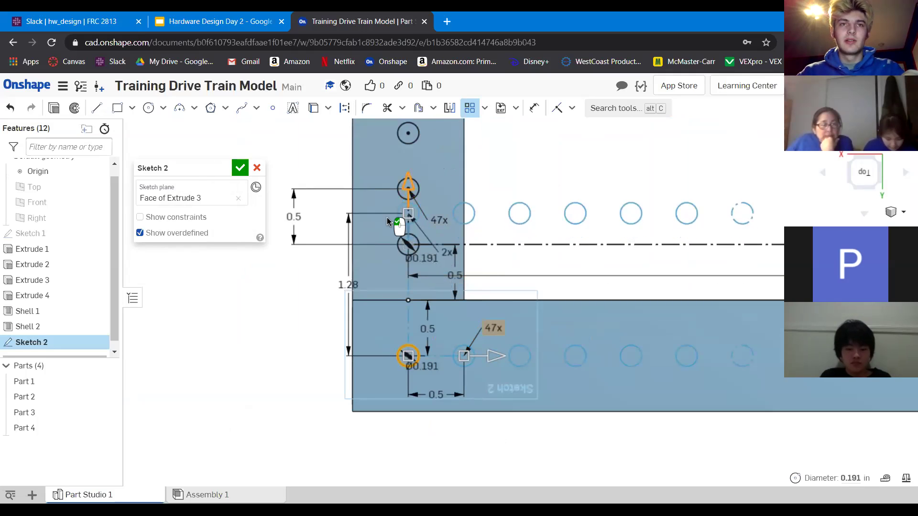
pyautogui.doubleClick(345, 283)
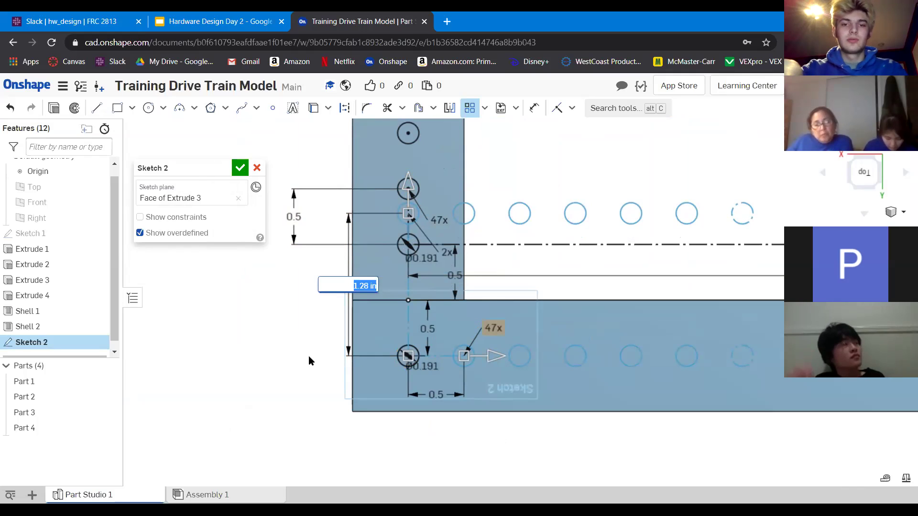
pyautogui.press('Return')
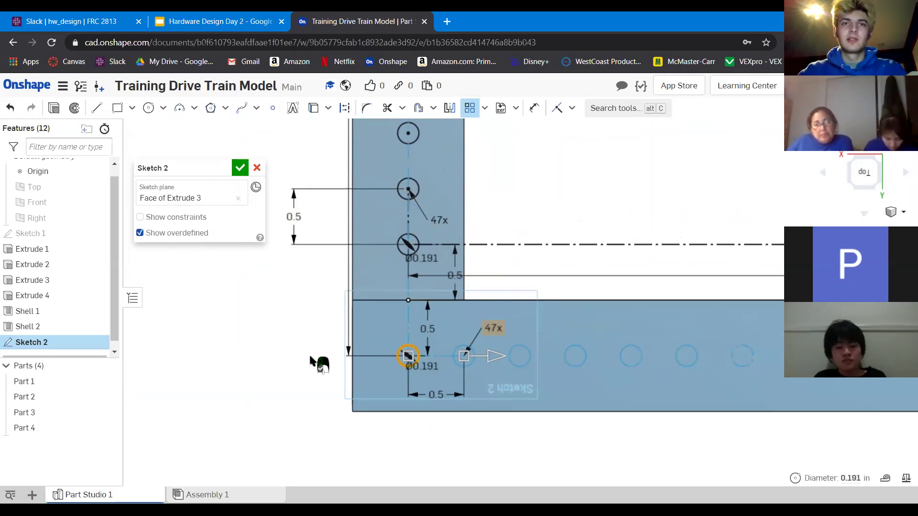
# Locate the second-direction spacing dimension beside the upright and set it to 24 in.
pyautogui.scroll(-5, 600, 336)
pyautogui.scroll(1, 532, 242)
pyautogui.scroll(-3, 509, 259)
pyautogui.scroll(5, 564, 333)
pyautogui.scroll(-9, 542, 389)
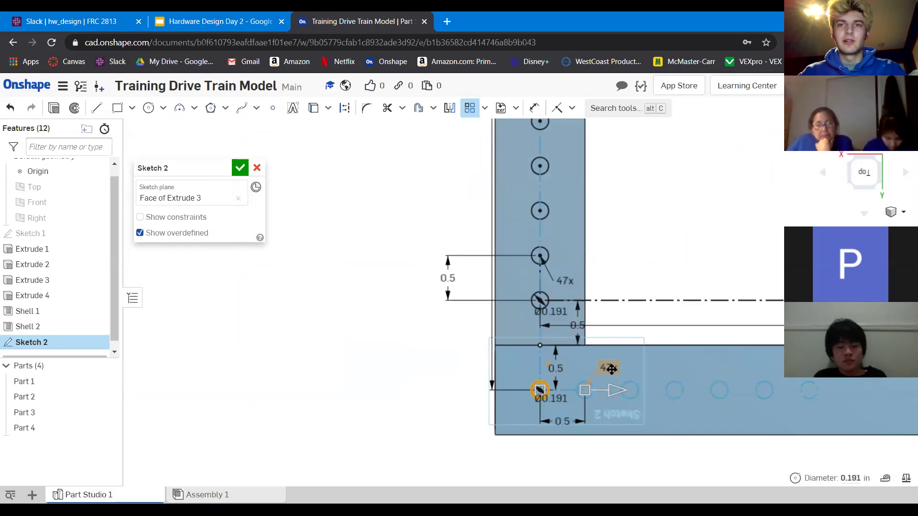
pyautogui.scroll(5, 603, 318)
pyautogui.moveTo(599, 320); pyautogui.dragTo(538, 480, button='middle')
pyautogui.scroll(5, 544, 358)
pyautogui.moveTo(547, 330); pyautogui.dragTo(515, 470, button='middle')
pyautogui.scroll(-4, 503, 276)
pyautogui.scroll(4, 492, 430)
pyautogui.scroll(-5, 508, 426)
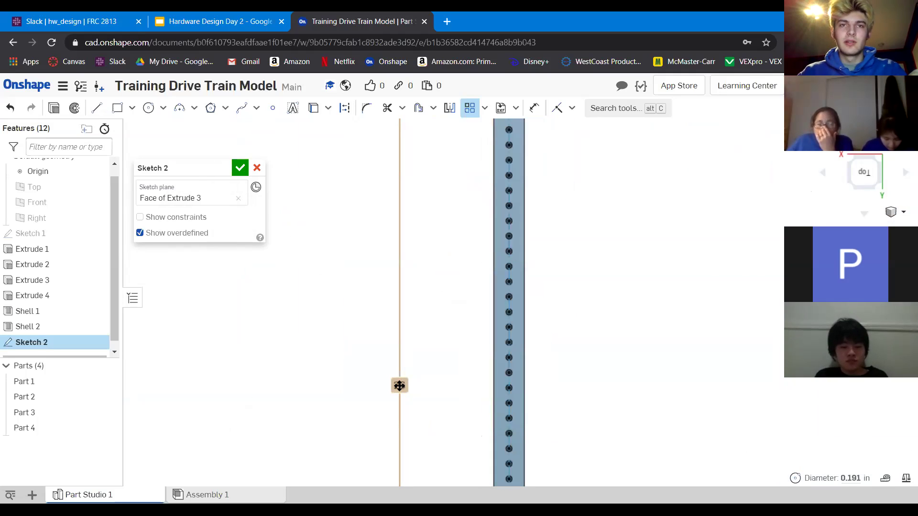
pyautogui.click(399, 385)
pyautogui.write('24')
pyautogui.press('Return')
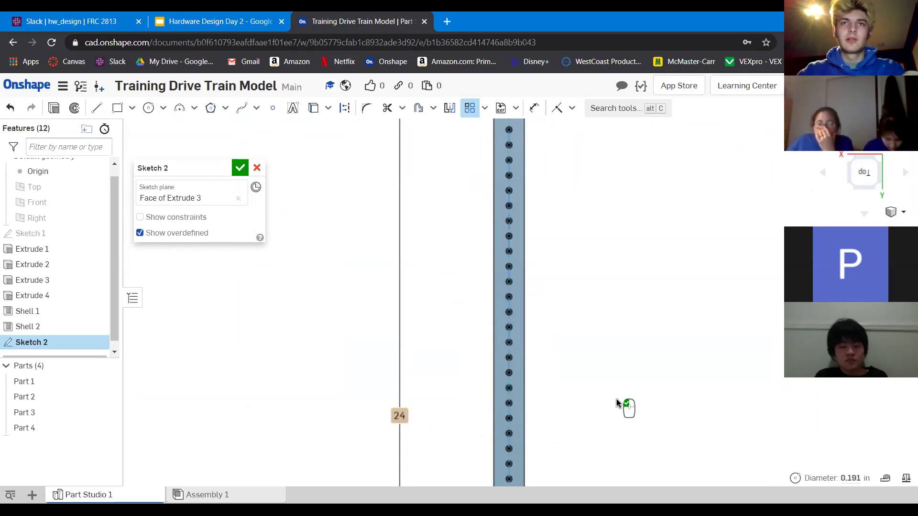
# Set the second-direction spacing to 25 in and apply the linear pattern so both rails carry the hole row.
pyautogui.scroll(3, 597, 408)
pyautogui.moveTo(598, 407); pyautogui.dragTo(583, 421, button='middle')
pyautogui.scroll(-3, 497, 457)
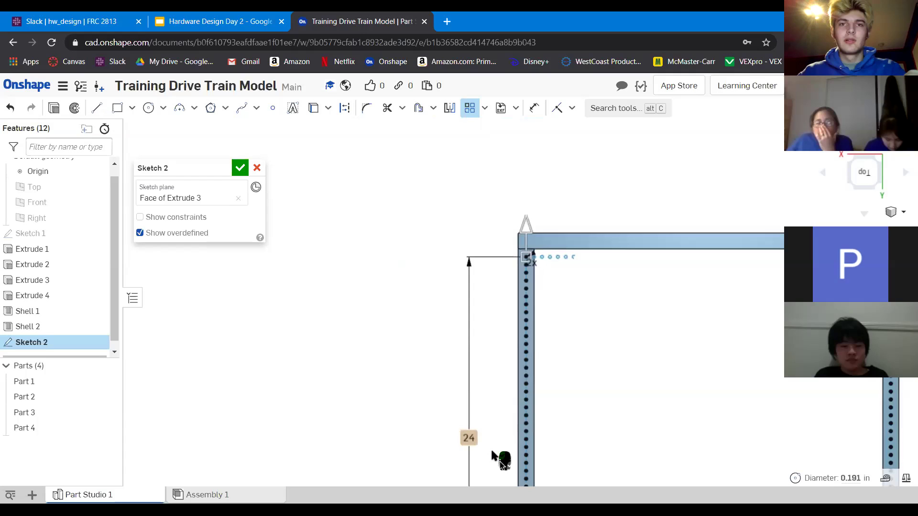
pyautogui.doubleClick(469, 438)
pyautogui.write('25')
pyautogui.press('Return')
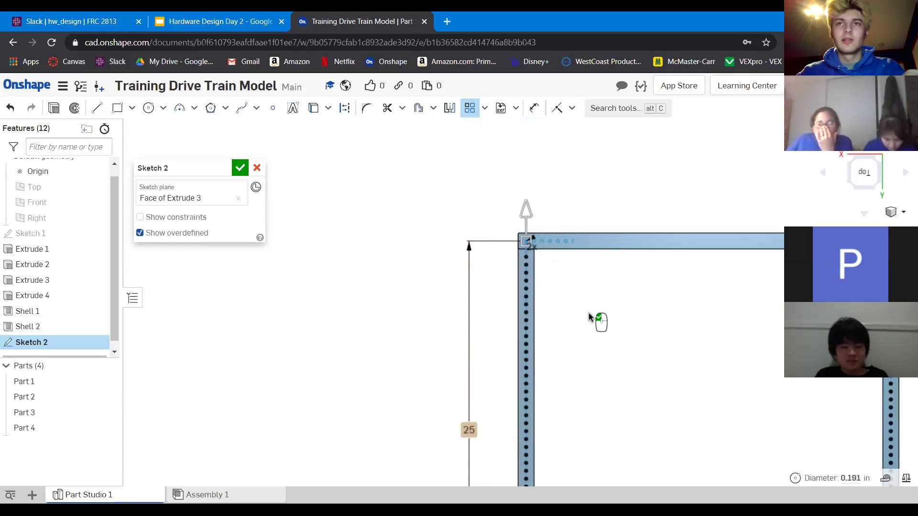
pyautogui.scroll(3, 467, 272)
pyautogui.scroll(-5, 555, 239)
pyautogui.scroll(5, 550, 242)
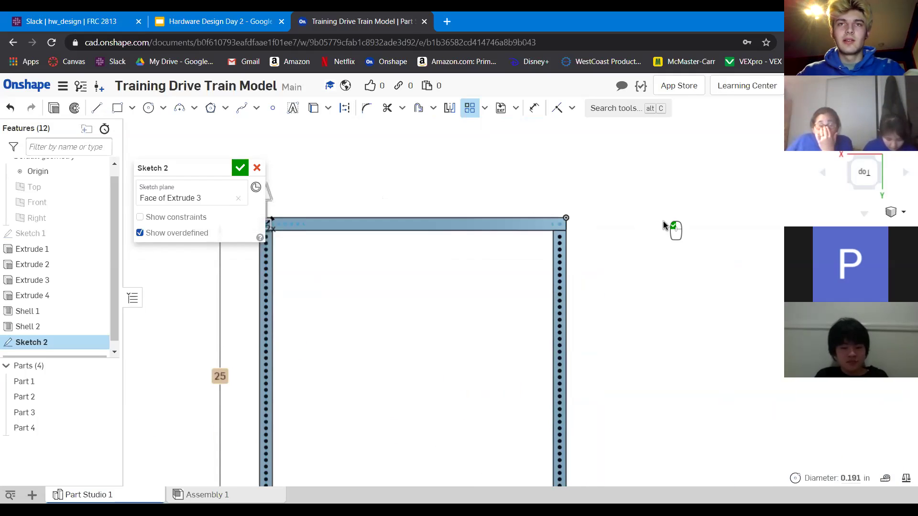
pyautogui.scroll(-5, 502, 342)
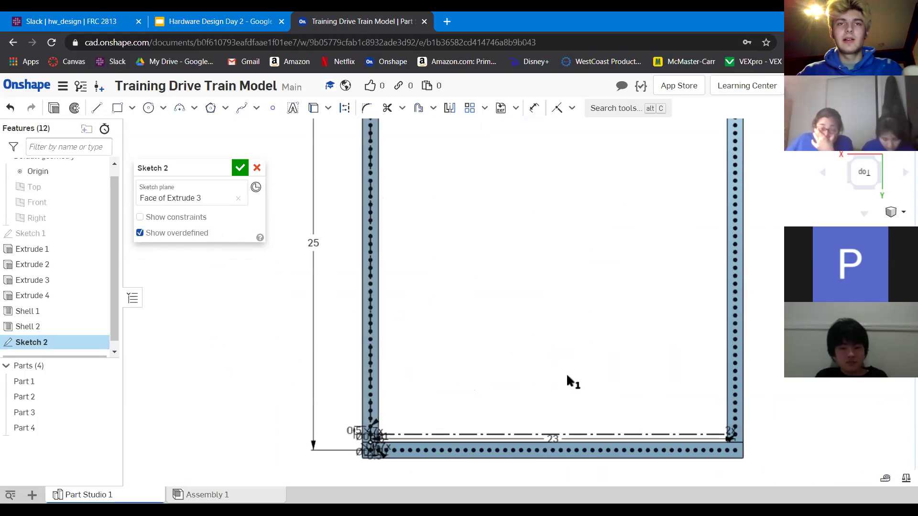
# Start an extrude of the Sketch 2 hole regions as a Remove operation and compare both cut directions, keeping the one into the tubes.
pyautogui.hotkey('shift', 'e')
pyautogui.scroll(3, 437, 365)
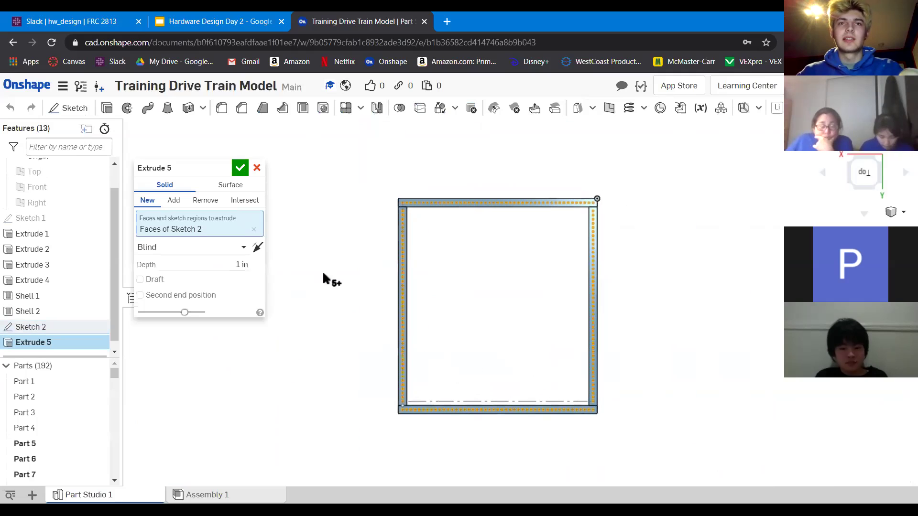
pyautogui.click(206, 200)
pyautogui.scroll(-3, 485, 217)
pyautogui.moveTo(485, 218); pyautogui.dragTo(493, 194, button='right')
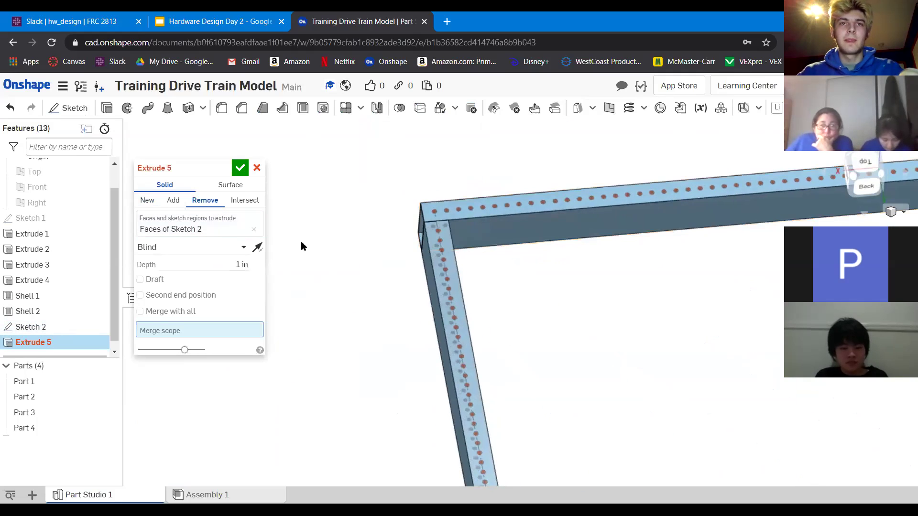
pyautogui.click(258, 247)
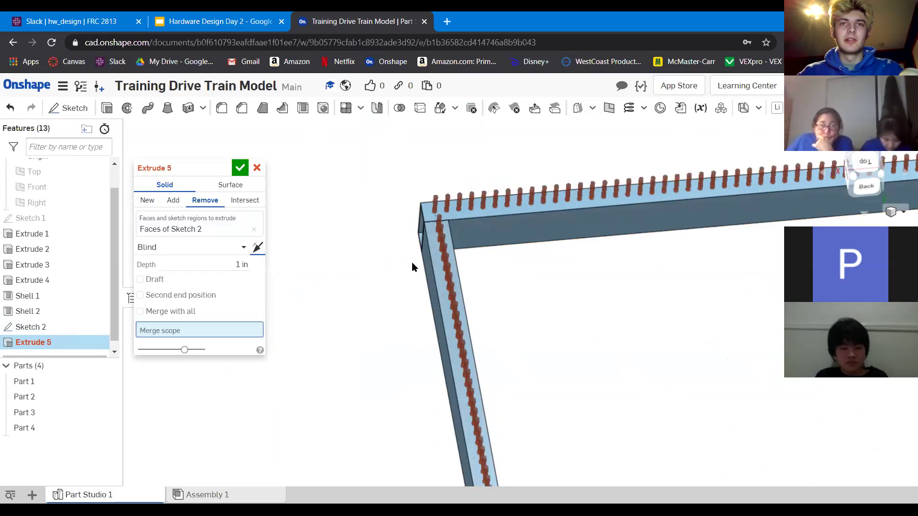
pyautogui.click(257, 248)
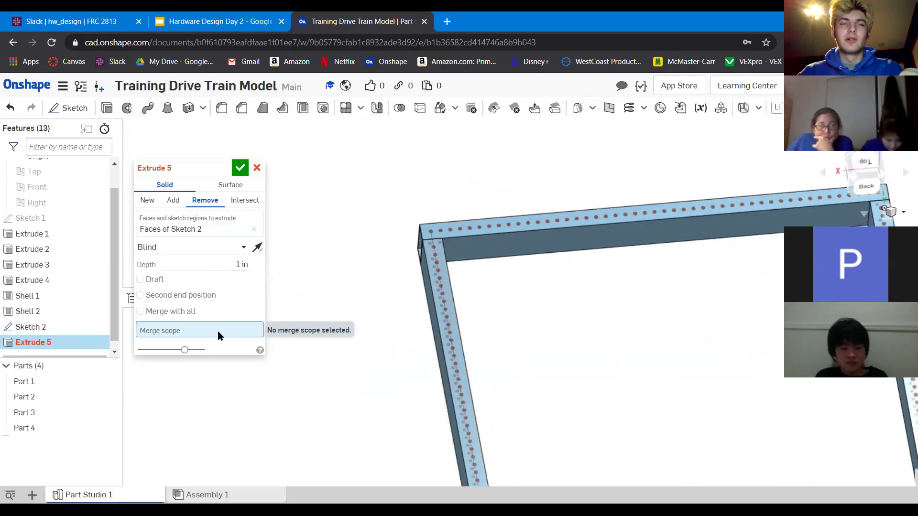
# Add all four frame tubes, Part 1 to Part 4, to the cut's merge scope.
pyautogui.moveTo(430, 353)
pyautogui.mouseDown(button='right')
pyautogui.moveTo(450, 322)
pyautogui.moveTo(439, 341)
pyautogui.mouseUp(button='right')
pyautogui.scroll(-4, 478, 330)
pyautogui.scroll(5, 601, 370)
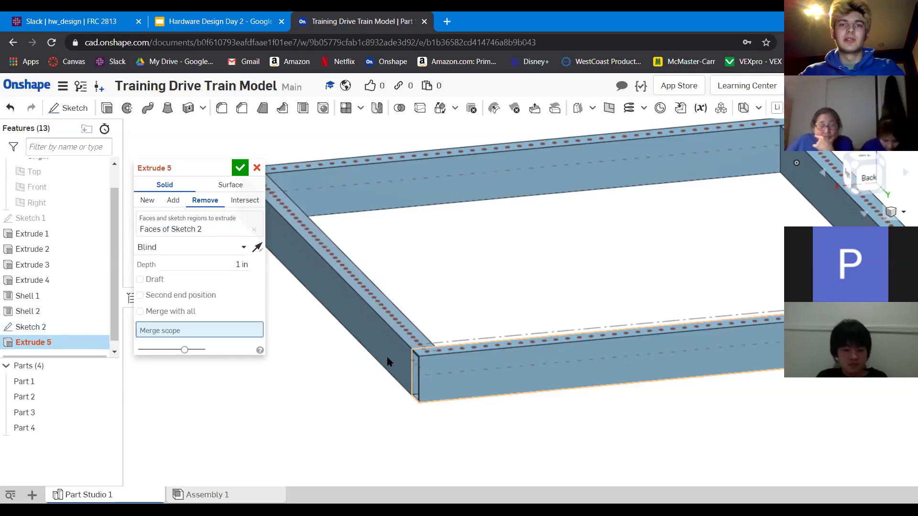
pyautogui.scroll(-5, 599, 397)
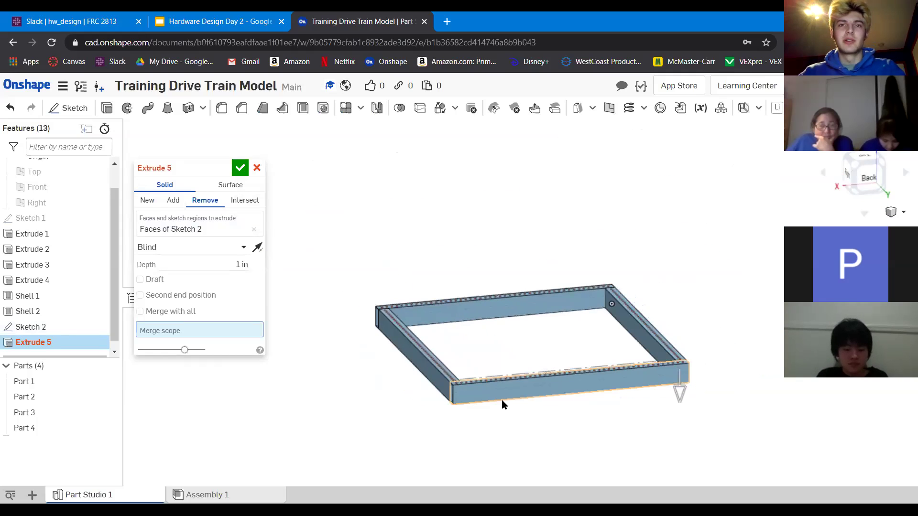
pyautogui.scroll(5, 509, 397)
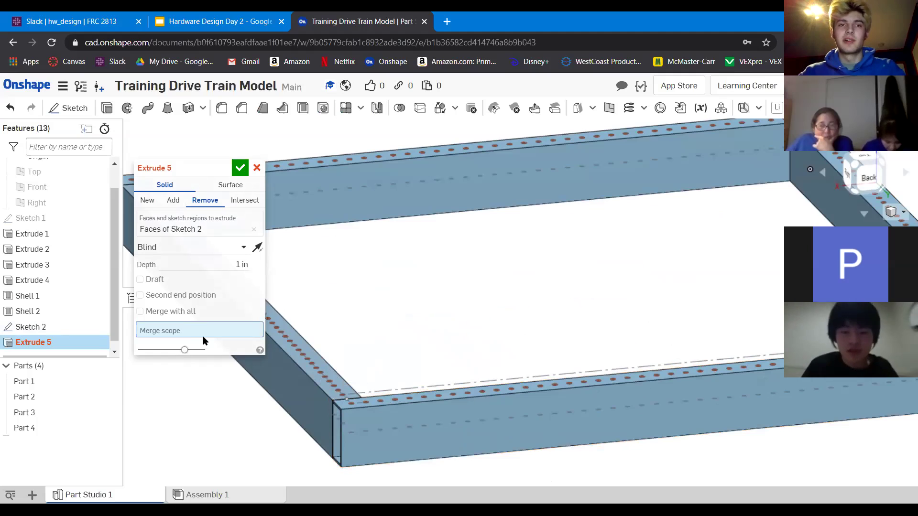
pyautogui.click(472, 423)
pyautogui.scroll(-5, 565, 378)
pyautogui.click(441, 364)
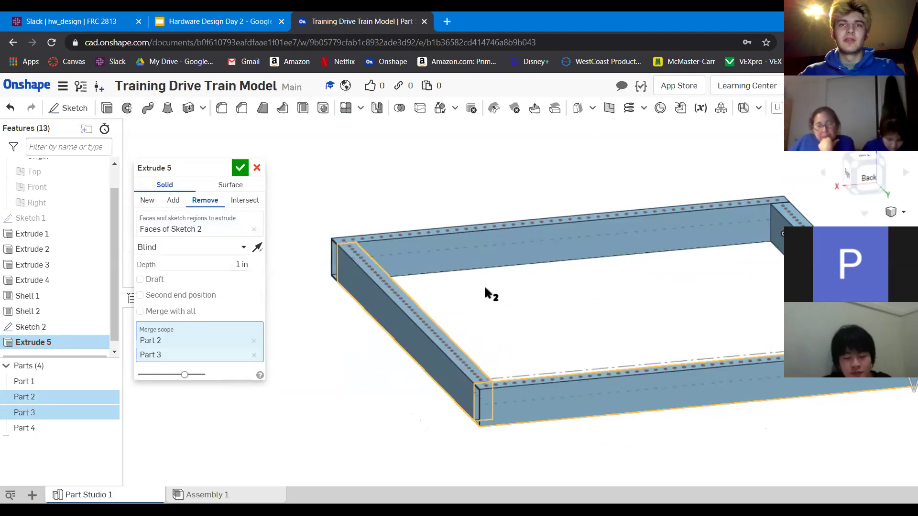
pyautogui.click(517, 258)
pyautogui.scroll(-4, 501, 319)
pyautogui.click(668, 336)
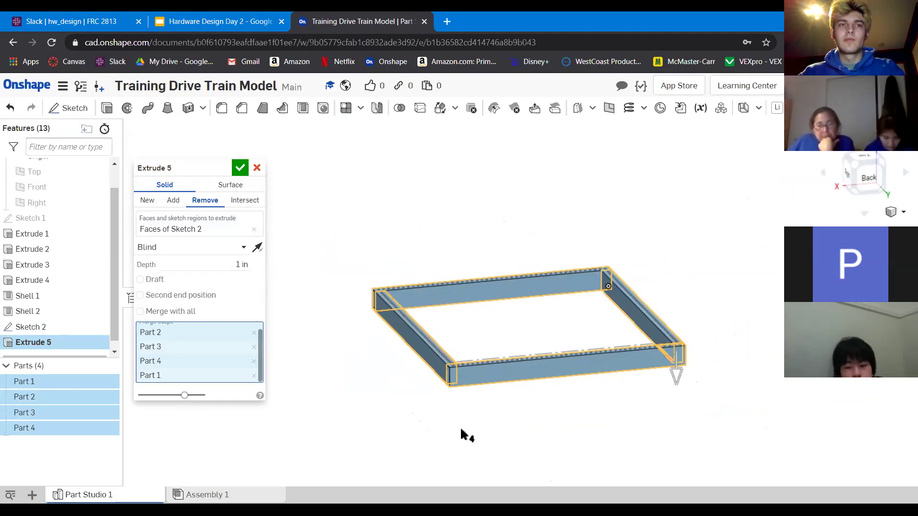
# Set the cut's end type to Through all, check the holes on the far side and accept the extrude.
pyautogui.scroll(5, 477, 368)
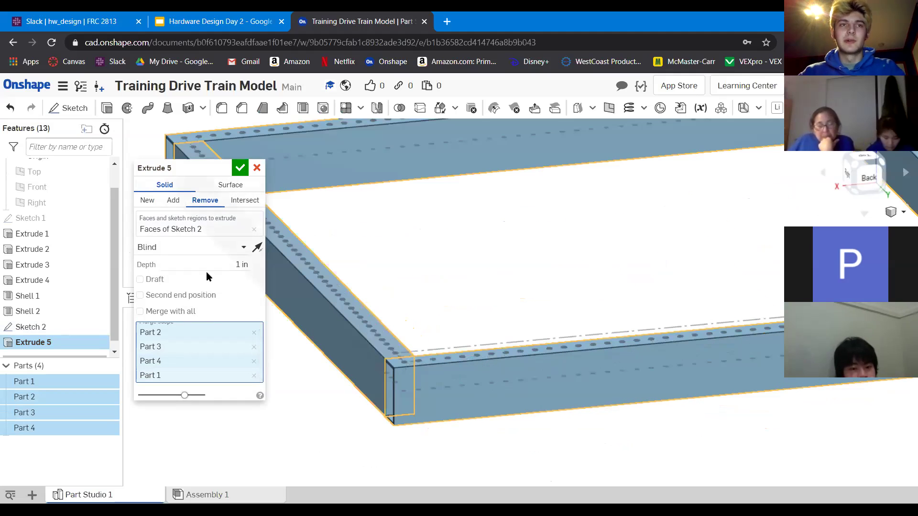
pyautogui.click(214, 253)
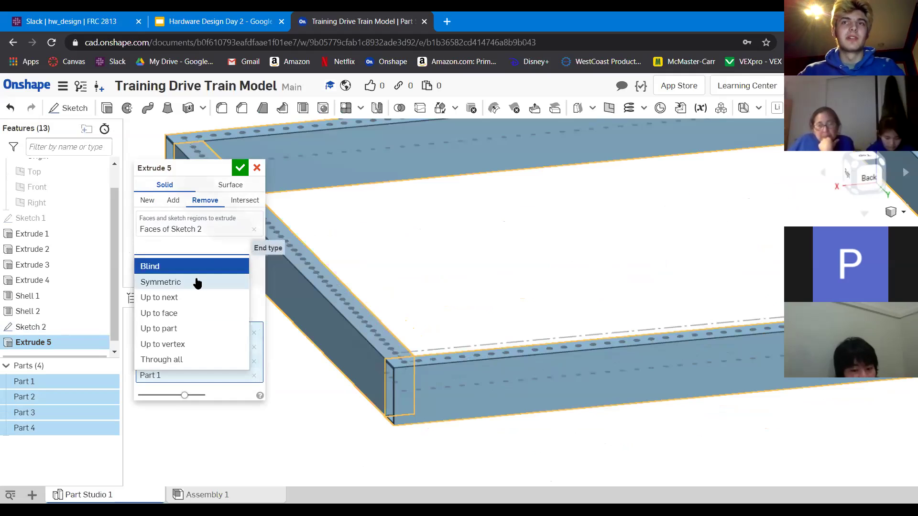
pyautogui.click(180, 361)
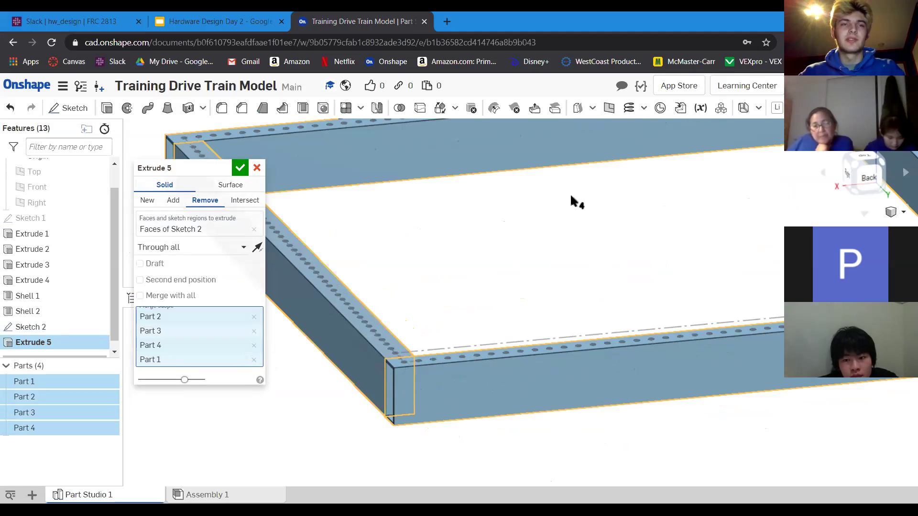
pyautogui.scroll(-3, 405, 348)
pyautogui.moveTo(405, 348); pyautogui.dragTo(472, 330, button='right')
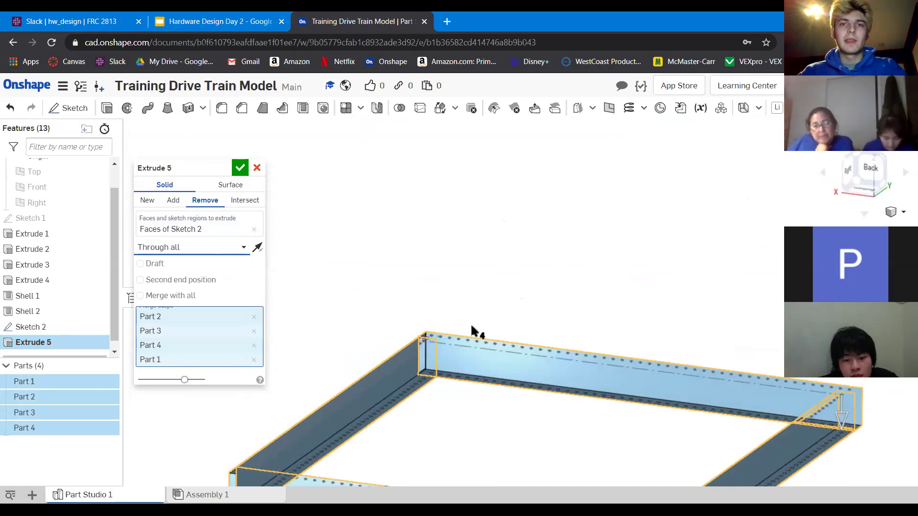
pyautogui.scroll(6, 457, 356)
pyautogui.moveTo(498, 287); pyautogui.dragTo(538, 330, button='right')
pyautogui.scroll(-3, 536, 327)
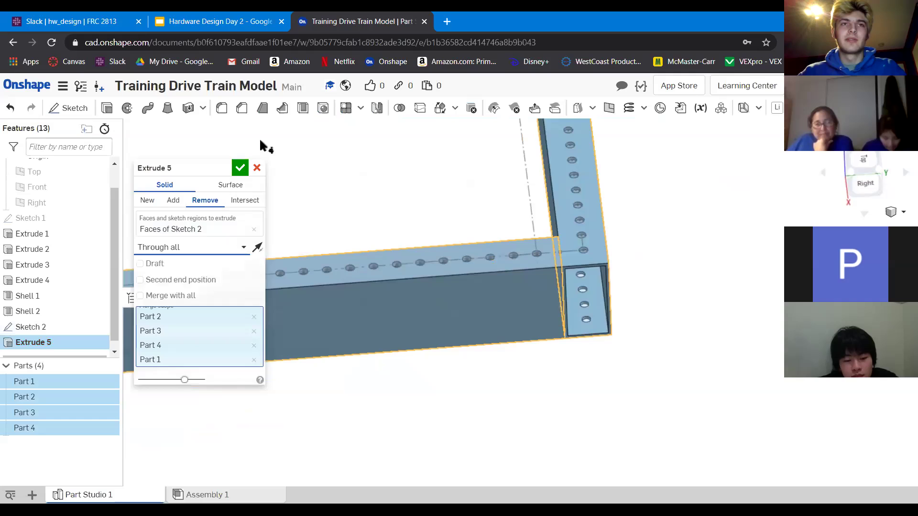
pyautogui.click(241, 168)
# Examine the finished frame's hole rows and how they line up where the tubes meet at a corner.
pyautogui.scroll(-8, 443, 237)
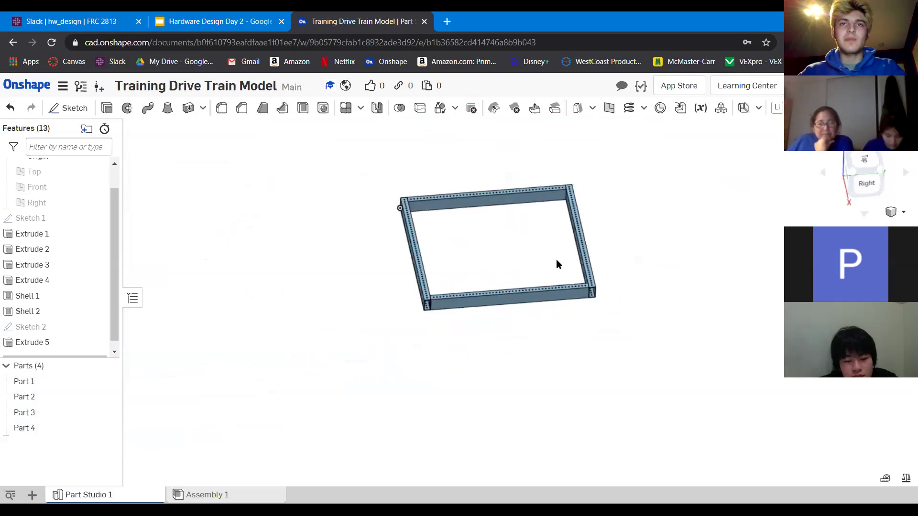
pyautogui.moveTo(556, 263); pyautogui.dragTo(453, 299, button='right')
pyautogui.scroll(6, 418, 334)
pyautogui.moveTo(418, 334); pyautogui.dragTo(576, 317, button='middle')
pyautogui.scroll(3, 581, 316)
pyautogui.moveTo(580, 315); pyautogui.dragTo(532, 345, button='right')
pyautogui.scroll(-2, 526, 312)
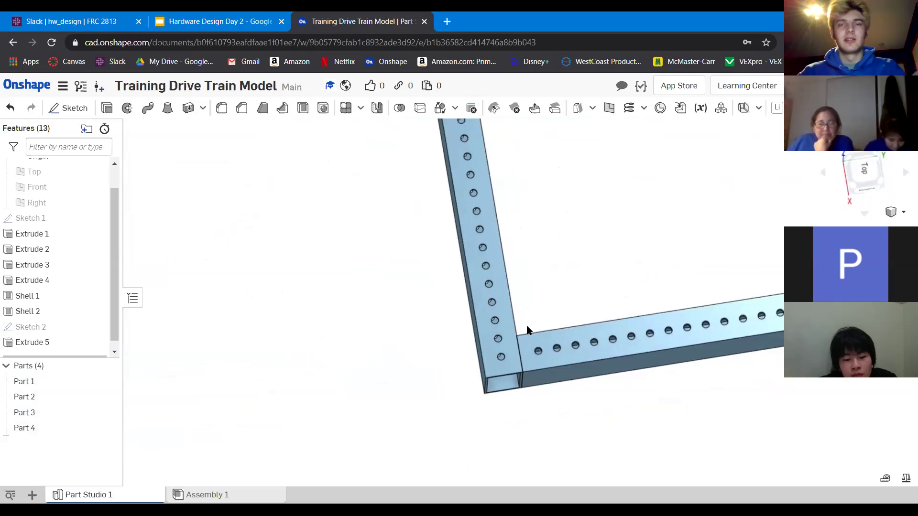
pyautogui.scroll(3, 527, 328)
pyautogui.rightClick(550, 347)
pyautogui.click(322, 324)
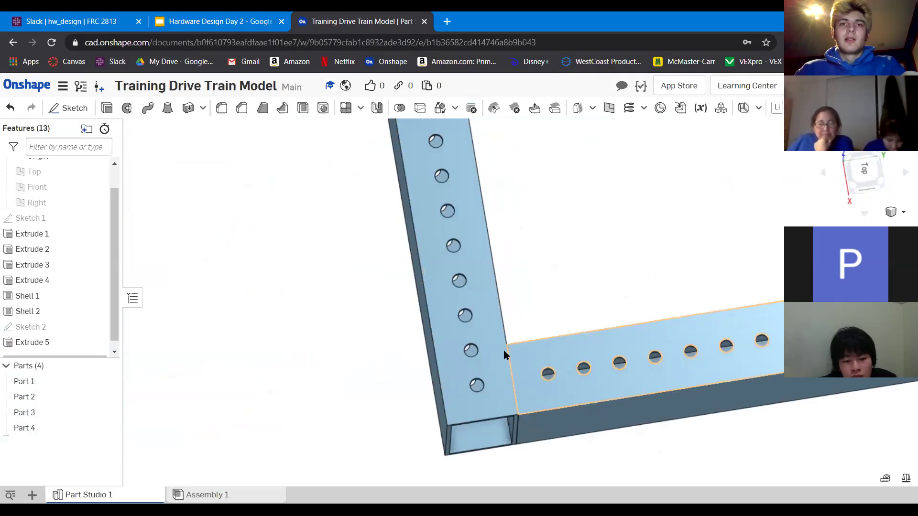
# Start a new sketch on the top face of the tube that butts into the corner and view it straight on.
pyautogui.click(496, 328)
pyautogui.click(536, 309)
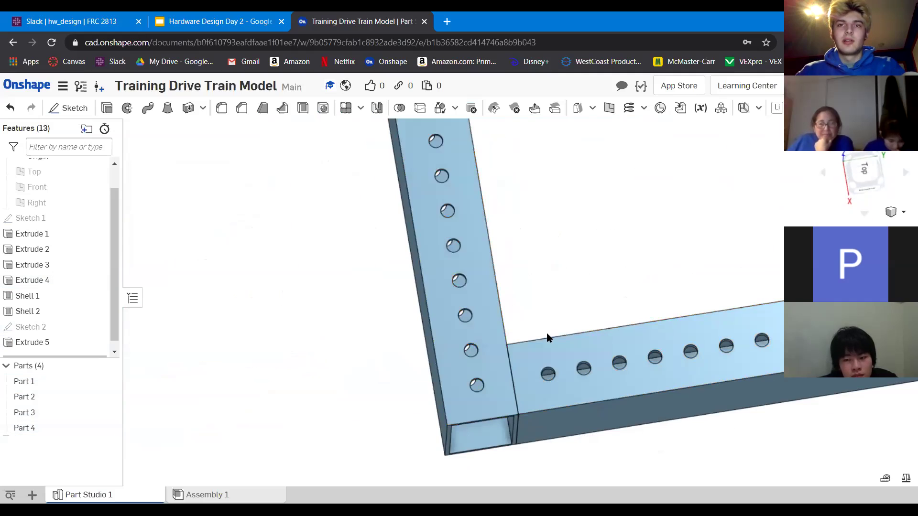
pyautogui.click(498, 354)
pyautogui.click(516, 372)
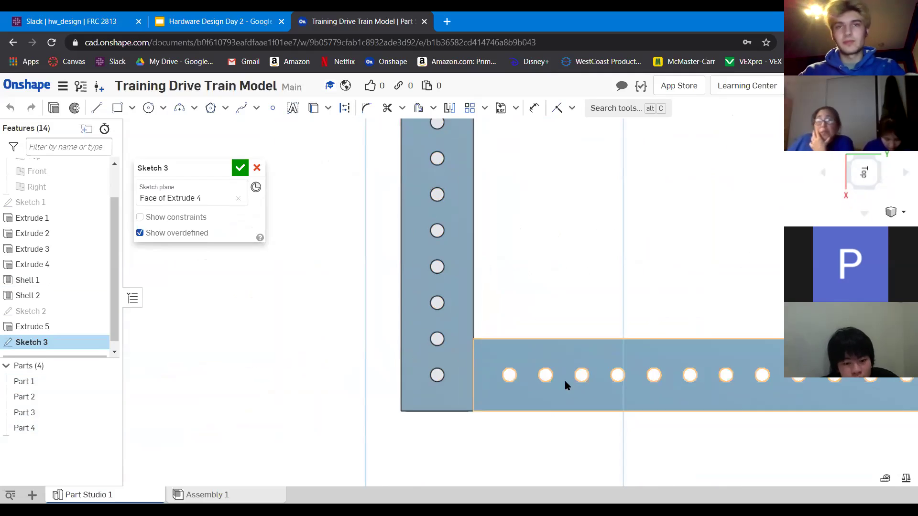
pyautogui.scroll(-2, 468, 339)
pyautogui.scroll(3, 429, 342)
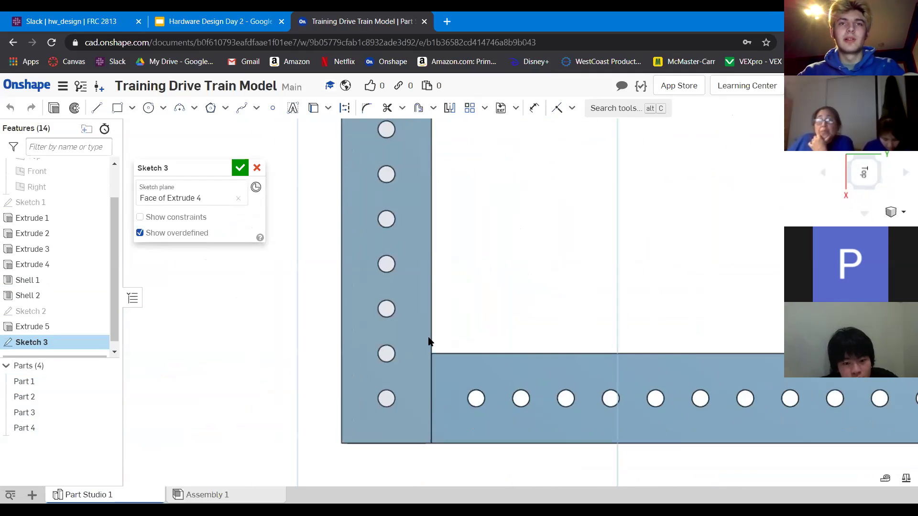
# Project five hole edges of one tube and three of the adjoining tube, nearest the corner, into the sketch with Use.
pyautogui.click(388, 266)
pyautogui.click(385, 307)
pyautogui.click(386, 353)
pyautogui.click(386, 399)
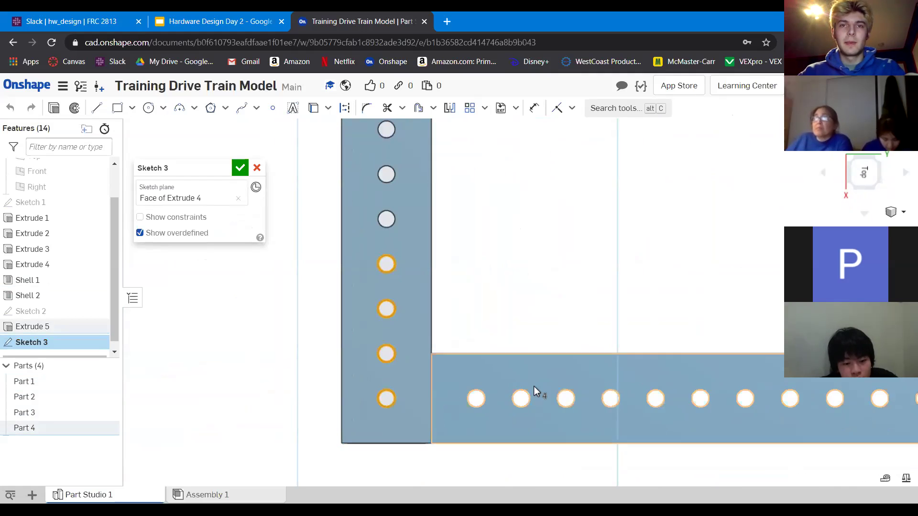
pyautogui.click(477, 396)
pyautogui.click(566, 396)
pyautogui.scroll(-3, 480, 358)
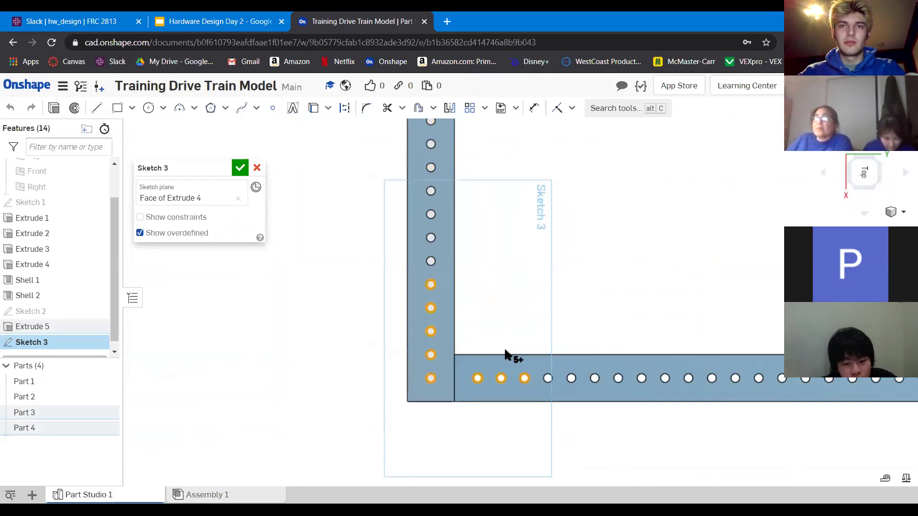
pyautogui.click(432, 285)
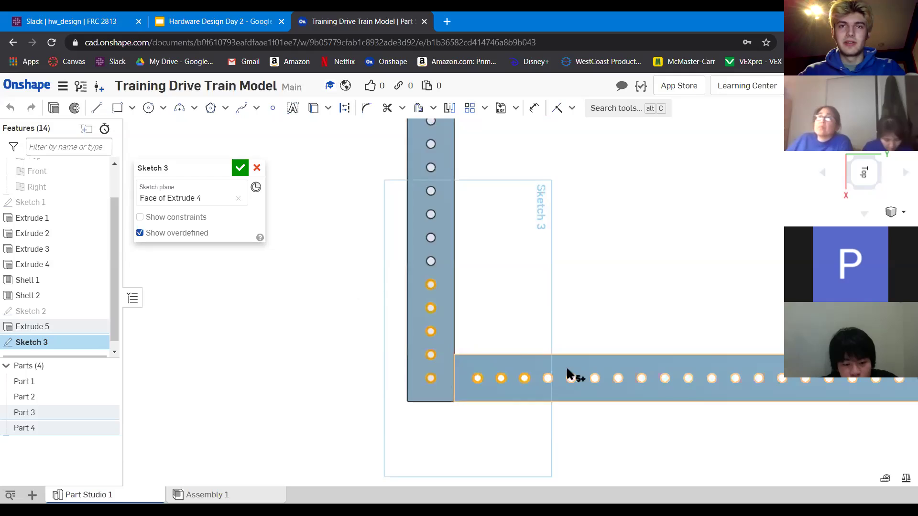
pyautogui.click(523, 378)
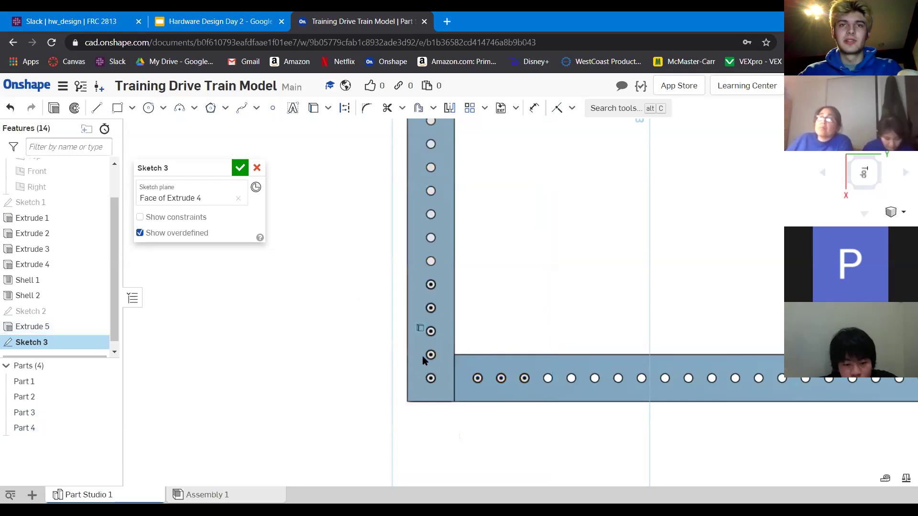
# Draw two connected lines from the fourth projected hole centre to the corner hole and on to the third hole of the adjoining tube.
pyautogui.scroll(3, 413, 345)
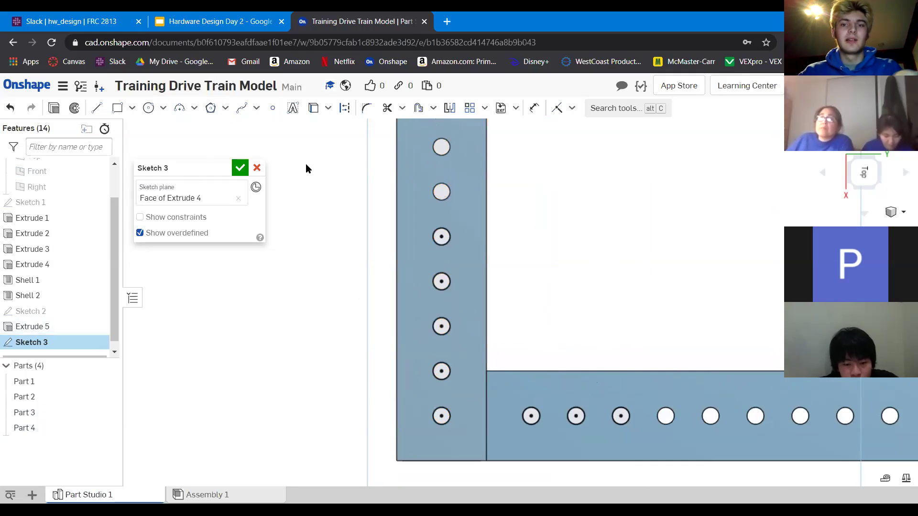
pyautogui.press('l')
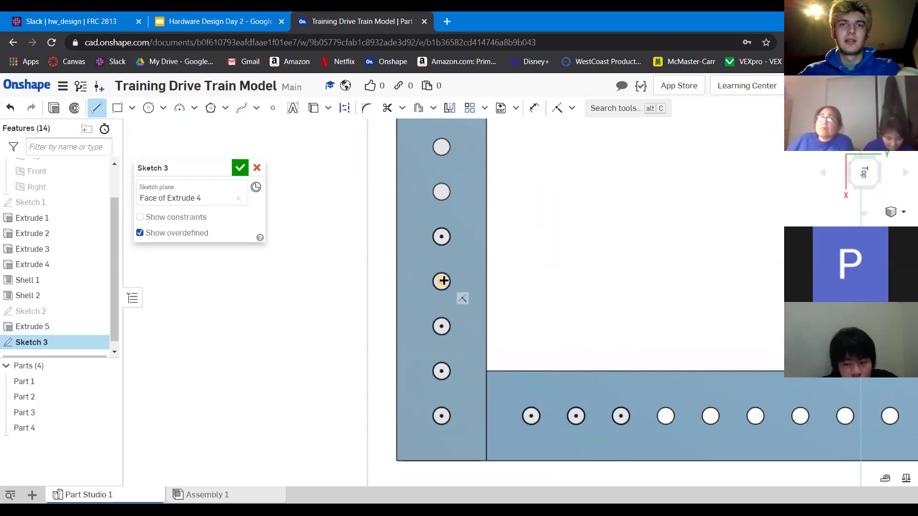
pyautogui.click(441, 416)
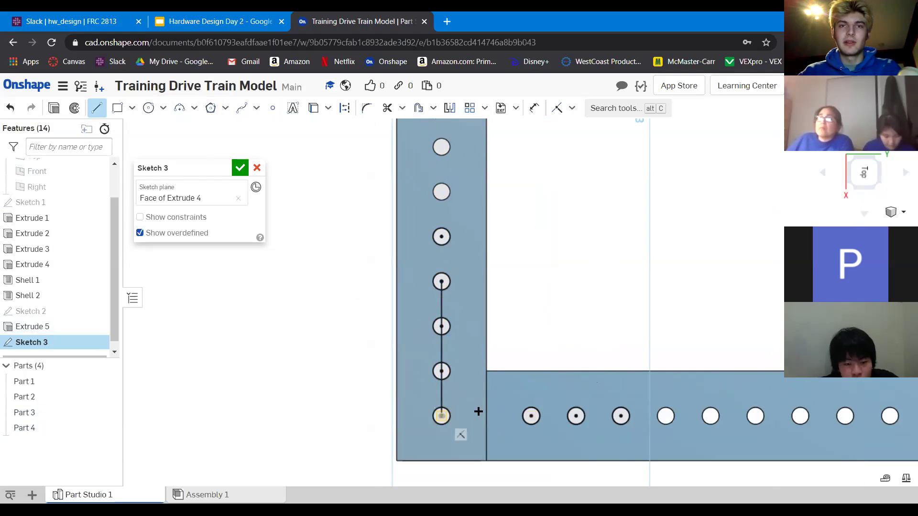
pyautogui.click(621, 416)
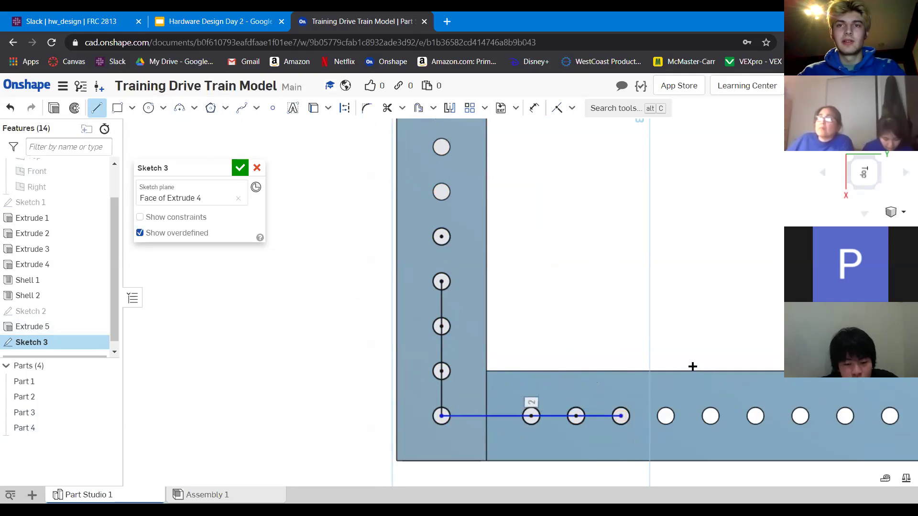
pyautogui.press('Escape')
# Create slots around both hole-centre lines with the Slot tool.
pyautogui.scroll(-2, 348, 227)
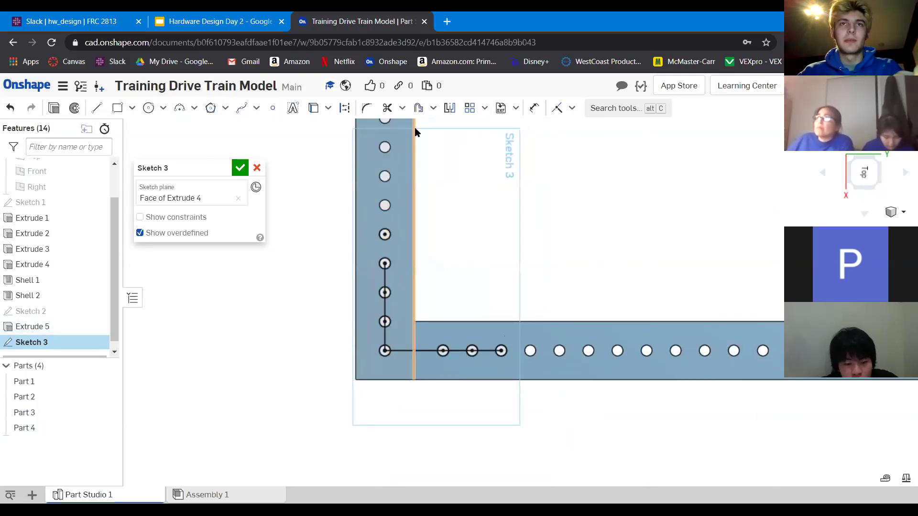
pyautogui.scroll(2, 412, 143)
pyautogui.click(418, 107)
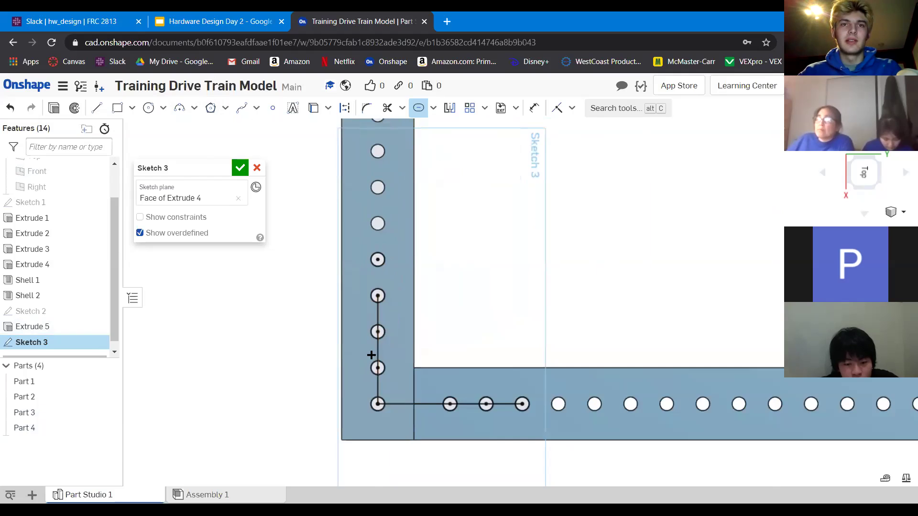
pyautogui.click(377, 339)
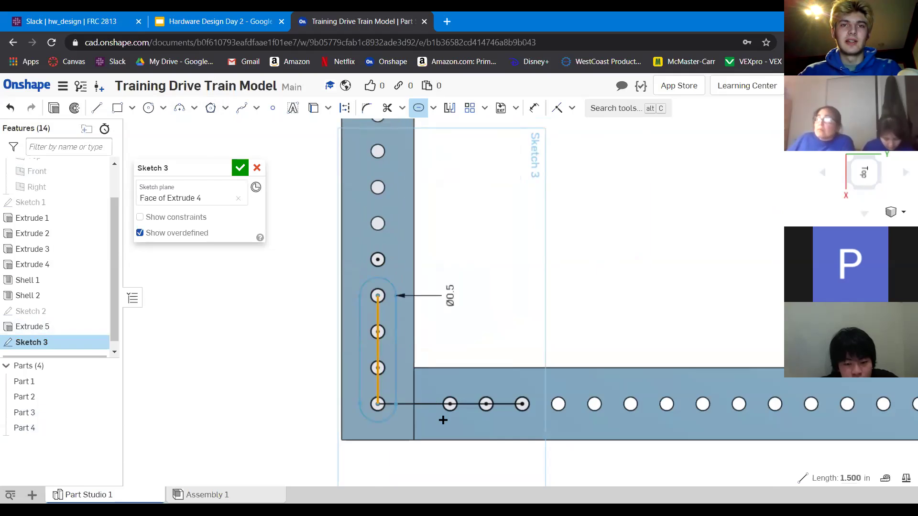
pyautogui.click(425, 401)
pyautogui.scroll(-2, 437, 400)
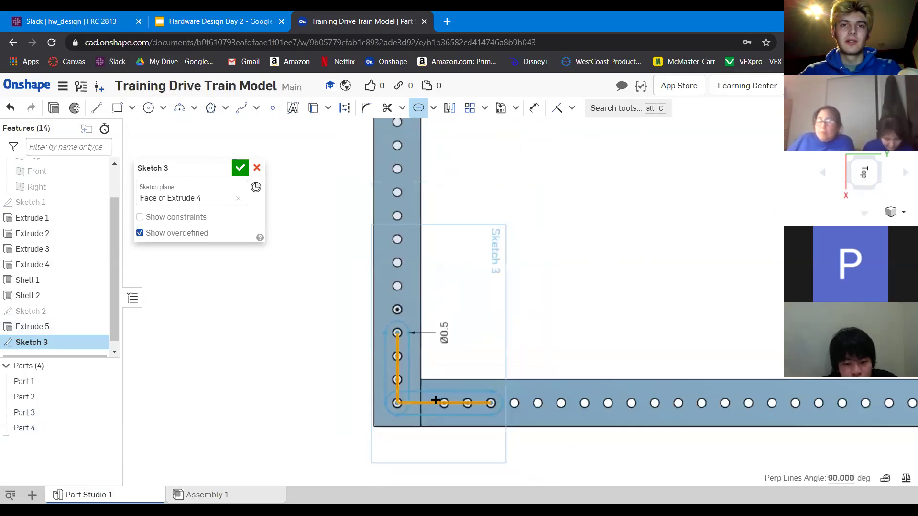
pyautogui.scroll(2, 457, 314)
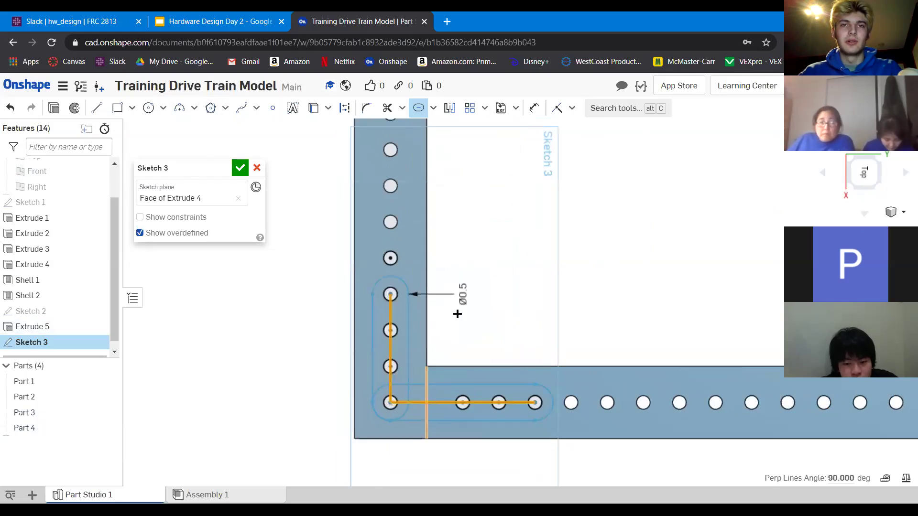
# Set the slots' diameter to 0.75 in and move the dimension clear of the tube.
pyautogui.doubleClick(468, 286)
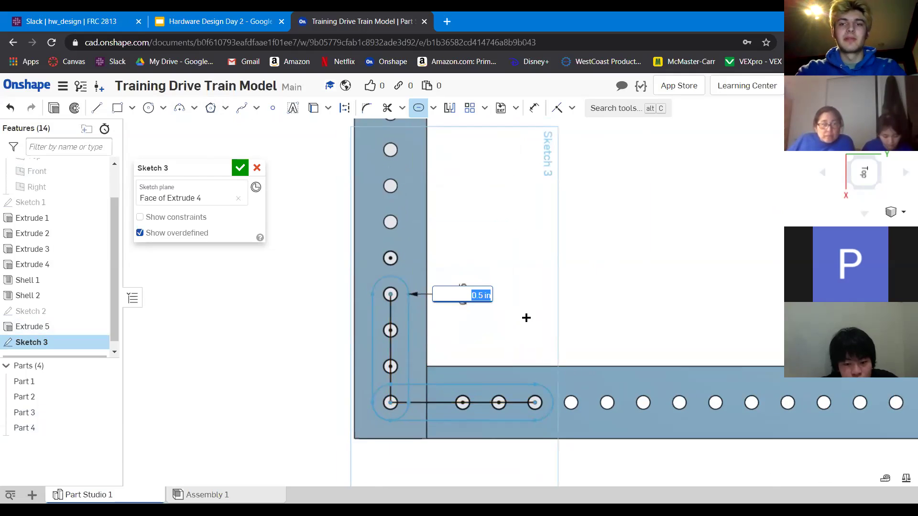
pyautogui.write('0.75')
pyautogui.press('Return')
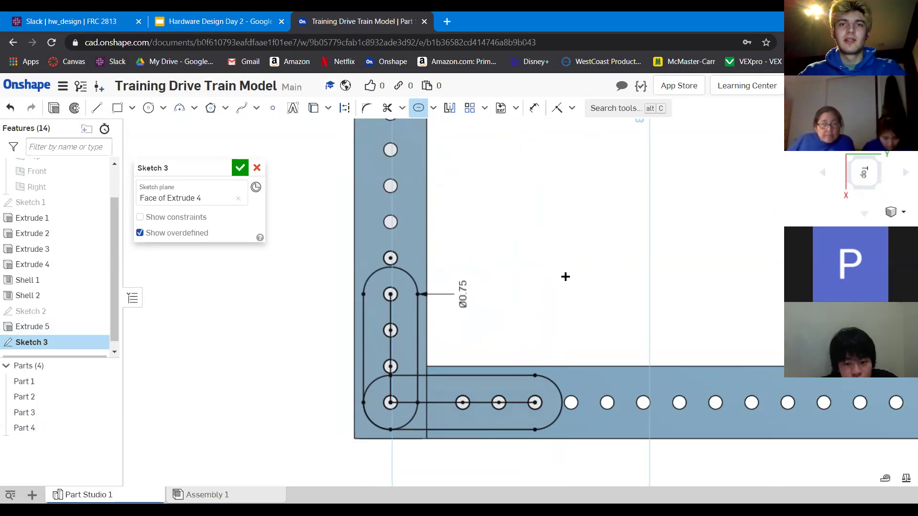
pyautogui.scroll(-3, 491, 338)
pyautogui.scroll(1, 491, 337)
pyautogui.moveTo(463, 318); pyautogui.dragTo(358, 308)
# Draw a diagonal line between the outer rounded ends of the two slots and constrain it tangent to both arcs.
pyautogui.press('l')
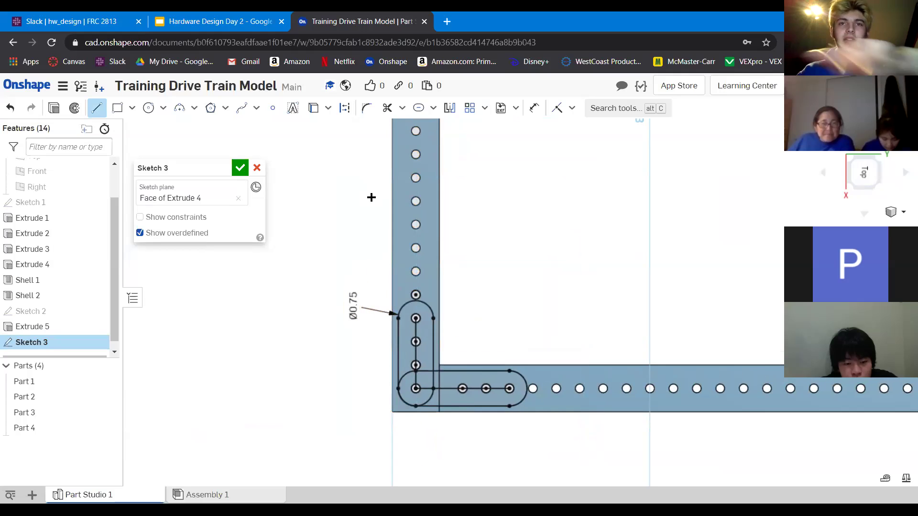
pyautogui.click(421, 303)
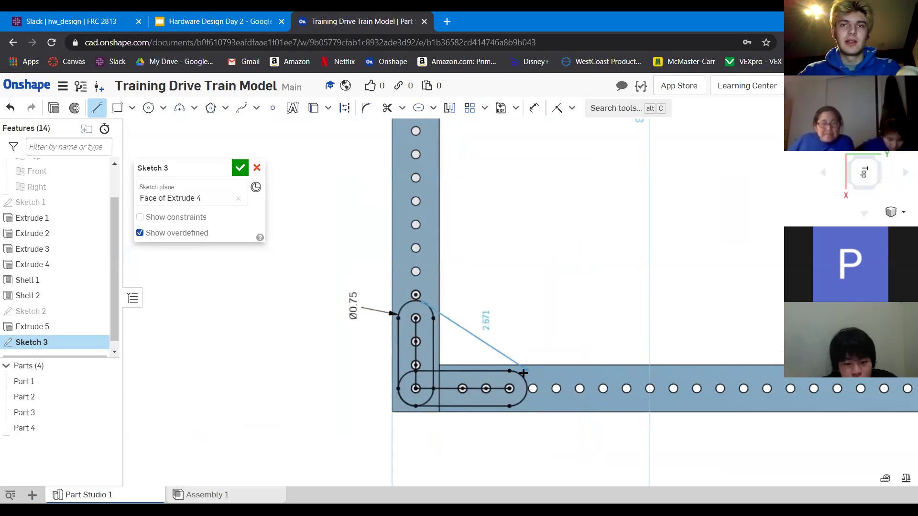
pyautogui.click(524, 374)
pyautogui.press('Escape')
pyautogui.scroll(3, 530, 372)
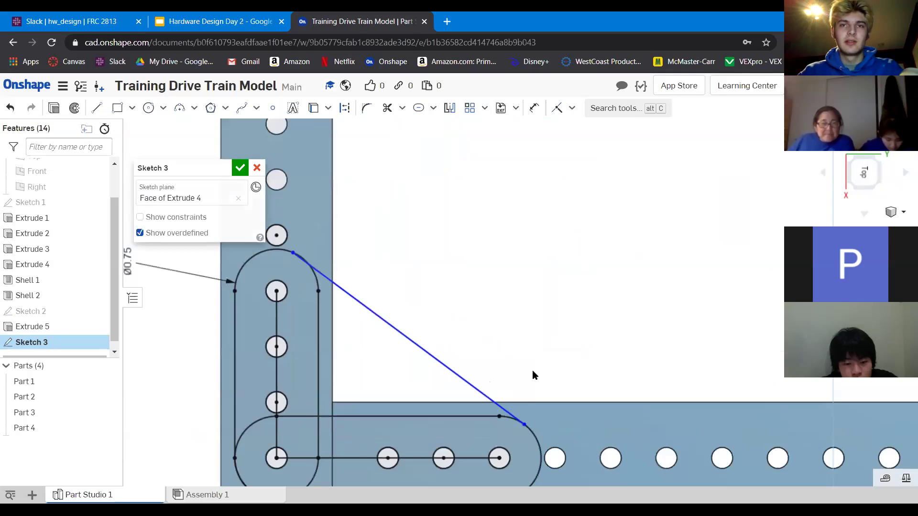
pyautogui.click(509, 417)
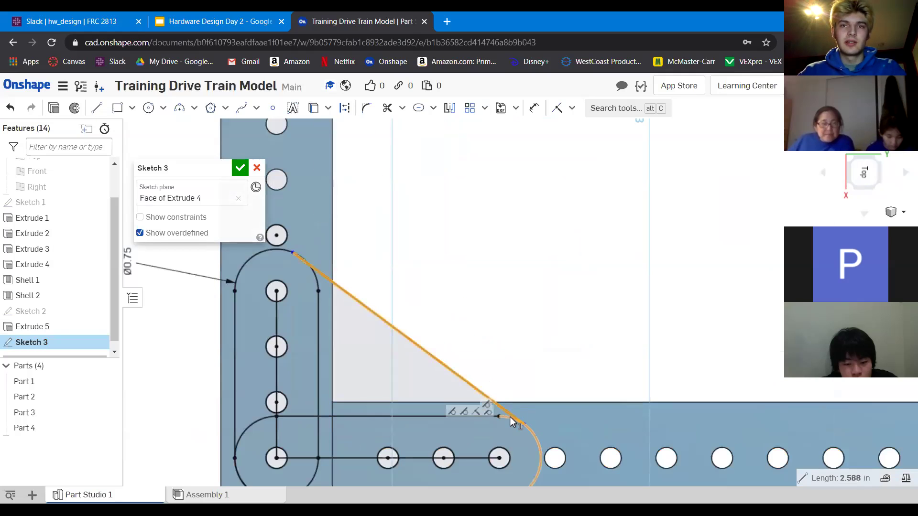
pyautogui.click(322, 276)
pyautogui.click(316, 279)
pyautogui.scroll(-3, 350, 290)
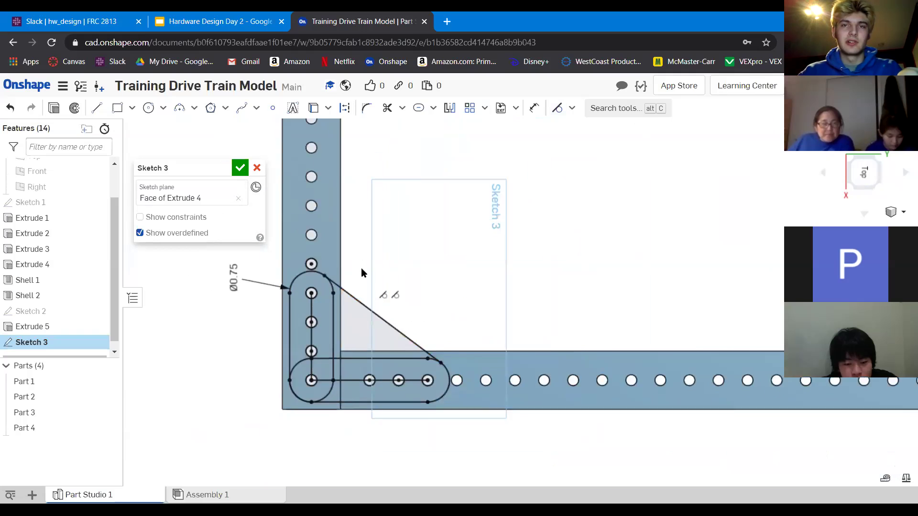
# Delete the end arc and both straight sides of the slot on the through-running tube, along with the diagonal tangent line.
pyautogui.moveTo(360, 268); pyautogui.dragTo(373, 236, button='middle')
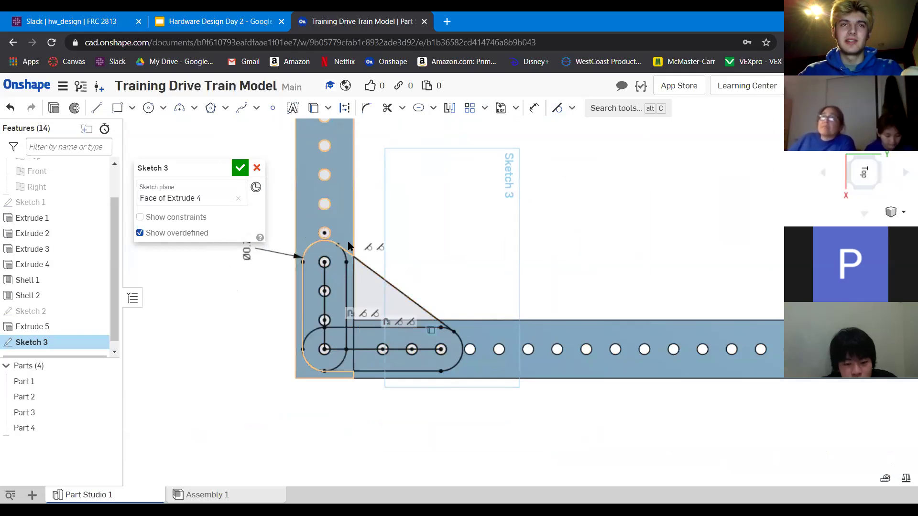
pyautogui.scroll(-3, 366, 350)
pyautogui.moveTo(407, 345); pyautogui.dragTo(434, 350, button='middle')
pyautogui.scroll(5, 352, 298)
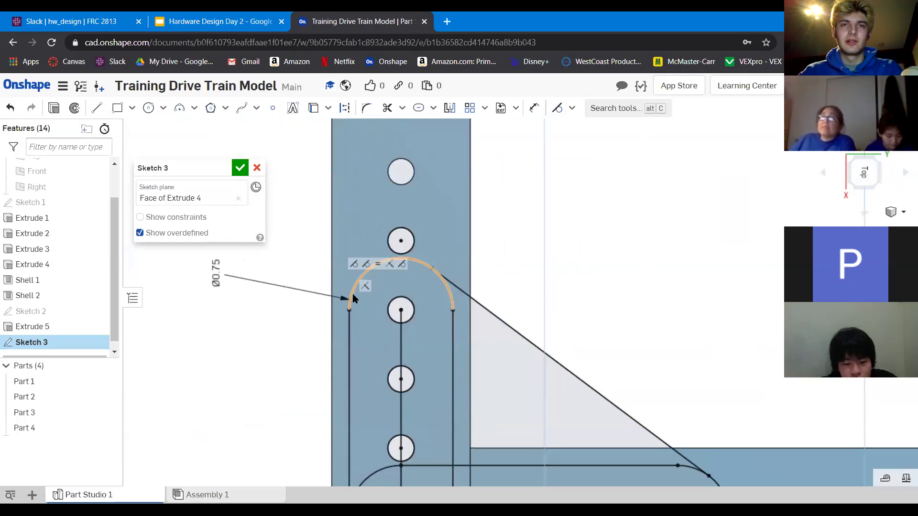
pyautogui.click(420, 261)
pyautogui.press('Delete')
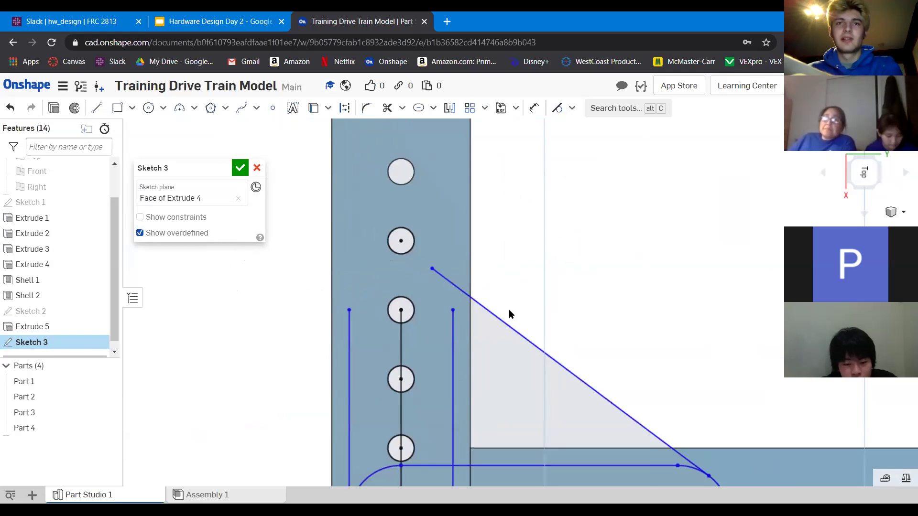
pyautogui.click(500, 321)
pyautogui.press('Delete')
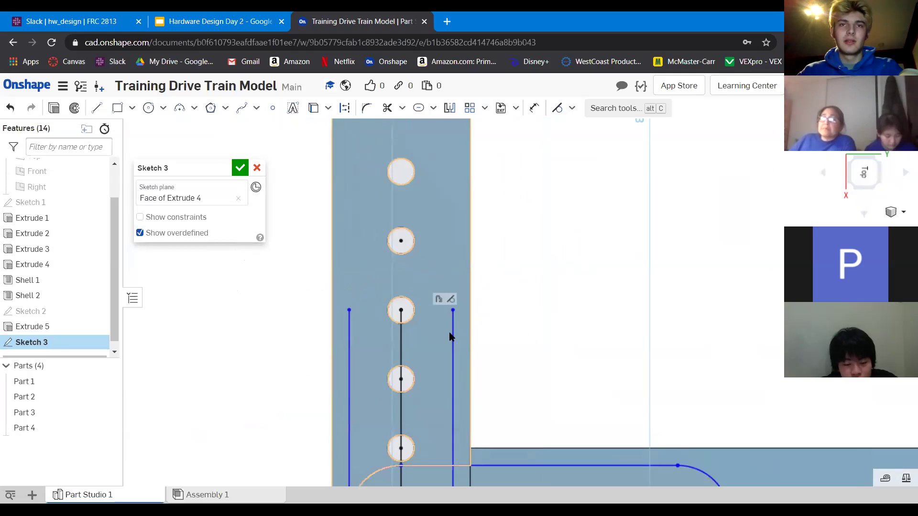
pyautogui.click(452, 337)
pyautogui.click(348, 369)
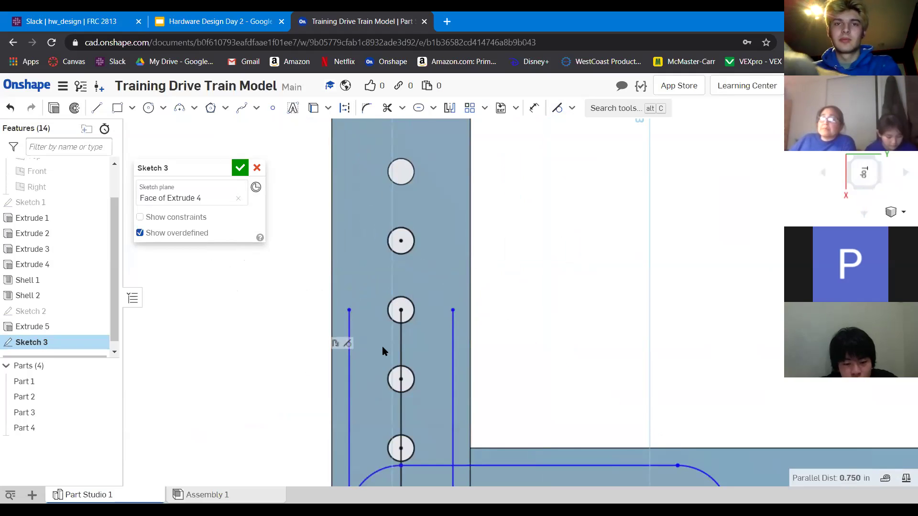
pyautogui.press('Delete')
# Step back and forth through the undo history to clear both slot outlines, keeping the two hole-centre lines.
pyautogui.scroll(-5, 406, 358)
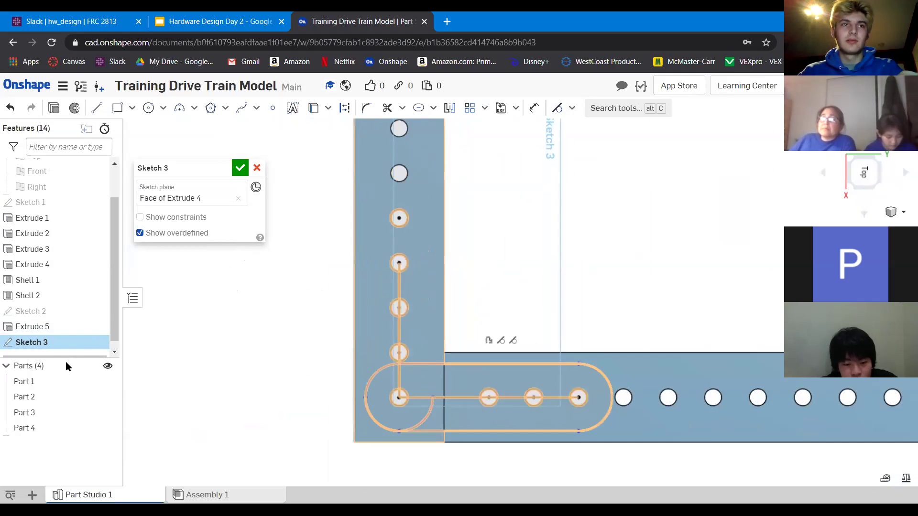
pyautogui.hotkey('ctrl', 'z')
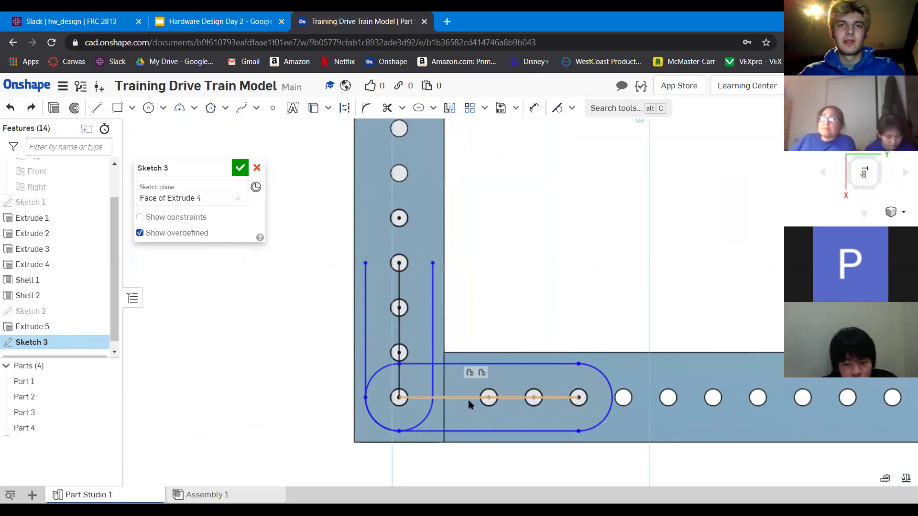
pyautogui.hotkey('ctrl', 'z')
pyautogui.hotkey('ctrl', 'y')
pyautogui.hotkey('ctrl', 'y')
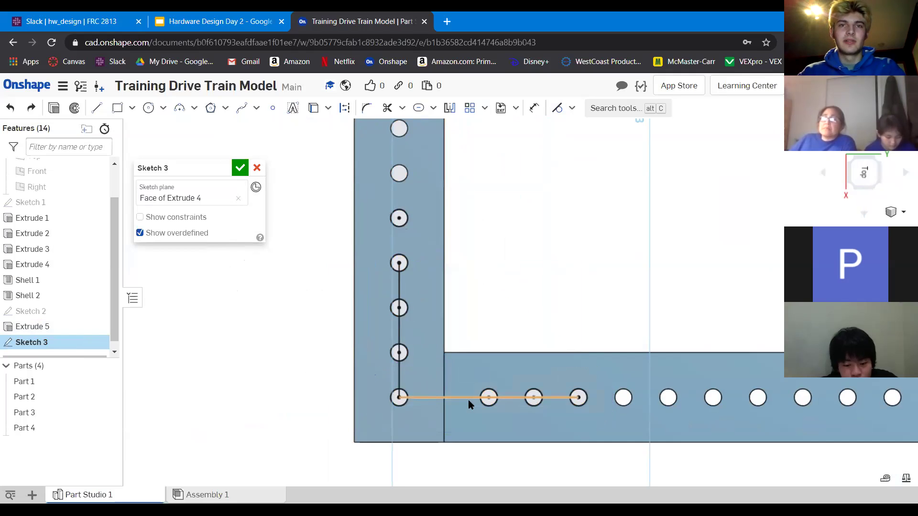
pyautogui.hotkey('ctrl', 'y')
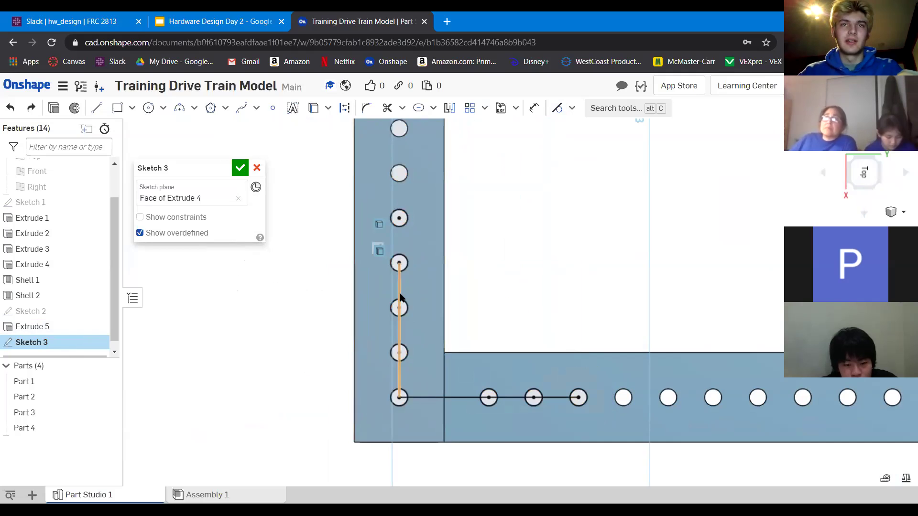
# Replace the centre line on the through-running tube with one from the fifth projected hole's centre to the corner hole's centre.
pyautogui.press('Delete')
pyautogui.press('l')
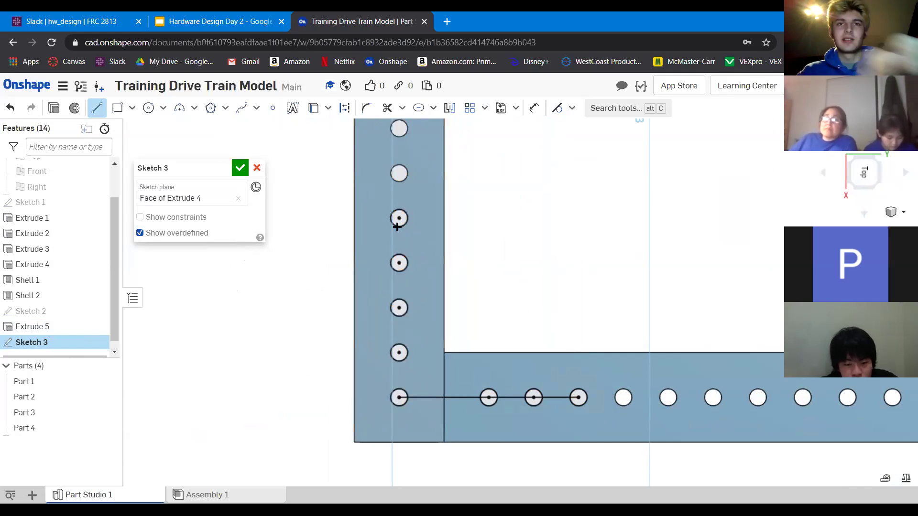
pyautogui.click(399, 397)
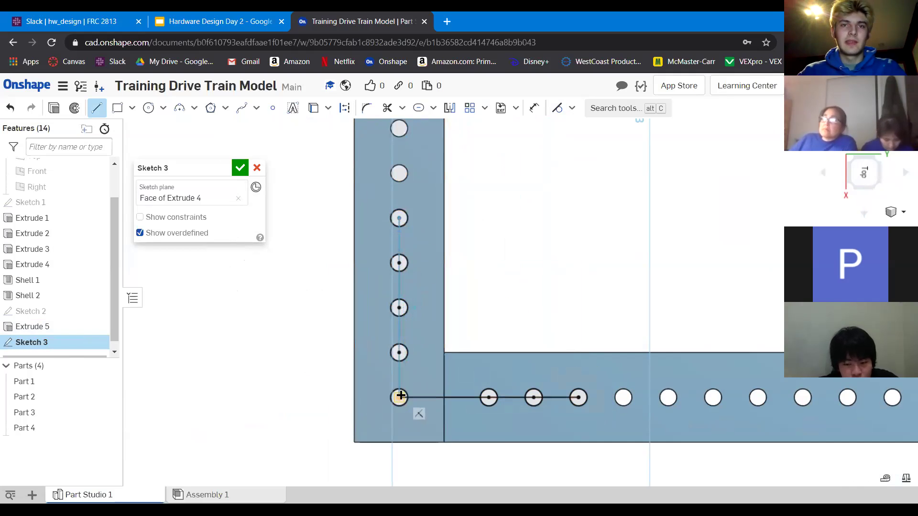
pyautogui.press('Escape')
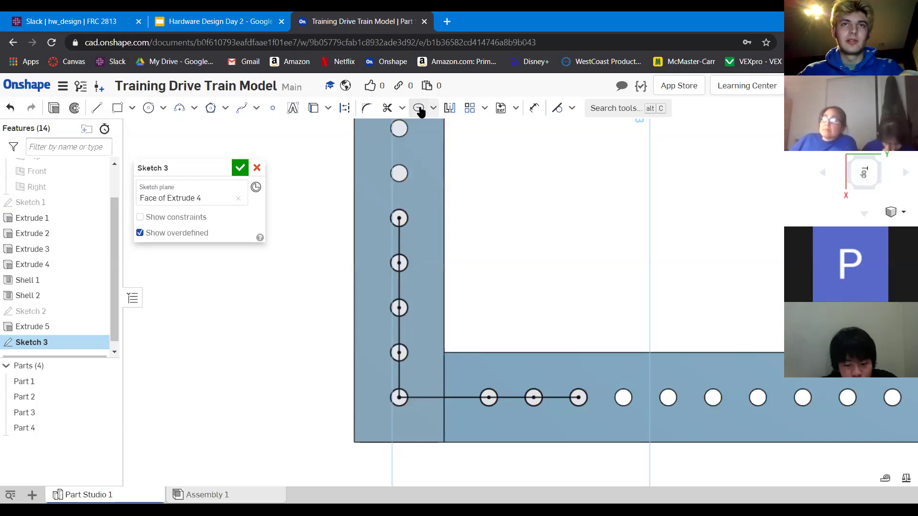
# Create 0.75 in diameter slots around both hole-centre lines.
pyautogui.click(399, 244)
pyautogui.click(462, 397)
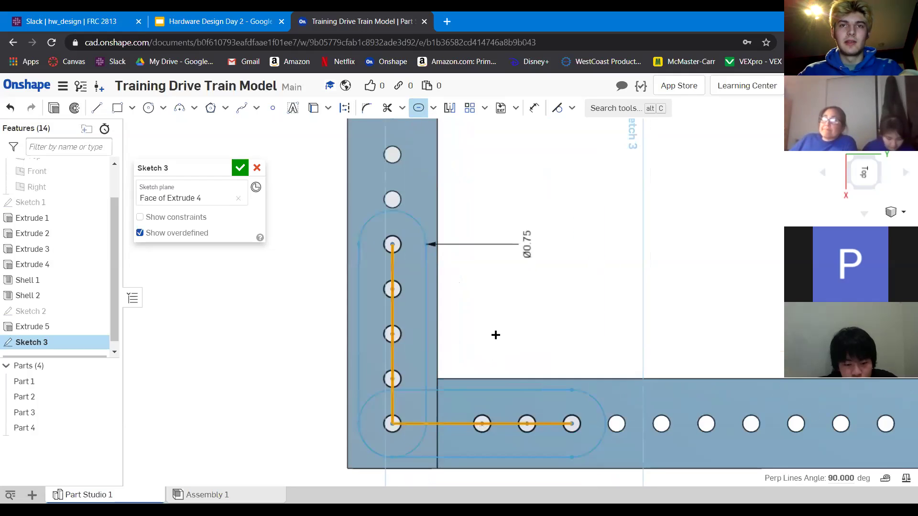
pyautogui.press('Return')
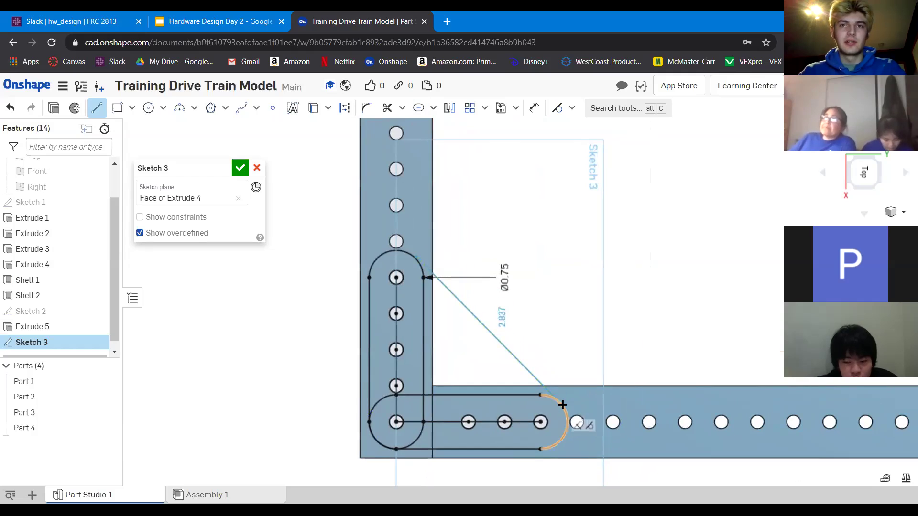
# Draw a diagonal line between the outer rounded ends of both slots and make it tangent to the arc on the butting tube.
pyautogui.scroll(5, 558, 411)
pyautogui.click(542, 360)
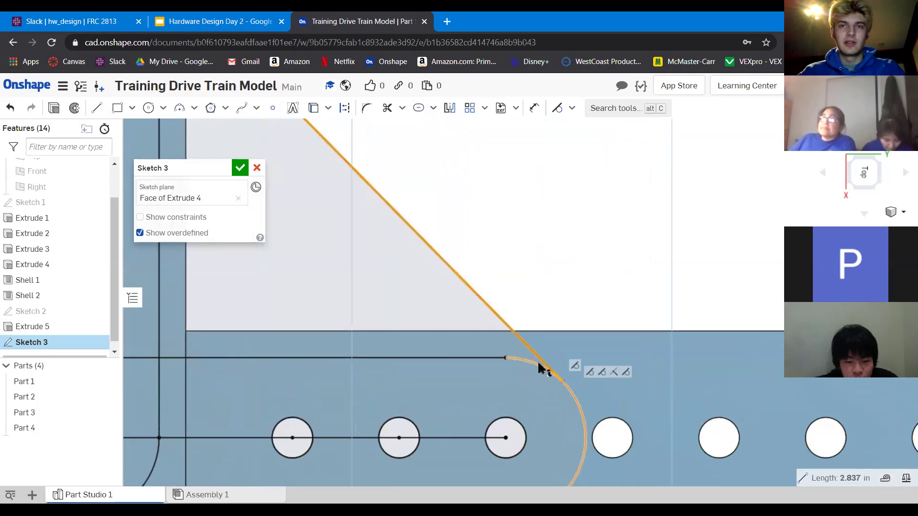
pyautogui.click(540, 366)
pyautogui.press('t')
# Constrain the diagonal line tangent to the end arc of the slot on the through-running tube.
pyautogui.scroll(-6, 434, 337)
pyautogui.scroll(4, 386, 258)
pyautogui.scroll(4, 387, 248)
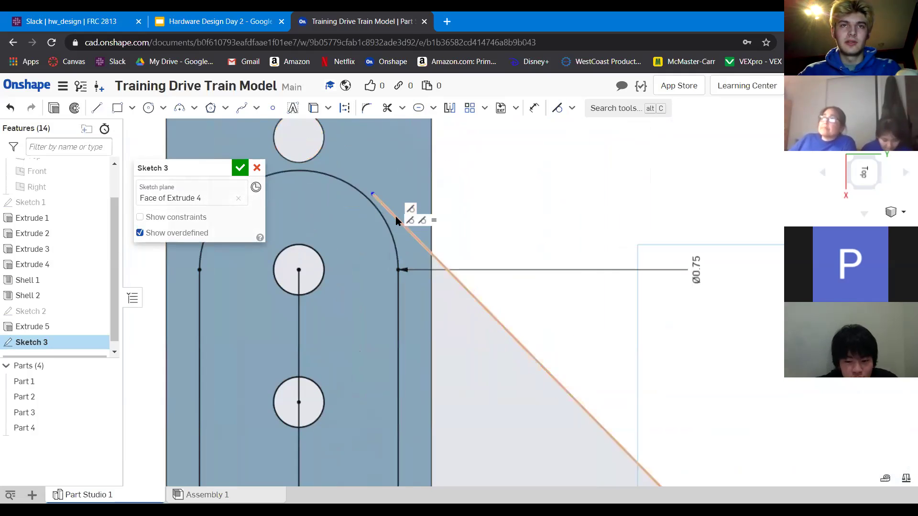
pyautogui.click(394, 216)
pyautogui.press('t')
pyautogui.click(391, 223)
pyautogui.scroll(3, 380, 203)
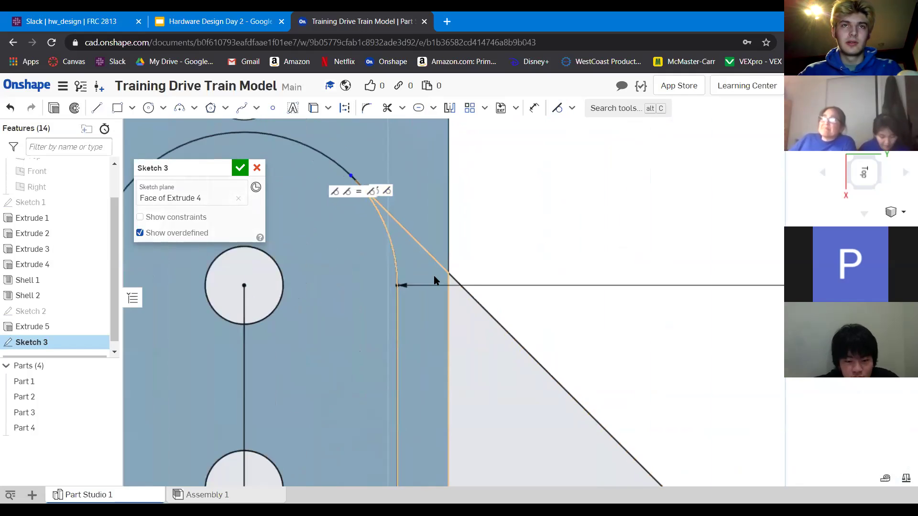
# Pull the diagonal's end away from the through-running tube's slot and make that endpoint coincident with the slot's end arc.
pyautogui.scroll(-2, 434, 276)
pyautogui.moveTo(423, 270); pyautogui.dragTo(479, 322)
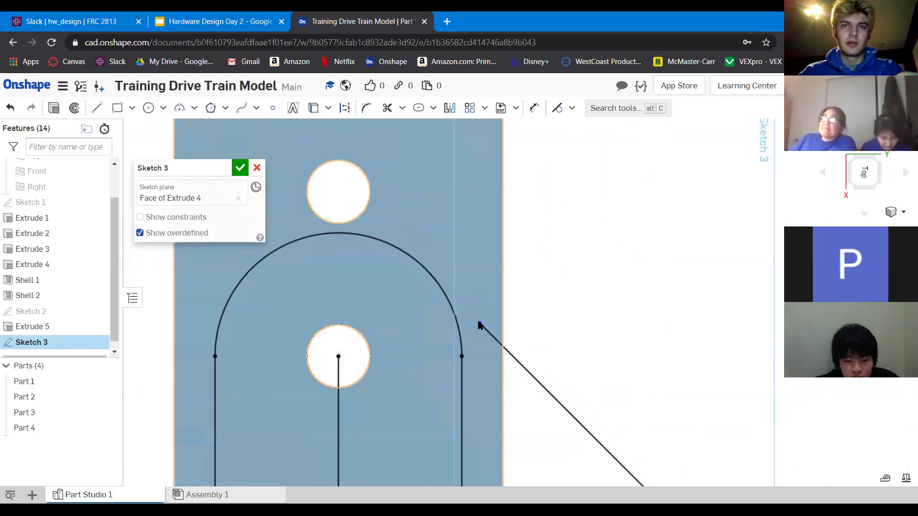
pyautogui.click(434, 282)
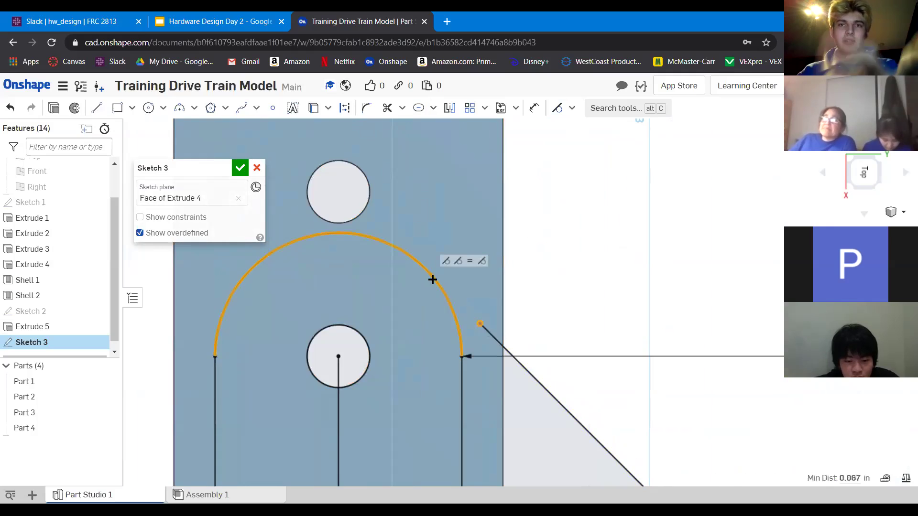
pyautogui.scroll(-6, 430, 292)
pyautogui.moveTo(491, 282); pyautogui.dragTo(481, 231, button='middle')
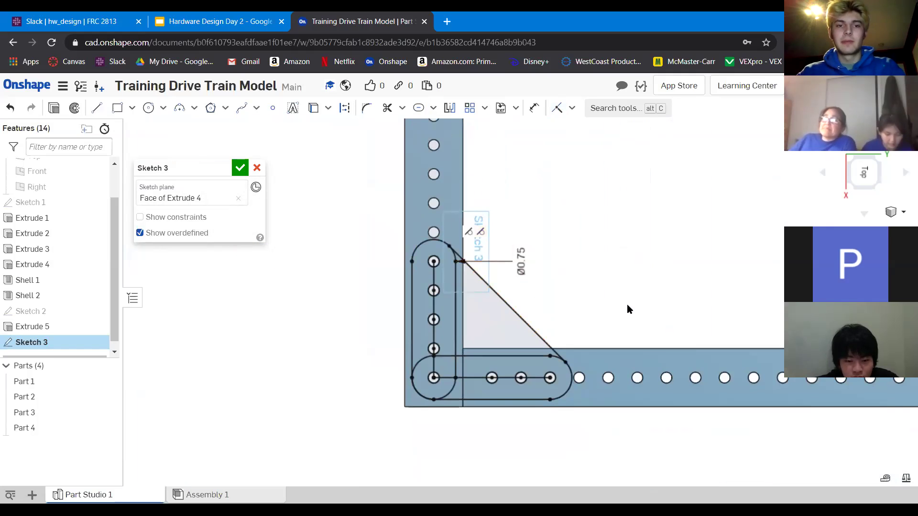
# Extrude the gusset sketch faces as a new solid part with a blind depth of 0.09 in.
pyautogui.hotkey('shift', 'e')
pyautogui.scroll(3, 503, 334)
pyautogui.scroll(1, 504, 334)
pyautogui.moveTo(503, 334); pyautogui.dragTo(525, 325, button='right')
pyautogui.scroll(-3, 525, 320)
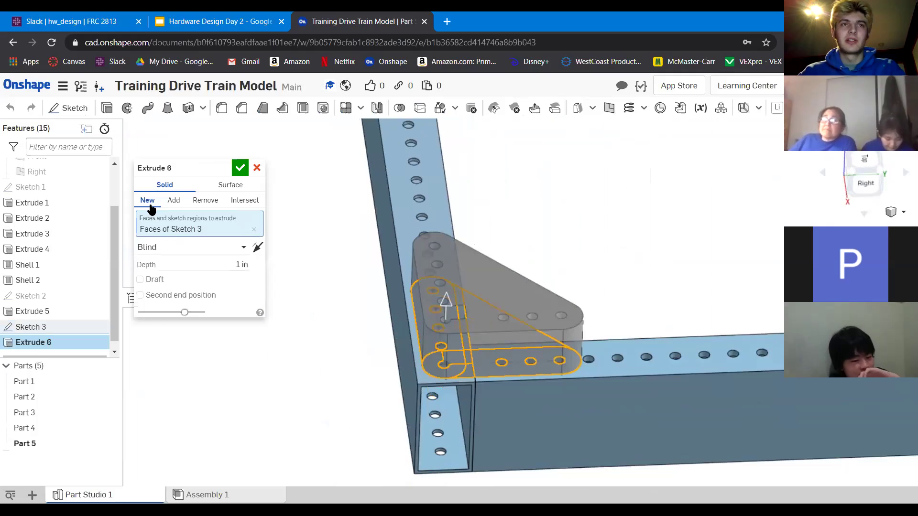
pyautogui.click(213, 259)
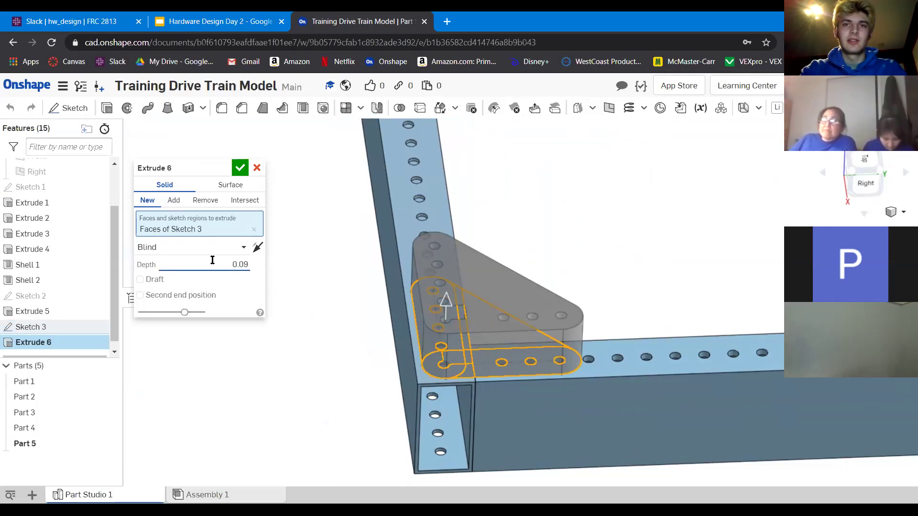
pyautogui.press('Return')
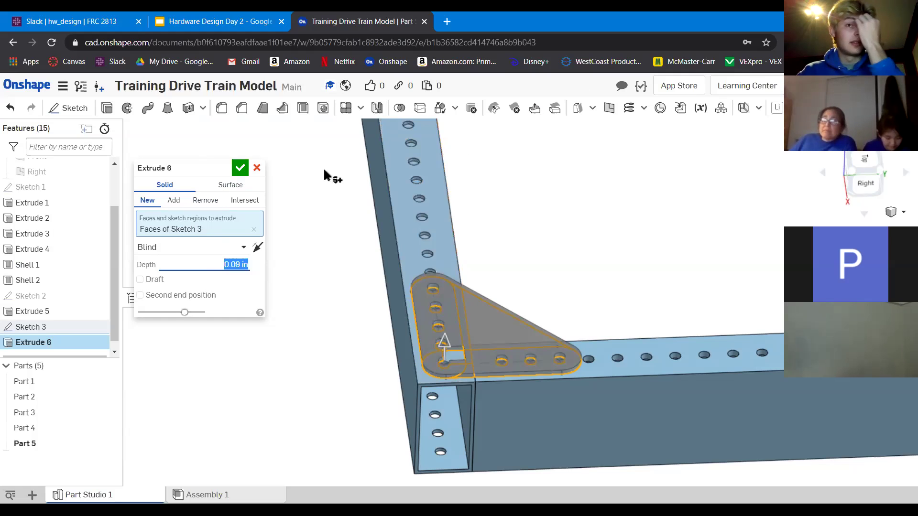
pyautogui.click(240, 167)
# Edit the gusset extrusion to include the missed square region beside the corner hole.
pyautogui.scroll(5, 436, 333)
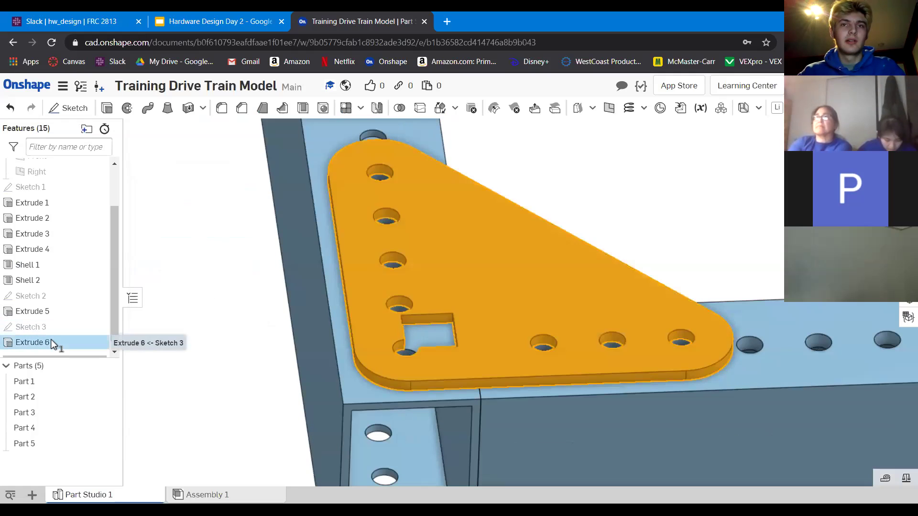
pyautogui.doubleClick(50, 342)
pyautogui.scroll(5, 442, 345)
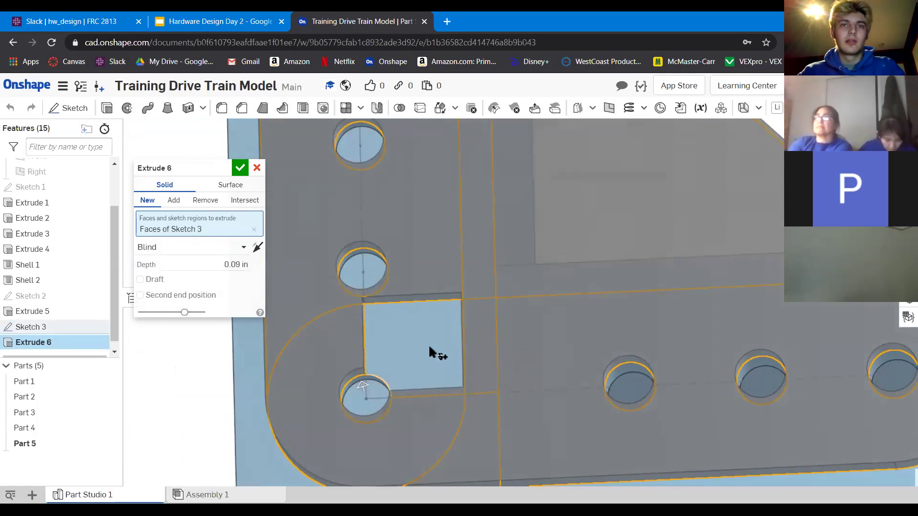
pyautogui.click(428, 351)
pyautogui.click(240, 168)
pyautogui.scroll(-10, 348, 231)
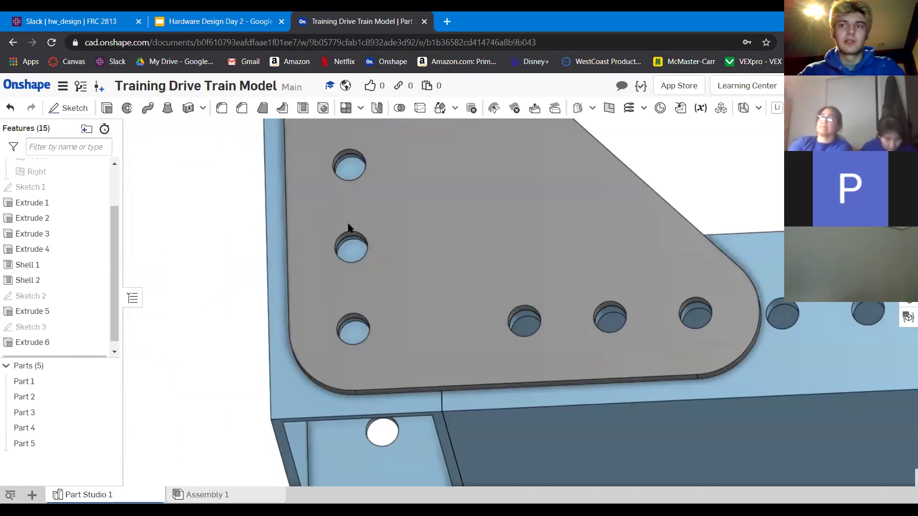
pyautogui.scroll(-10, 514, 288)
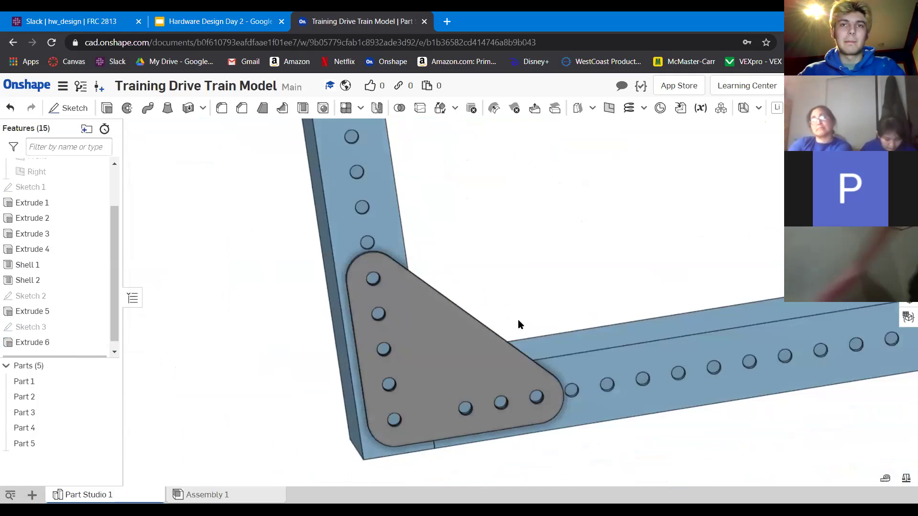
pyautogui.scroll(-5, 520, 322)
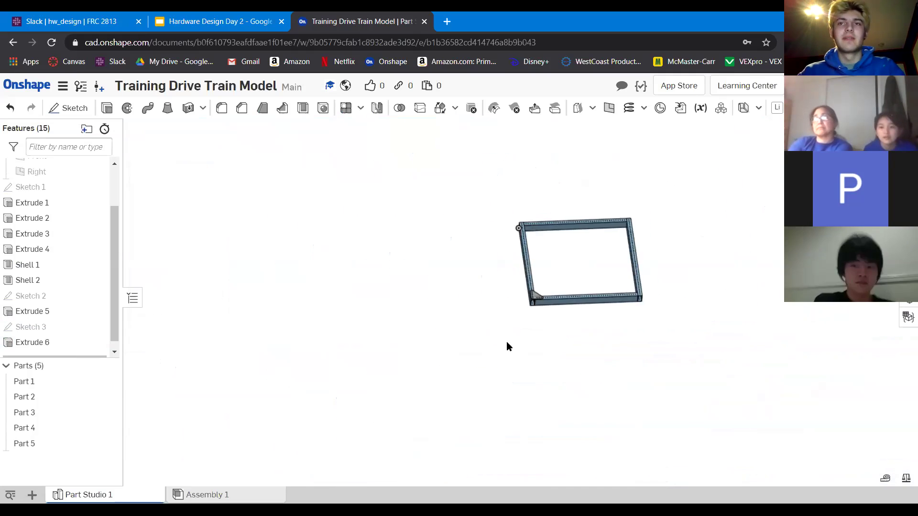
pyautogui.scroll(8, 549, 289)
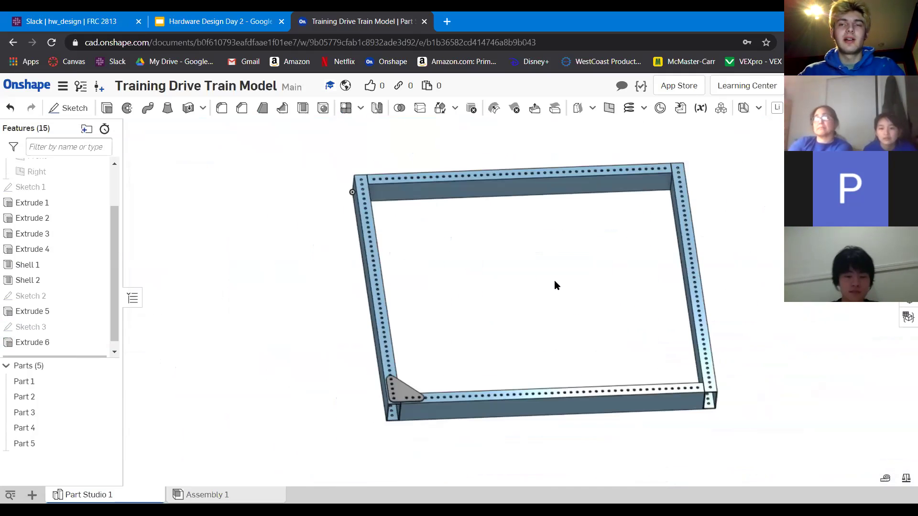